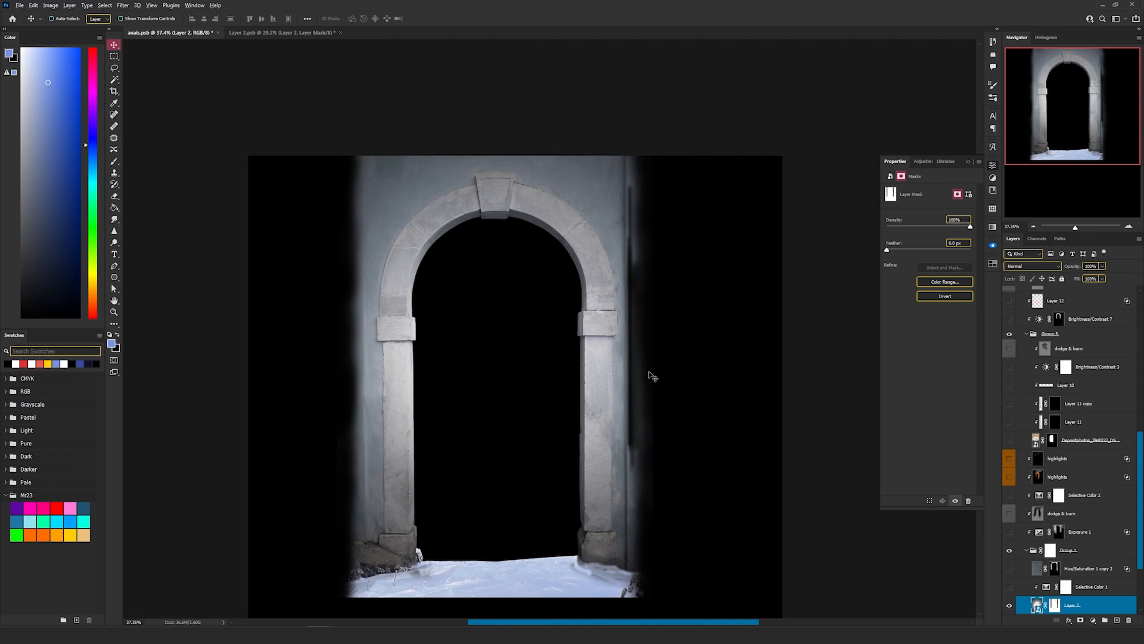
Show the clipped Hue/Saturation 1 and Hue/Saturation 1 copy adjustments on the two concrete wall texture layers
left_click_drag(580, 319, 691, 344)
scroll(728, 362, "down", 2)
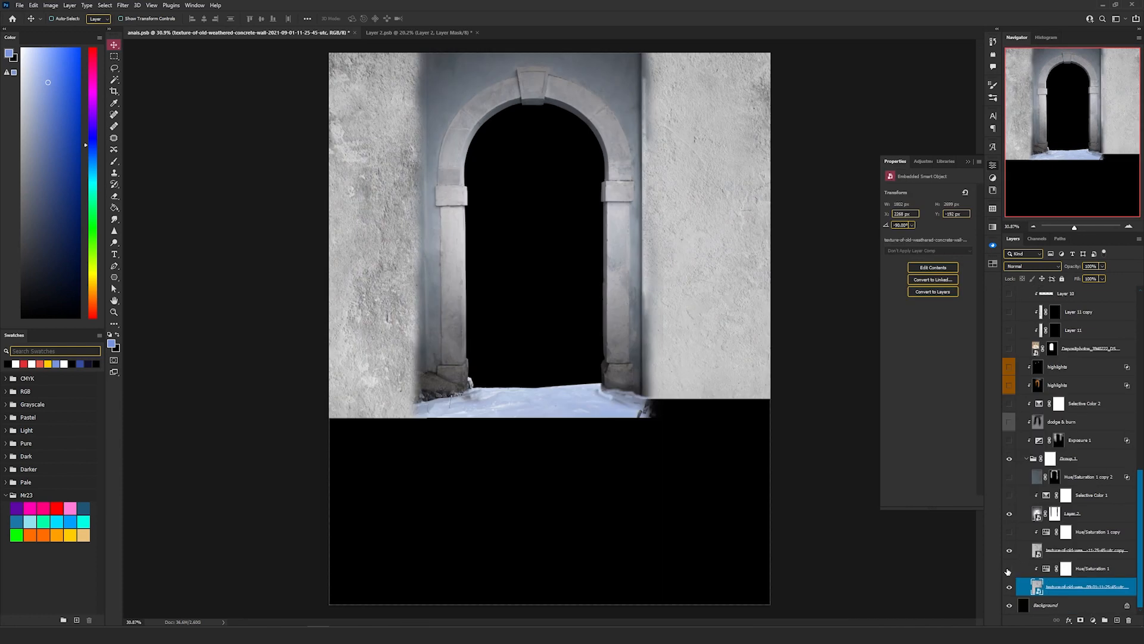
left_click(1009, 568)
left_click(1054, 571)
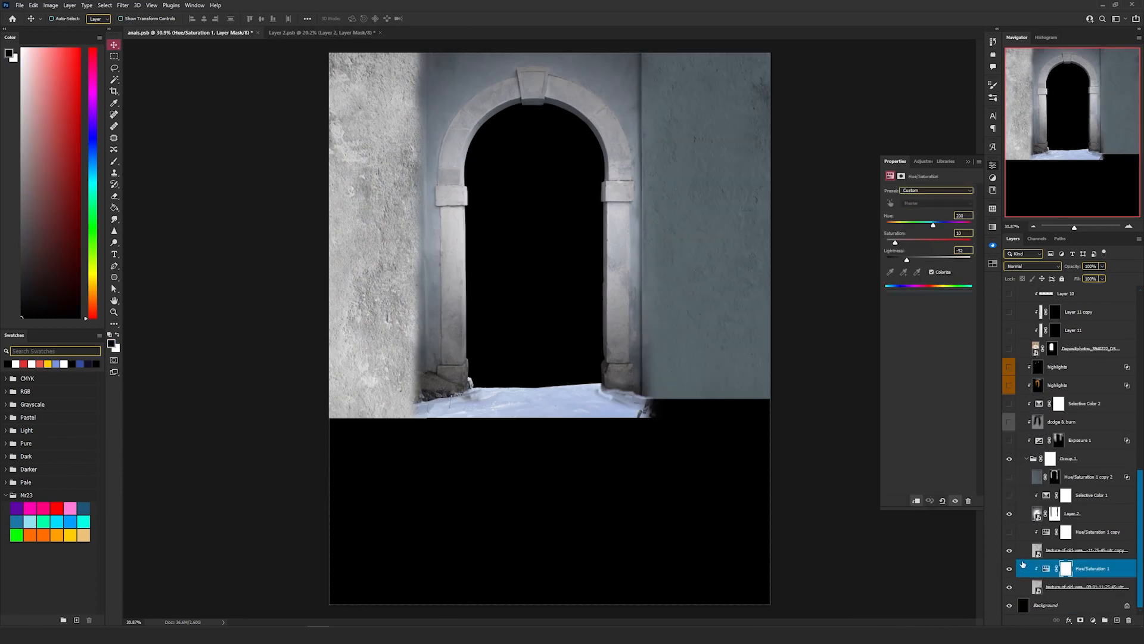
left_click(1008, 532)
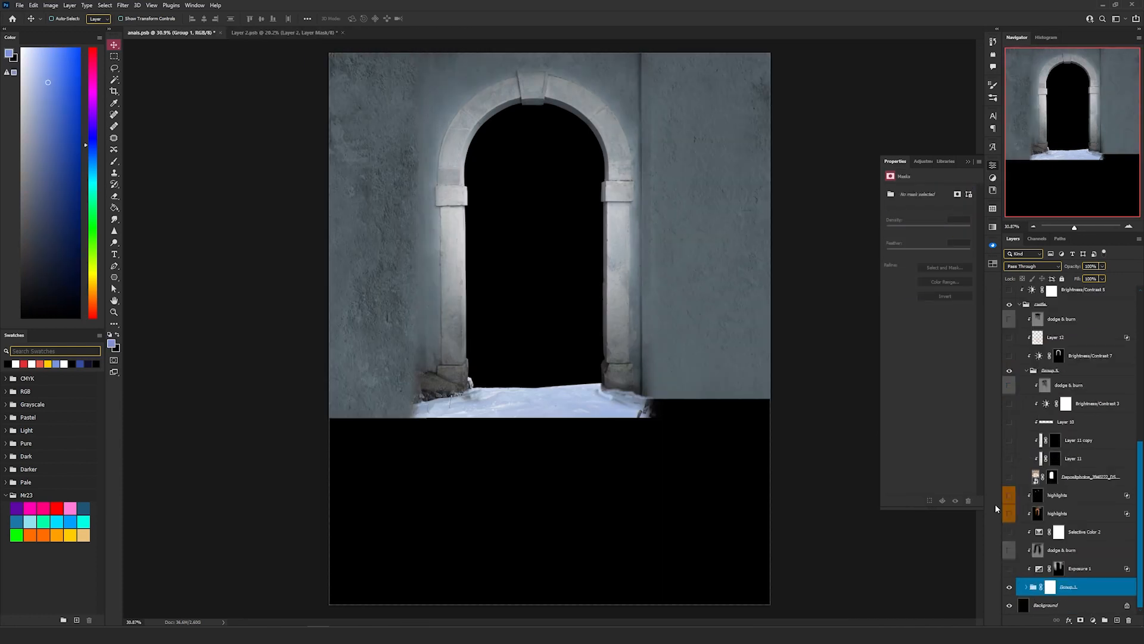
Show the Exposure 1 adjustment and the dodge & burn layer above it, toggling dodge & burn to compare the shading
left_click(1040, 569)
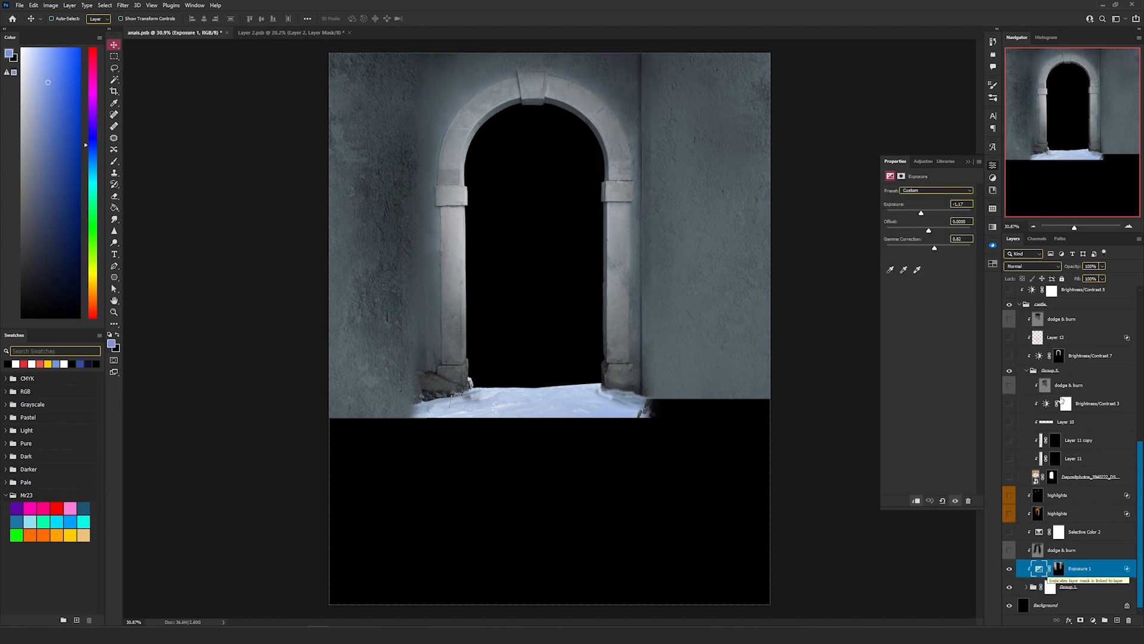
left_click(1010, 551)
left_click(1039, 551)
left_click(1009, 550)
left_click(1009, 551)
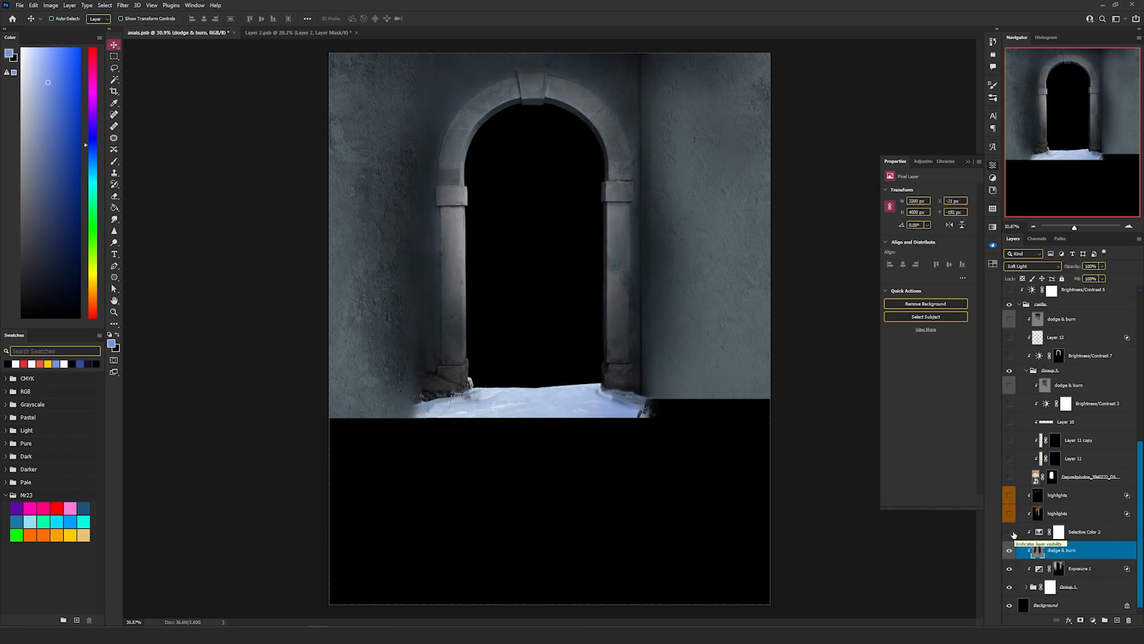
Show the Selective Color 2 adjustment and review its Neutrals settings and blend mode
left_click(1010, 532)
left_click(1066, 531)
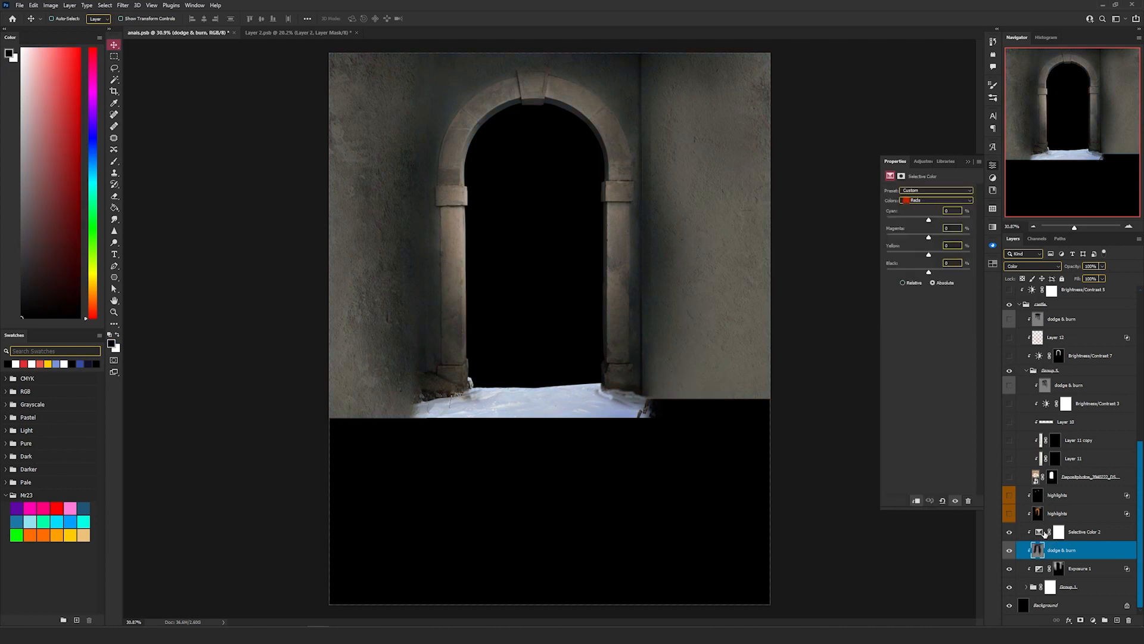
left_click(942, 201)
left_click(938, 262)
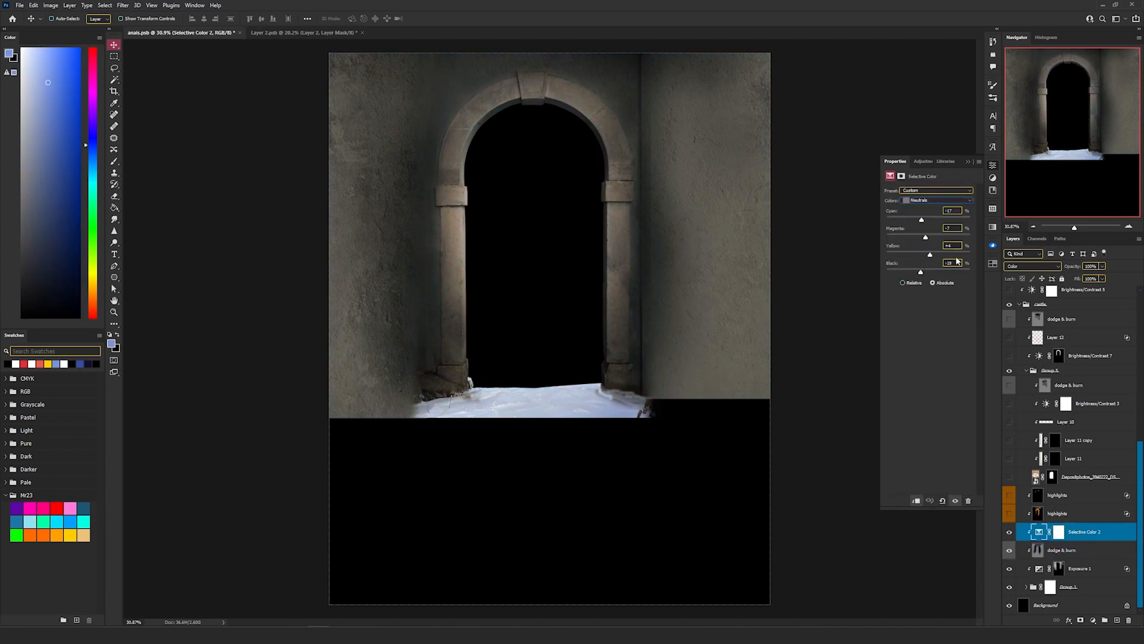
left_click(1031, 267)
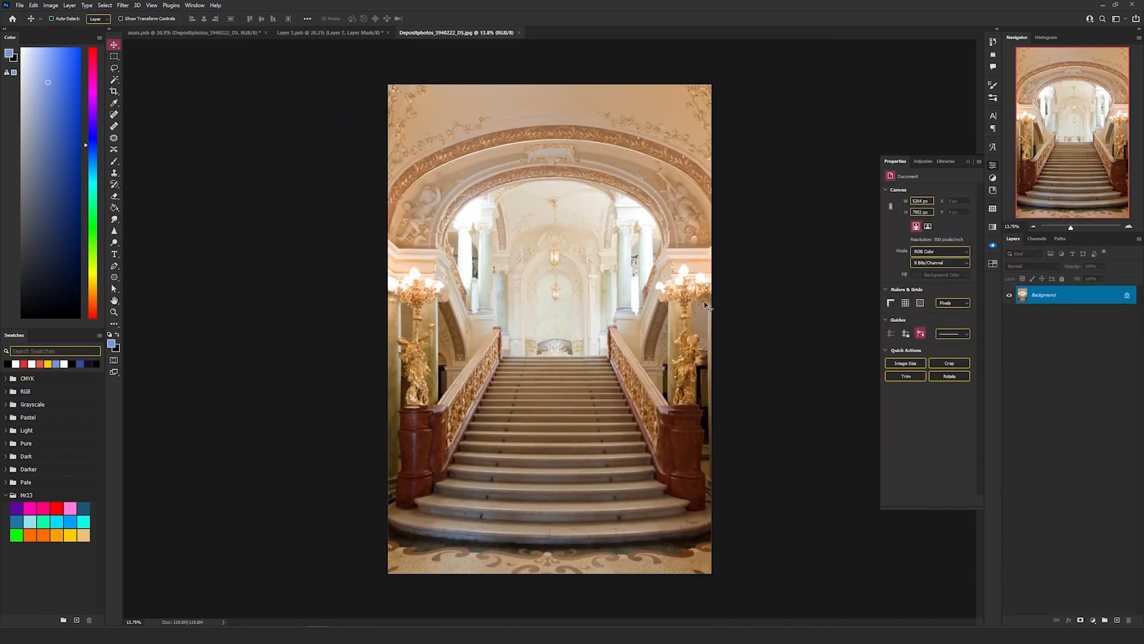
Return to anais.psb and enable the staircase photo's layer mask so it fits inside the archway
left_click(189, 35)
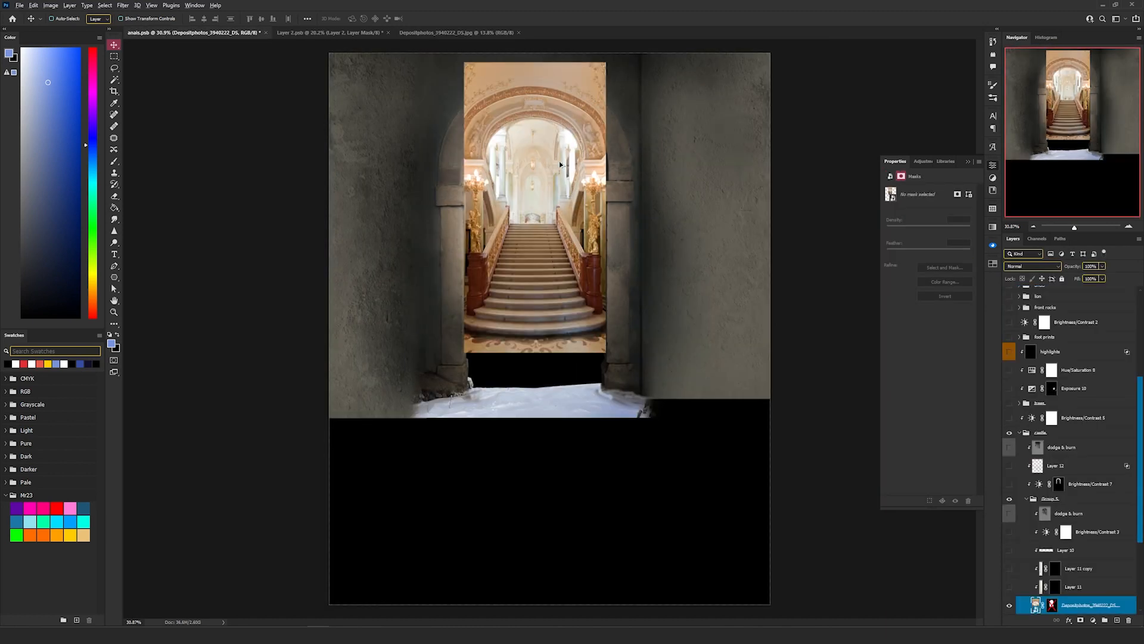
left_click(1049, 612)
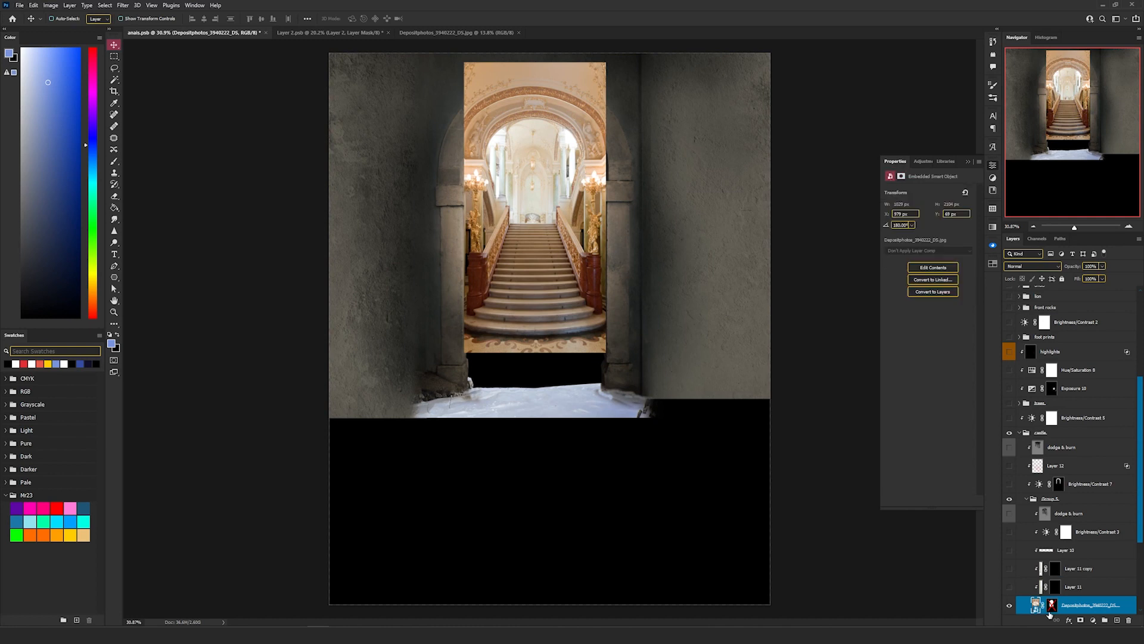
left_click(1050, 609)
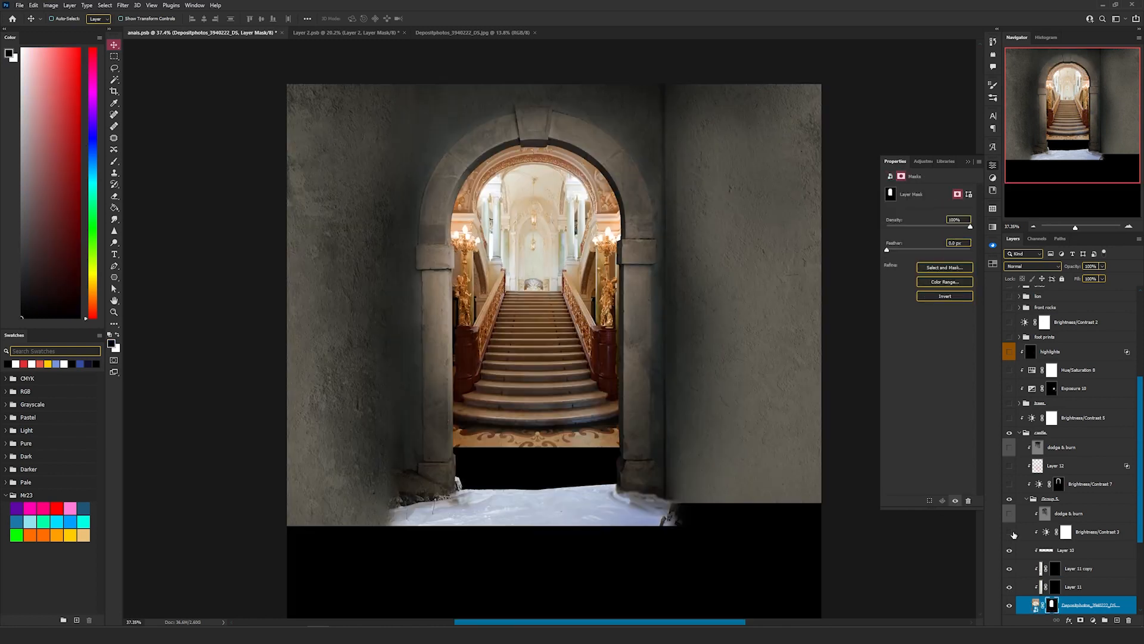
Show the Brightness/Contrast 3 and dodge & burn layers above the staircase photo, and collapse their group
left_click(1011, 532)
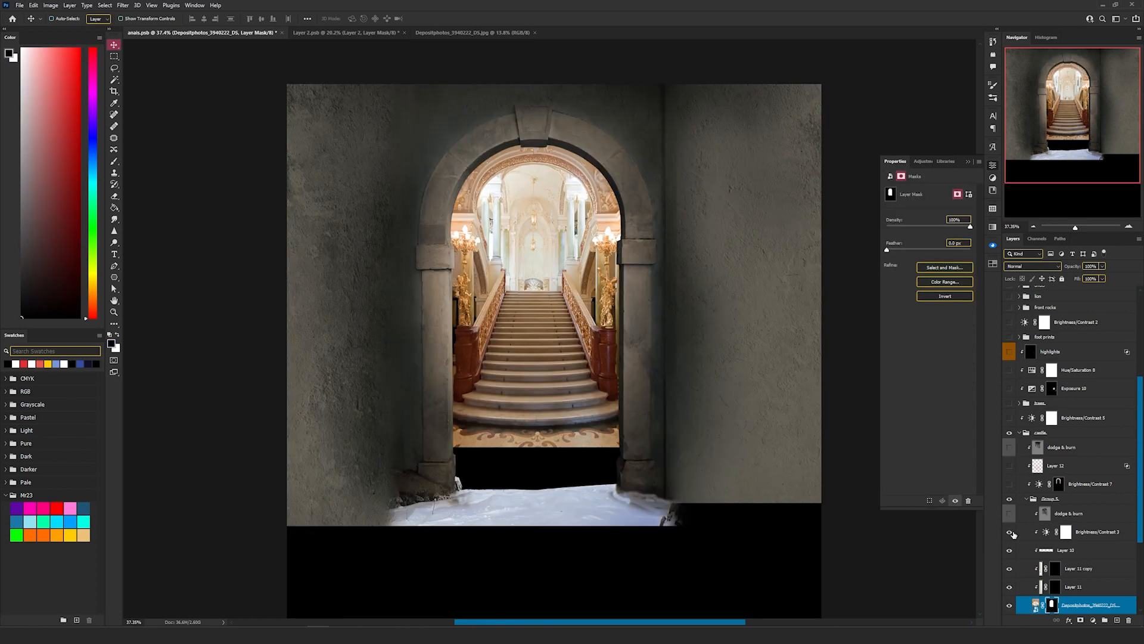
left_click(1047, 536)
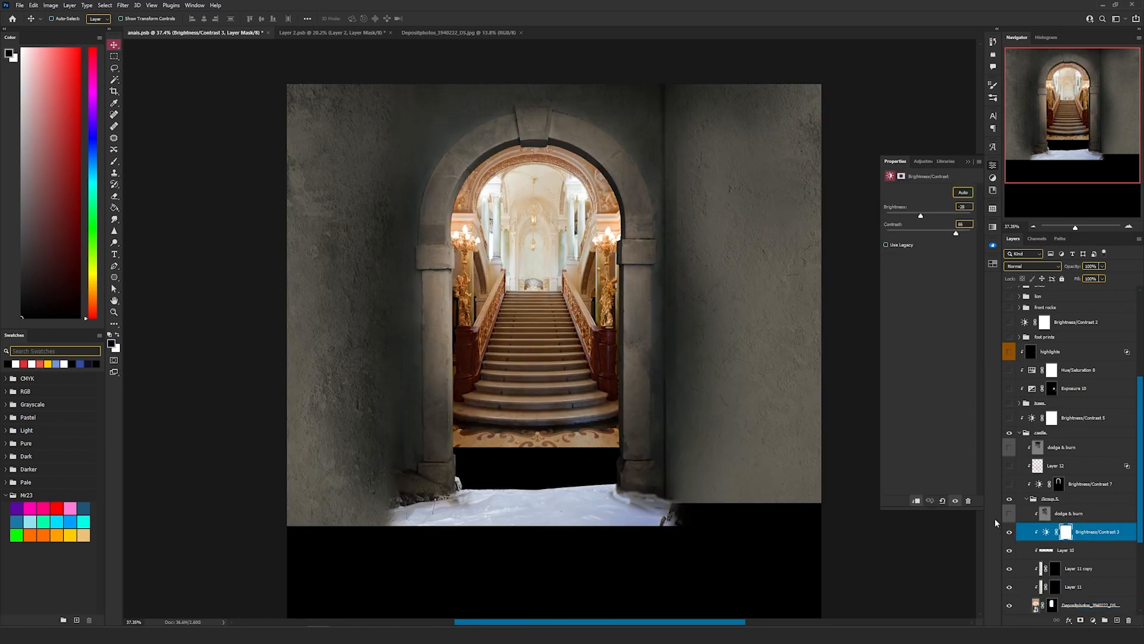
left_click(1009, 513)
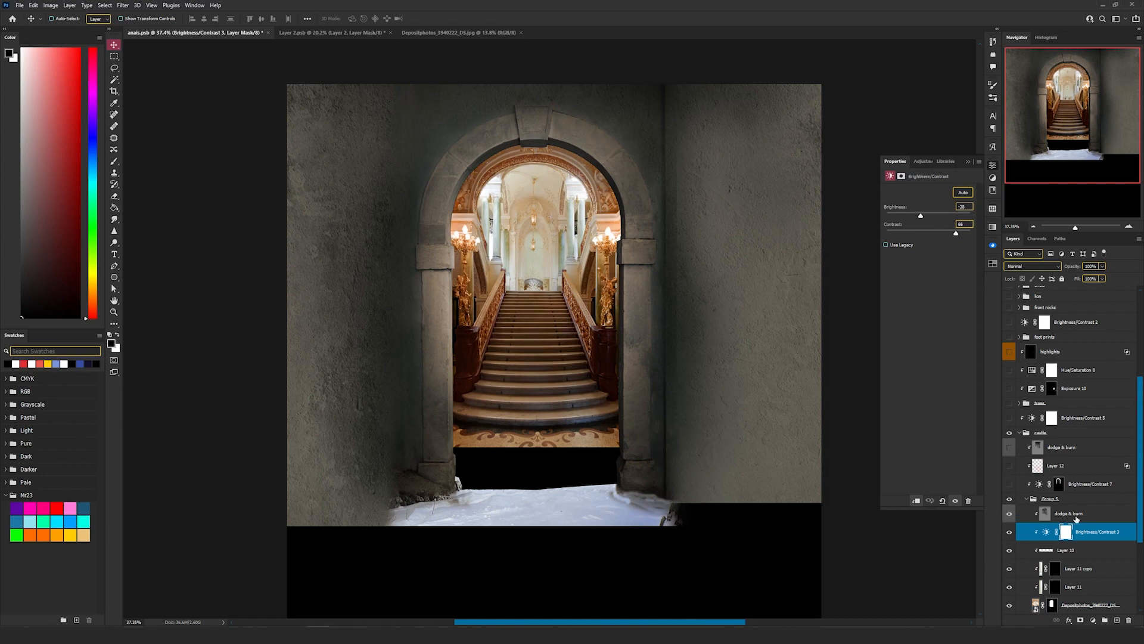
left_click(1072, 518)
left_click(1027, 499)
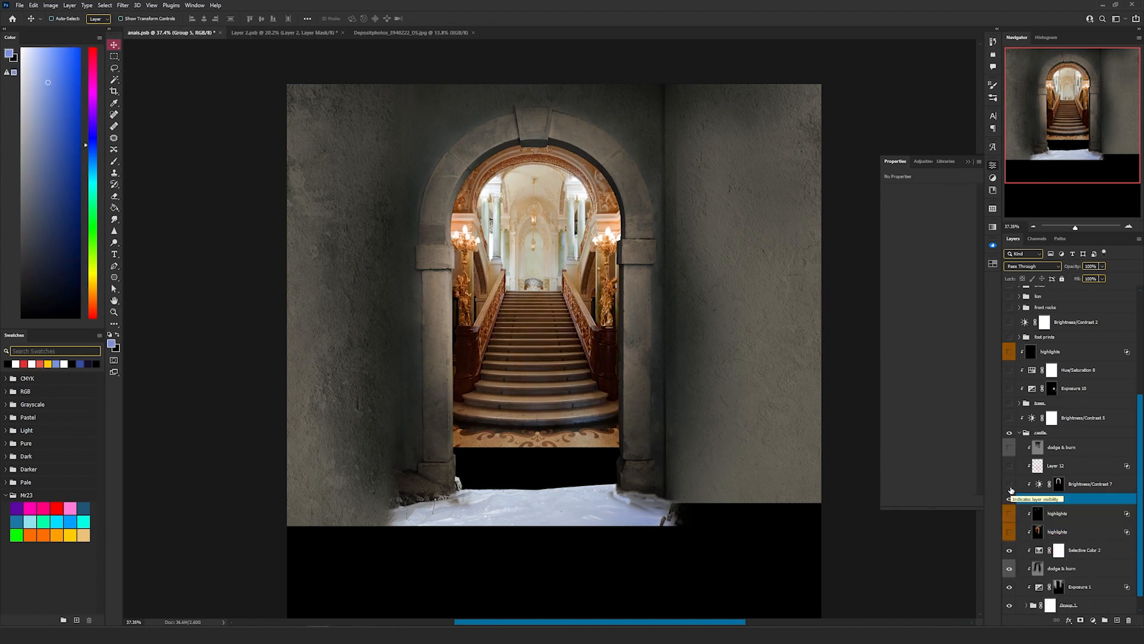
Show the Brightness/Contrast 7 adjustment, and toggle Layer 12 off and on to compare its color effect on the interior
left_click(1009, 483)
left_click(1033, 485)
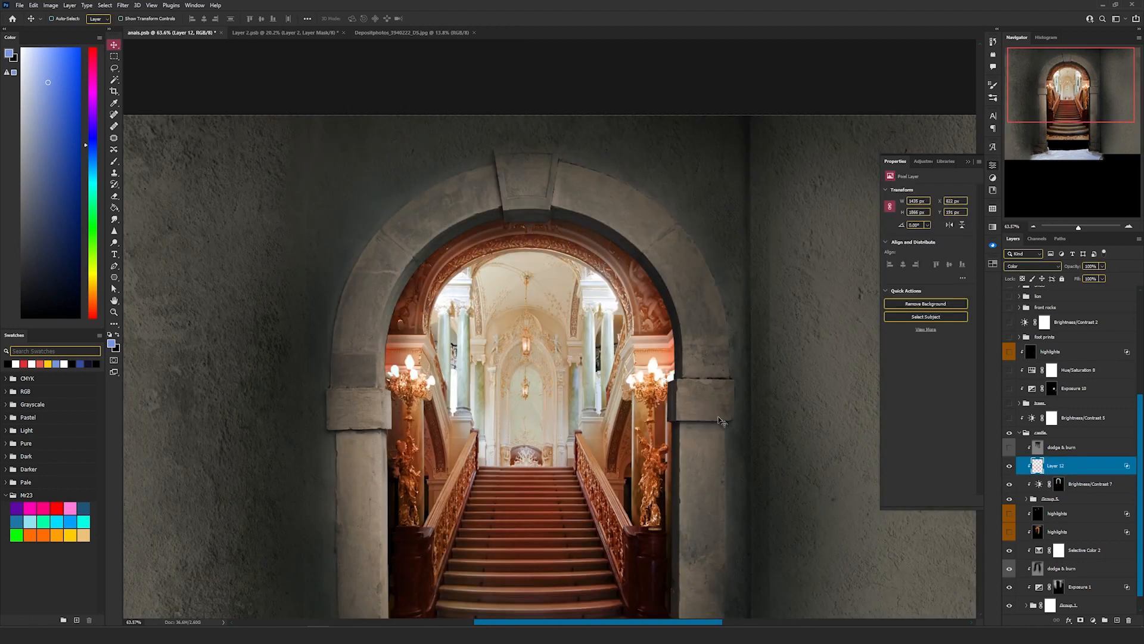
left_click(1009, 468)
left_click(1009, 467)
left_click(1009, 468)
left_click(1009, 468)
scroll(689, 441, "down", 2)
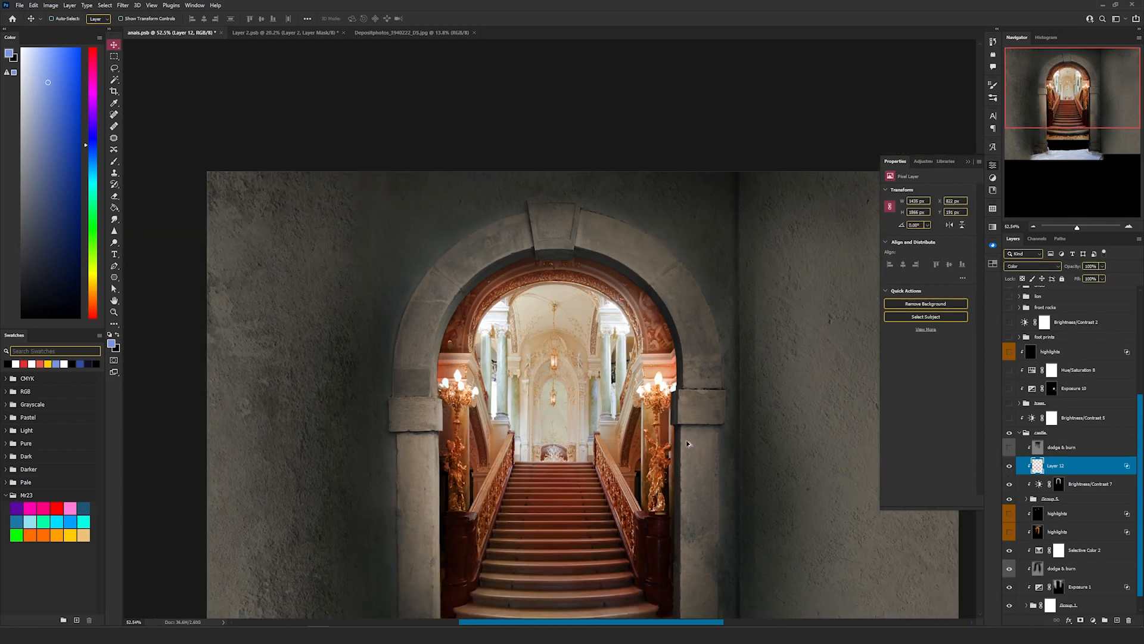
Hide Layer 12 and add a new layer above it in Color blend mode, with its Blend If range adjusted
left_click(1009, 468)
left_click(1118, 621)
left_click(1026, 266)
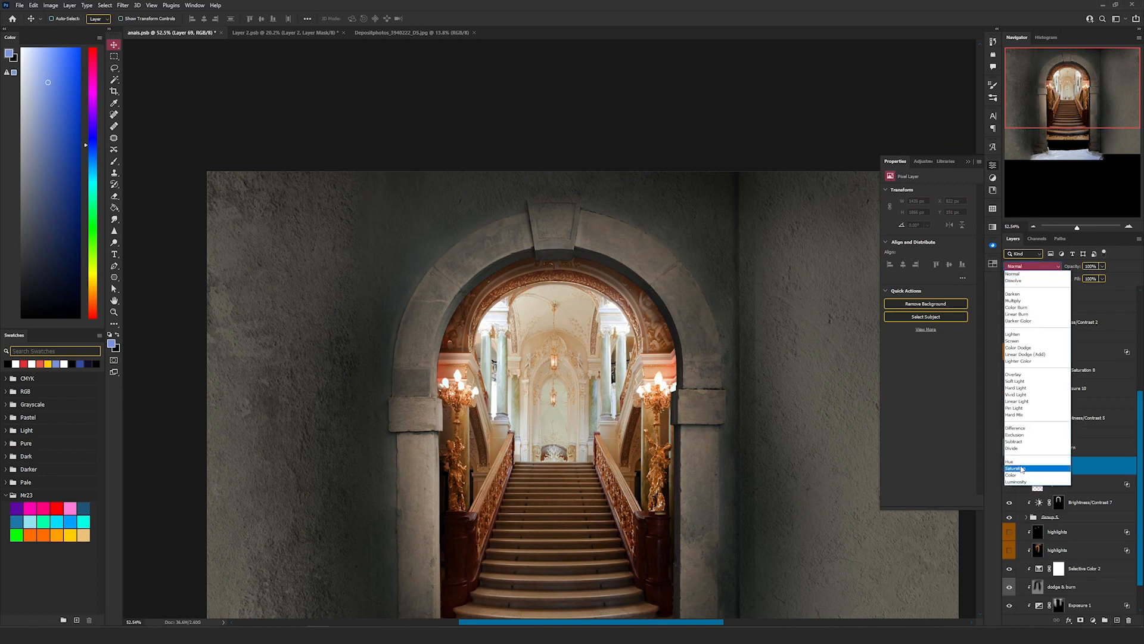
left_click(1025, 477)
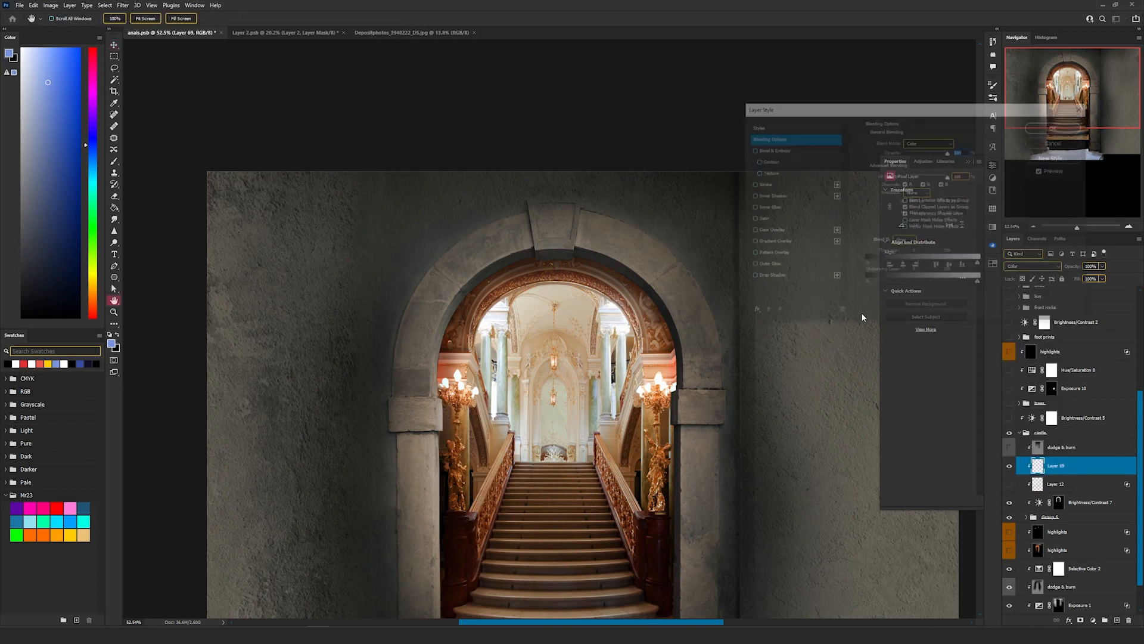
left_click_drag(881, 282, 905, 282)
left_click(1057, 126)
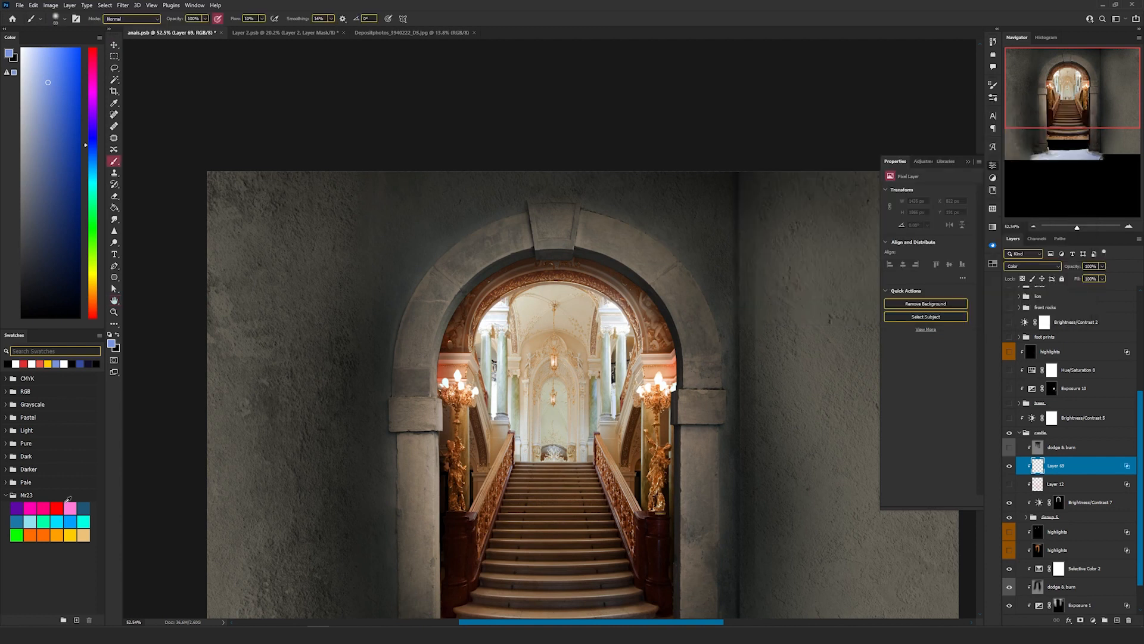
Paint an orange glow over the staircase interior on the new Color layer with an enlarged soft brush
left_click(30, 534)
key("bracketright")
key("bracketright")
key("bracketright")
key("bracketright")
key("bracketright")
key("bracketright")
key("bracketright")
key("bracketright")
key("bracketright")
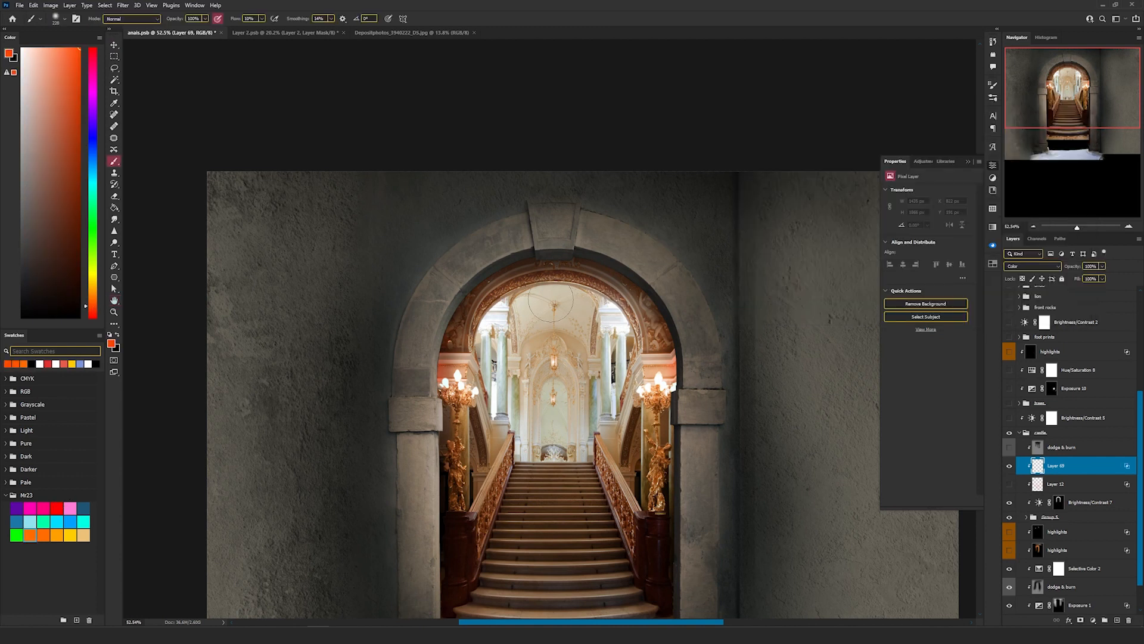
mouse_move(551, 299)
left_mouse_down()
mouse_move(582, 441)
mouse_move(566, 471)
mouse_move(628, 430)
mouse_move(626, 346)
left_mouse_up()
scroll(607, 465, "up", 4)
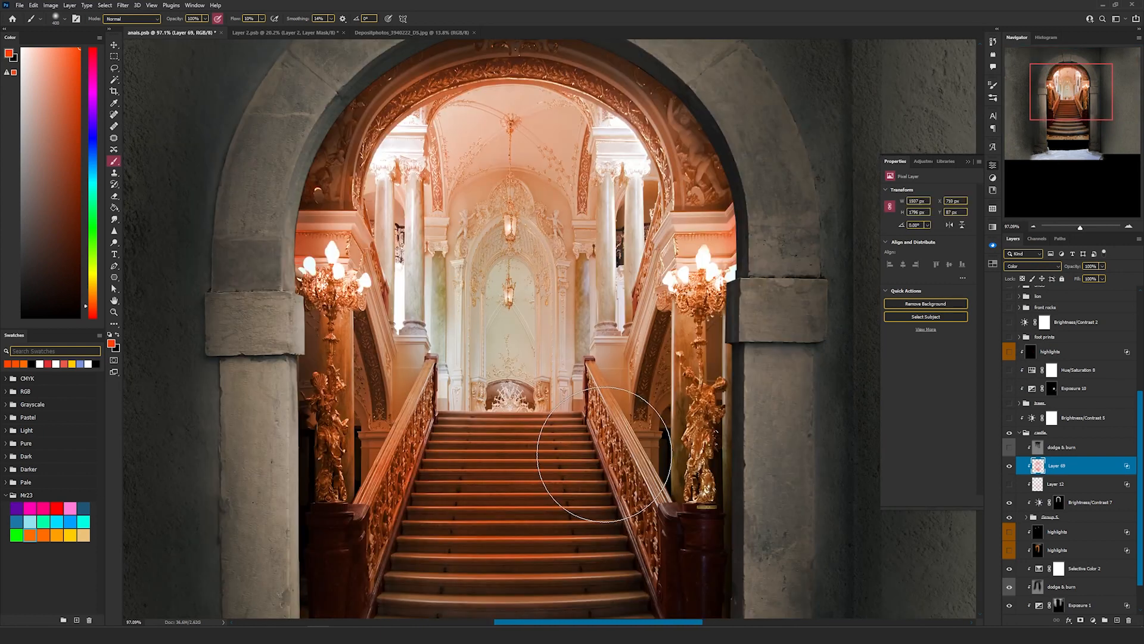
Lower the orange test layer's opacity to 64%, and delete that layer
left_click(1103, 266)
left_click_drag(1102, 277, 1092, 278)
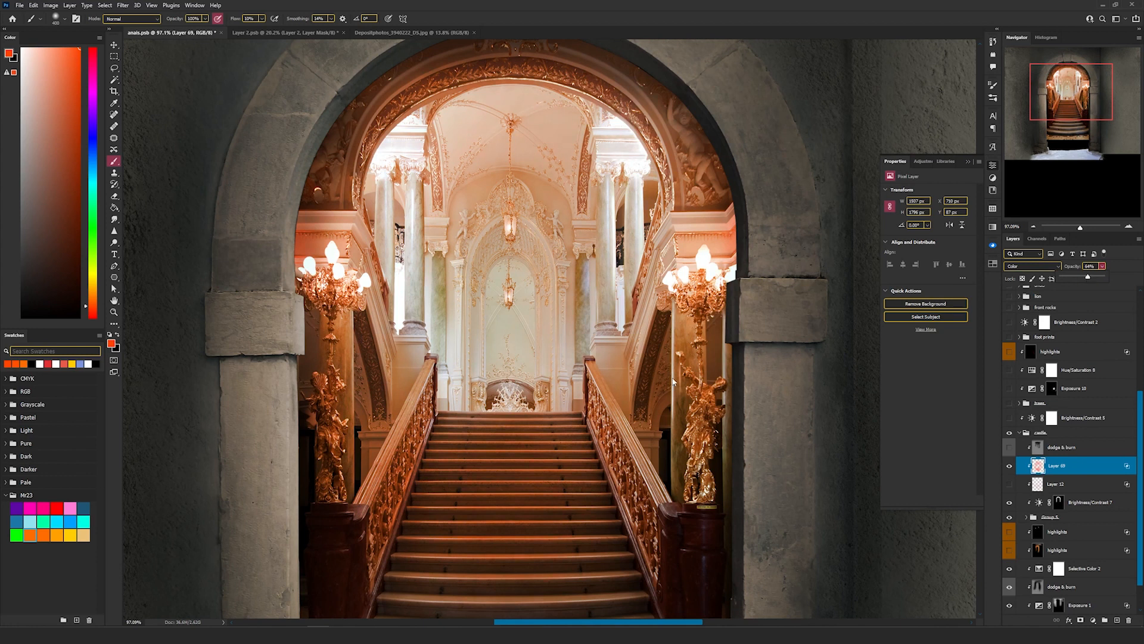
left_click(1128, 621)
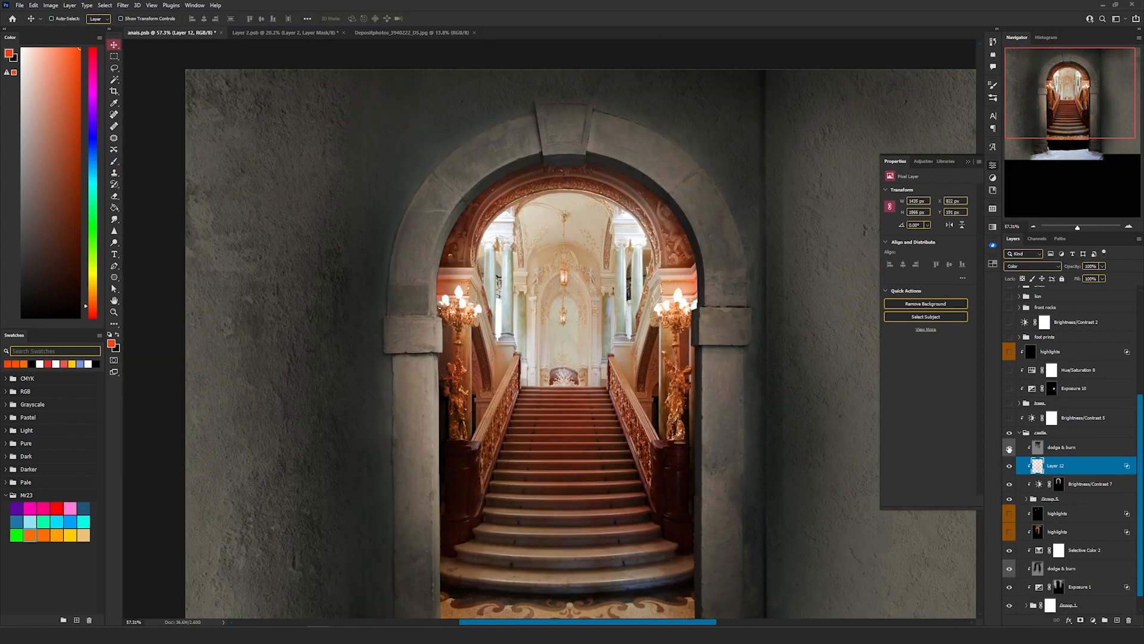
Show the dodge & burn layer above Layer 12 and inspect the shading around the arch up close
left_click(1009, 447)
scroll(658, 179, "up", 2)
scroll(658, 178, "up", 2)
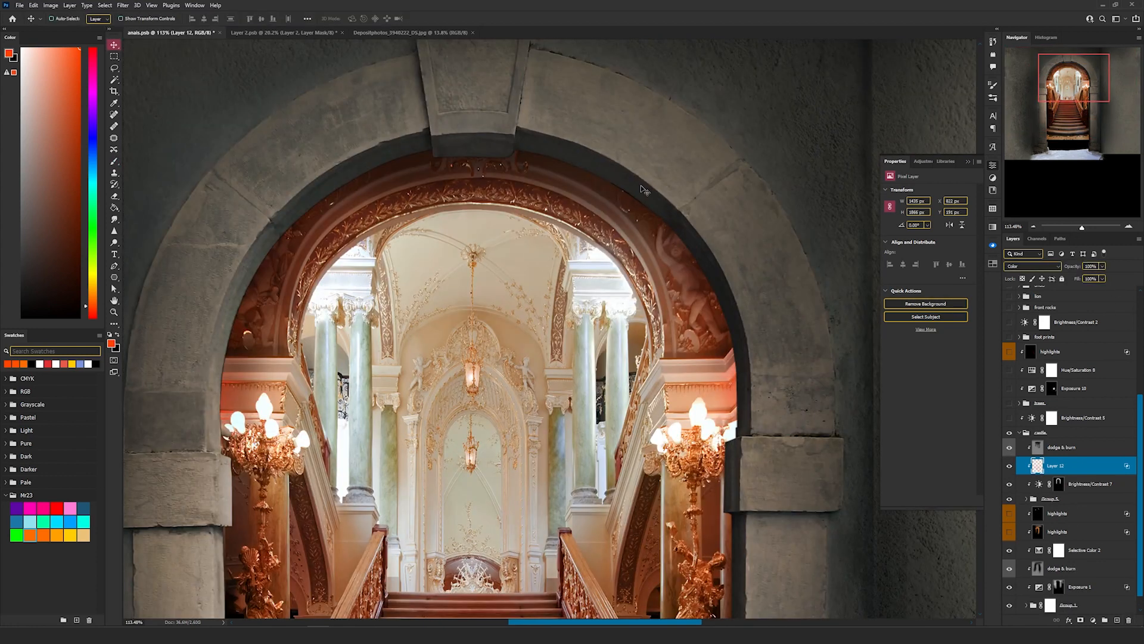
scroll(617, 270, "down", 3)
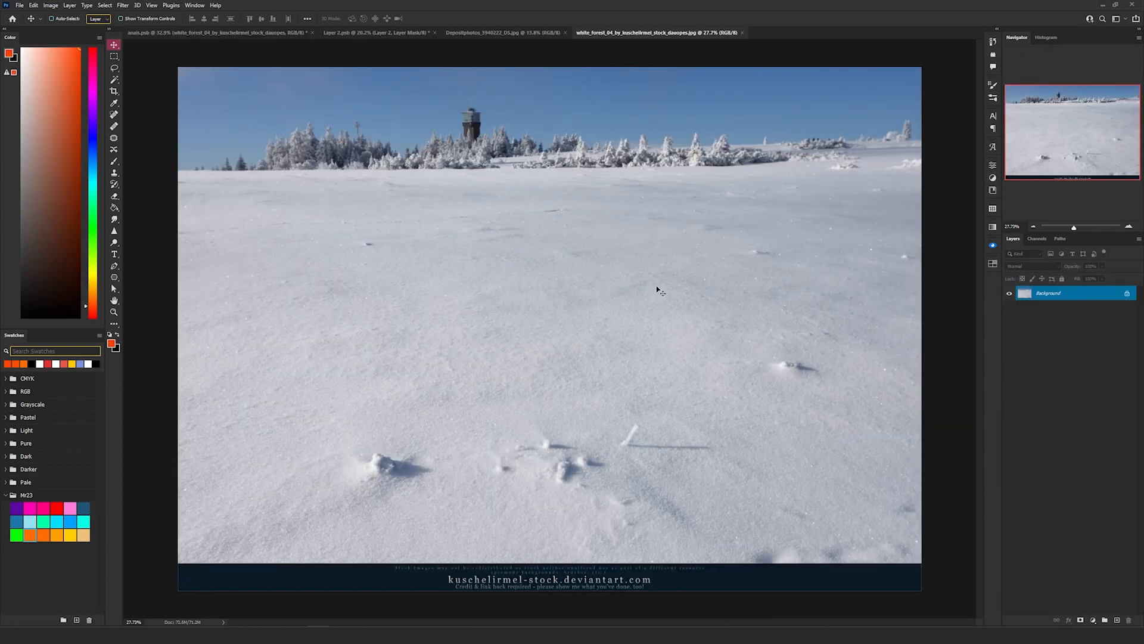
Examine the snow surface and the stock credit text along the lower edge of the white_forest photo
scroll(679, 363, "up", 2)
scroll(680, 363, "down", 2)
scroll(645, 352, "up", 11)
left_click_drag(645, 352, 686, 216)
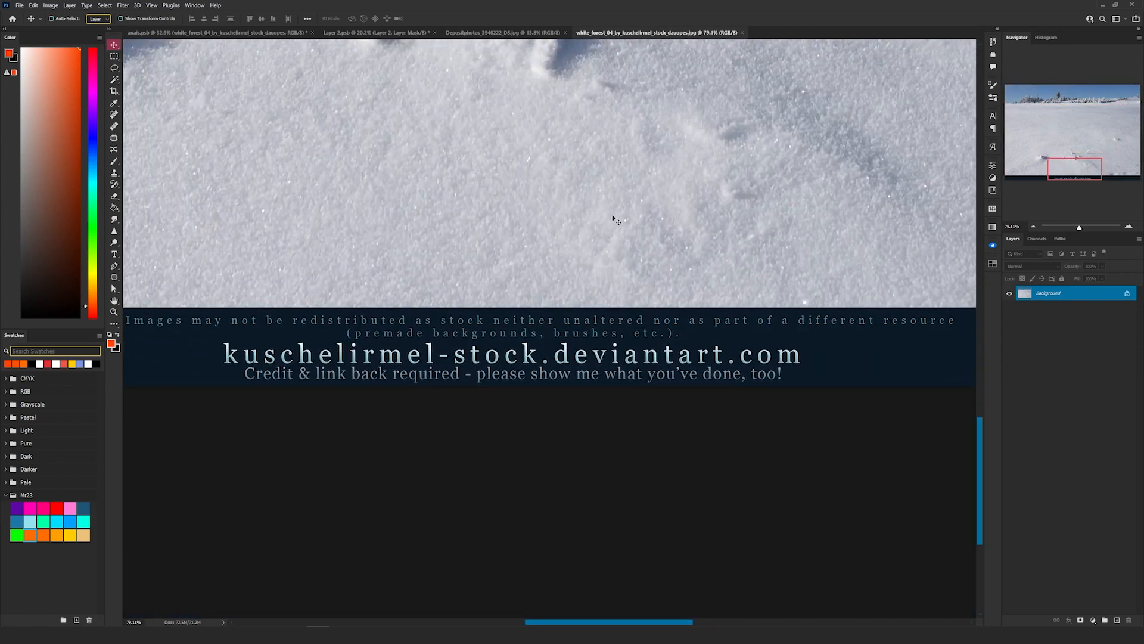
scroll(439, 266, "up", 1)
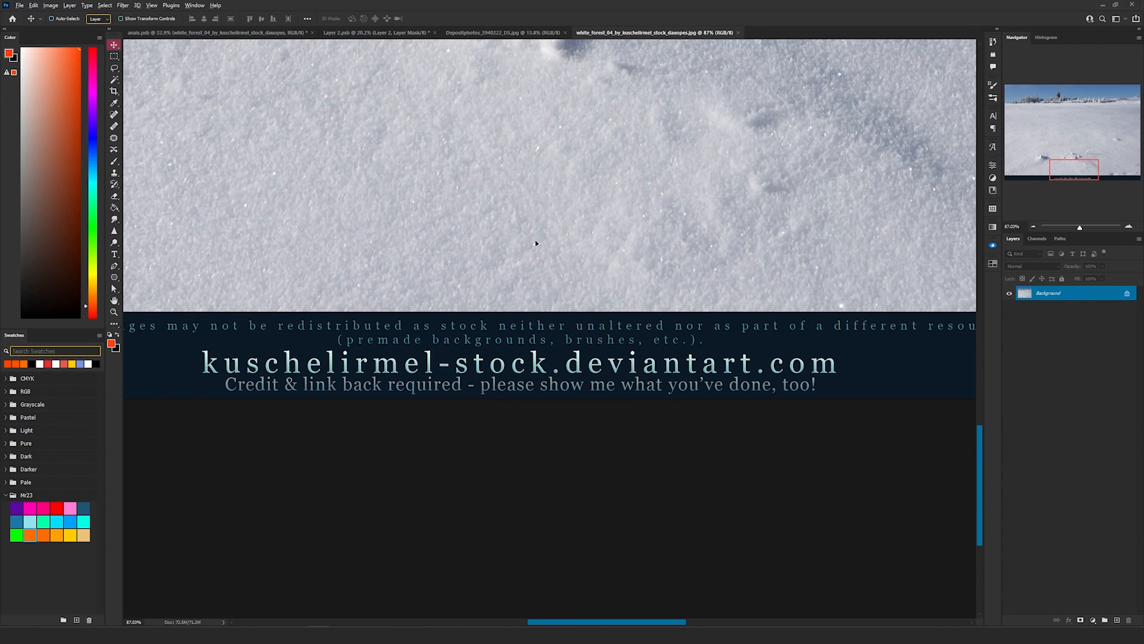
scroll(536, 242, "down", 7)
left_click_drag(542, 179, 528, 319)
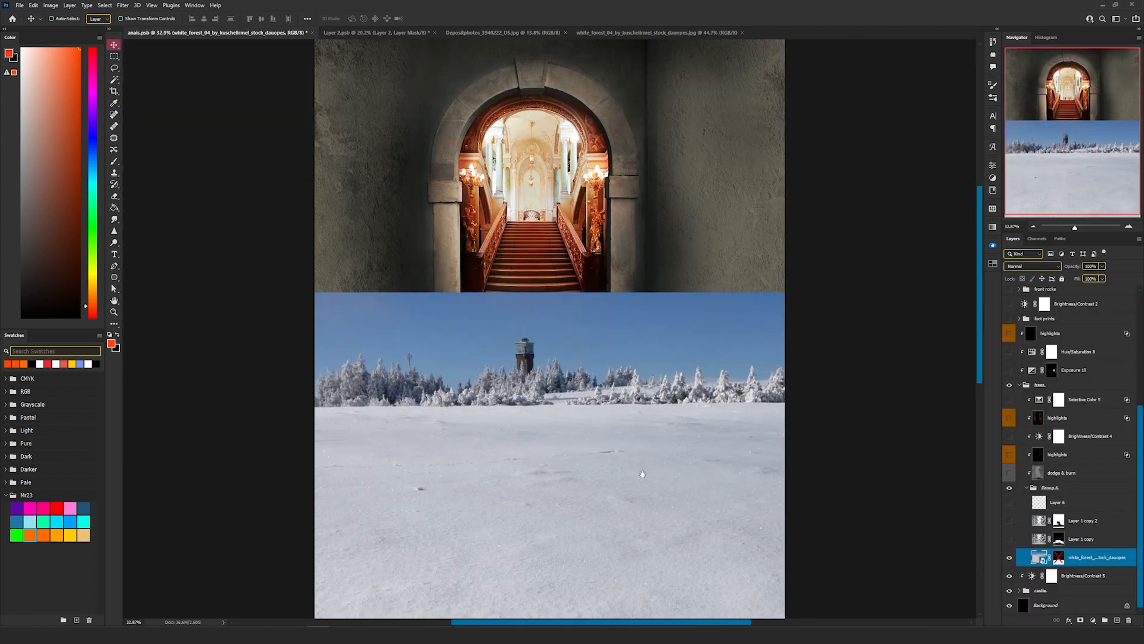
Enable the layer masks on the white_forest snow photo and on Layer 1 copy
left_click_drag(641, 471, 621, 299)
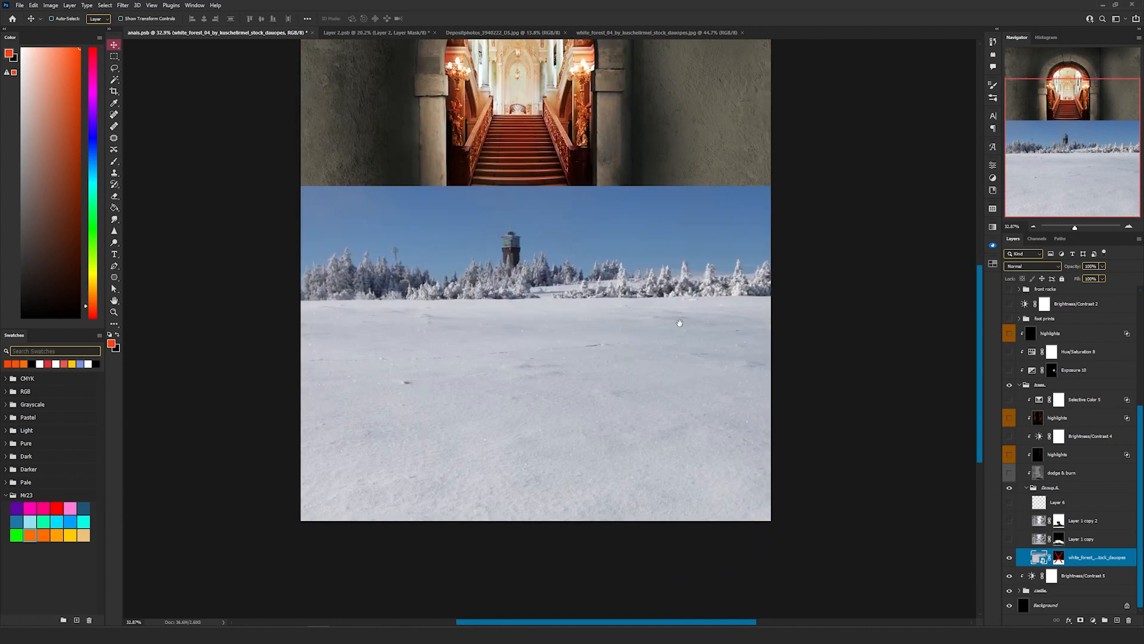
left_click(1052, 554, "shift")
left_click(1059, 538, "shift")
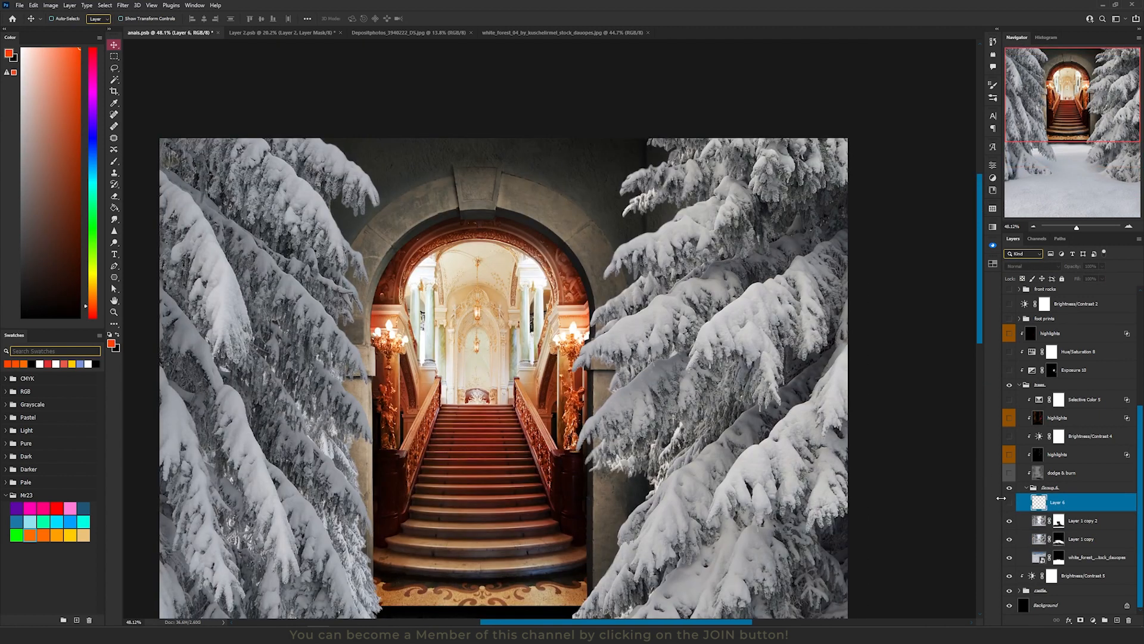
Show Layer 6 above the snowy tree layers, try shifting its painted branch snow, and undo the shift
left_click(1010, 504)
mouse_move(480, 311)
left_mouse_down()
mouse_move(514, 272)
mouse_move(463, 257)
mouse_move(498, 261)
mouse_move(496, 249)
left_mouse_up()
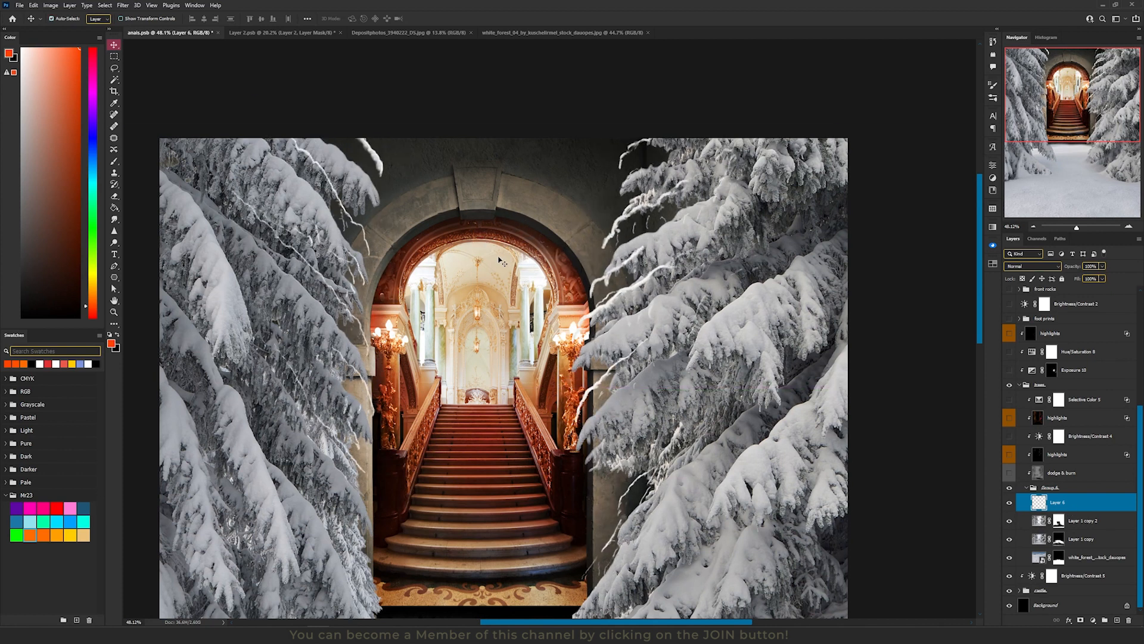
key("ctrl+z")
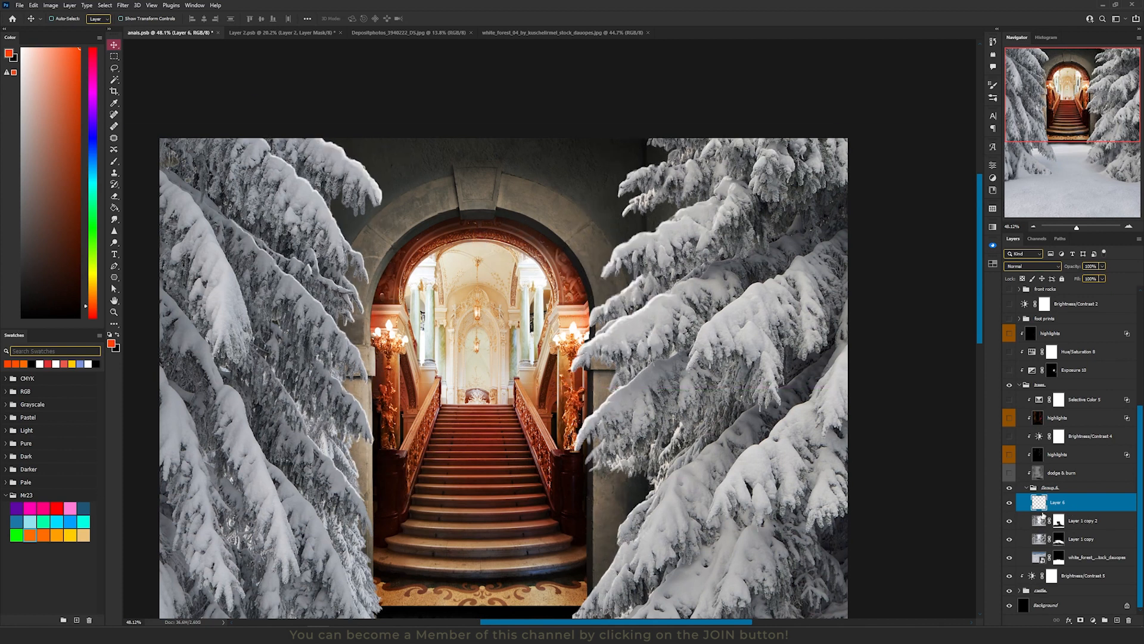
scroll(697, 359, "down", 1)
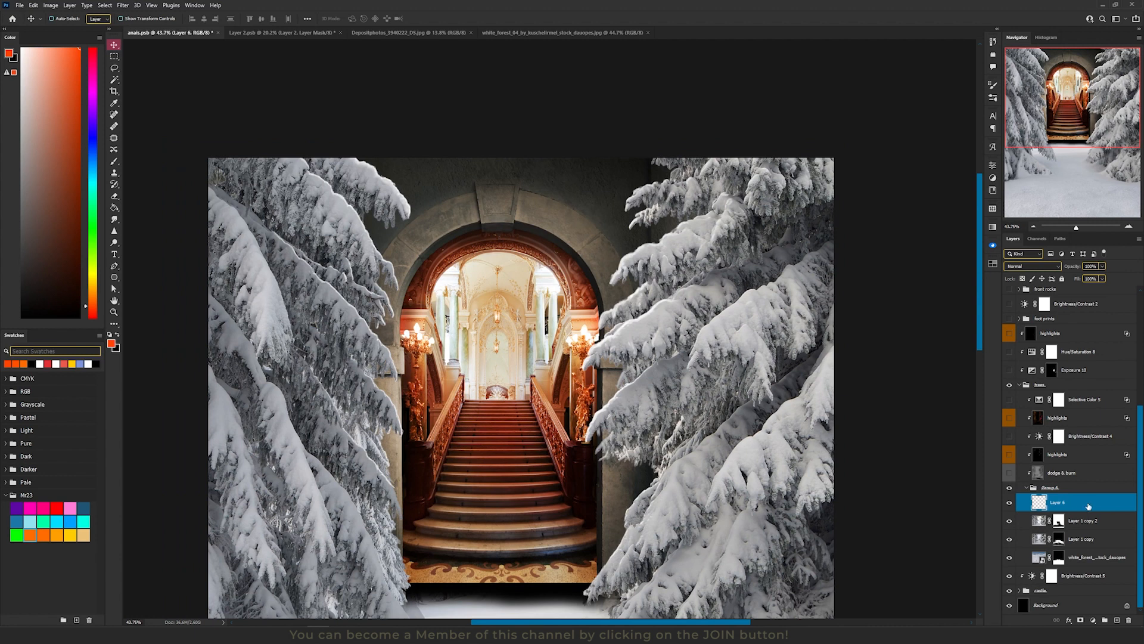
scroll(383, 265, "up", 8)
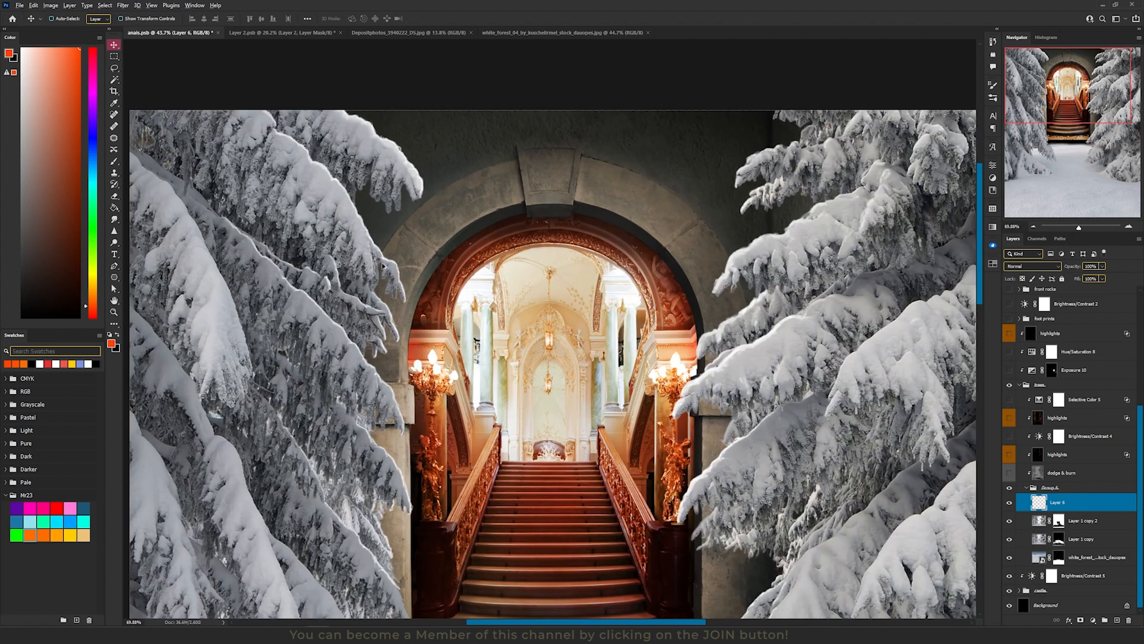
Collapse Group 6, show the dodge & burn layer above it, and compare the trees with and without that shading
scroll(382, 265, "down", 3)
scroll(465, 291, "down", 2)
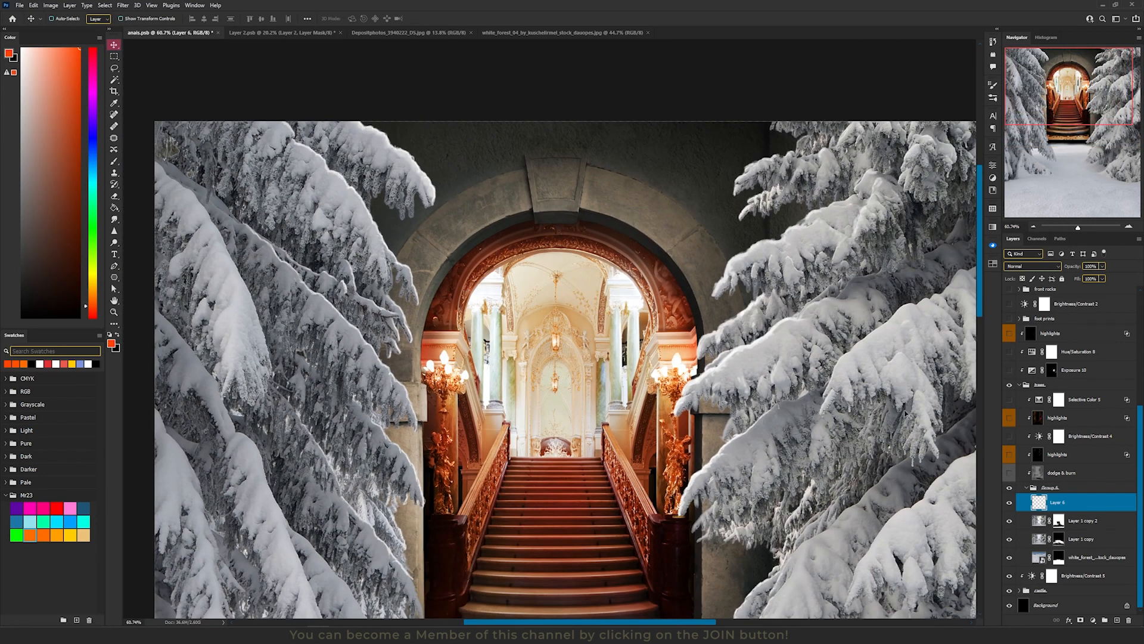
scroll(488, 291, "down", 6)
left_click(1022, 489)
left_click(1026, 488)
left_click(1009, 546)
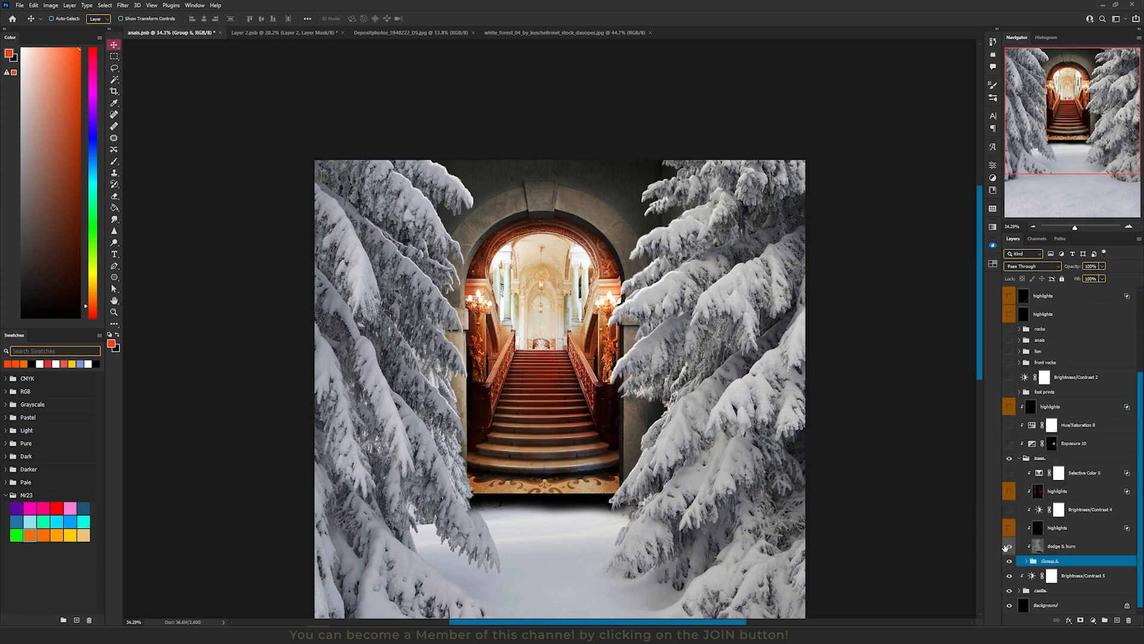
left_click(1066, 546)
scroll(623, 238, "down", 1)
left_click(1009, 546)
left_click(1009, 546)
Show the Linear Dodge (Add) highlights layer above the trees' dodge & burn layer and compare the result with it off
left_click(1009, 528)
left_click(1057, 530)
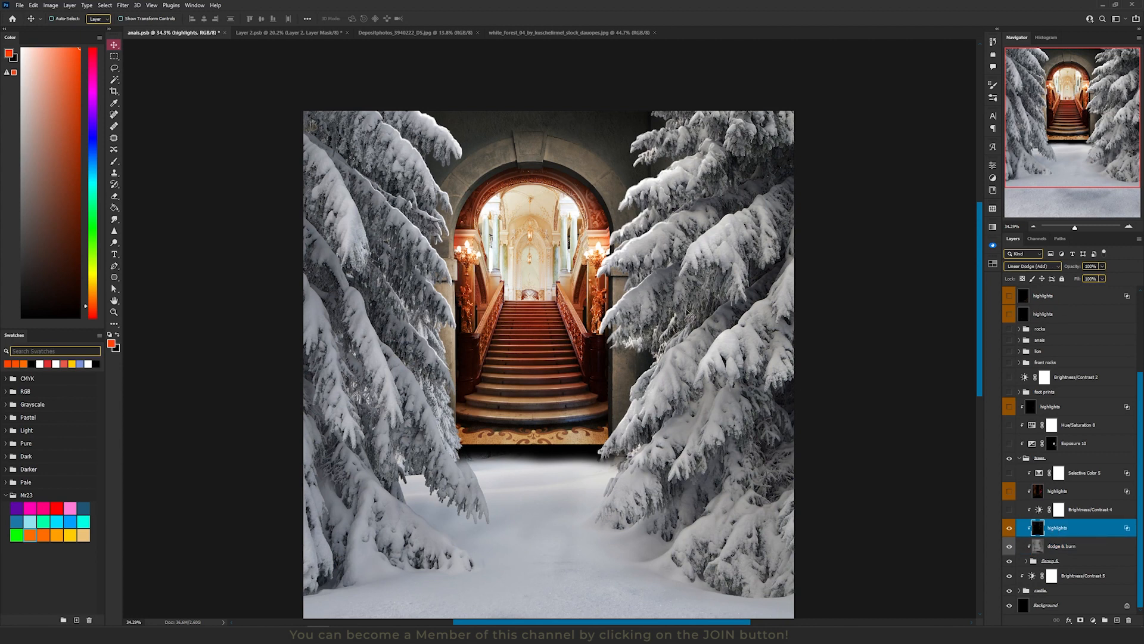
left_click(1009, 528)
left_click(1009, 527)
Show Brightness/Contrast 4 and Selective Color 5 on the trees and review their adjustment settings
double_click(1038, 509)
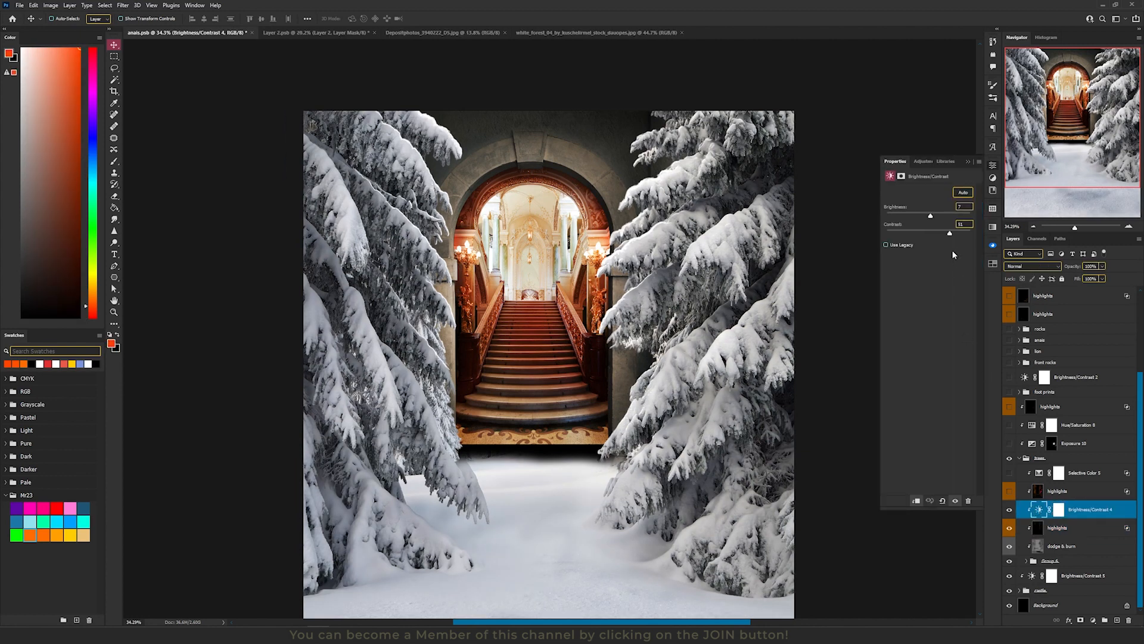
left_click(1009, 473)
left_click(1038, 473)
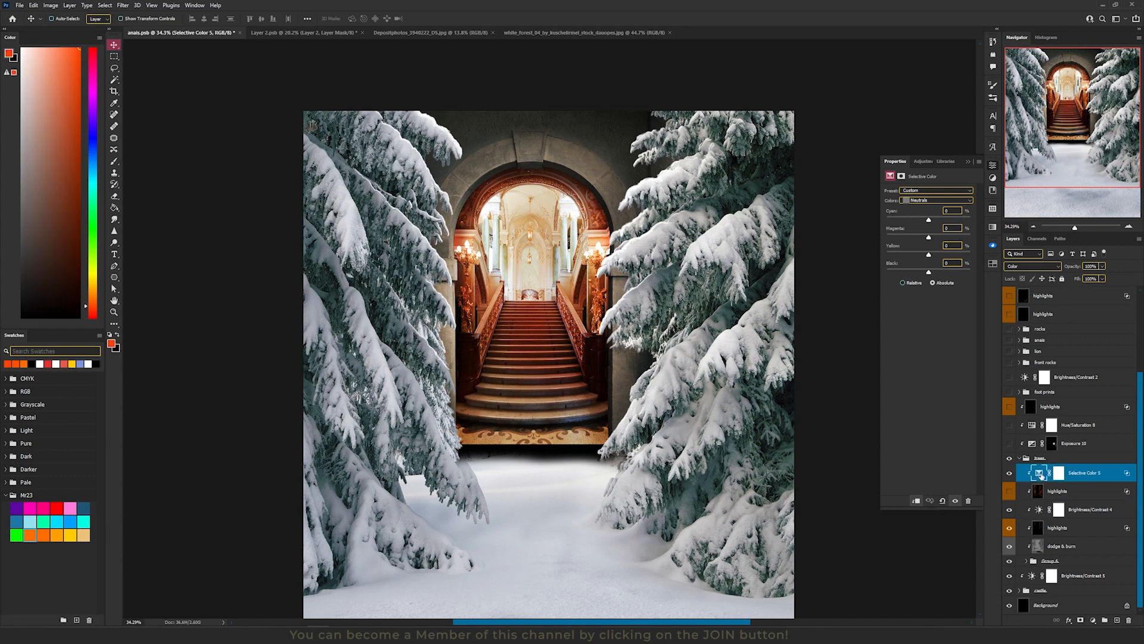
left_click(932, 200)
left_click(911, 264)
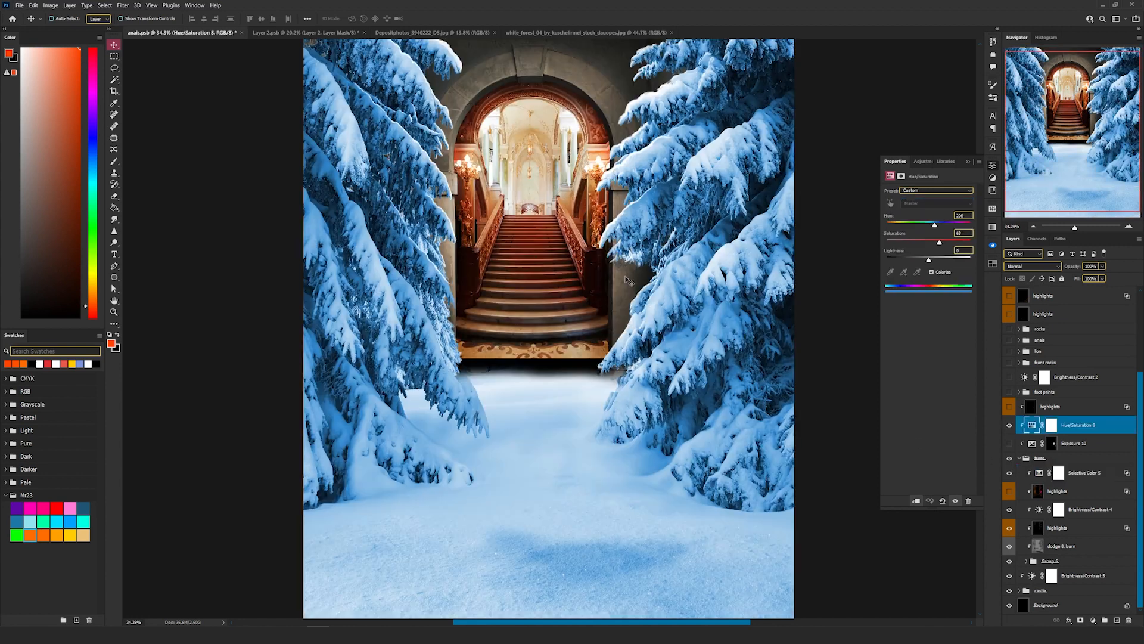
Compare the snowy trees and ground with and without the colorized Hue/Saturation 8 adjustment
left_click_drag(624, 266, 602, 338)
left_click(1009, 425)
left_click(1009, 425)
left_click(1009, 425)
left_click(1008, 425)
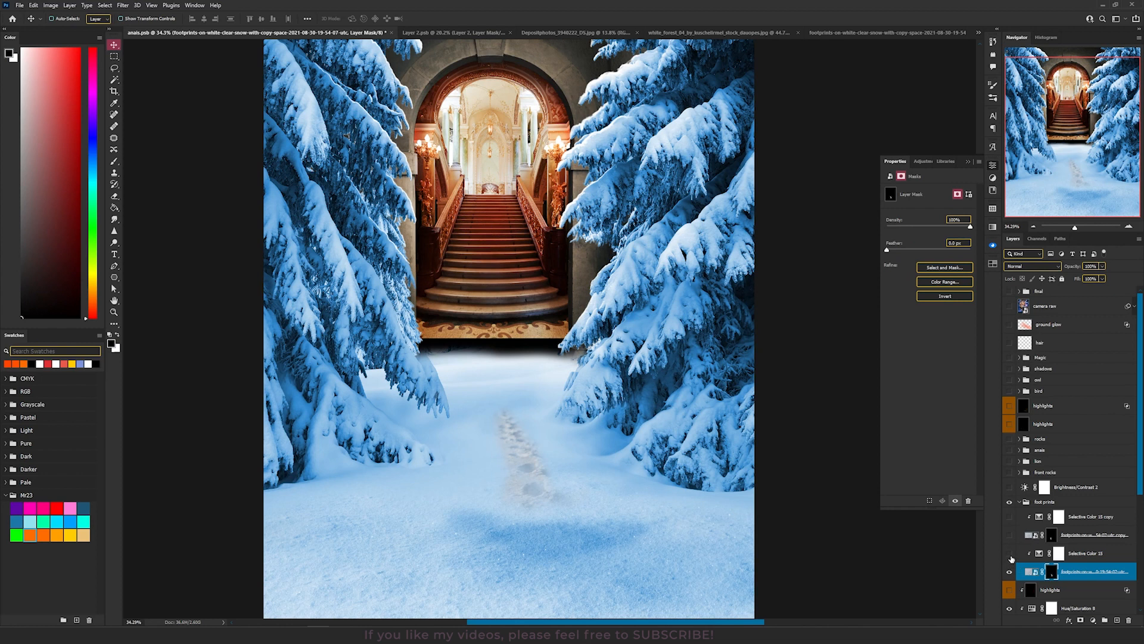
Show Selective Color 15 above the first footprints layer and review its Neutrals values and Color blend mode
left_click(1037, 554)
left_click(935, 200)
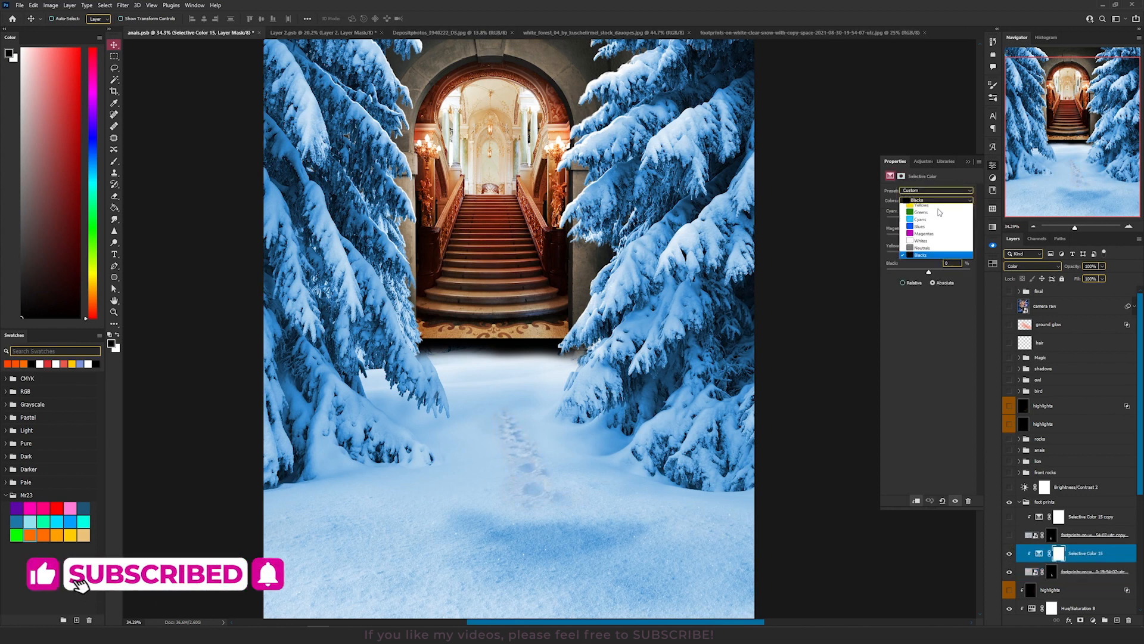
left_click(919, 259)
left_click(1028, 267)
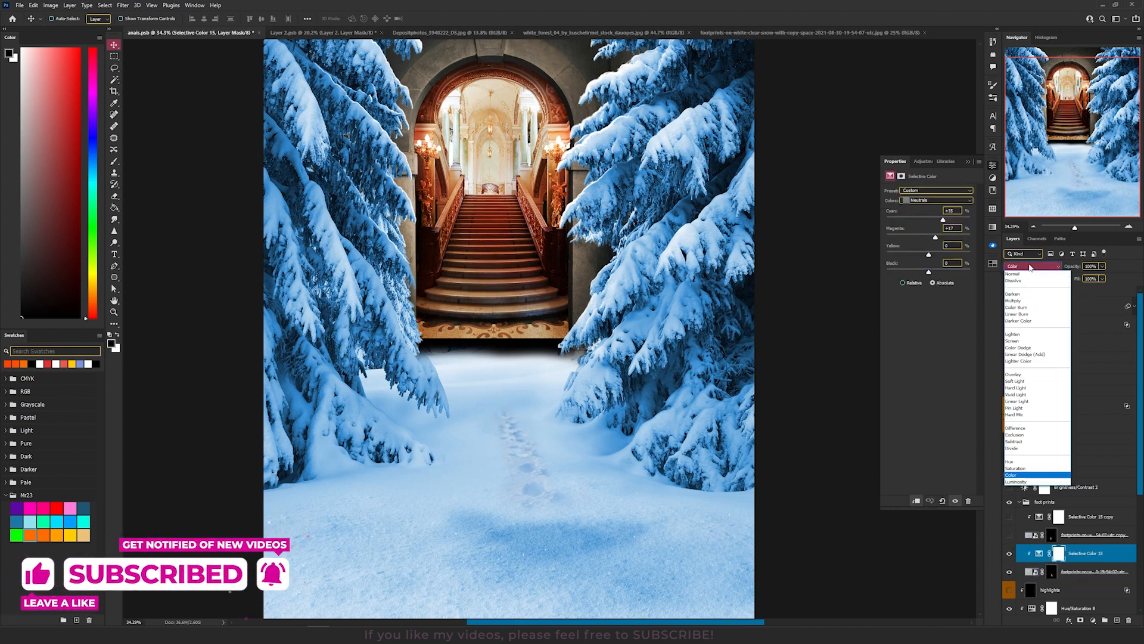
left_click(1031, 268)
Show the footprints copy layer with its mask enabled, along with Selective Color 15 copy above it
left_click(1010, 535)
left_click(1052, 535)
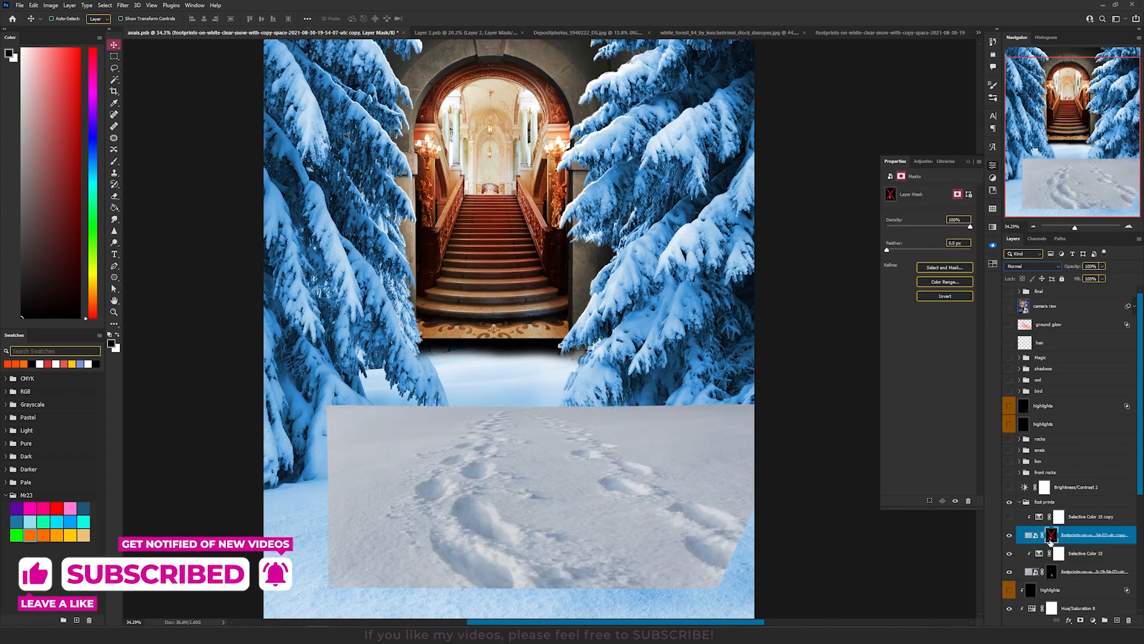
left_click(1052, 535, "shift")
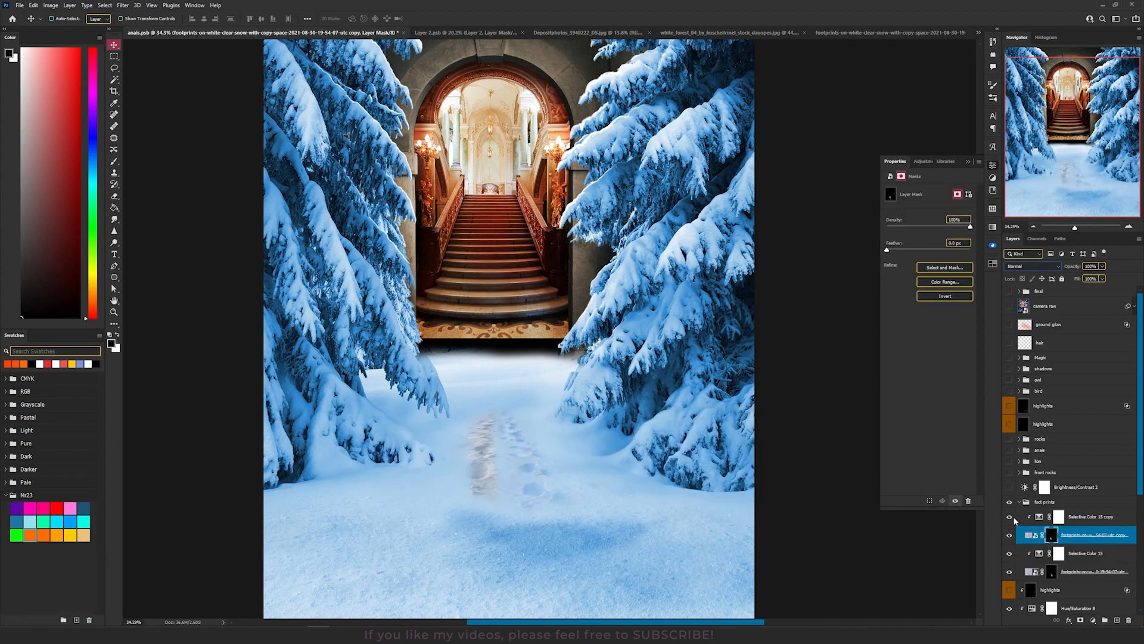
left_click(1075, 520)
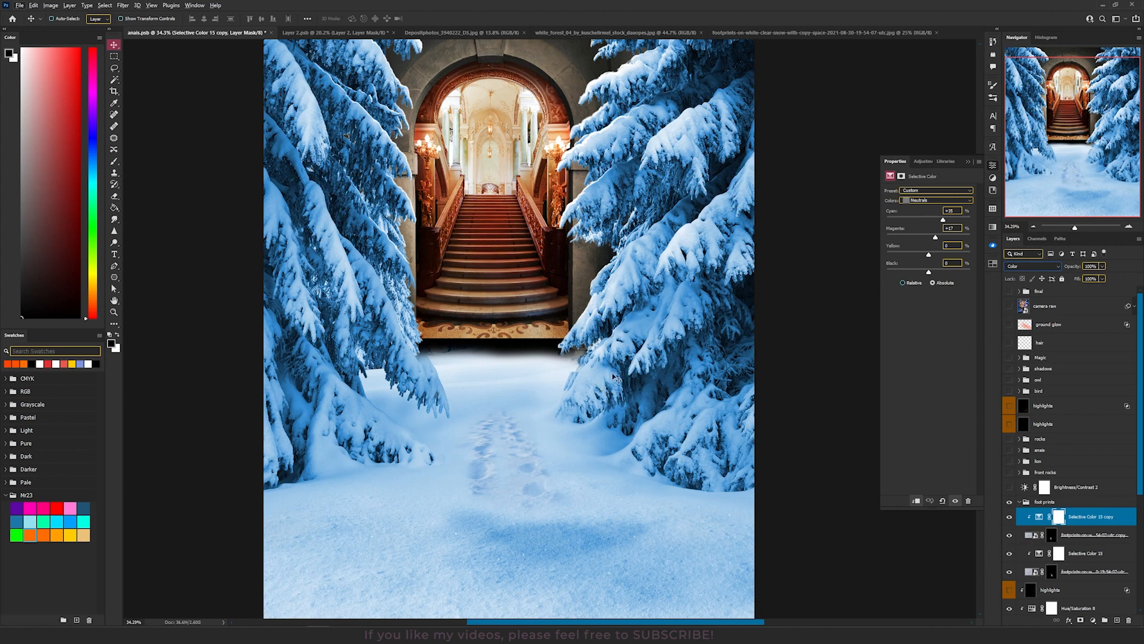
Show the Brightness/Contrast 2 adjustment above the foot prints group to darken the scene
scroll(1105, 475, "down", 2)
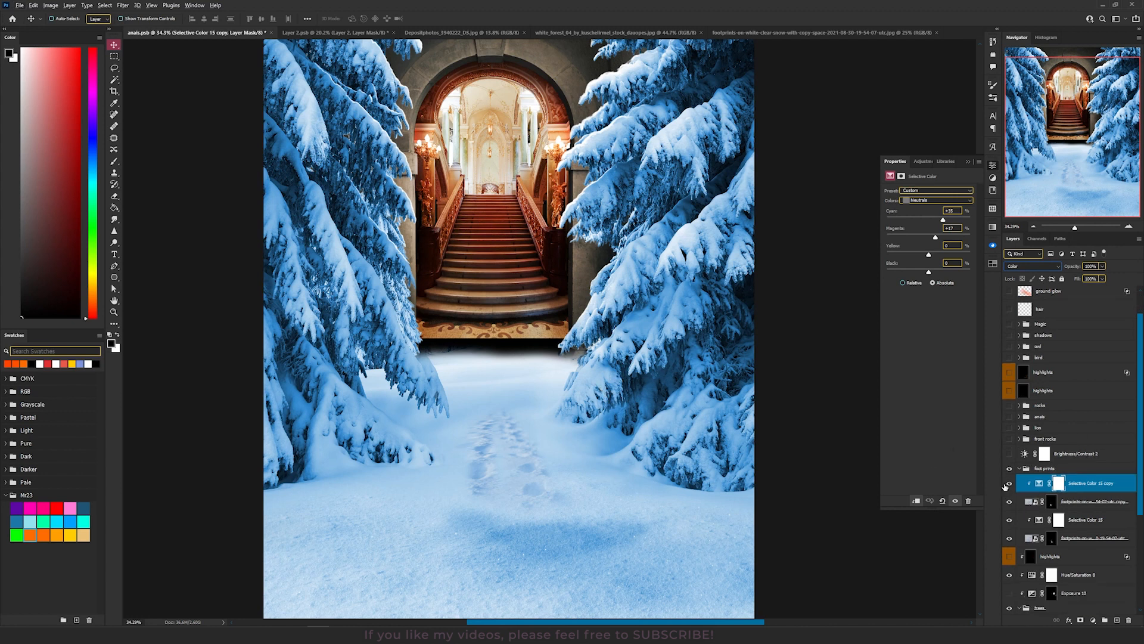
left_click(1009, 454)
left_click(1067, 456)
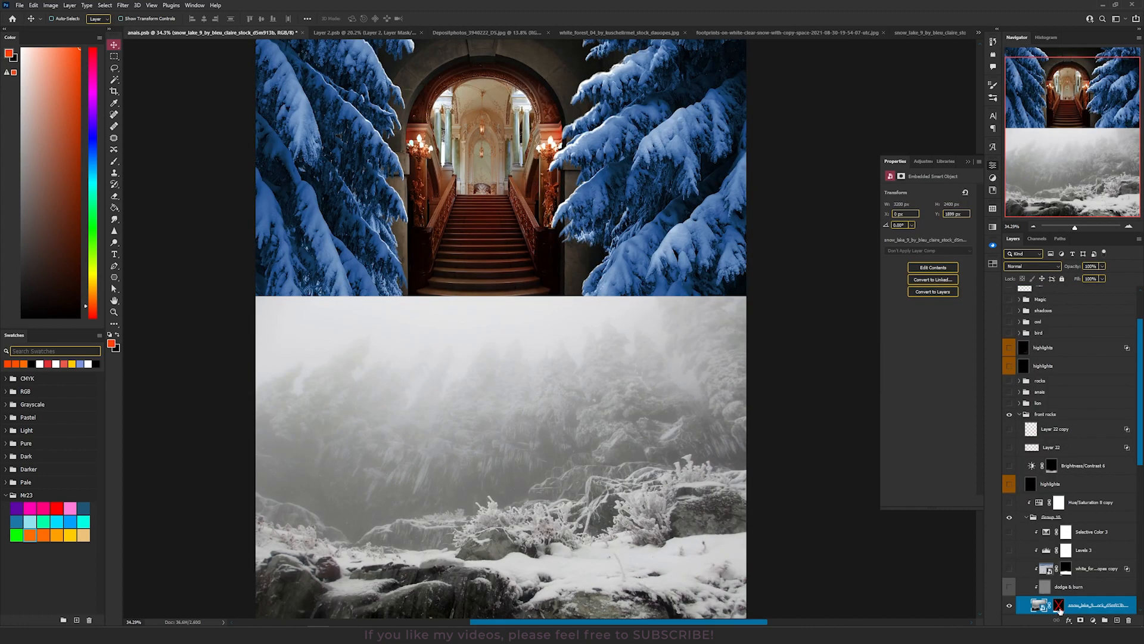
Enable the layer mask on the snow_lake rocks photo and show the dodge & burn layer above it
left_click(1059, 609)
left_click_drag(583, 479, 588, 392)
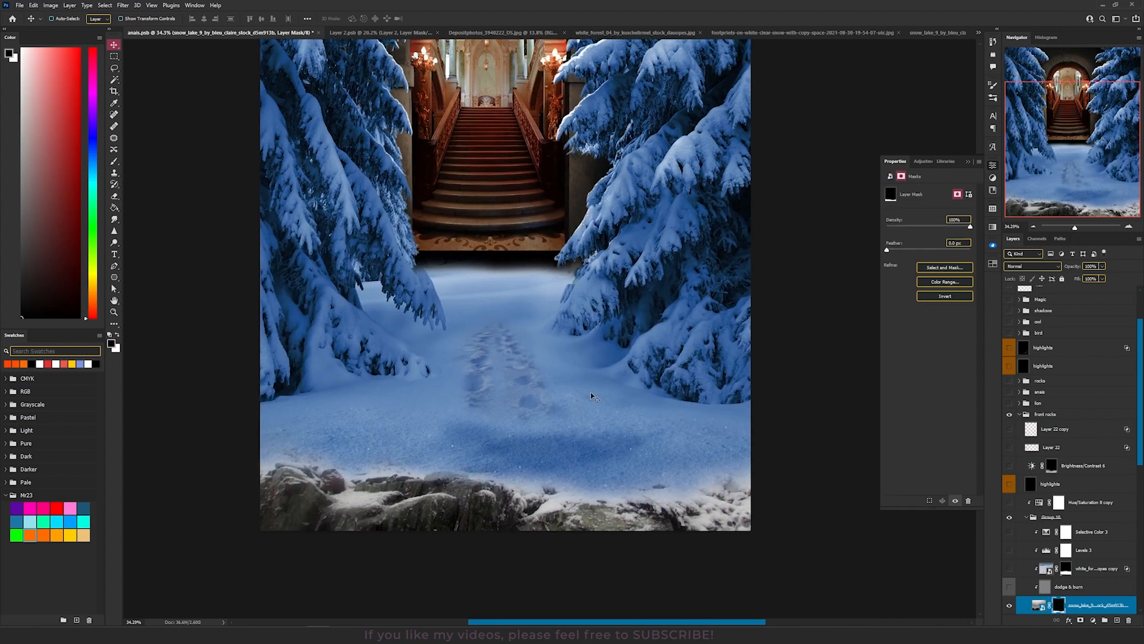
left_click(1011, 590)
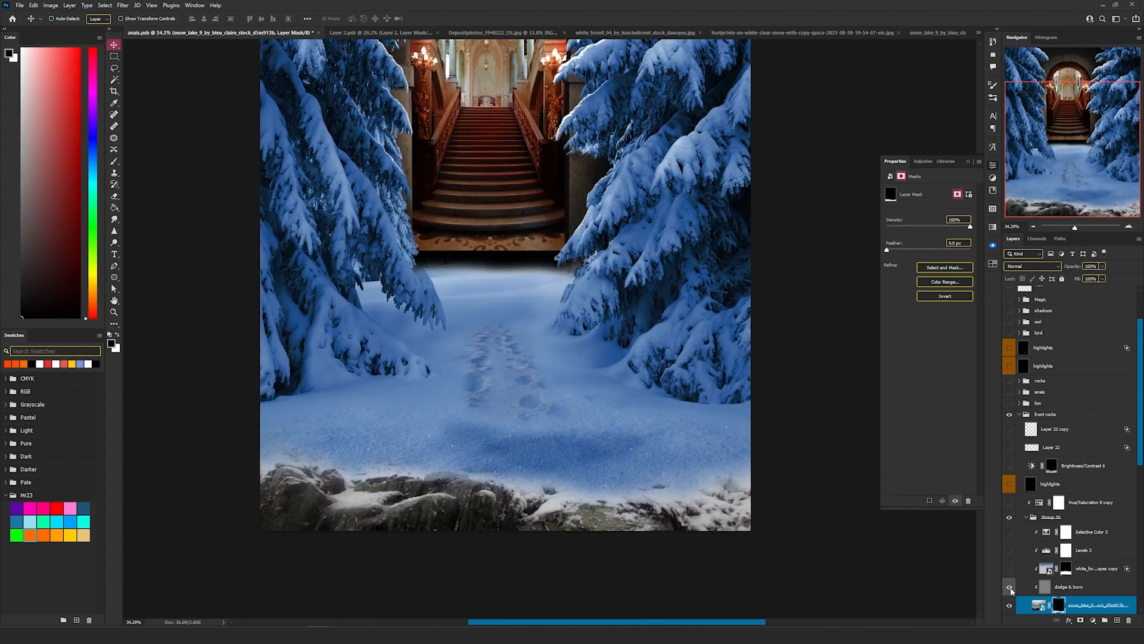
left_click(1055, 591)
left_click(1011, 589)
left_click(1011, 589)
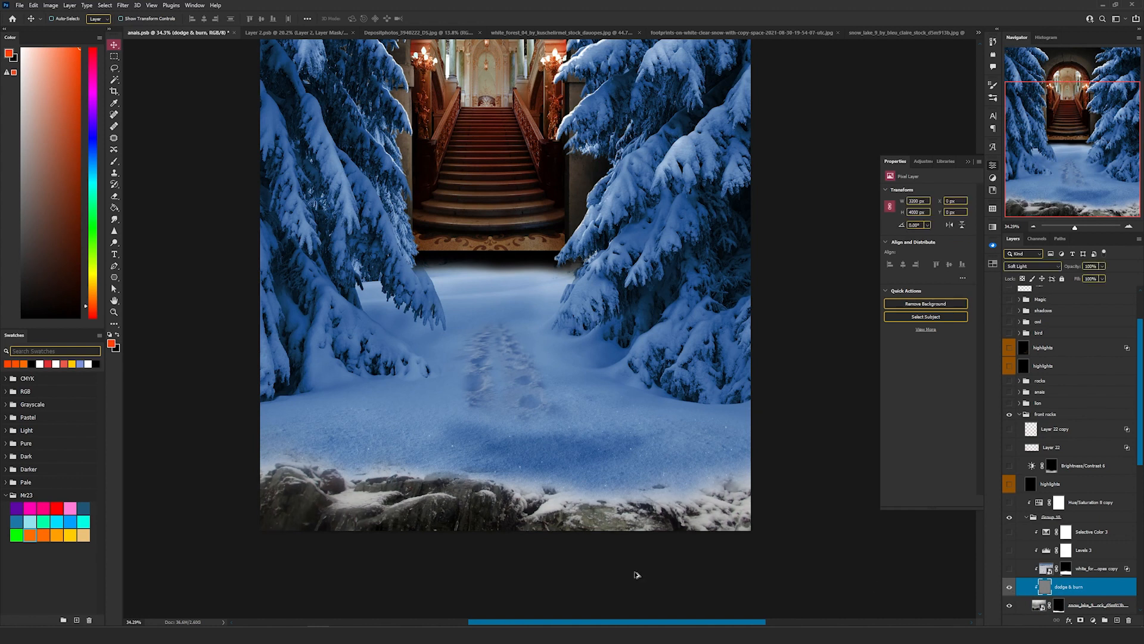
Show Levels 3 and Selective Color 3 above the front rocks and review their settings and the Color blend mode
scroll(635, 574, "up", 3)
left_click_drag(535, 498, 662, 325)
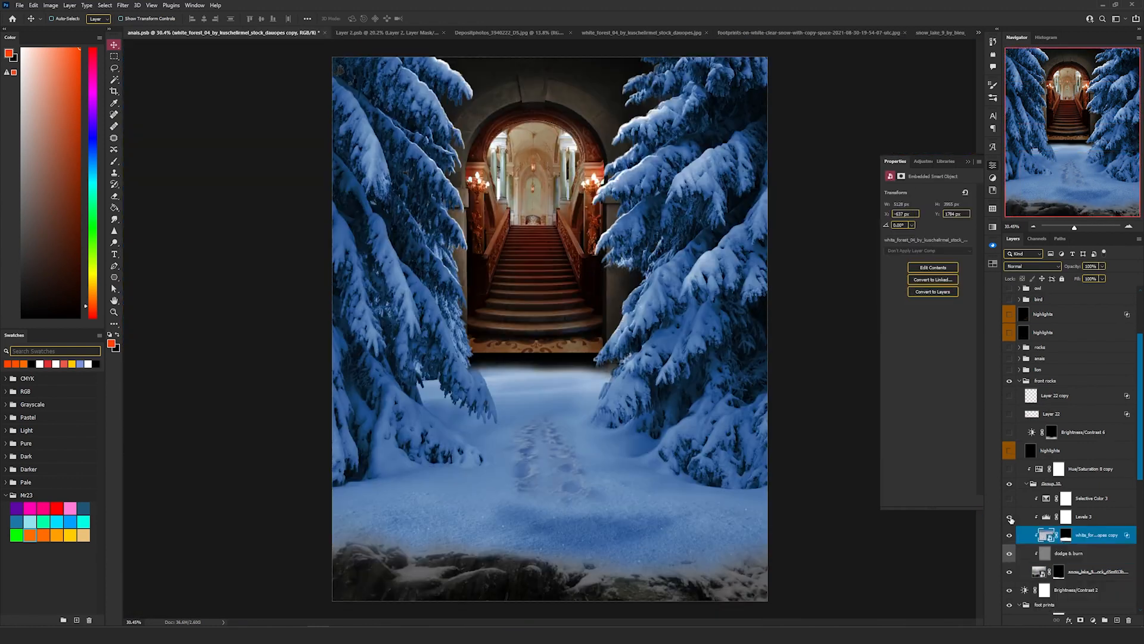
left_click(1047, 518)
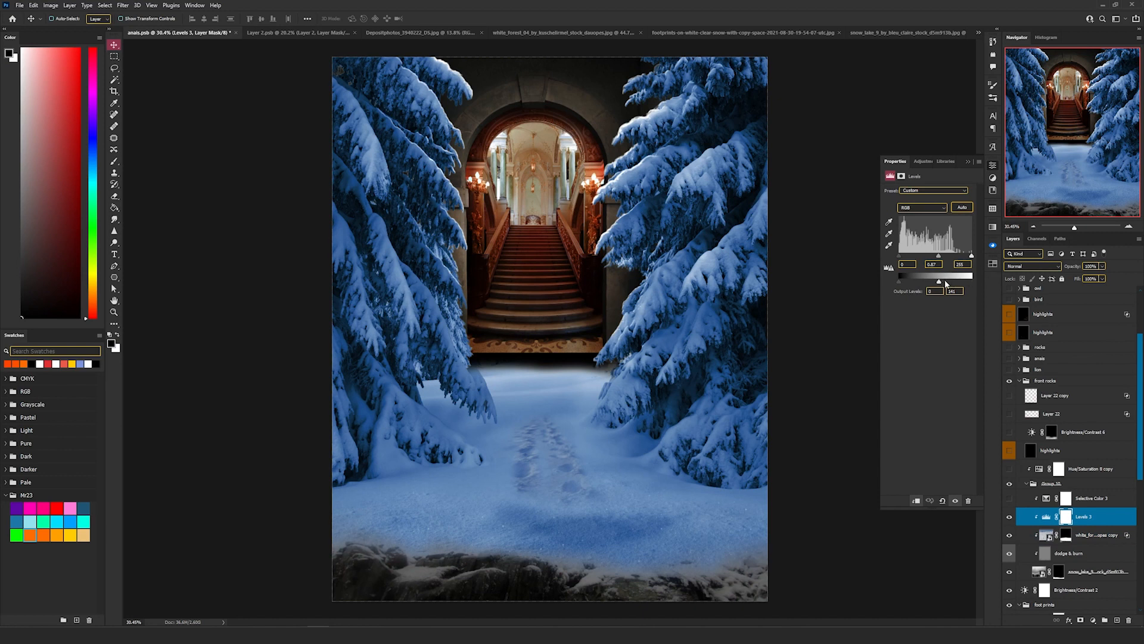
left_click(1038, 499)
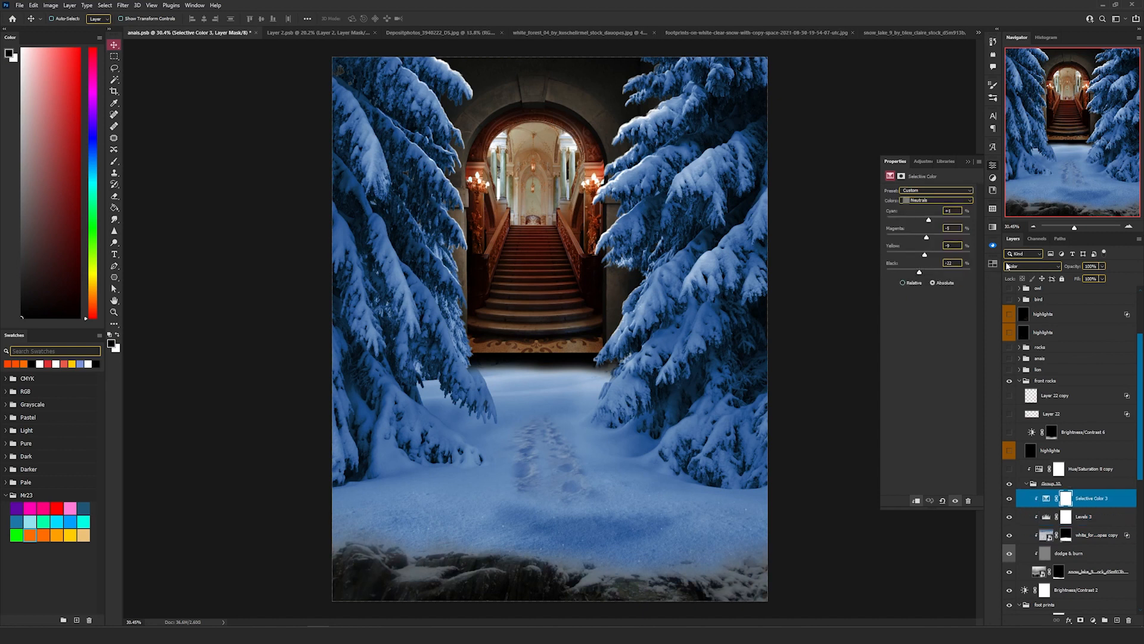
left_click(1031, 266)
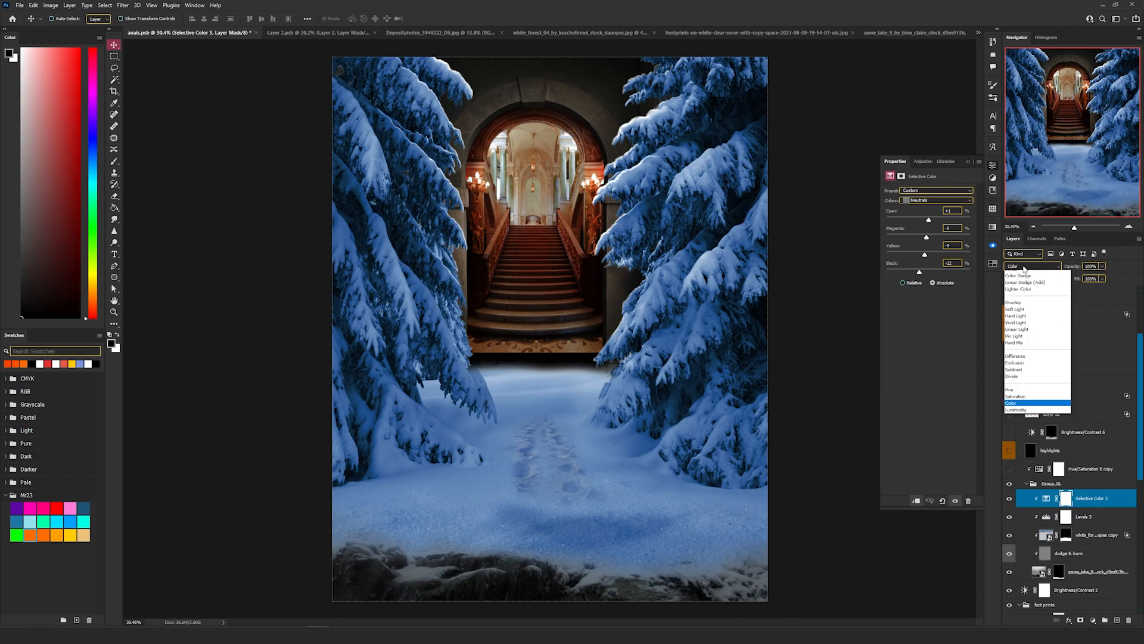
left_click(954, 484)
Show Hue/Saturation 8 copy above the front rocks and review its colorize settings
left_click(1044, 469)
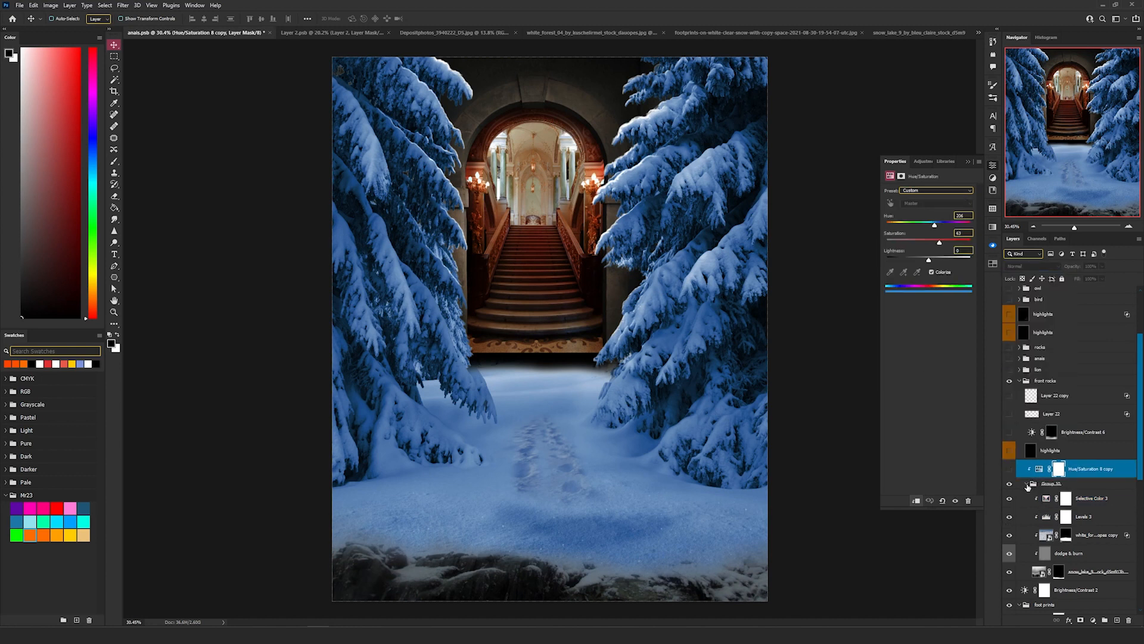
left_click(1013, 469)
left_click(1040, 471)
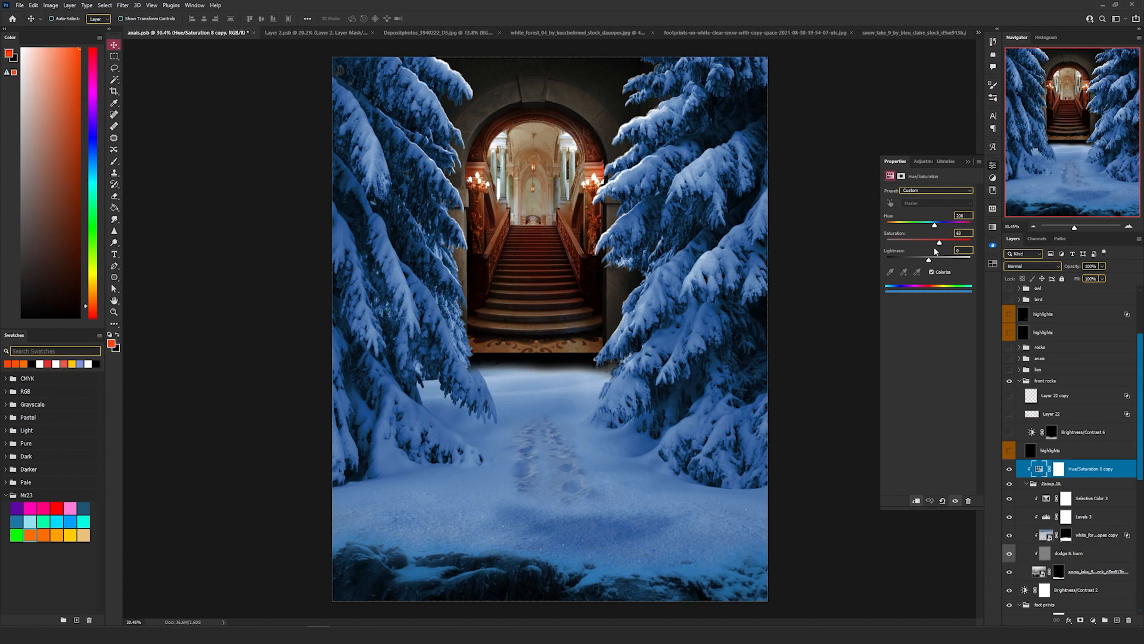
Show the masked Brightness/Contrast 6 adjustment in the front rocks group and review its settings
left_click(1051, 448)
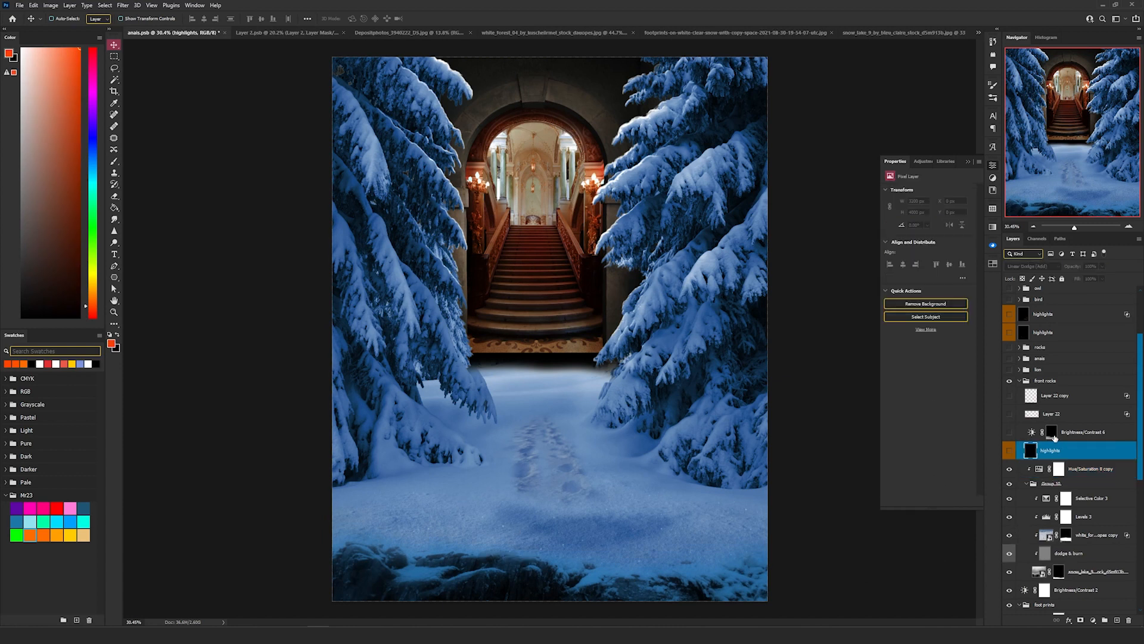
left_click(1031, 433)
left_click(1009, 433)
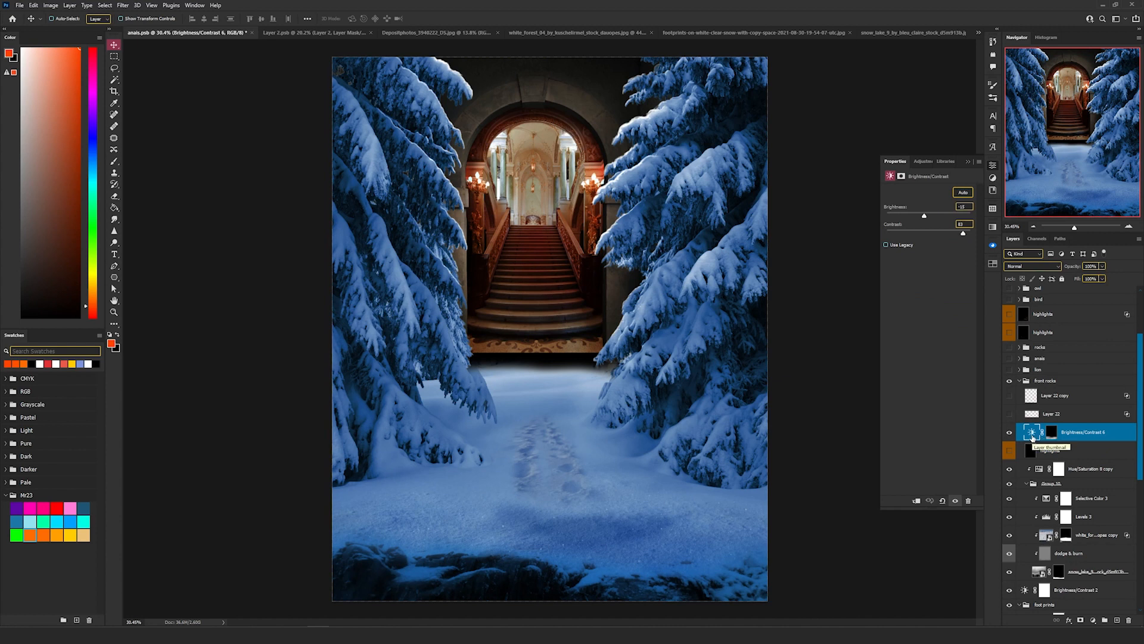
Inspect the lion source photo in Layer 1.psb and the cut-out lion placed on the snow in the main composite
scroll(1135, 453, "up", 1)
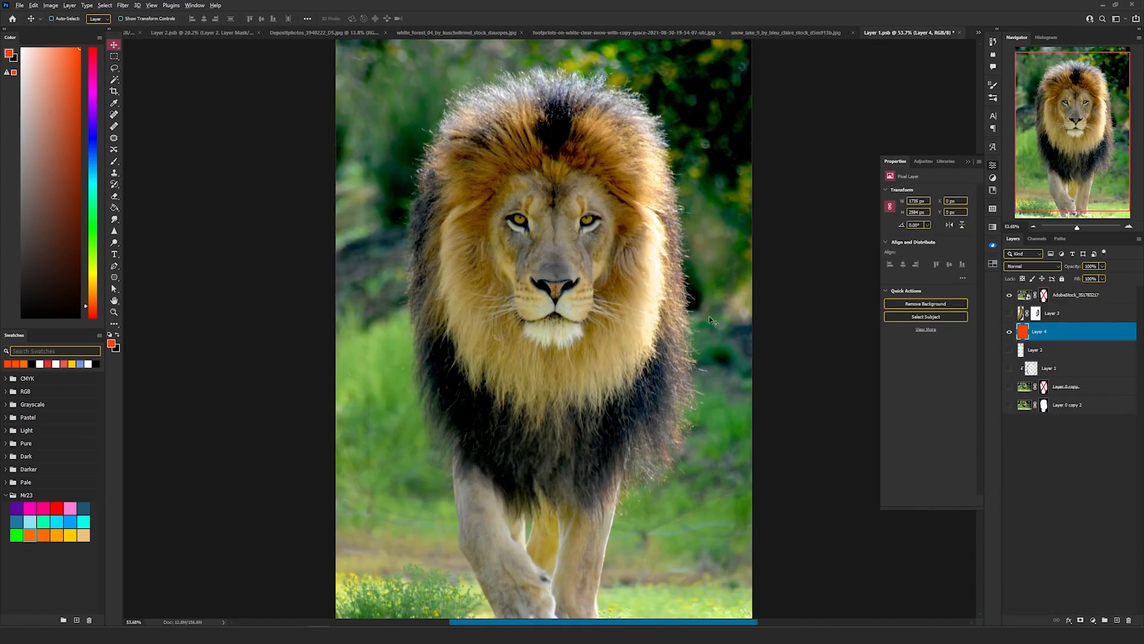
scroll(711, 320, "down", 1)
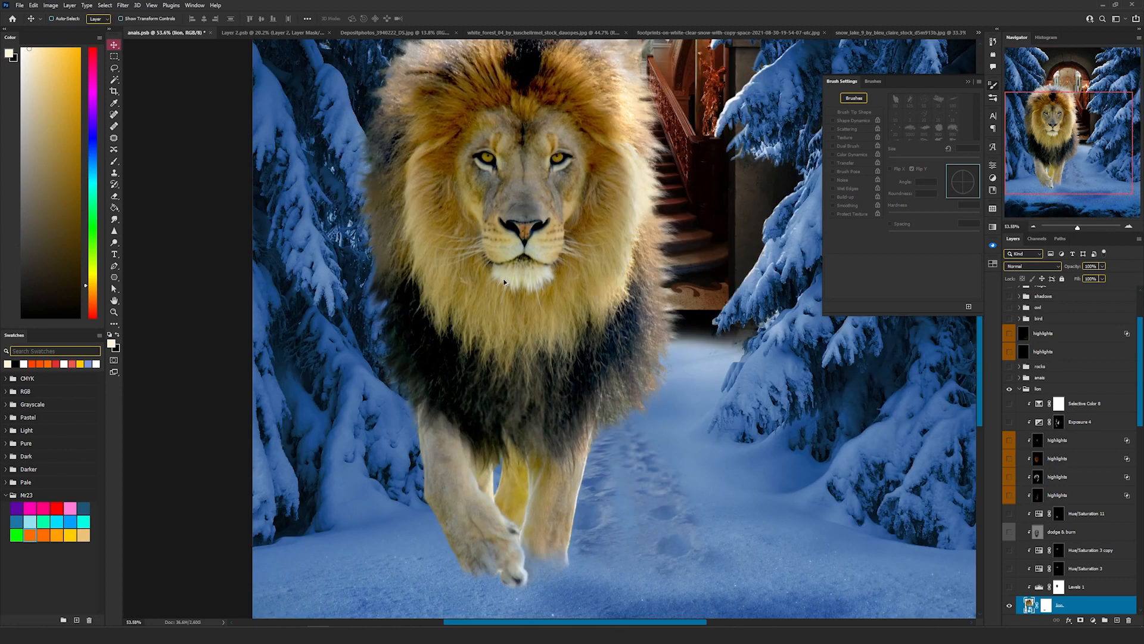
scroll(504, 282, "down", 3)
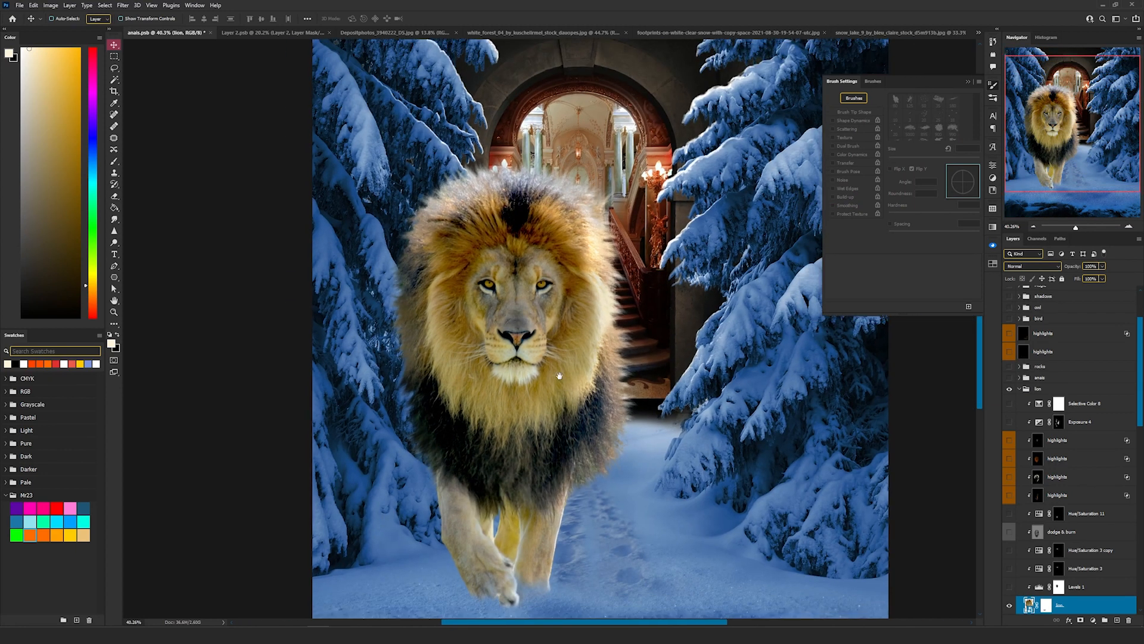
left_click_drag(559, 376, 553, 357)
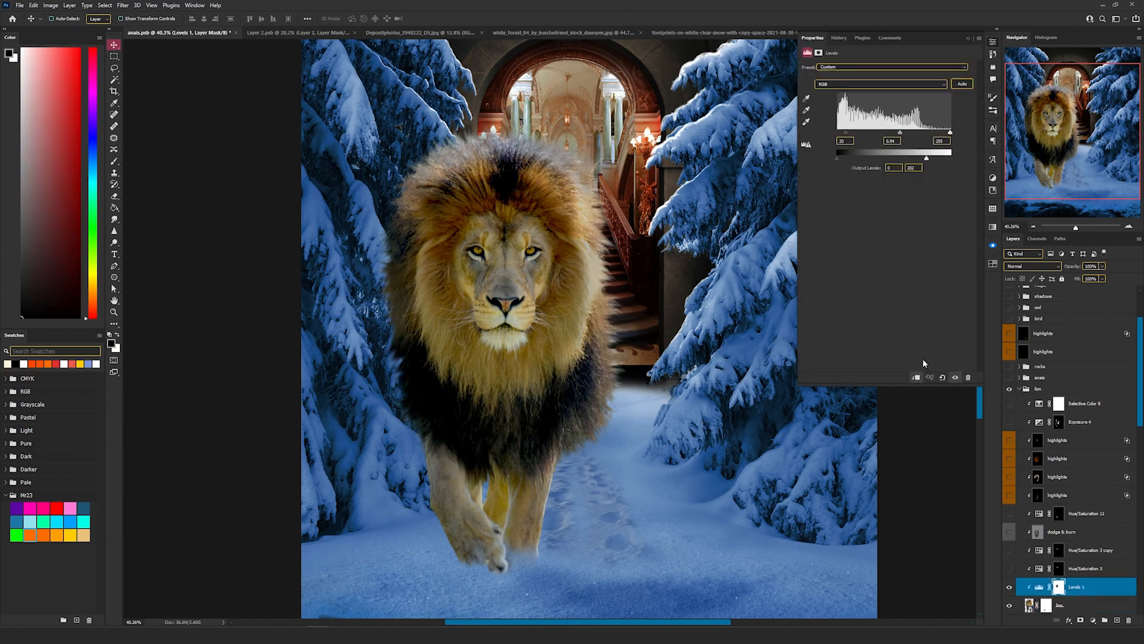
Show the Hue/Saturation 3 adjustment on the lion and examine the brightened eyes up close
left_click(1010, 569)
left_click(1085, 569)
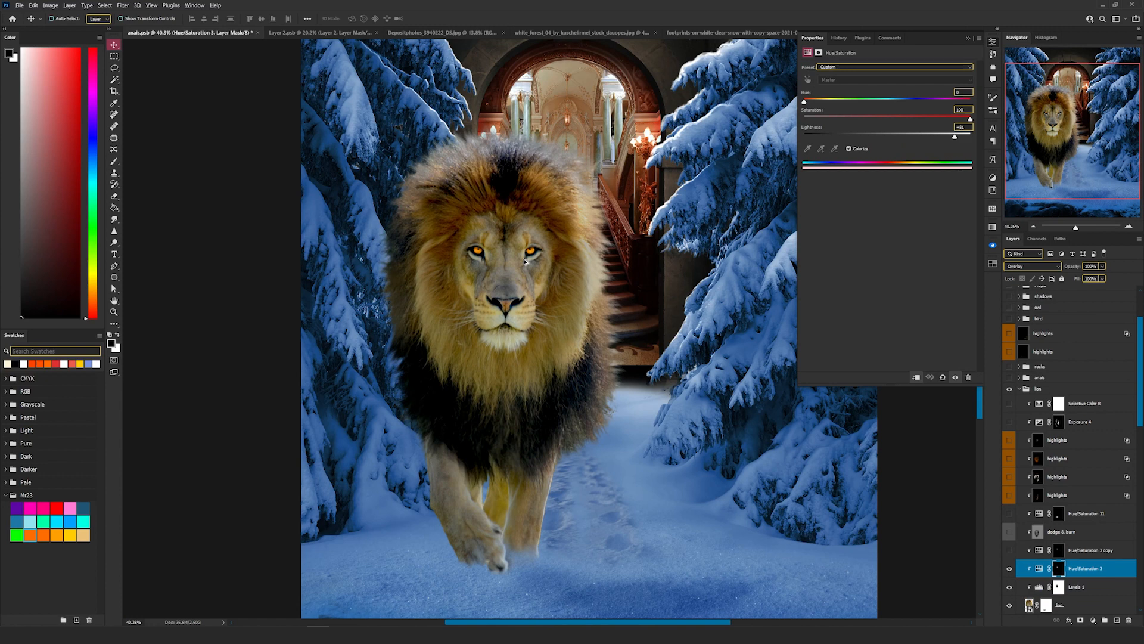
scroll(524, 261, "up", 3)
scroll(523, 261, "up", 3)
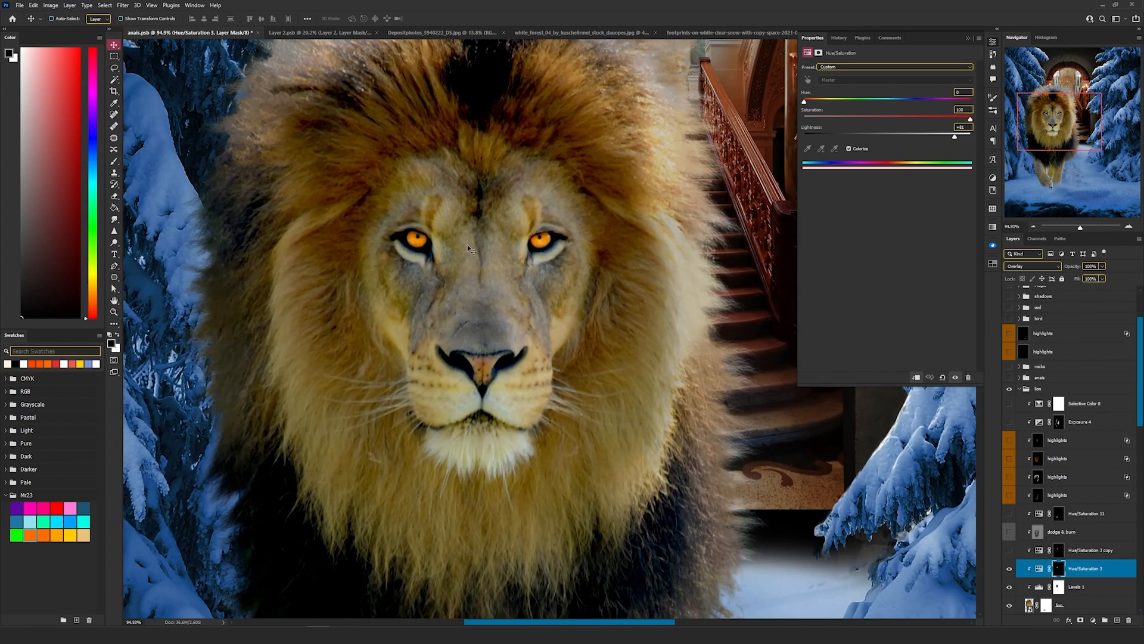
Review the unmasked effect of Hue/Saturation 3 on the lion and its Overlay blend mode, and re-enable its mask
left_click(1058, 569, "shift")
scroll(613, 350, "down", 4)
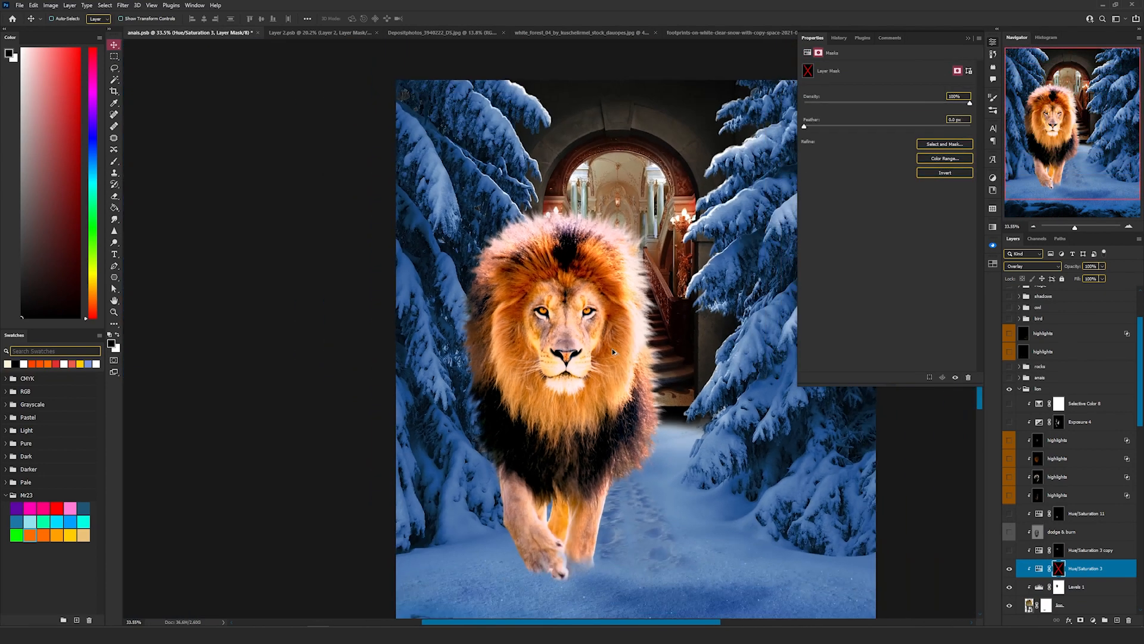
scroll(613, 351, "down", 3)
scroll(488, 286, "up", 5)
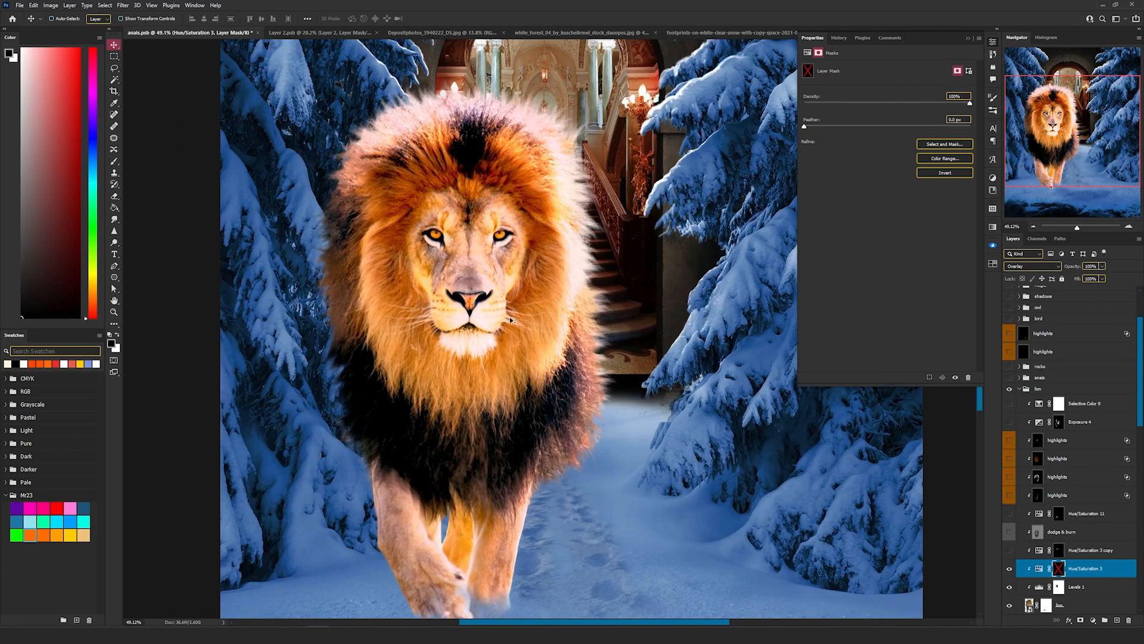
left_click(1039, 569)
left_click(1031, 266)
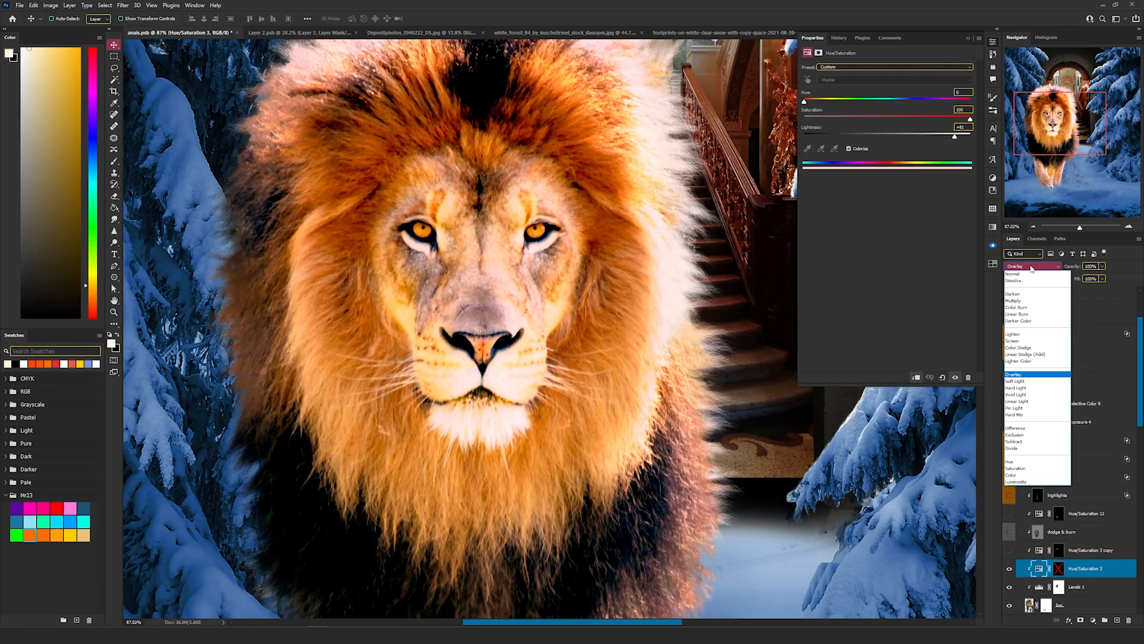
left_click(1032, 268)
left_click(1059, 569, "shift")
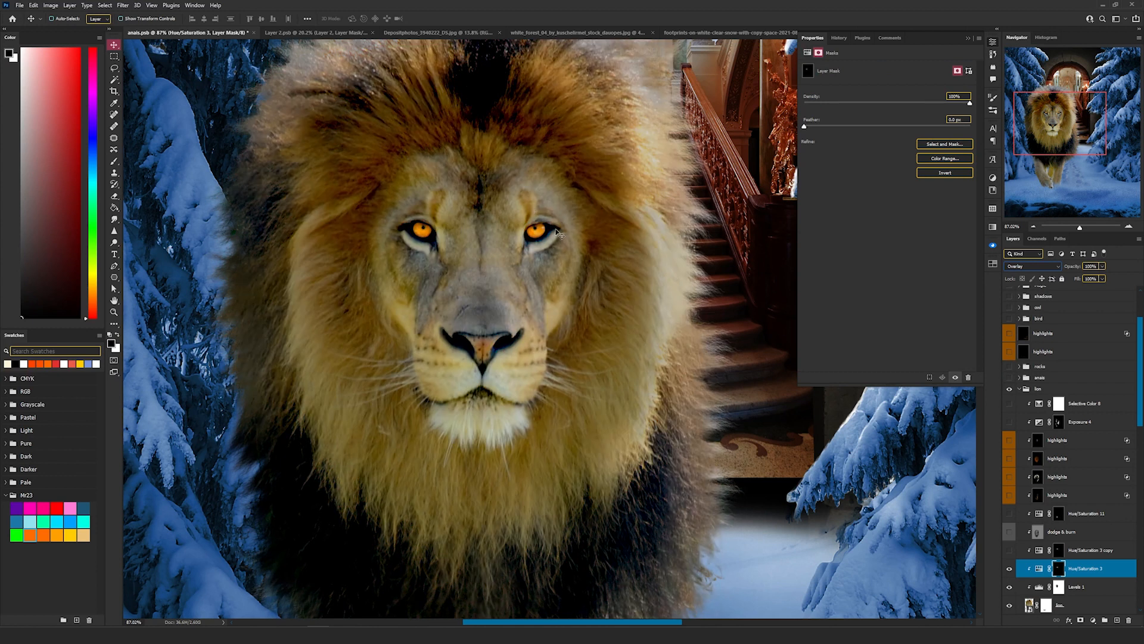
Show the Hue/Saturation 3 copy adjustment on the lion's eyes and review its colorize settings and Color blend mode
left_click(1009, 550)
left_click(1041, 551)
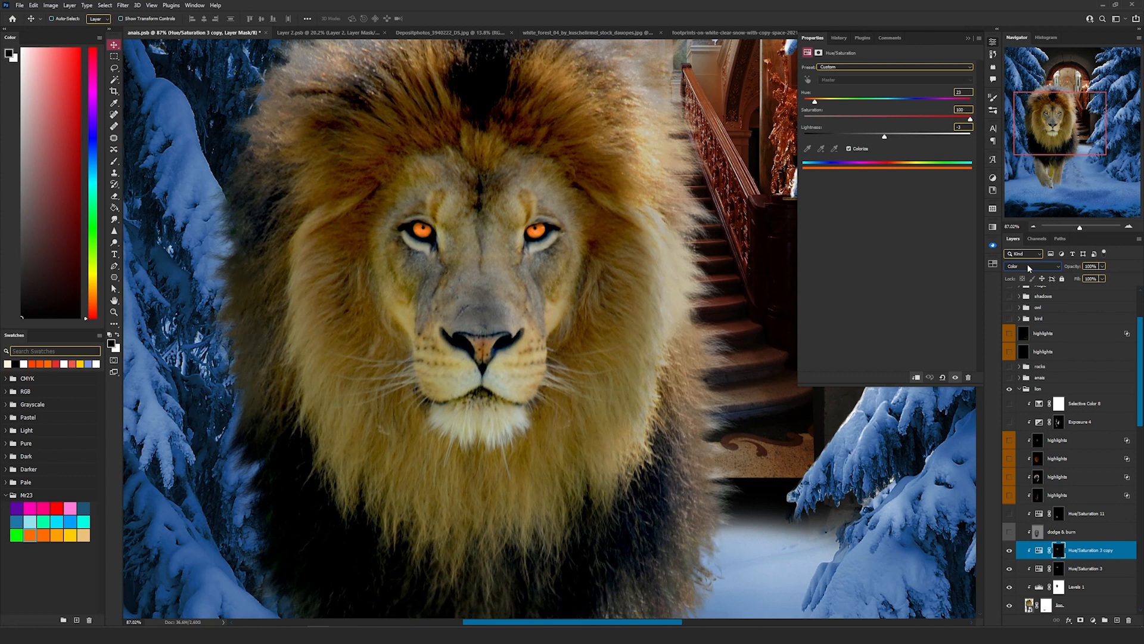
scroll(561, 250, "down", 4)
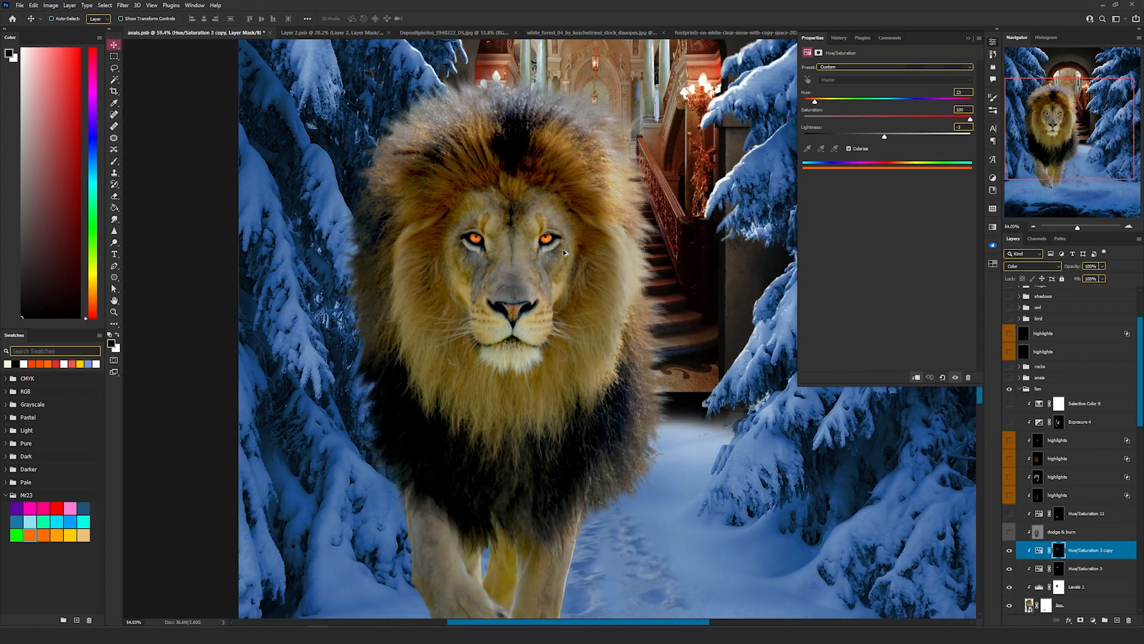
Show the dodge & burn layer on the lion and examine its shading on the legs up close
left_click(1041, 534)
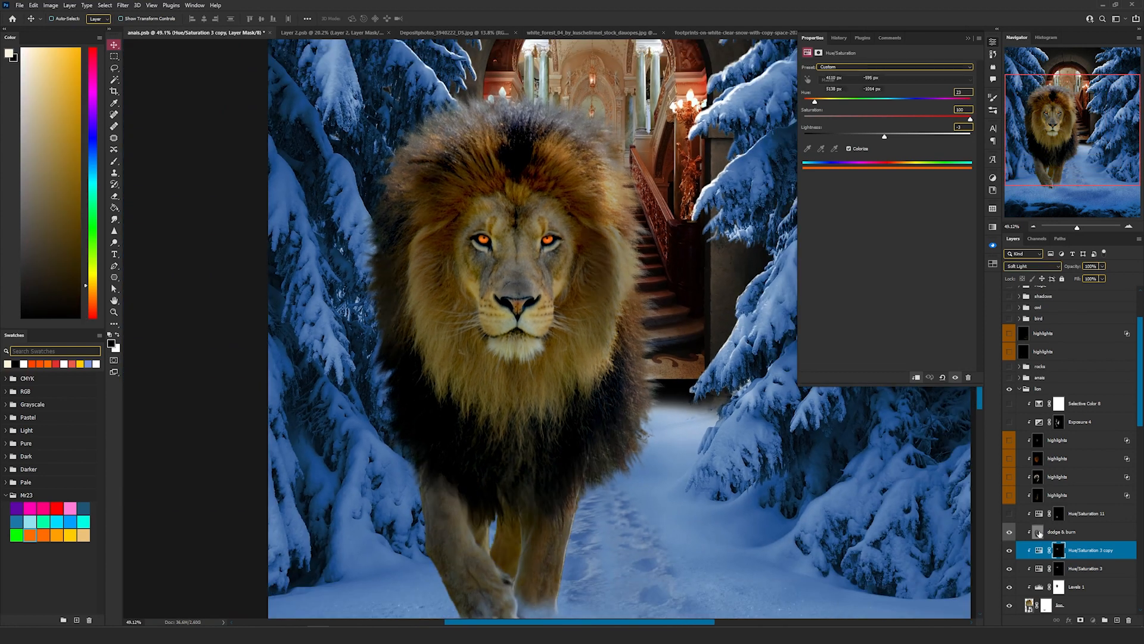
left_click(1009, 515)
left_click(1008, 515)
scroll(506, 554, "up", 6)
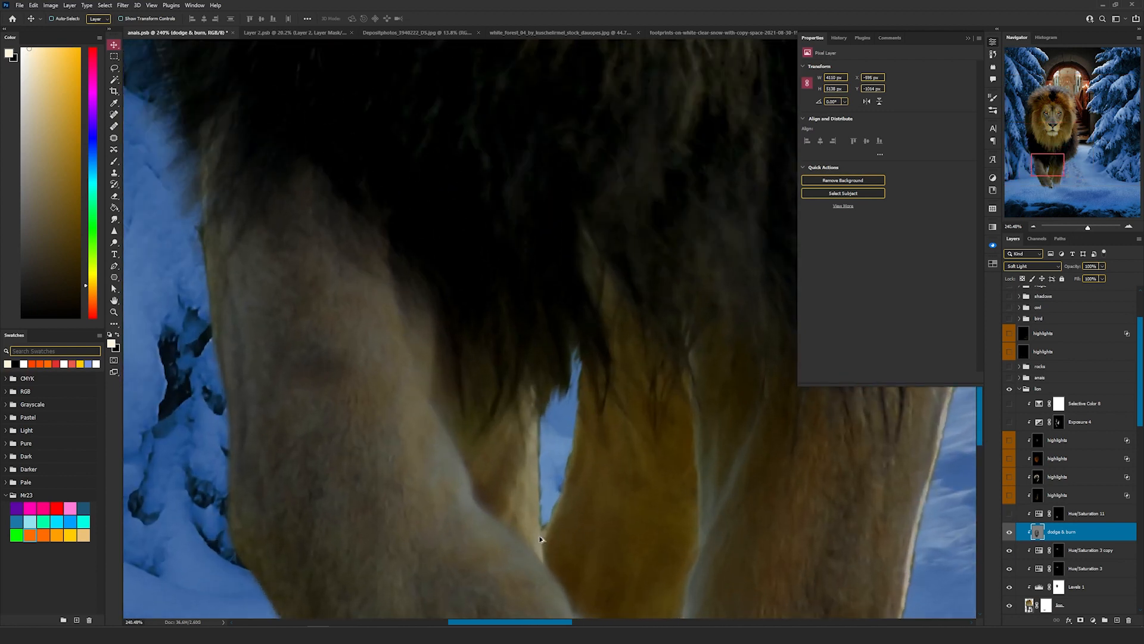
scroll(544, 539, "down", 3)
left_click_drag(611, 487, 555, 365)
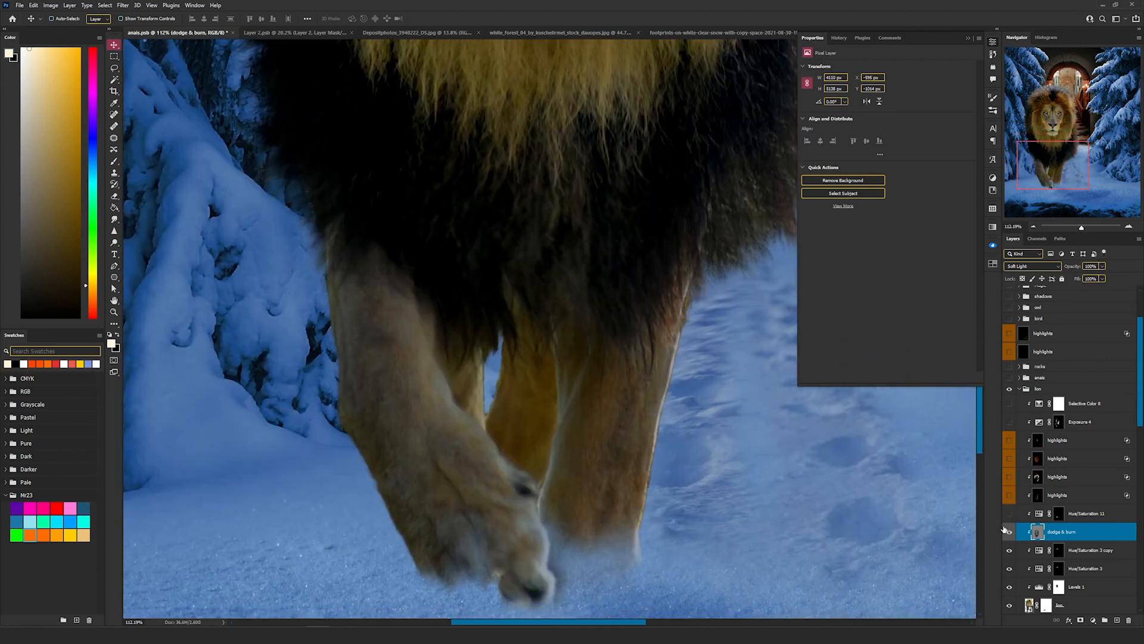
Show the Hue/Saturation 11 adjustment on the lion's rear leg and review its settings
left_click(1008, 515)
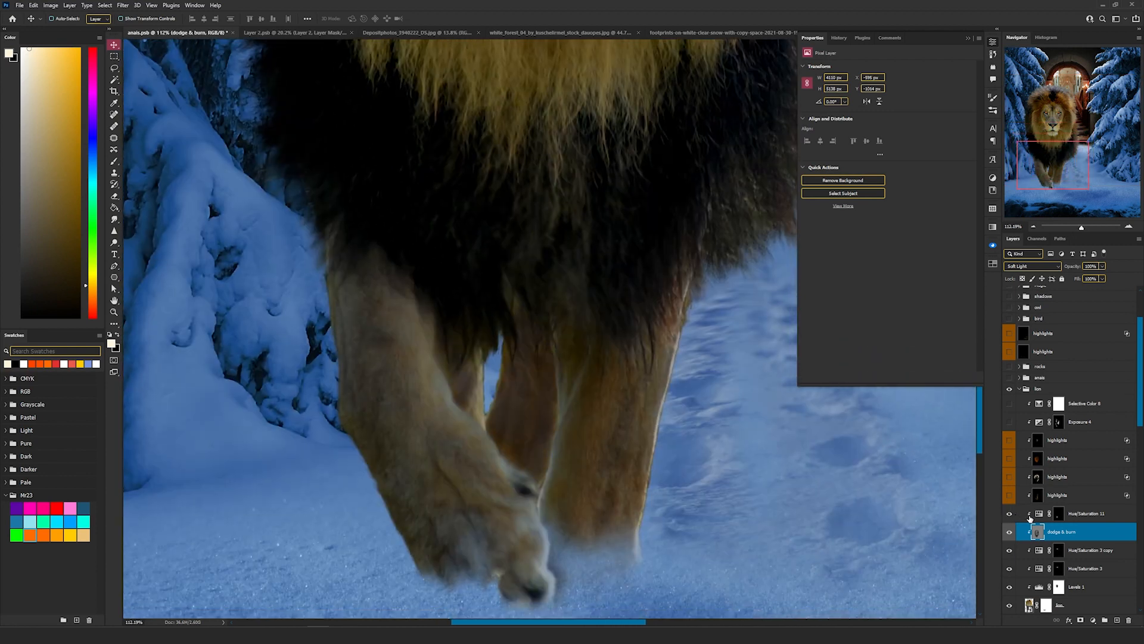
left_click(1031, 516)
key("ctrl+0")
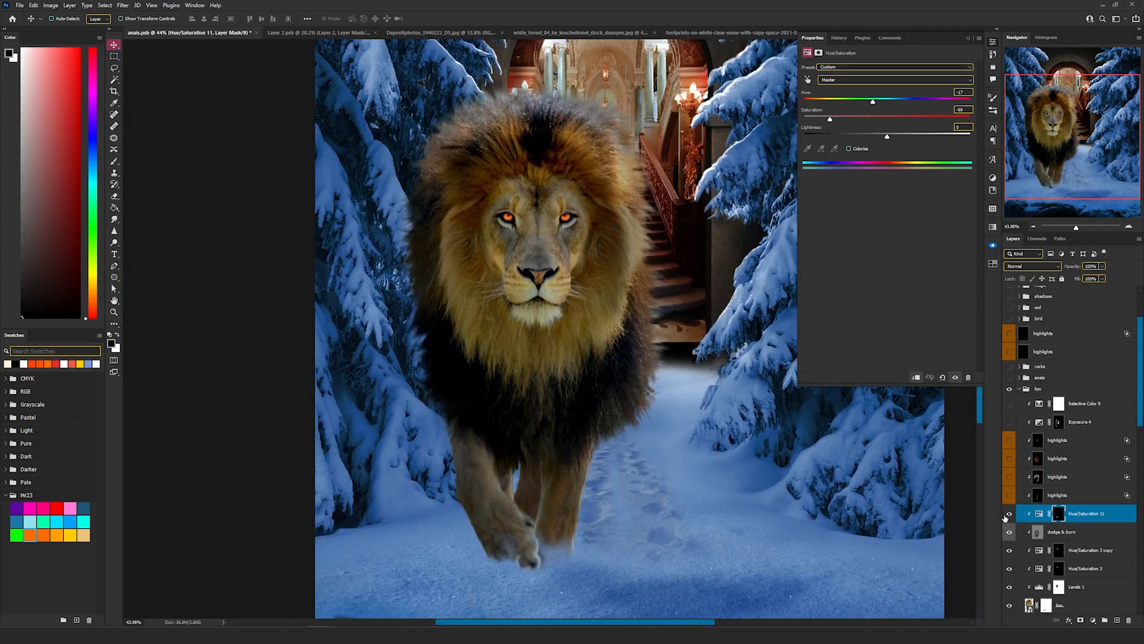
Show the lowest highlights layer in the lion group and compare the lion with and without it
left_click(1009, 497)
left_click(1010, 497)
left_click(1011, 498)
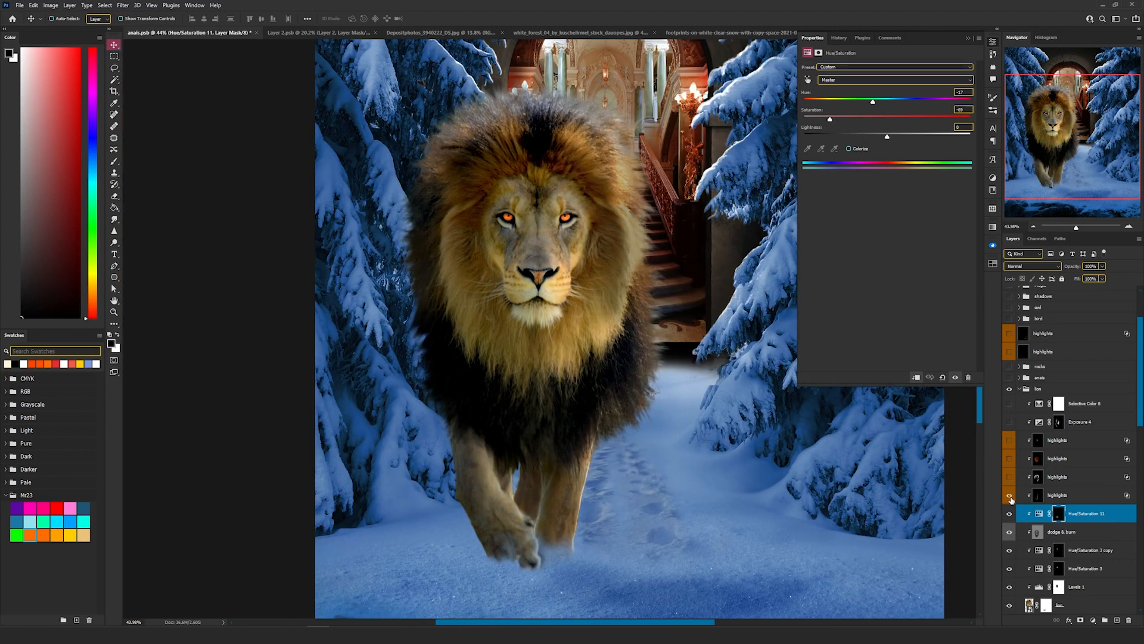
left_click(1066, 497)
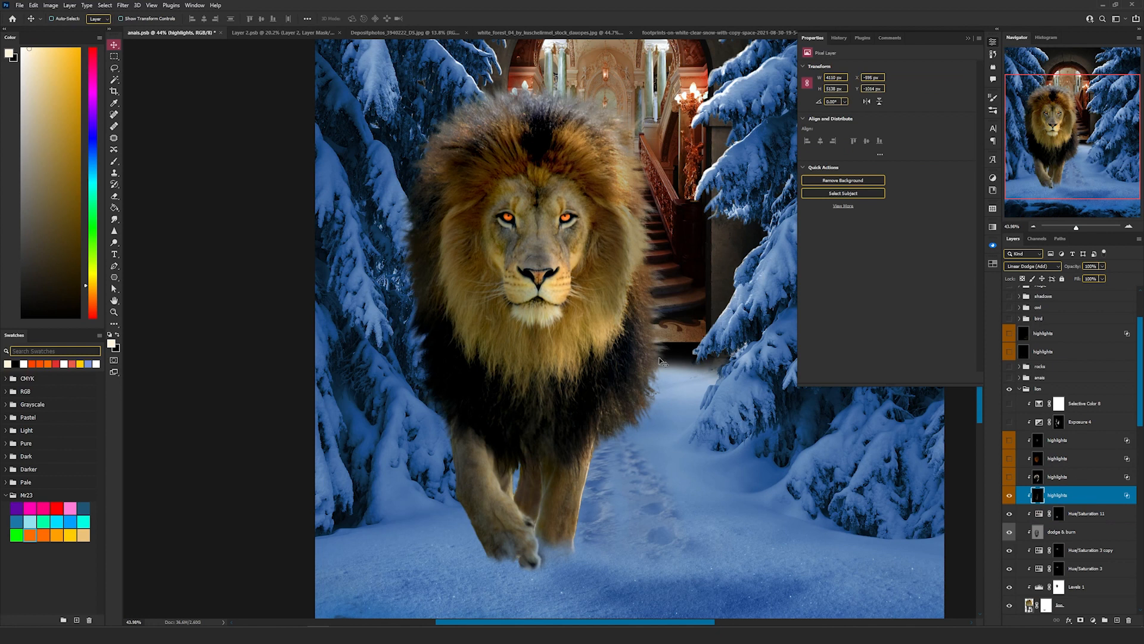
left_click(1009, 495)
left_click(1009, 495)
left_click(1009, 495)
left_click(1009, 496)
Show the second highlights layer, which brightens the mane's edges, and compare the lion with and without it
left_click(1008, 477)
left_click(1038, 478)
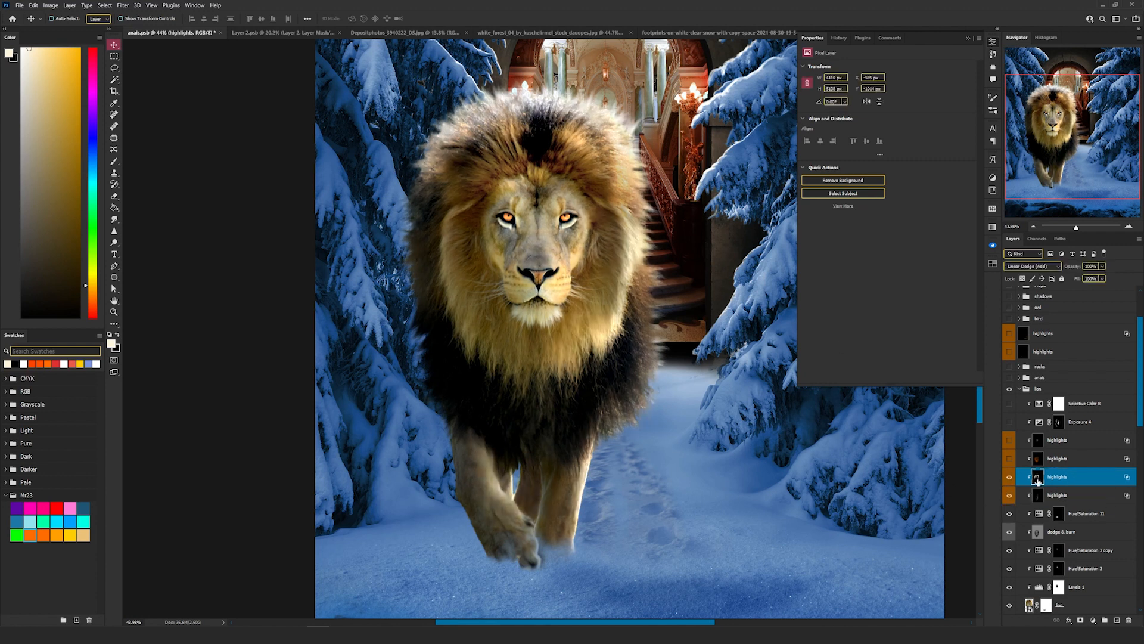
left_click(1009, 478)
left_click(1009, 478)
Create a clipped layer above the mane highlights in Linear Dodge (Add) mode, filled with the neutral black color
left_click(71, 7)
mouse_move(79, 13)
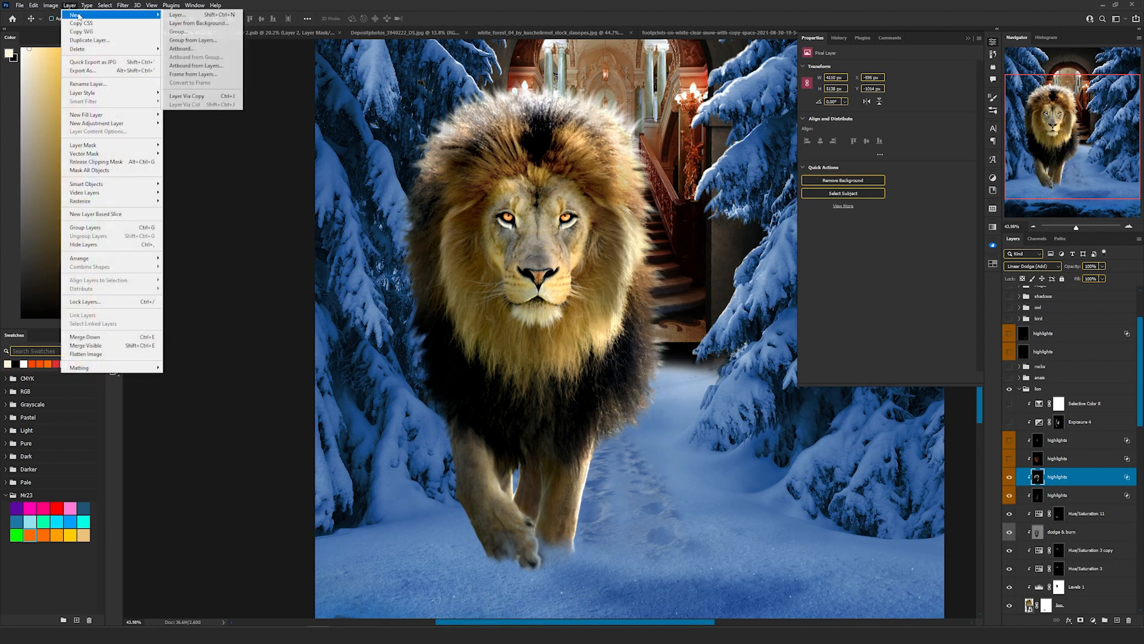
left_click(203, 17)
left_click(527, 226)
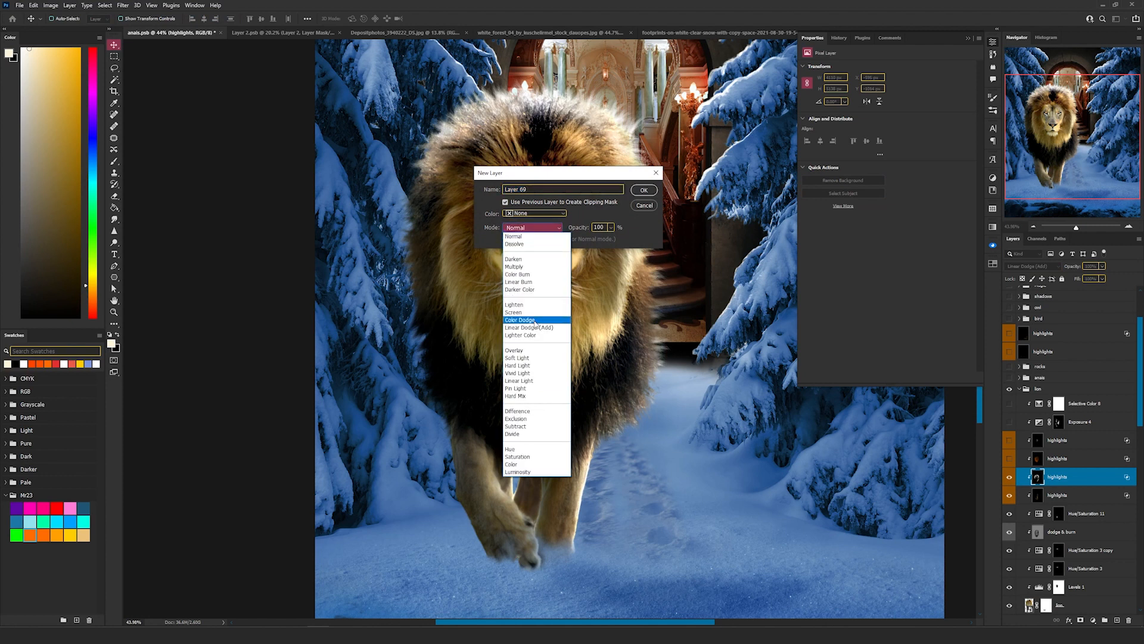
left_click(534, 325)
left_click(522, 239)
left_click(654, 191)
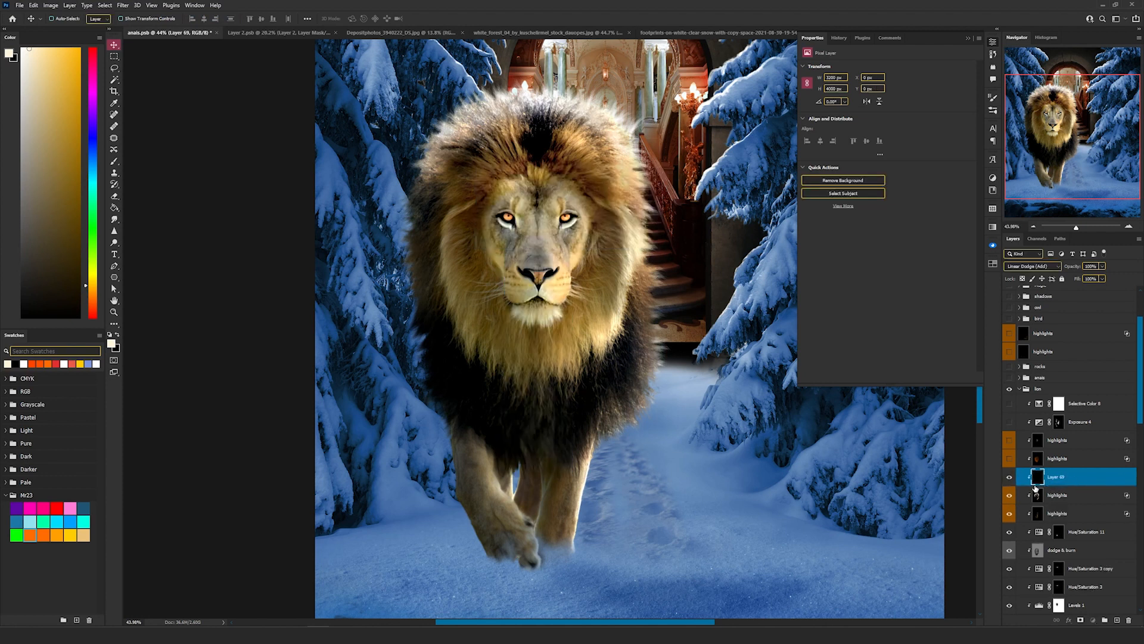
Split the new layer's Blend If black slider for the underlying layer to 0 / 100
key("b")
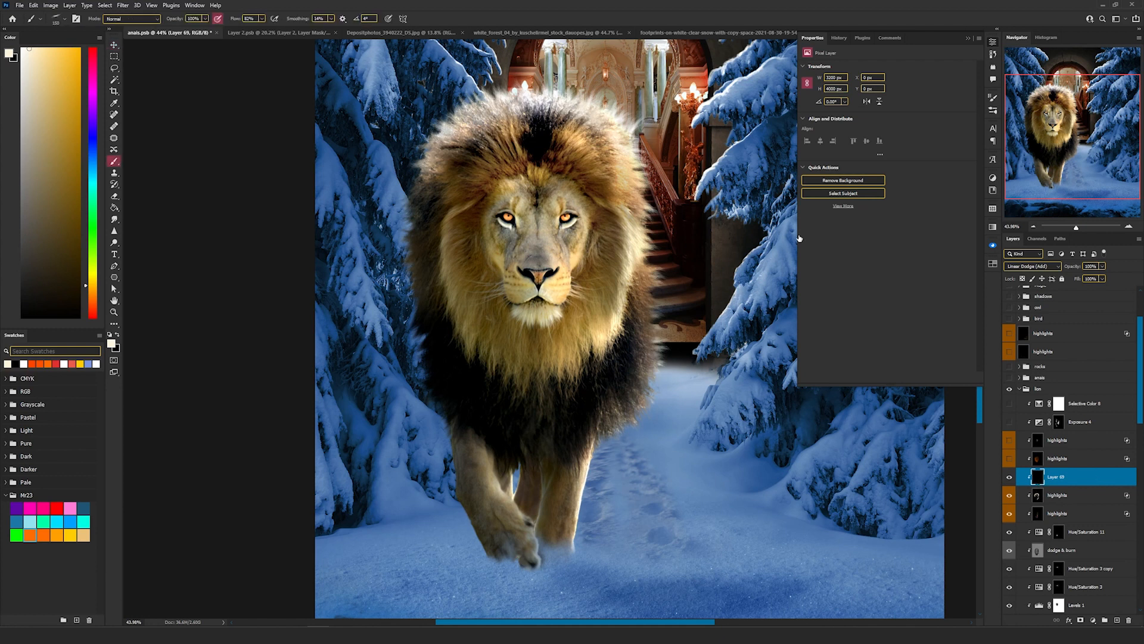
left_click_drag(878, 284, 909, 286)
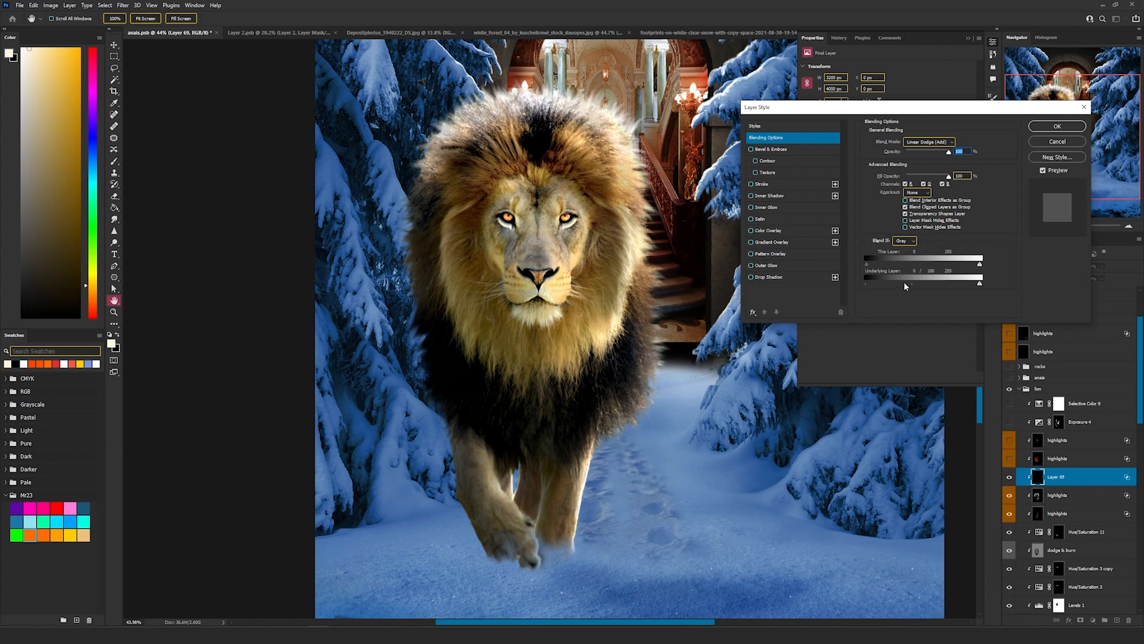
left_click(1075, 129)
Paint light highlights along the lion's mane and body edge on the new layer using a soft brush at 6% flow
right_click(577, 239)
left_click(587, 263)
left_click(654, 2)
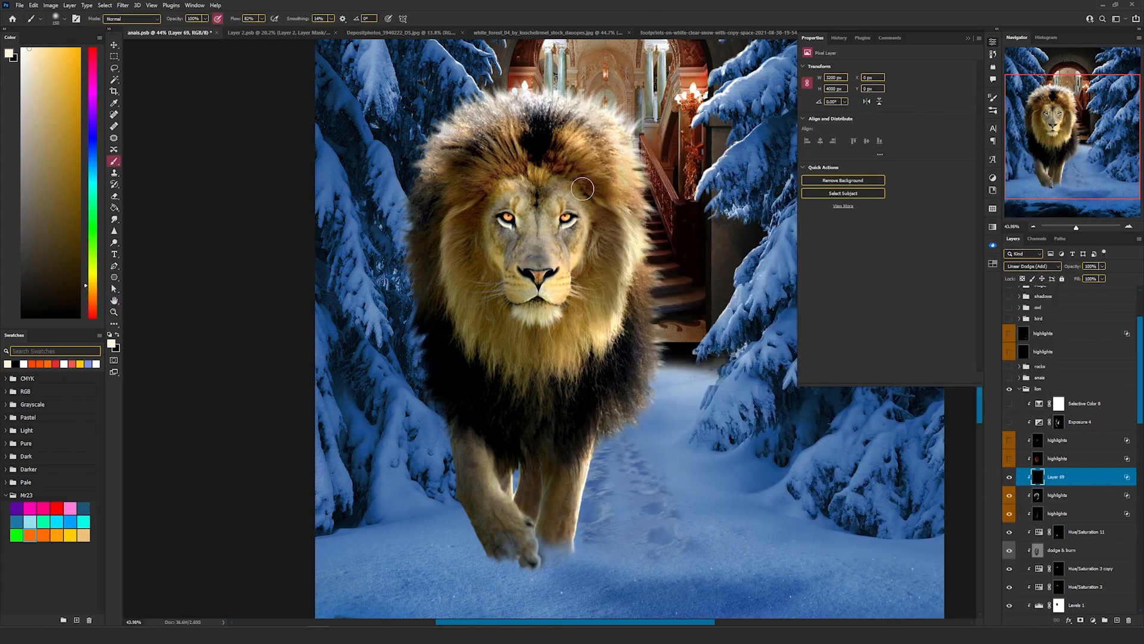
scroll(705, 137, "up", 2)
left_click_drag(236, 30, 233, 32)
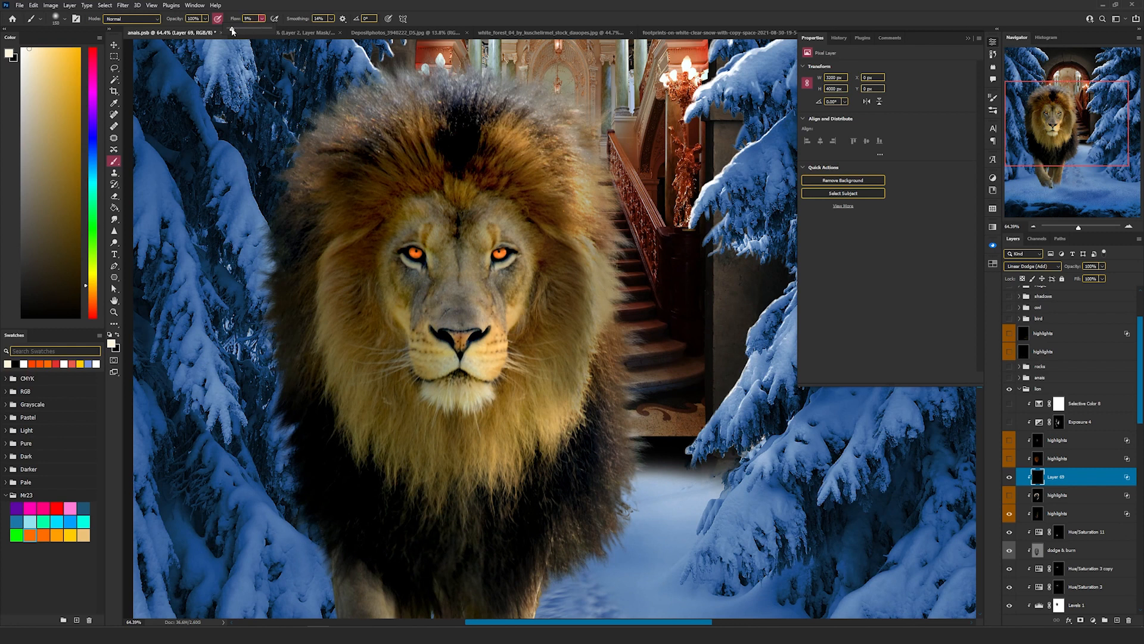
mouse_move(405, 83)
left_mouse_down()
mouse_move(455, 76)
mouse_move(612, 96)
mouse_move(549, 102)
mouse_move(634, 174)
mouse_move(626, 221)
mouse_move(628, 205)
mouse_move(642, 469)
mouse_move(622, 518)
mouse_move(633, 495)
mouse_move(585, 506)
mouse_move(591, 224)
mouse_move(575, 268)
mouse_move(587, 337)
mouse_move(582, 407)
mouse_move(547, 485)
mouse_move(682, 565)
mouse_move(552, 570)
left_mouse_up()
scroll(581, 365, "down", 3)
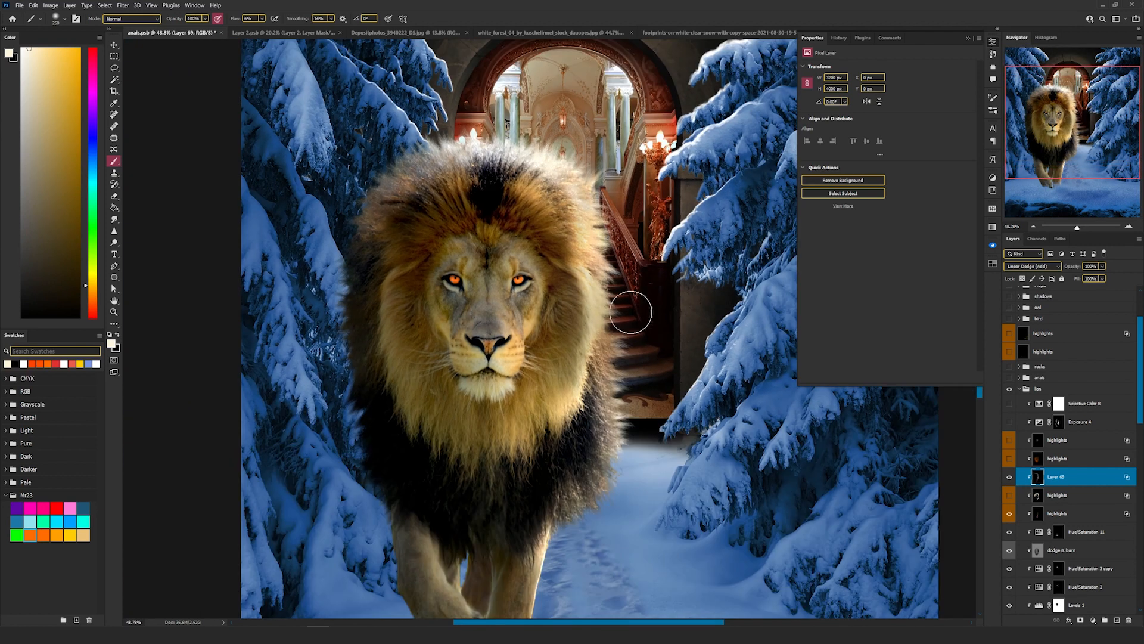
left_click_drag(634, 281, 638, 312)
key("v")
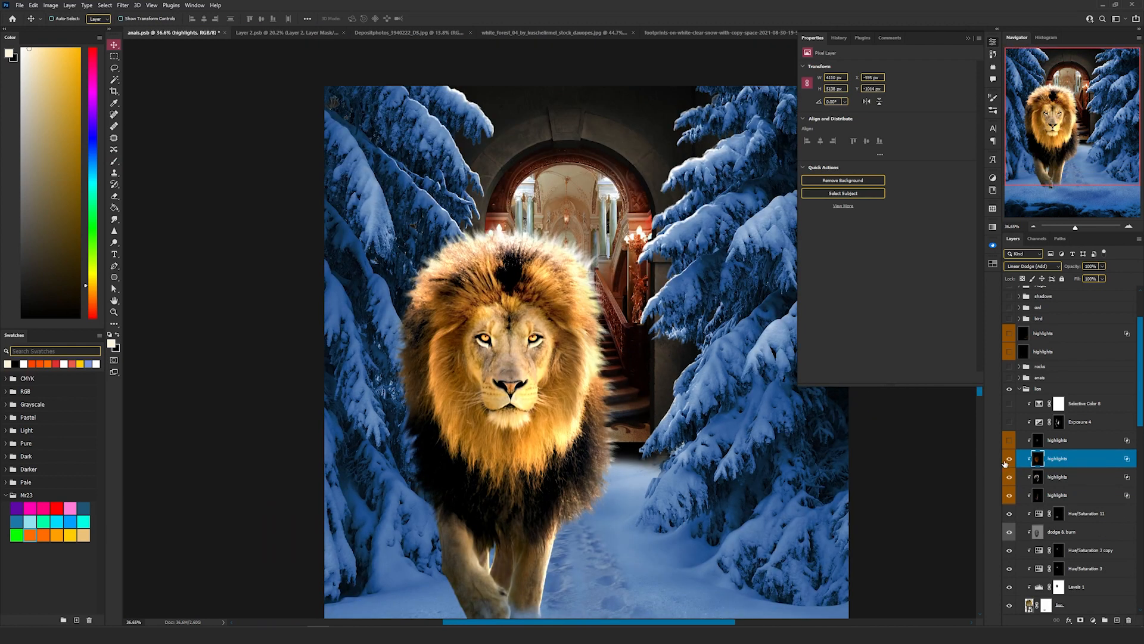
Compare the lion with and without the orange highlights layer, leaving it visible
left_click(1008, 460)
left_click(1012, 460)
scroll(702, 427, "down", 1)
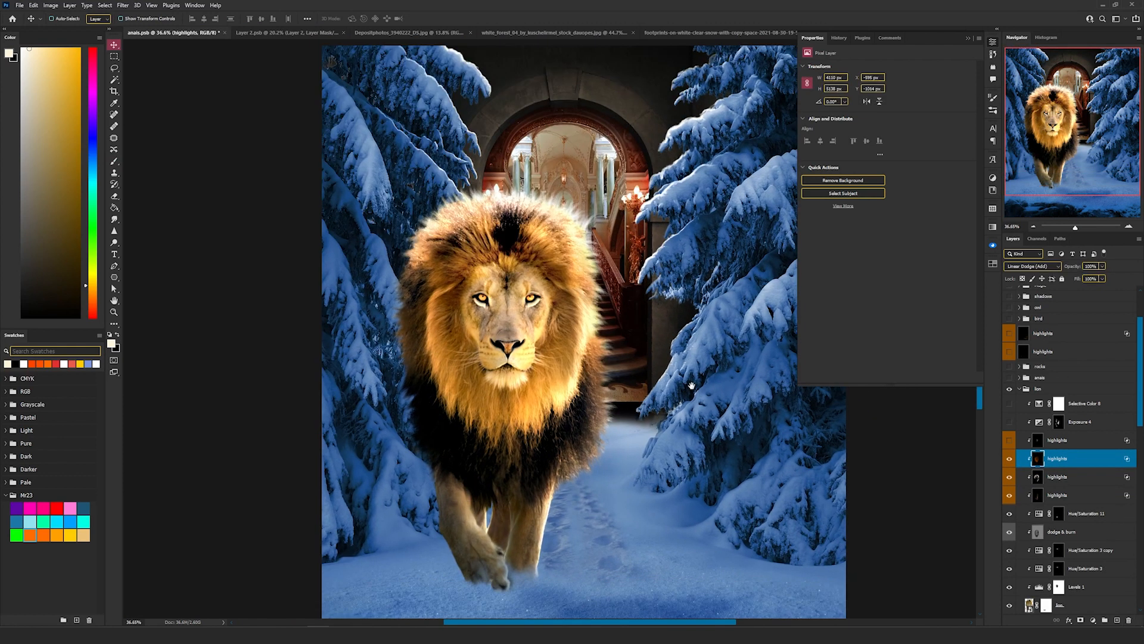
Show the Exposure 4 and Selective Color 8 adjustments on the lion and review their effects and settings
scroll(587, 385, "up", 2)
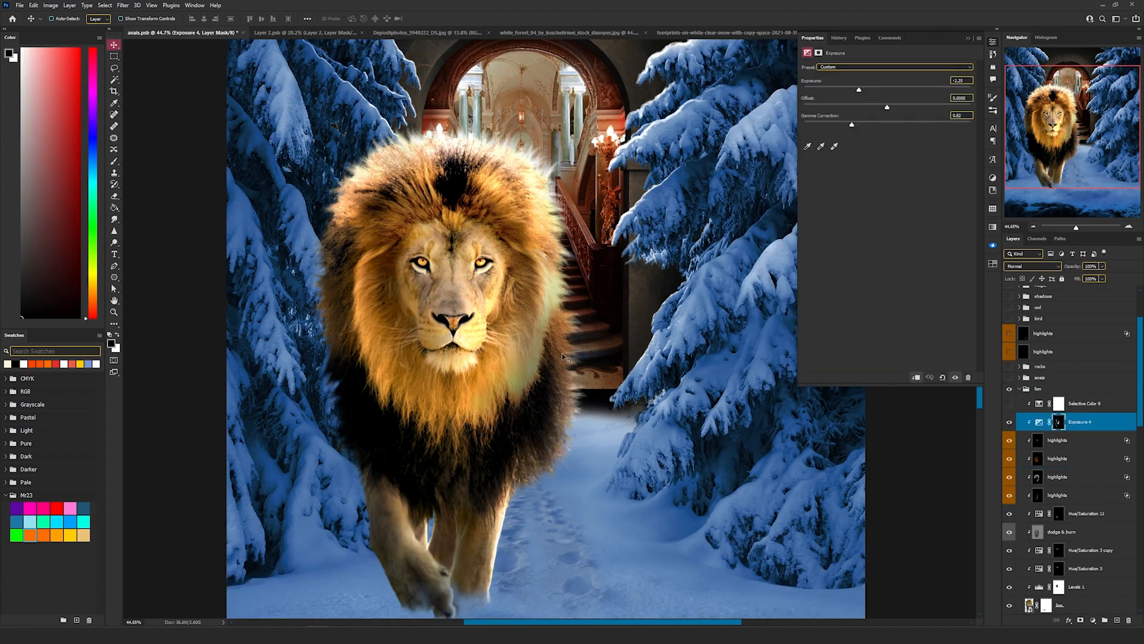
scroll(563, 353, "down", 1)
left_click(1009, 422)
left_click(1011, 423)
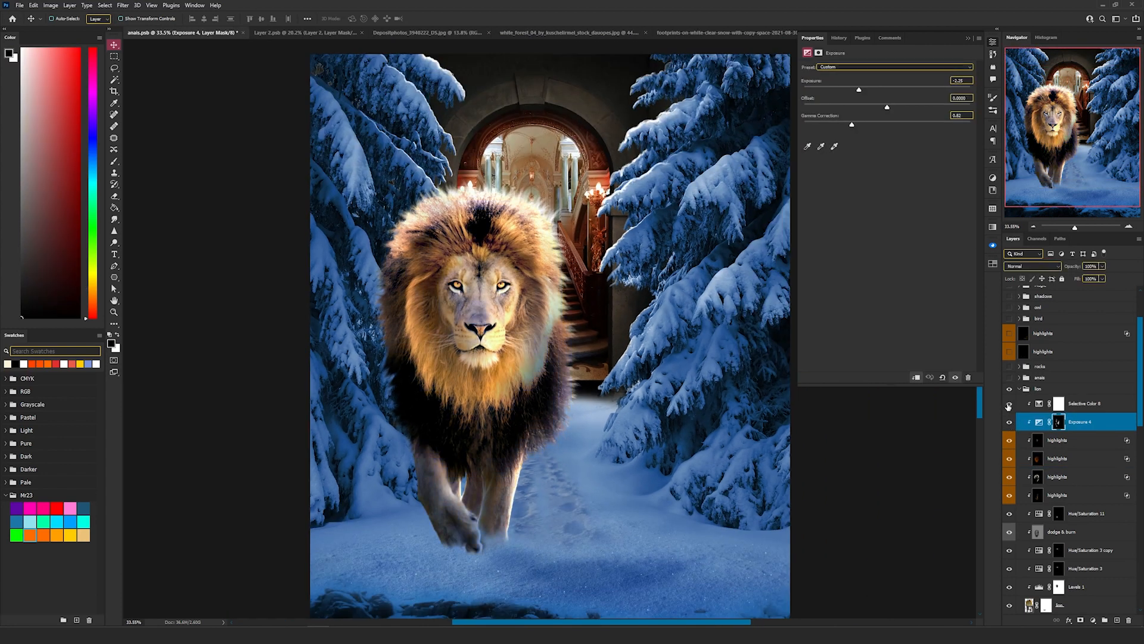
left_click(1009, 404)
left_click(1073, 403)
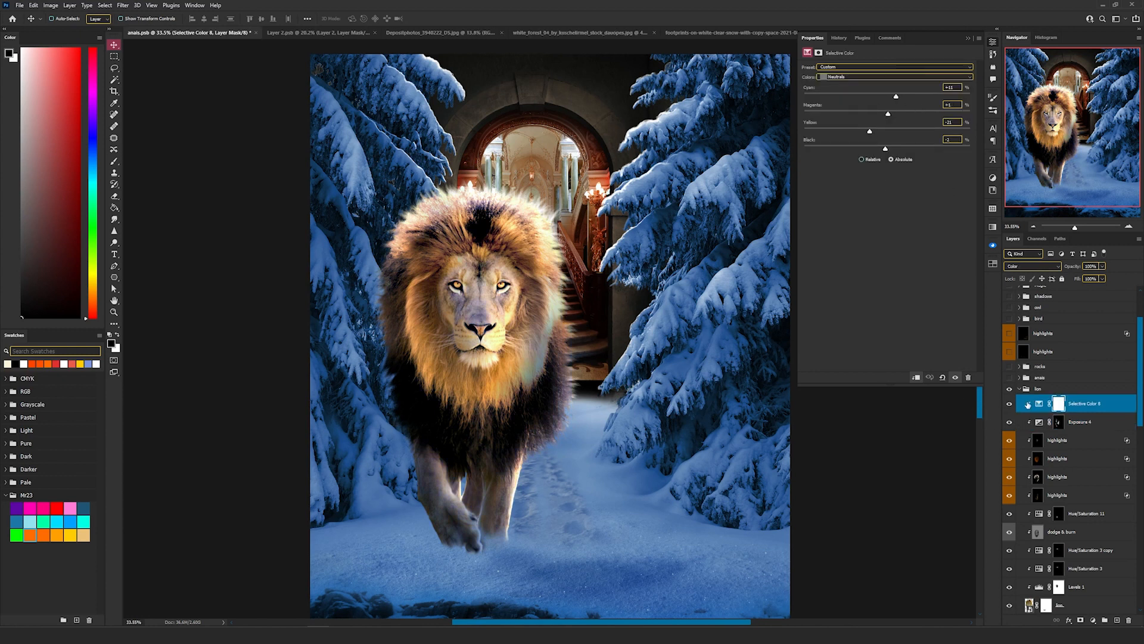
Select Layer 23 beneath the lion and compare its Color Dodge glow on and off
scroll(1025, 519, "down", 3)
left_click(1010, 513)
left_click(1011, 514)
left_click(1010, 514)
left_click(1050, 513)
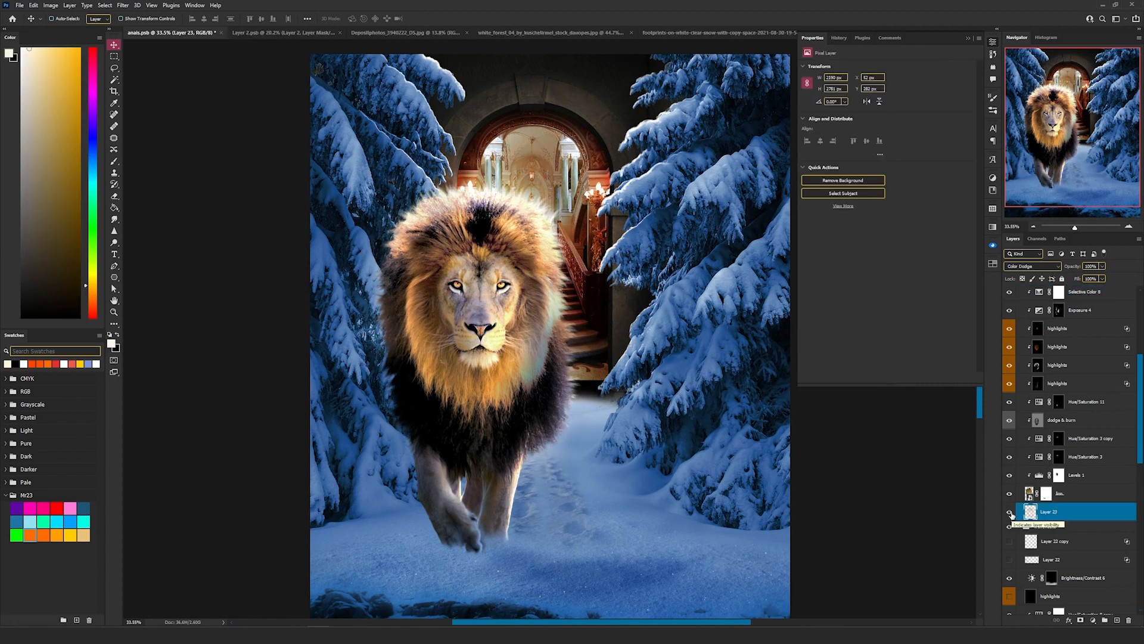
left_click(1010, 514)
left_click(1011, 514)
left_click(1011, 513)
Create a new layer directly beneath the lion and set its blend mode to Color Dodge
left_click(1117, 620)
left_click(1034, 267)
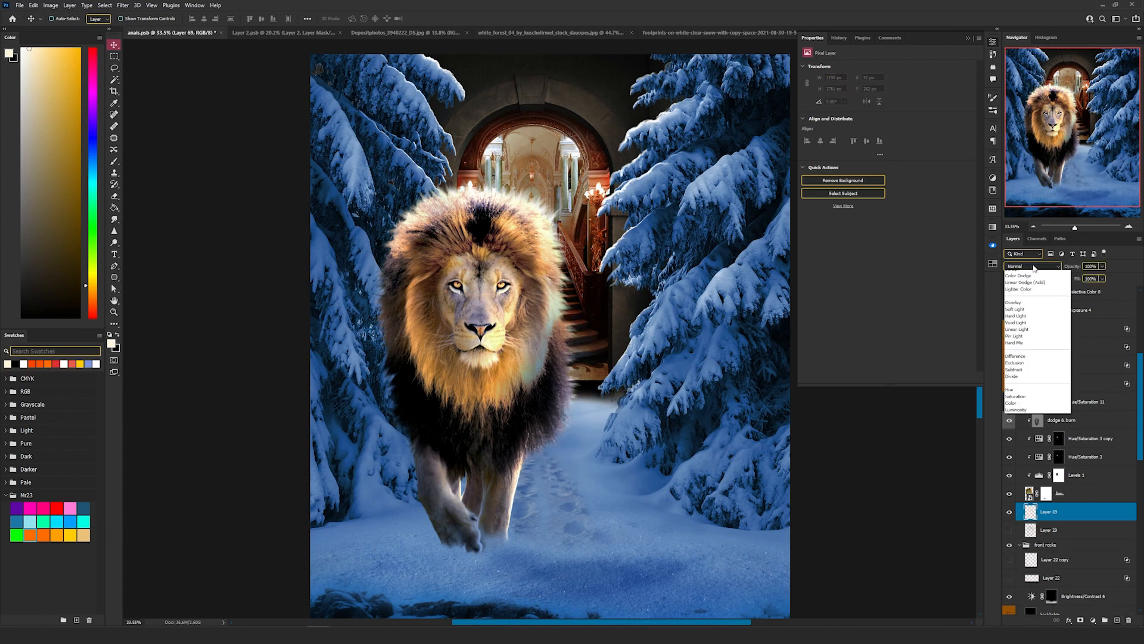
left_click(1035, 341)
Paint an orange-brown glow around the lion with an enlarged soft brush at 6% flow and compare it on and off
key("b")
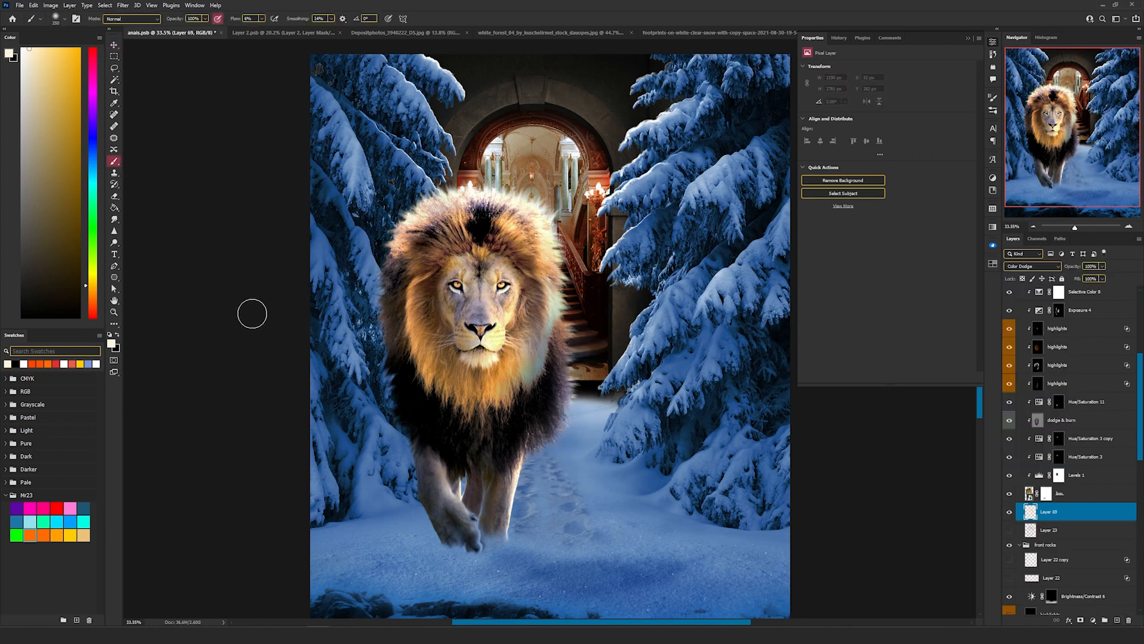
left_click(92, 294)
key("]")
key("]")
key("]")
key("]")
key("]")
key("]")
left_click(70, 182)
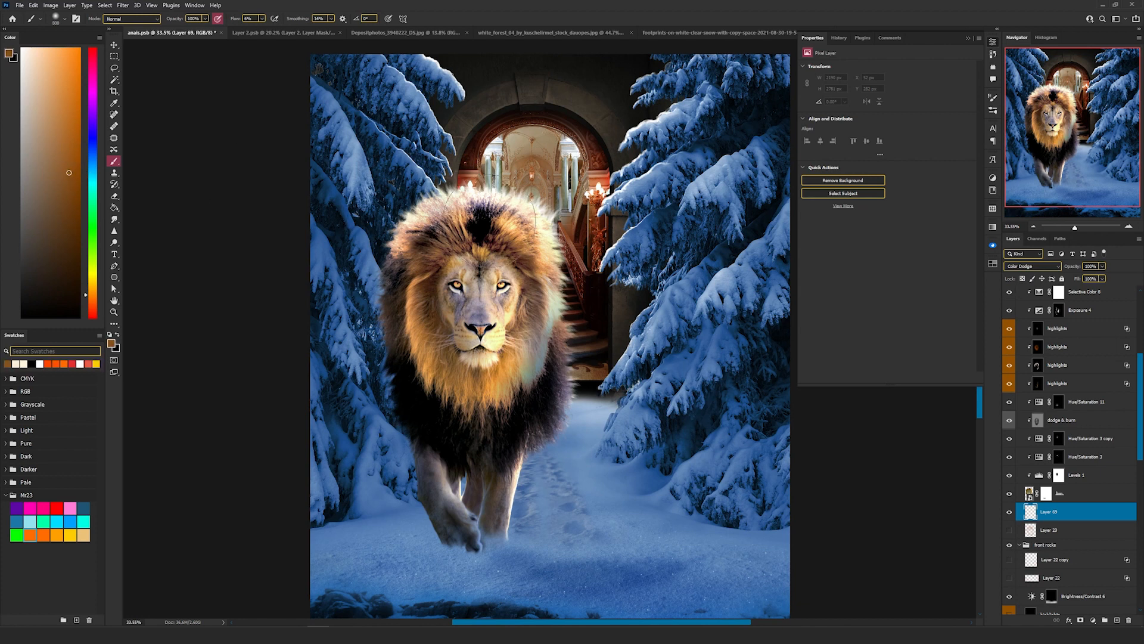
left_click_drag(534, 440, 502, 446)
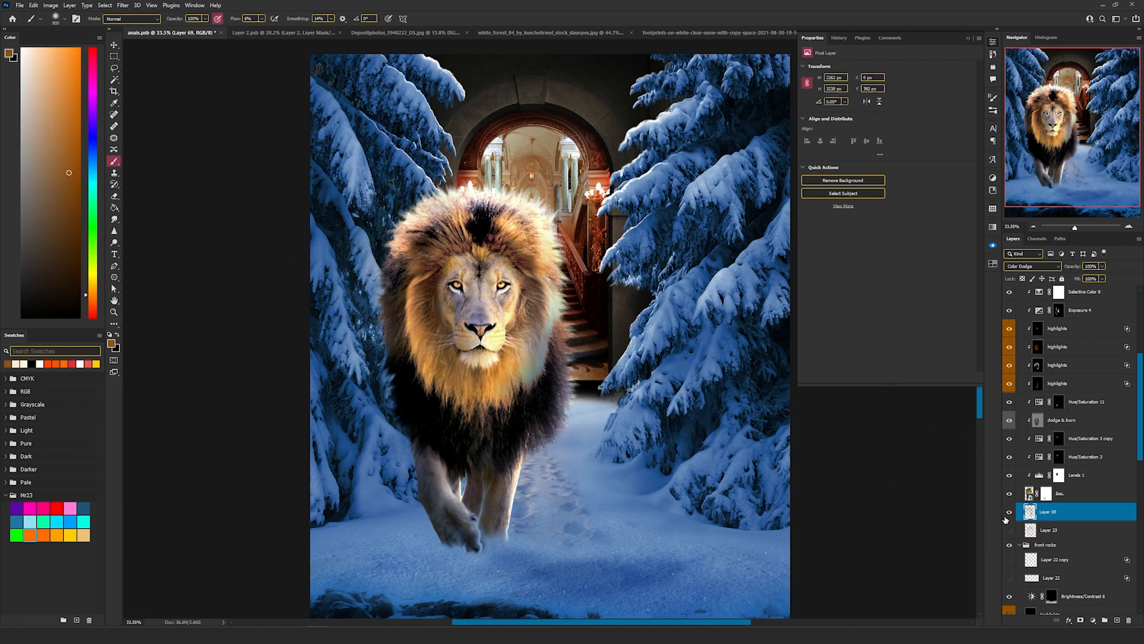
left_click(1009, 512)
left_click(1009, 514)
Examine the lion's lit legs and paws against the snow up close
scroll(541, 514, "up", 6)
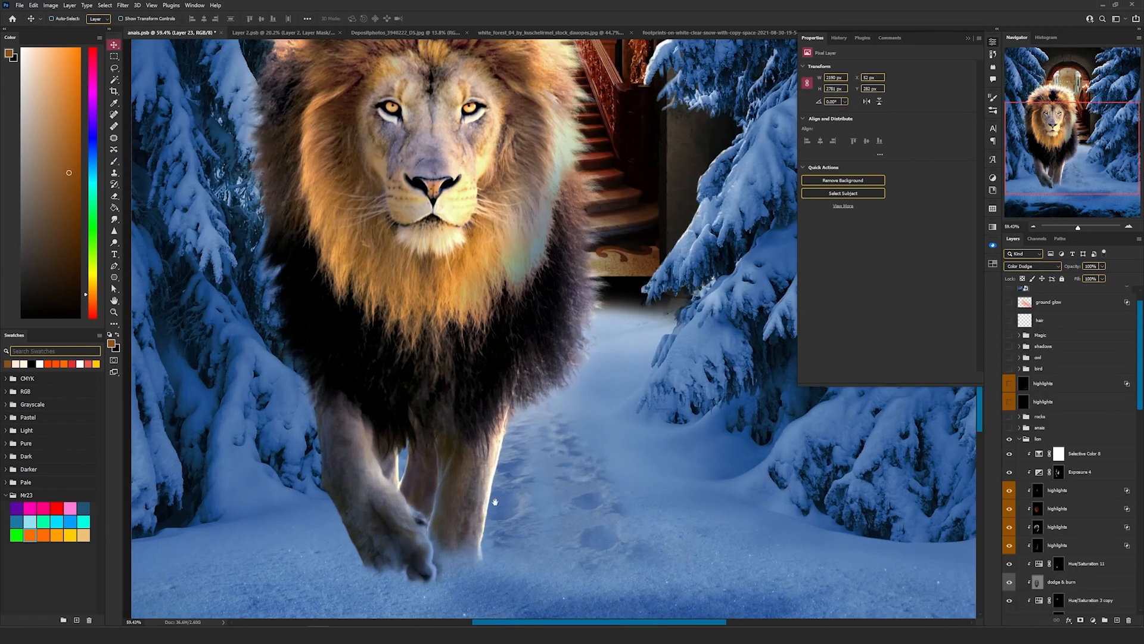
left_click_drag(495, 501, 649, 297)
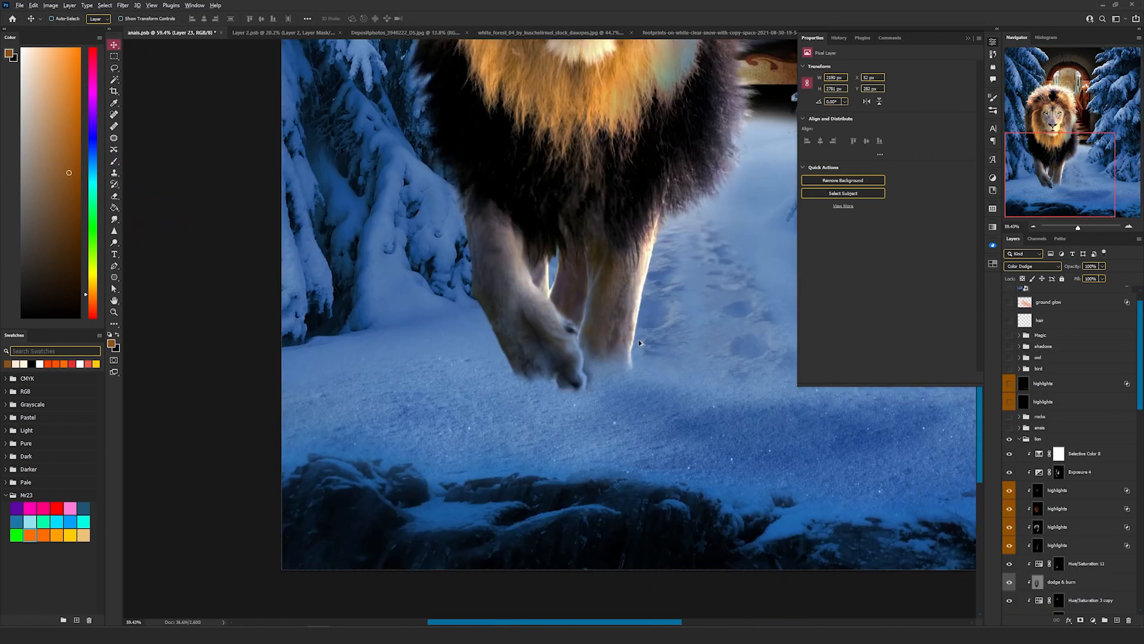
scroll(628, 338, "up", 3)
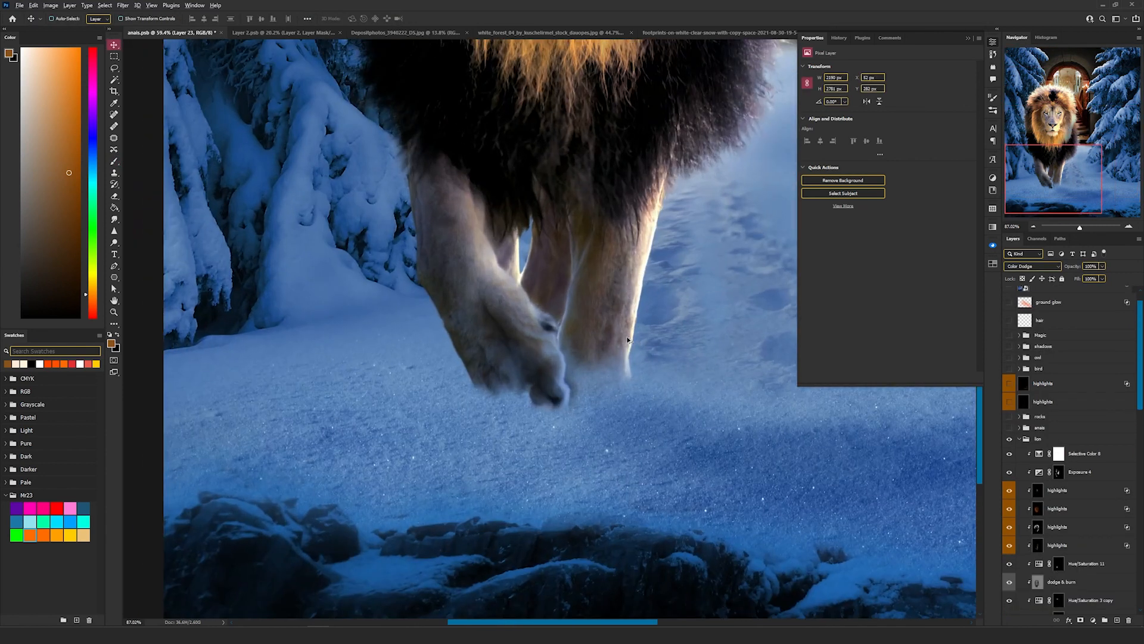
scroll(585, 379, "down", 3)
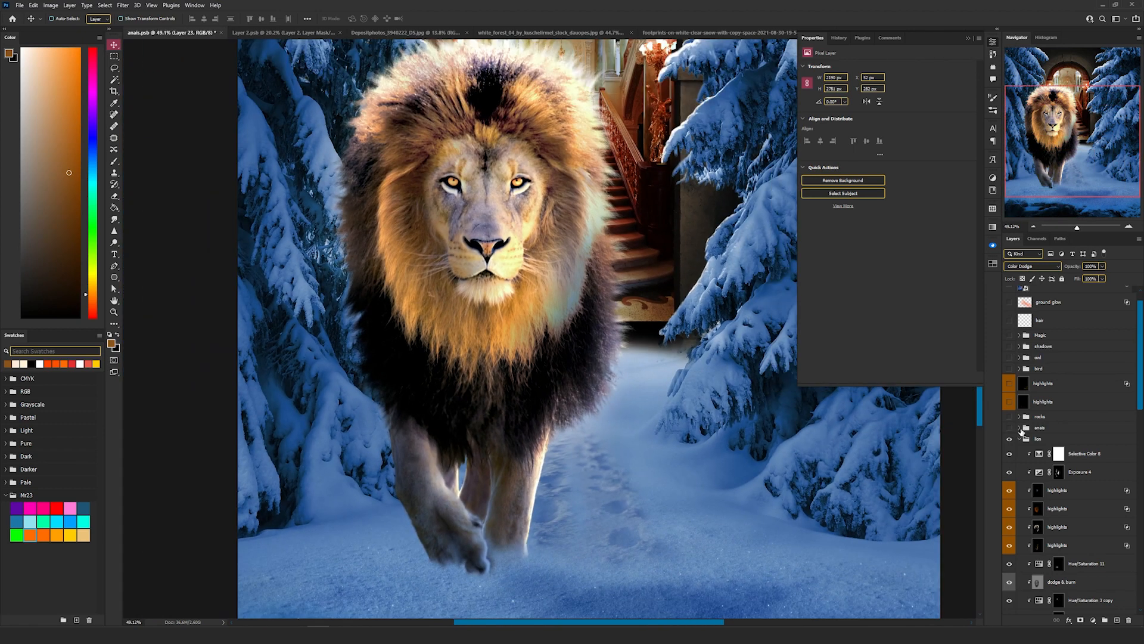
Inspect the girl's source photo with its layer mask toggled, and show the cut-out girl with the lantern in the main composite
left_click(1020, 428)
scroll(1049, 453, "down", 2)
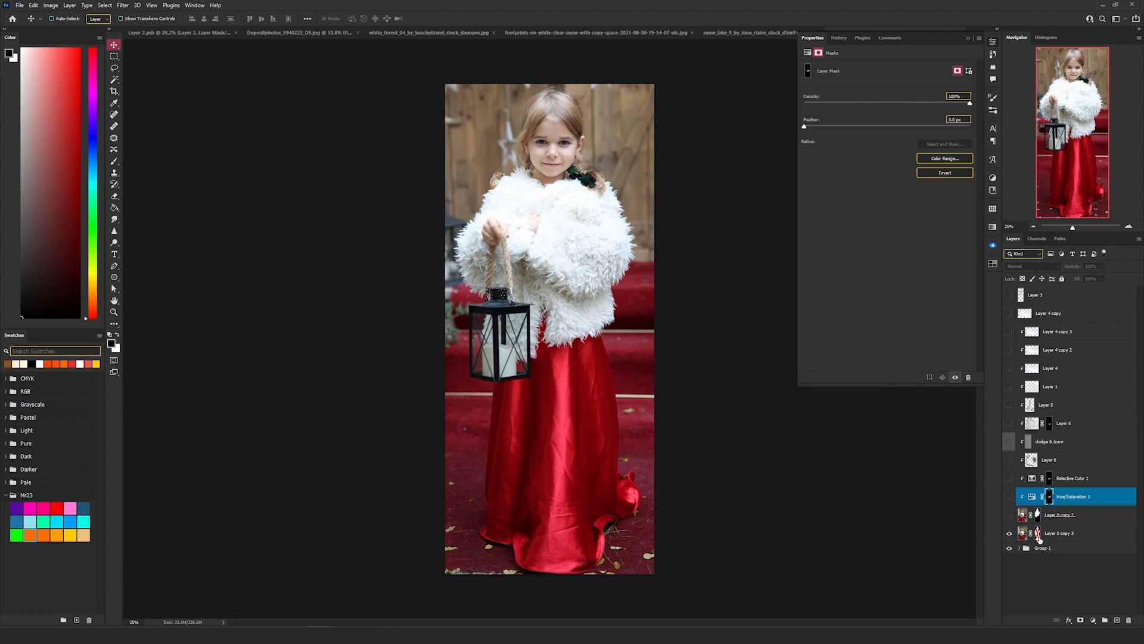
left_click(1038, 533, "shift")
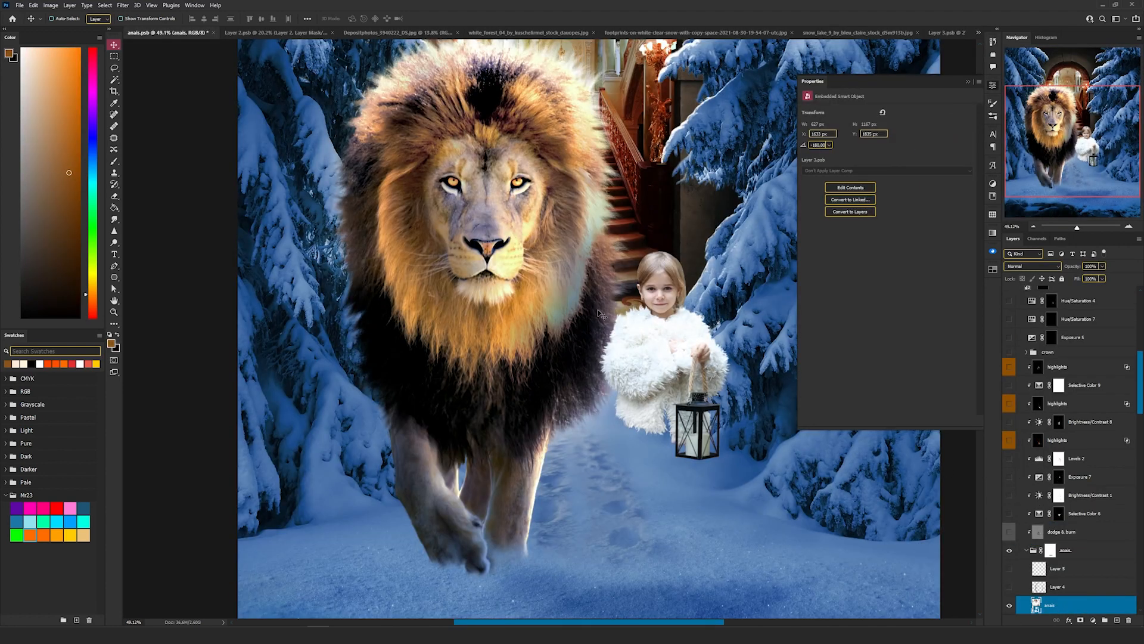
scroll(685, 372, "up", 3)
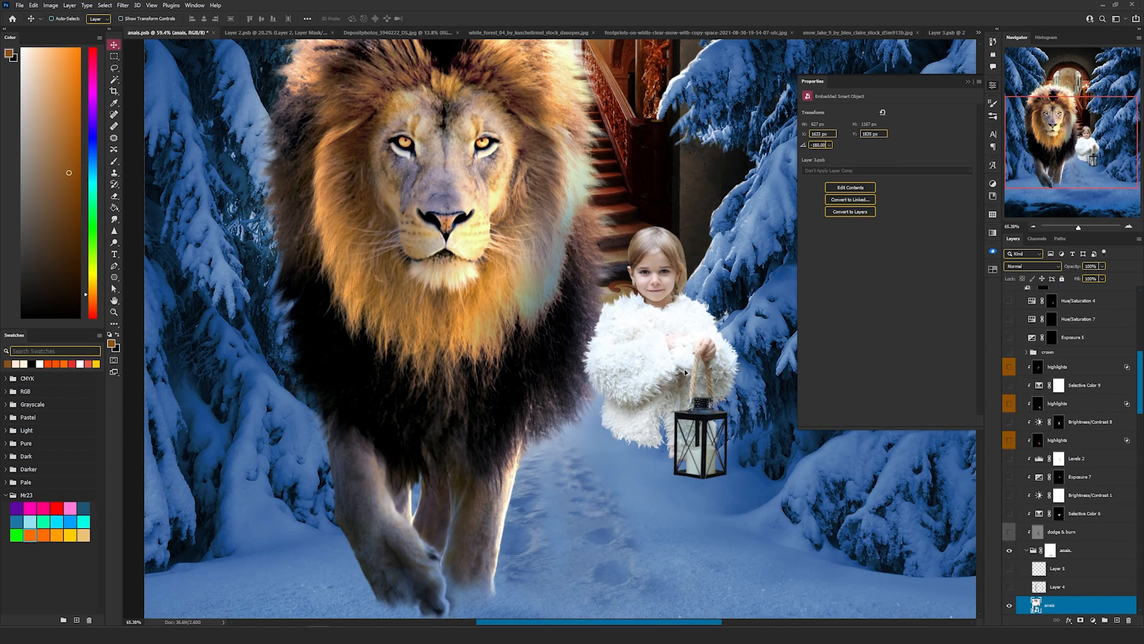
Examine the girl and lantern up close and show the loose hair strands on Layer 4, comparing them on and off
scroll(686, 372, "up", 2)
left_click_drag(690, 358, 533, 315)
scroll(554, 405, "up", 6)
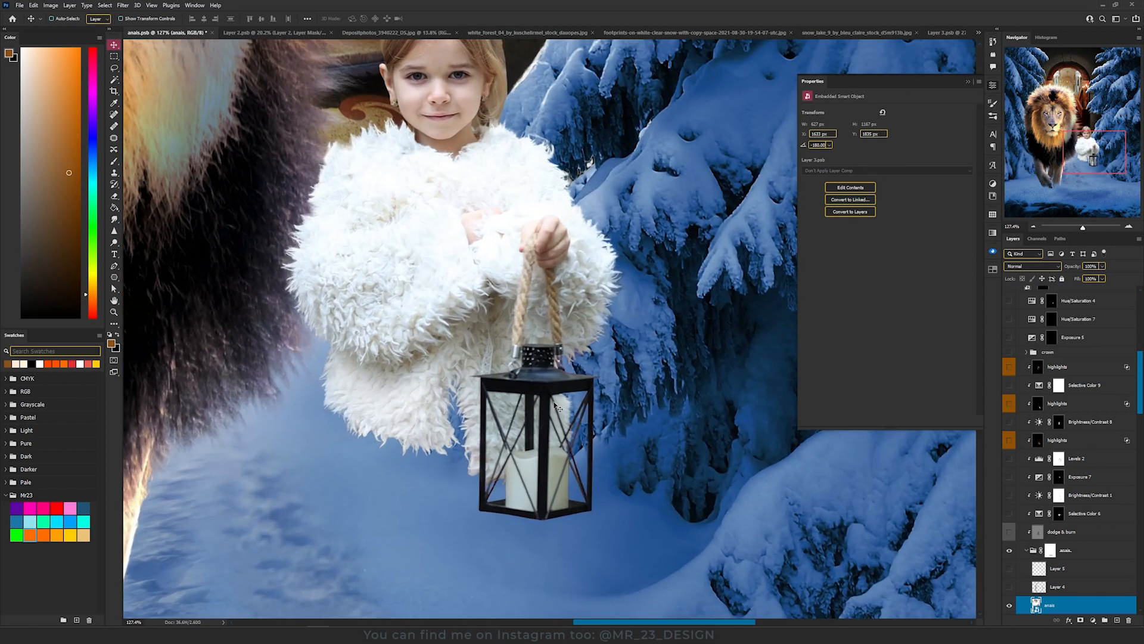
scroll(554, 405, "down", 6)
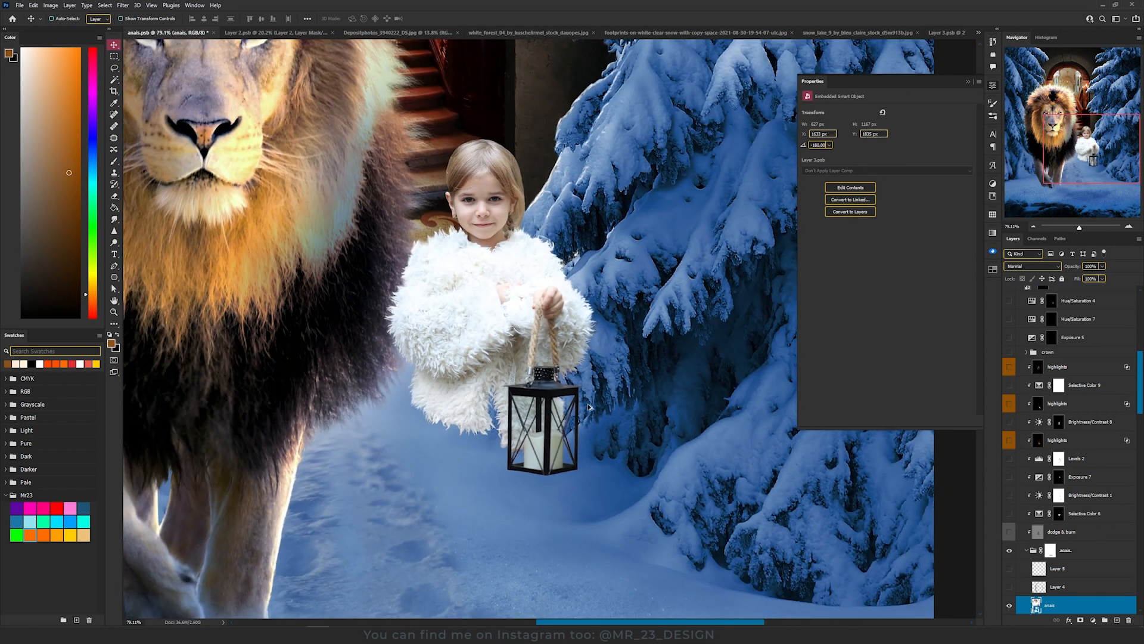
left_click(1009, 576)
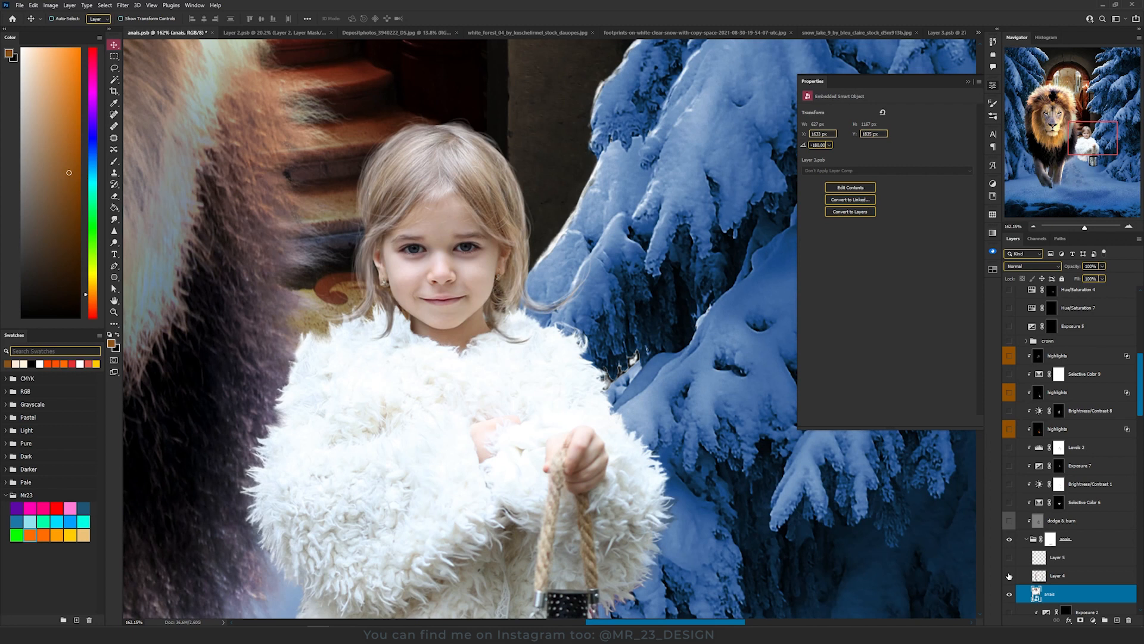
left_click(1009, 577)
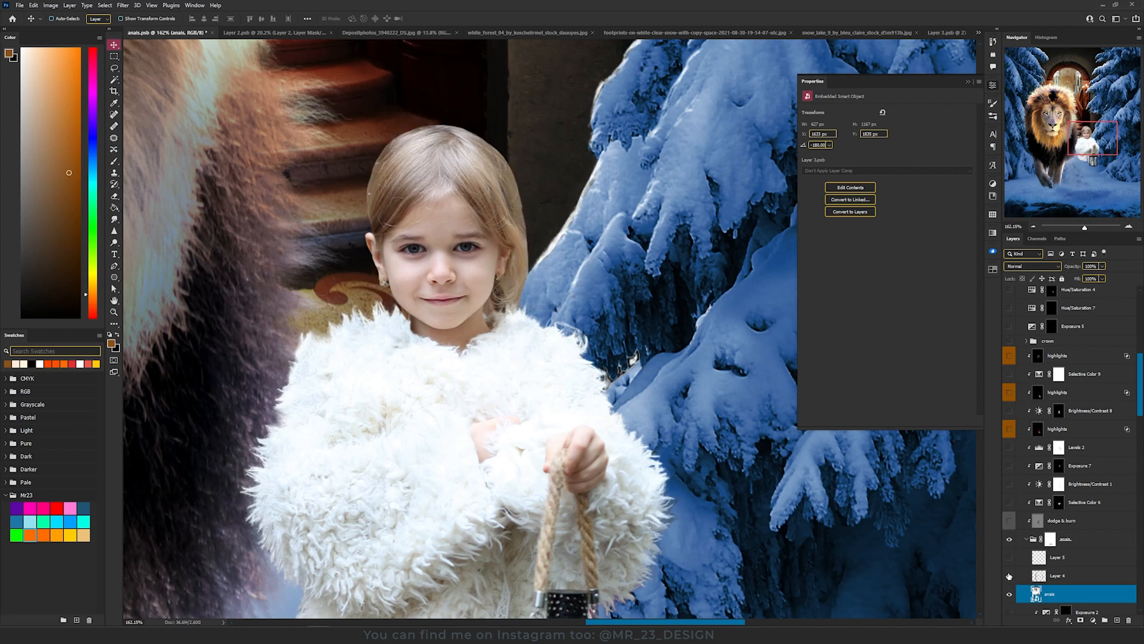
left_click(1008, 576)
scroll(648, 327, "down", 4)
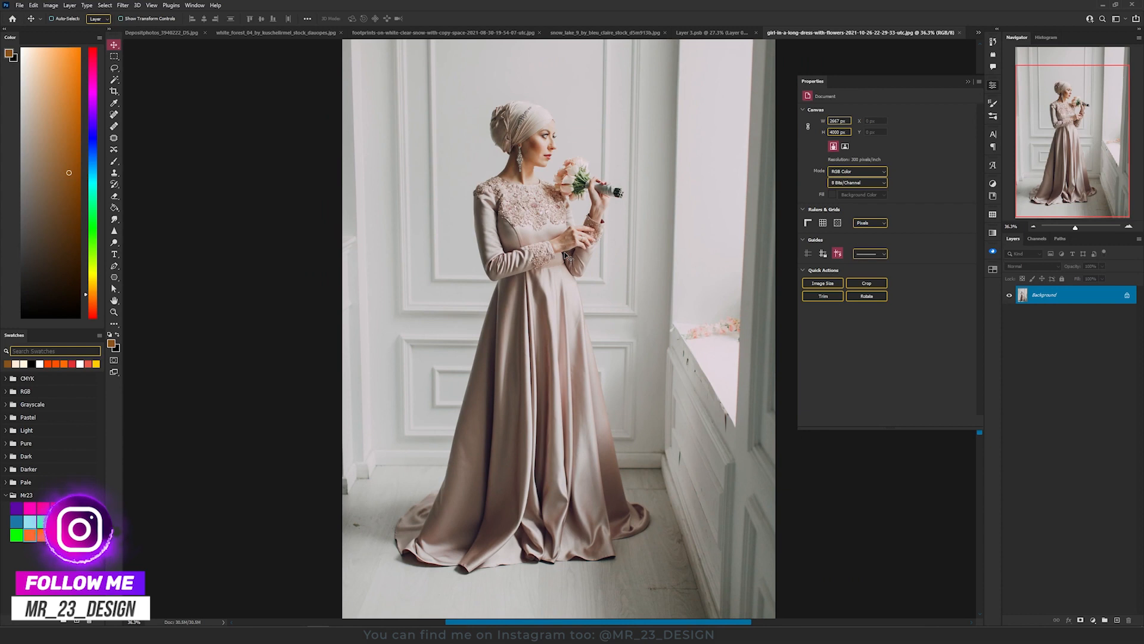
Select the dress layer beneath the girl and show the dodge & burn layer clipped to it
scroll(564, 274, "up", 2)
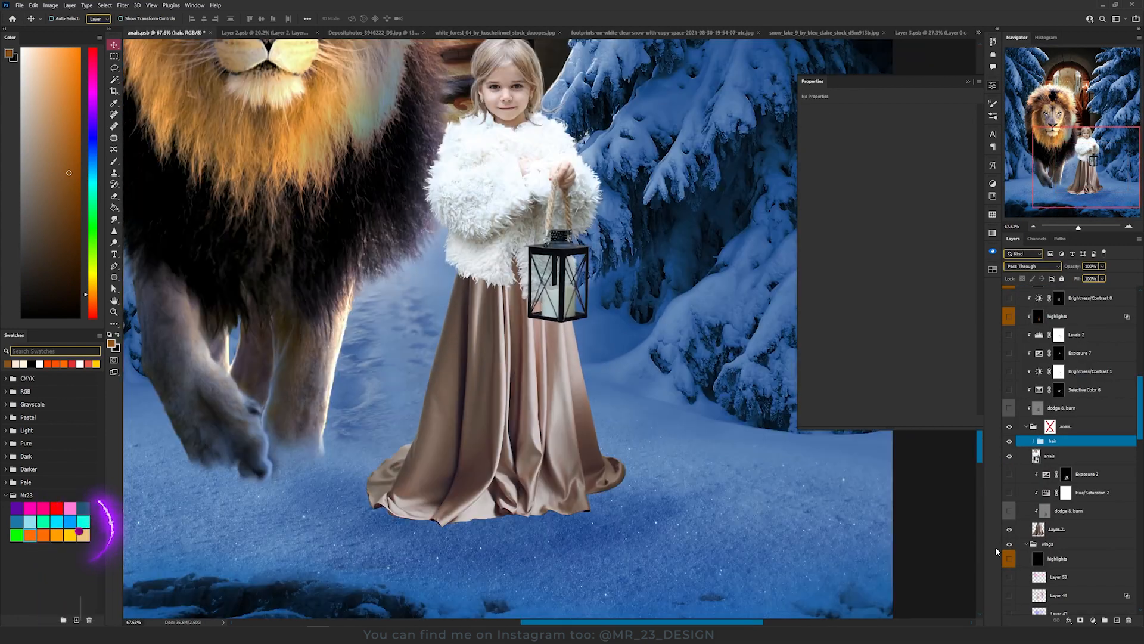
left_click(1068, 532)
left_click(1009, 511)
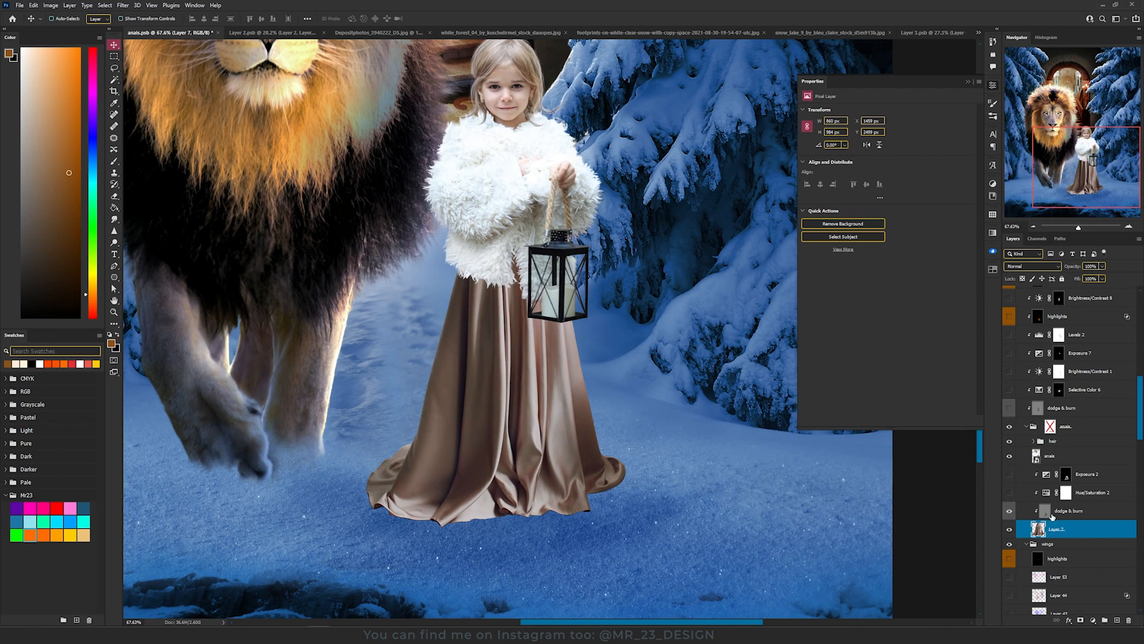
left_click(1044, 513)
Show the Hue/Saturation 2 and Exposure 2 adjustments clipped to the dress and inspect their settings
left_click(1009, 492)
left_click(1047, 493)
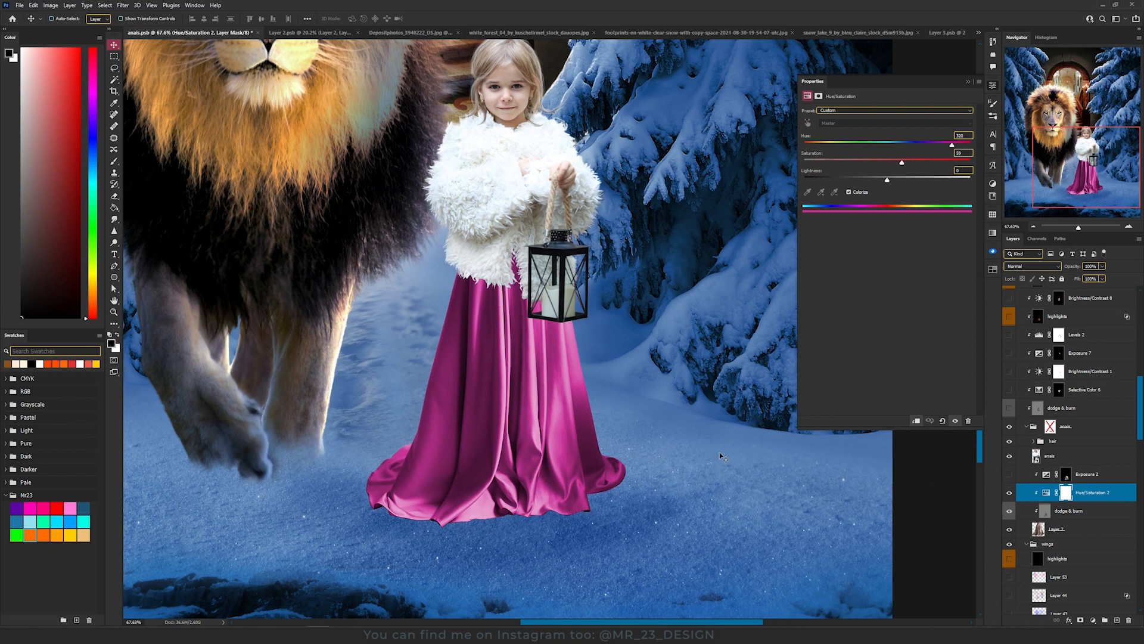
left_click(1009, 473)
left_click(1047, 475)
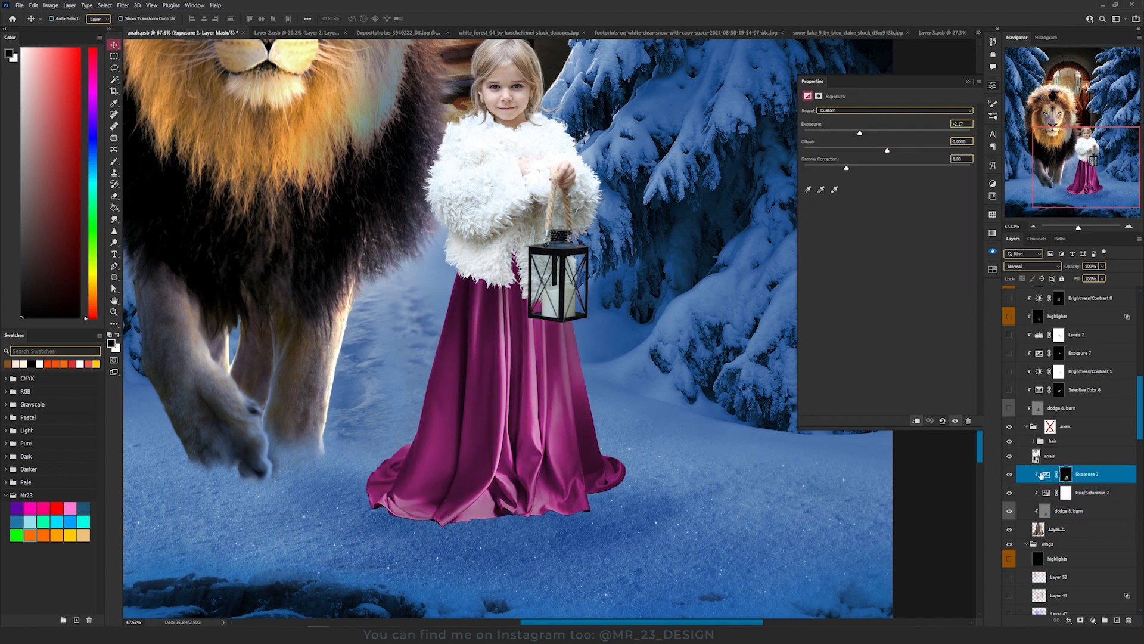
Enable the layer mask on the girl's group and show the dodge & burn layer clipped to the group
scroll(1031, 447, "up", 1)
left_click(1050, 449, "shift")
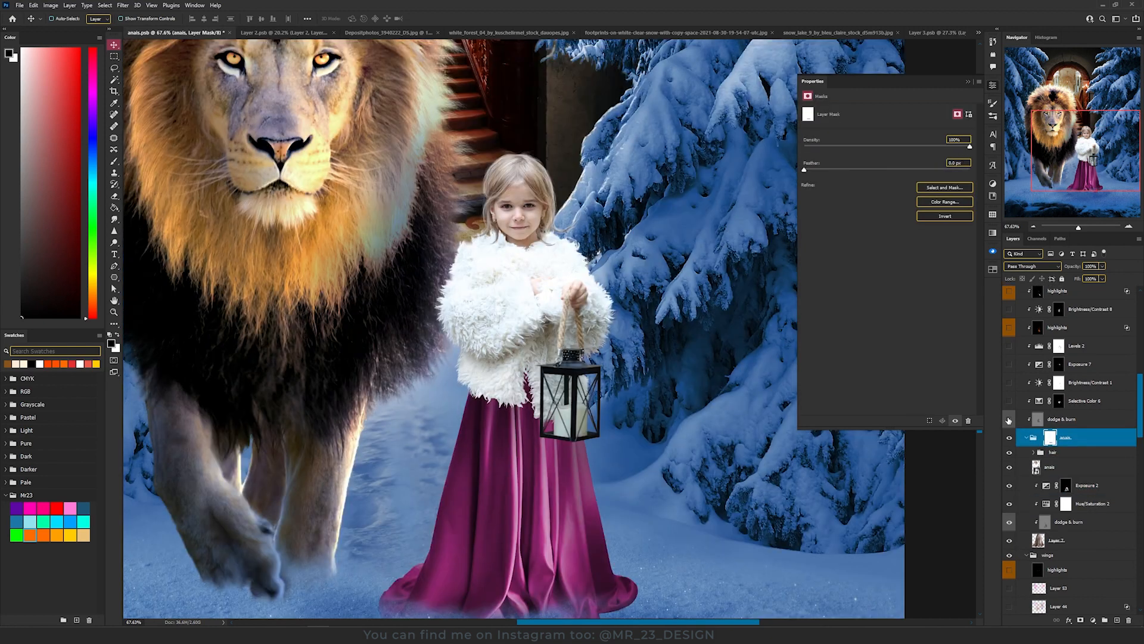
left_click(1009, 419)
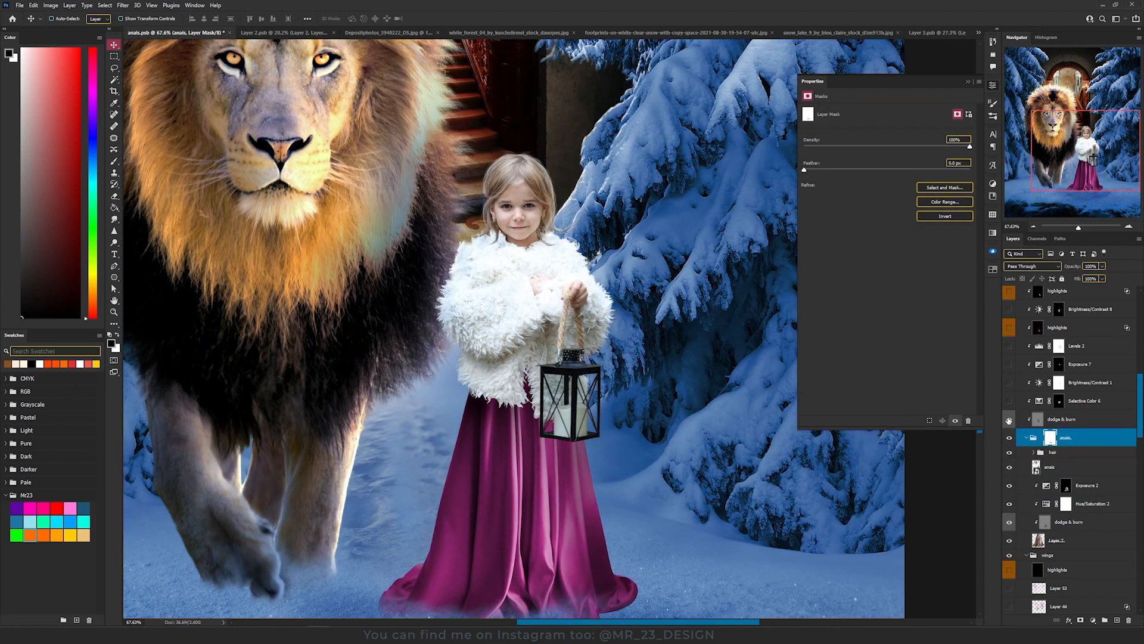
Show the Selective Color 6 adjustment over the girl and inspect its Whites settings
left_click(1010, 401)
left_click(1044, 406)
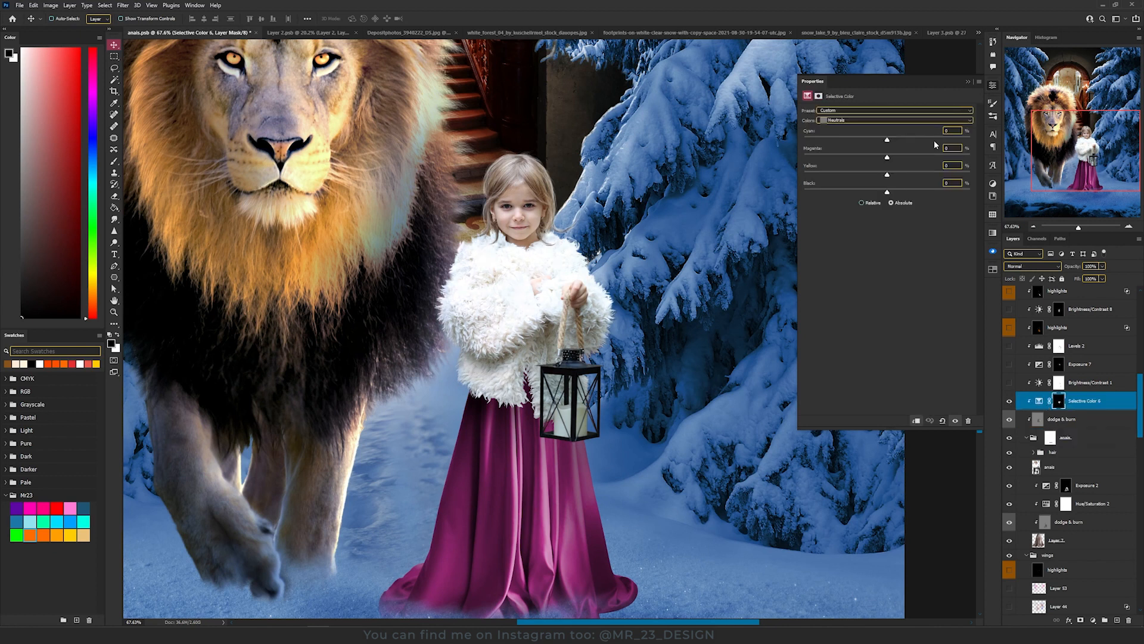
left_click(894, 120)
left_click(838, 170)
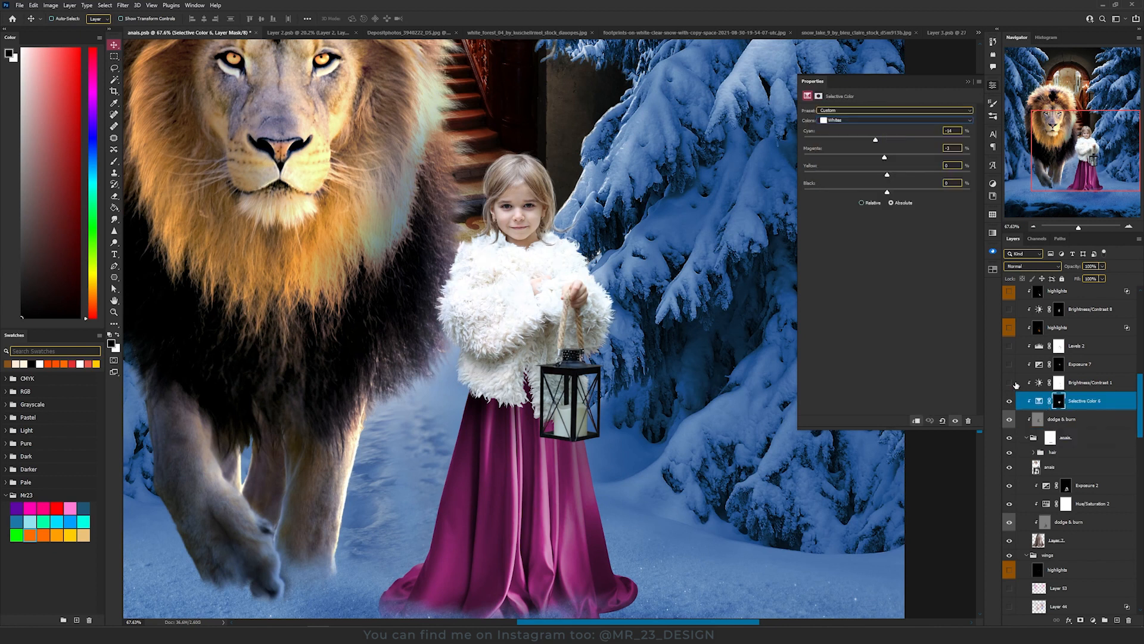
Show the Brightness/Contrast 1 and Exposure 7 adjustments on the girl and compare the exposure effect on her face
left_click(1009, 382)
left_click(1035, 383)
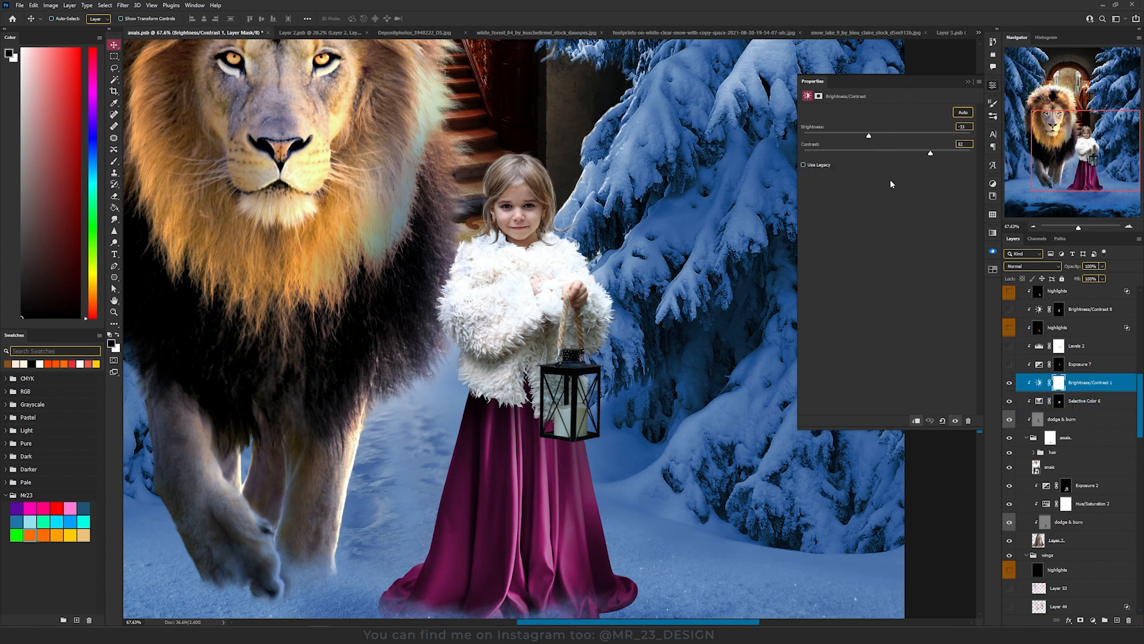
left_click(1009, 364)
scroll(535, 178, "up", 3)
left_click(1011, 365)
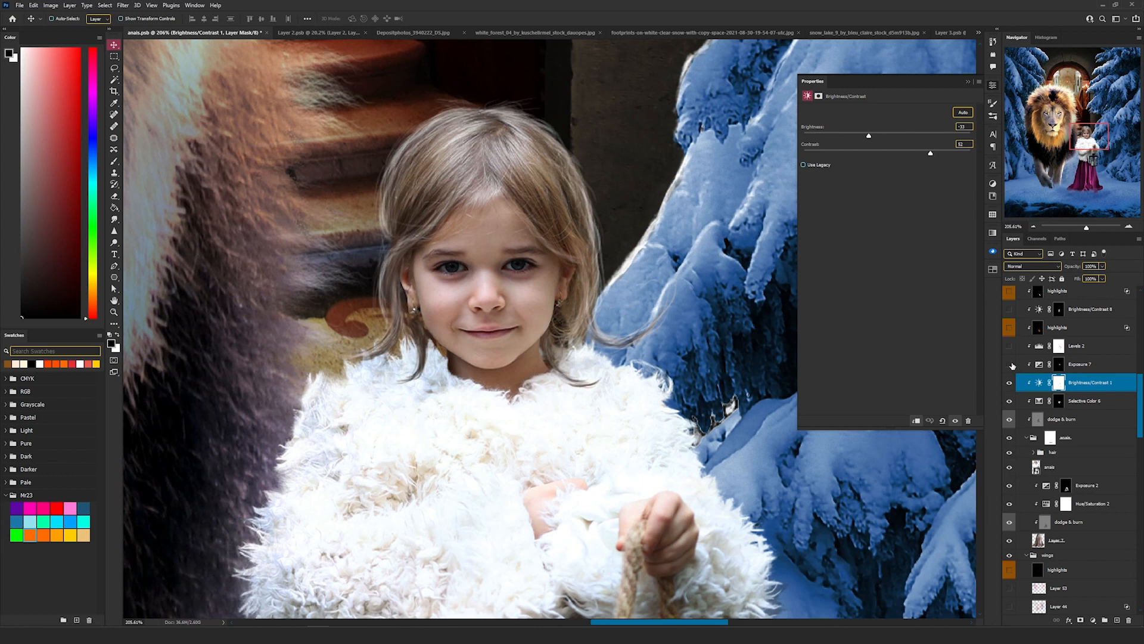
left_click(1009, 365)
scroll(525, 312, "down", 4)
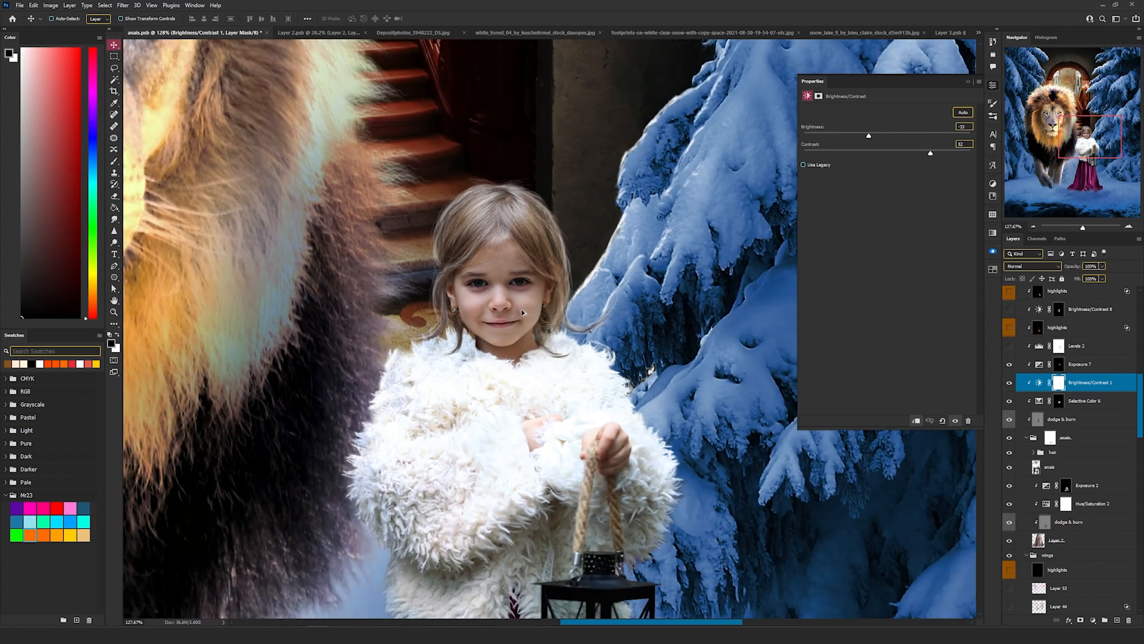
Show the Levels 2 and Brightness/Contrast 8 adjustments on the girl, inspecting their settings and comparing the latter on and off
left_click(1010, 347)
left_click(1052, 351)
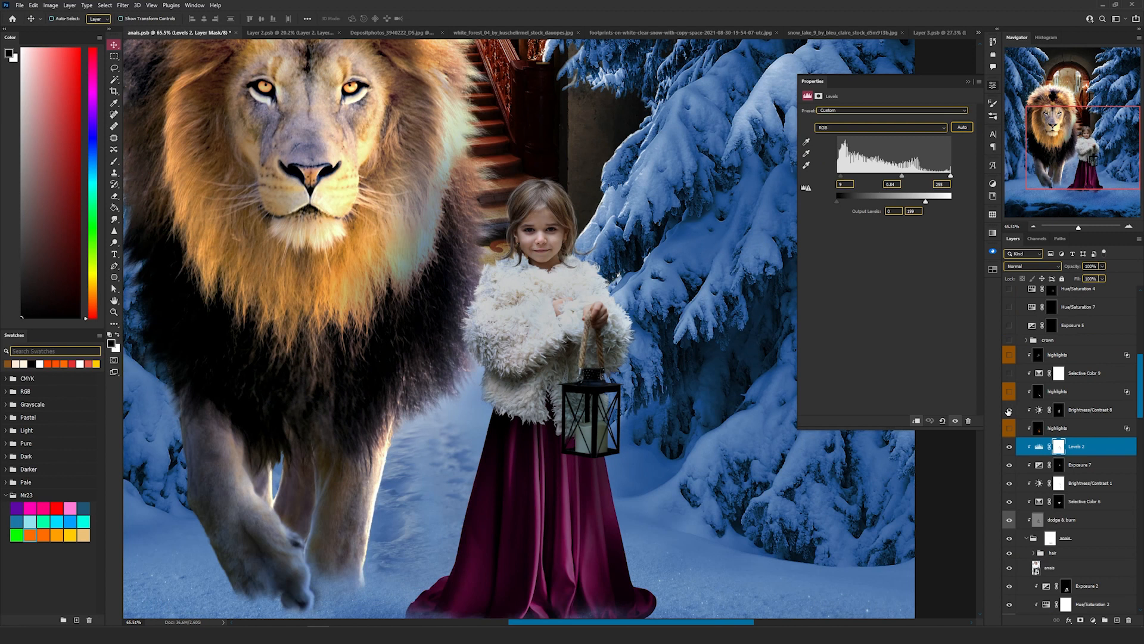
left_click(1008, 410)
left_click(1040, 410)
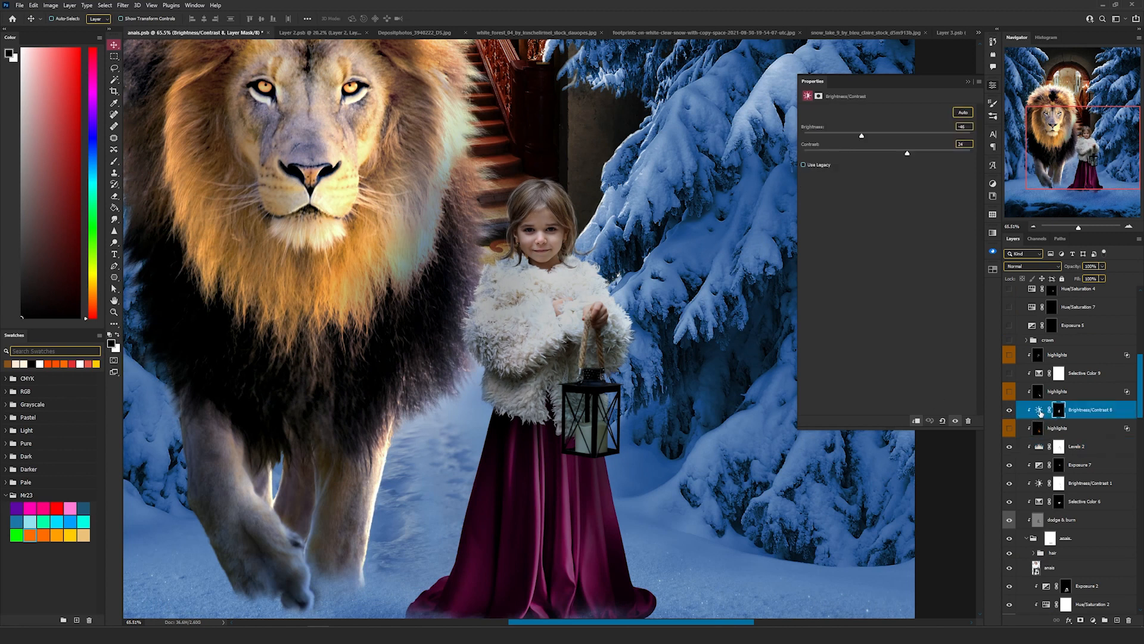
left_click(1009, 410)
left_click(1009, 411)
Show the highlights layer beneath Selective Color 9 and compare the girl with and without it
left_click(1052, 392)
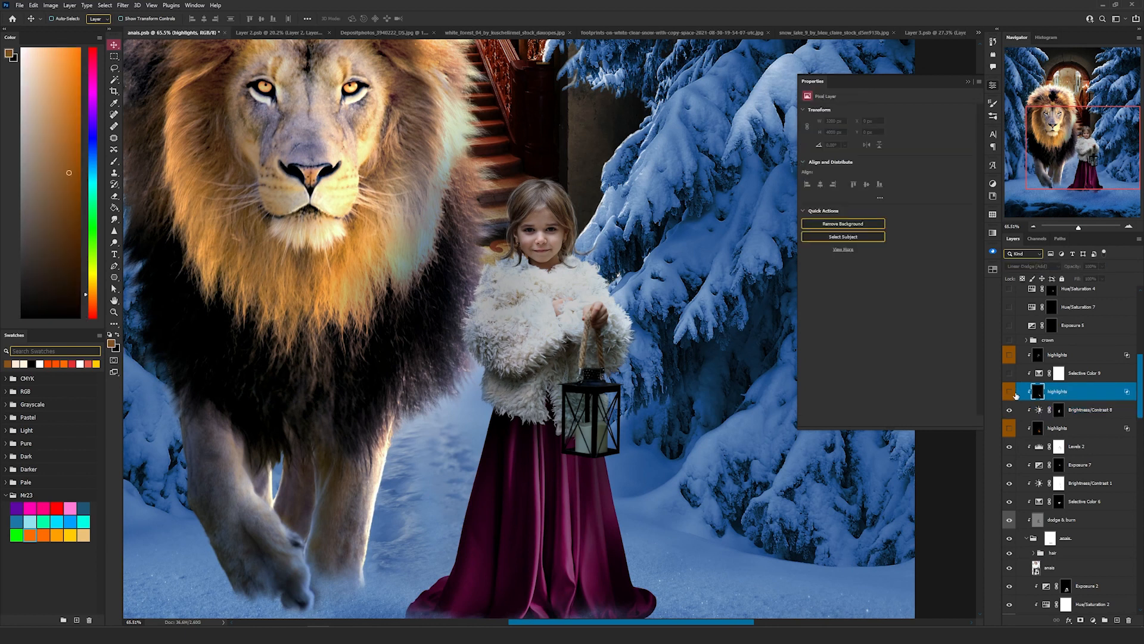
left_click(1010, 392)
left_click(1010, 393)
left_click(1009, 392)
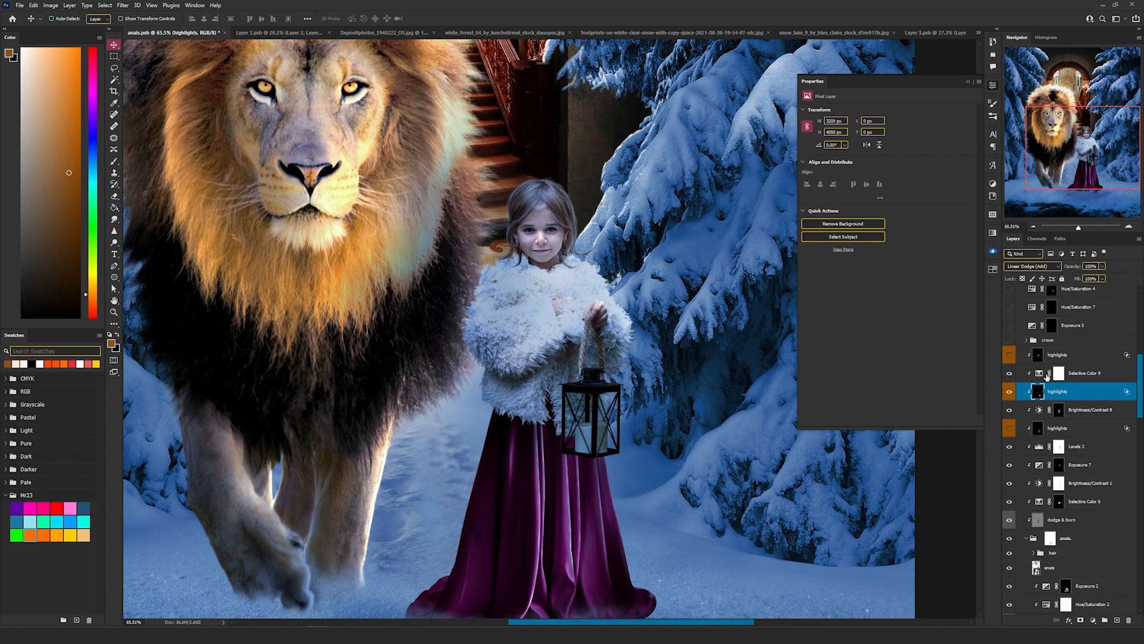
Inspect the Neutrals settings and blend mode of Selective Color 9, and show the highlights layer directly above it
left_click(1040, 373)
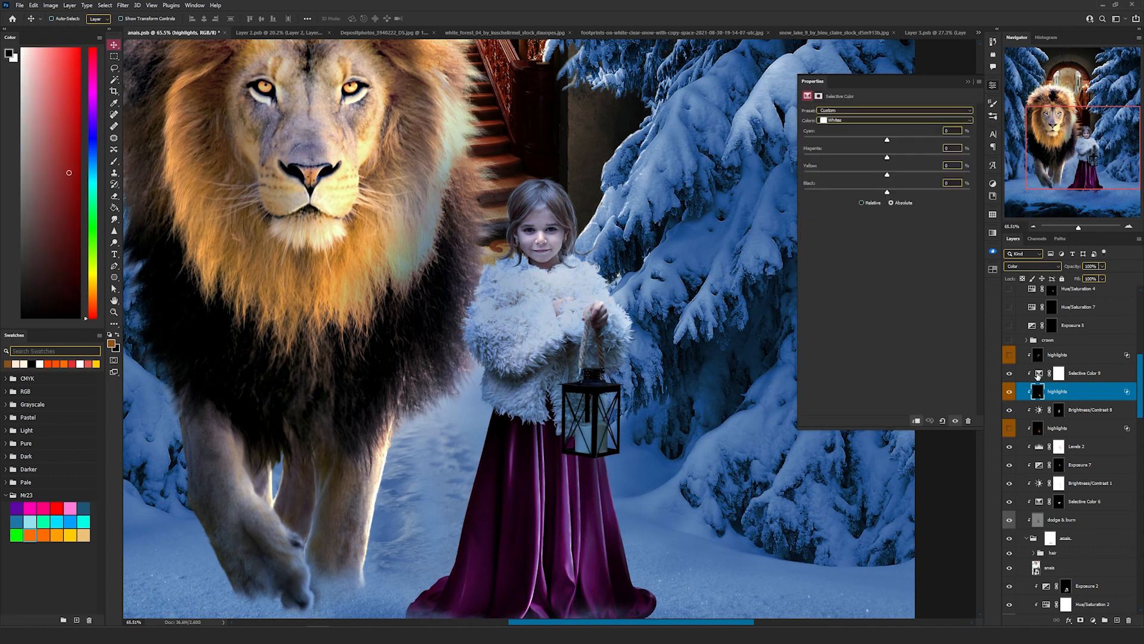
left_click(870, 121)
left_click(867, 177)
left_click(1023, 268)
left_click(1023, 268)
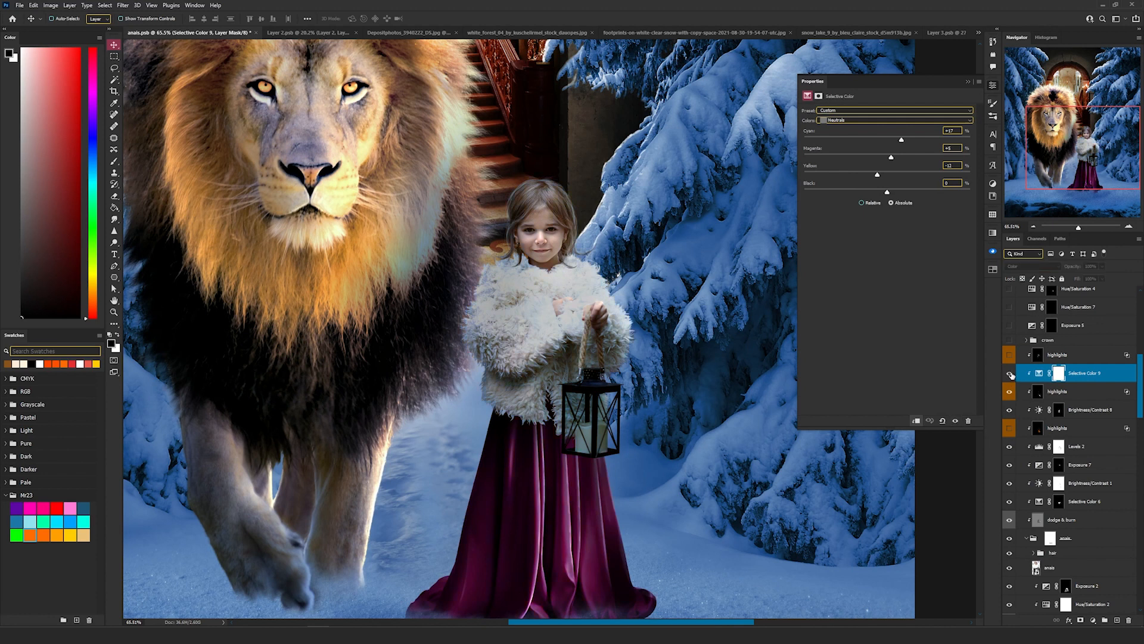
left_click(1039, 355)
left_click(1010, 355)
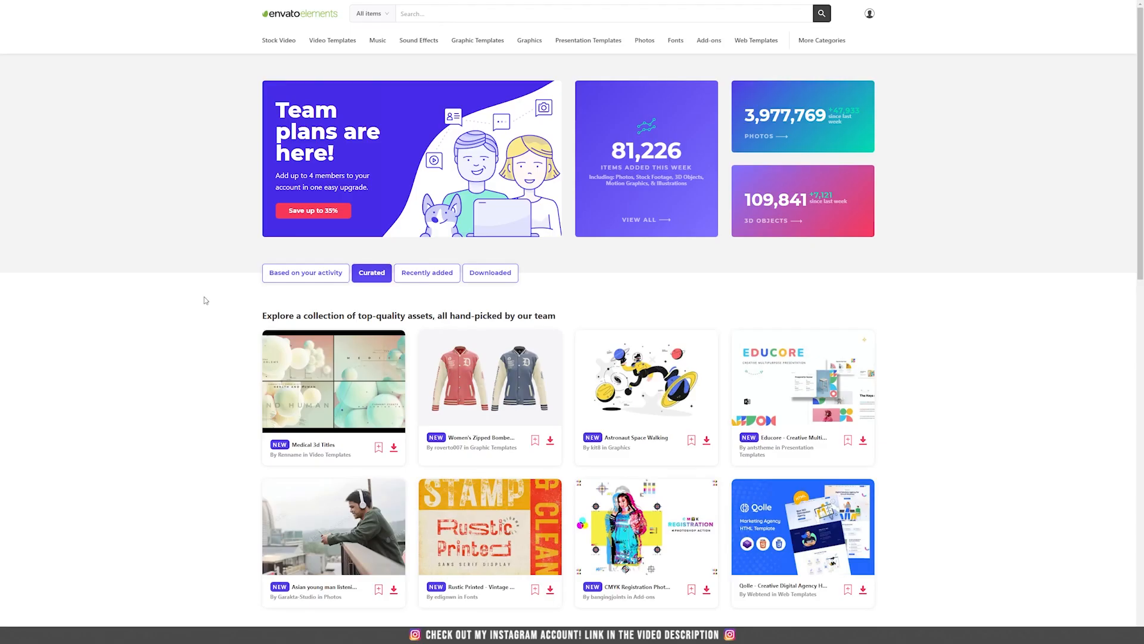
Switch to Envato Elements and look through the curated home page assets and the popular 3D items
scroll(206, 299, "down", 8)
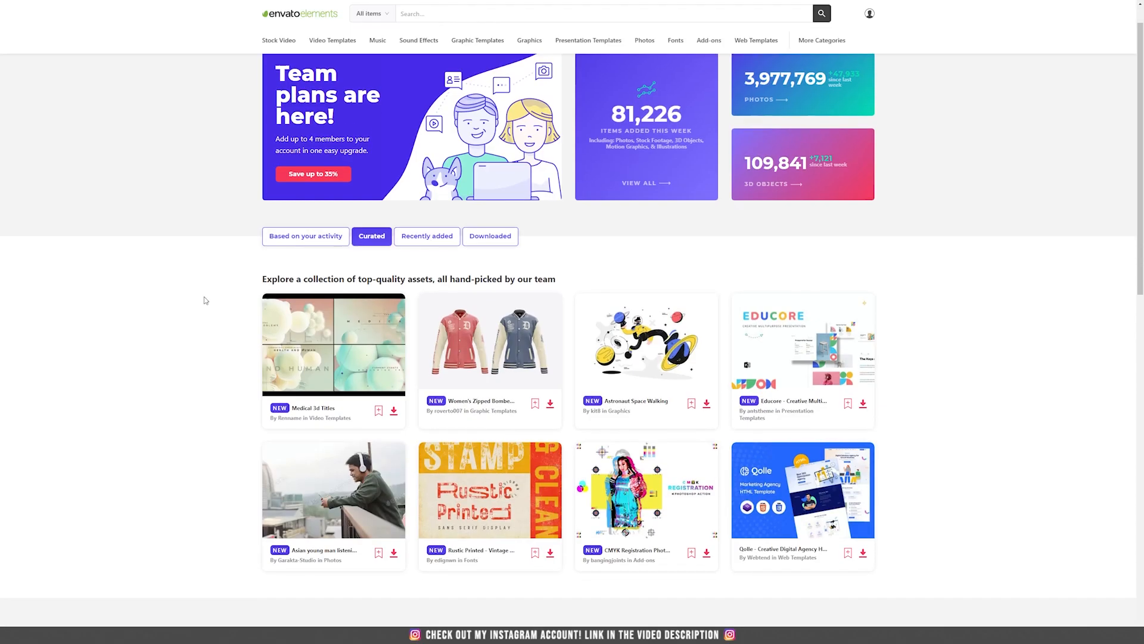
scroll(204, 296, "down", 4)
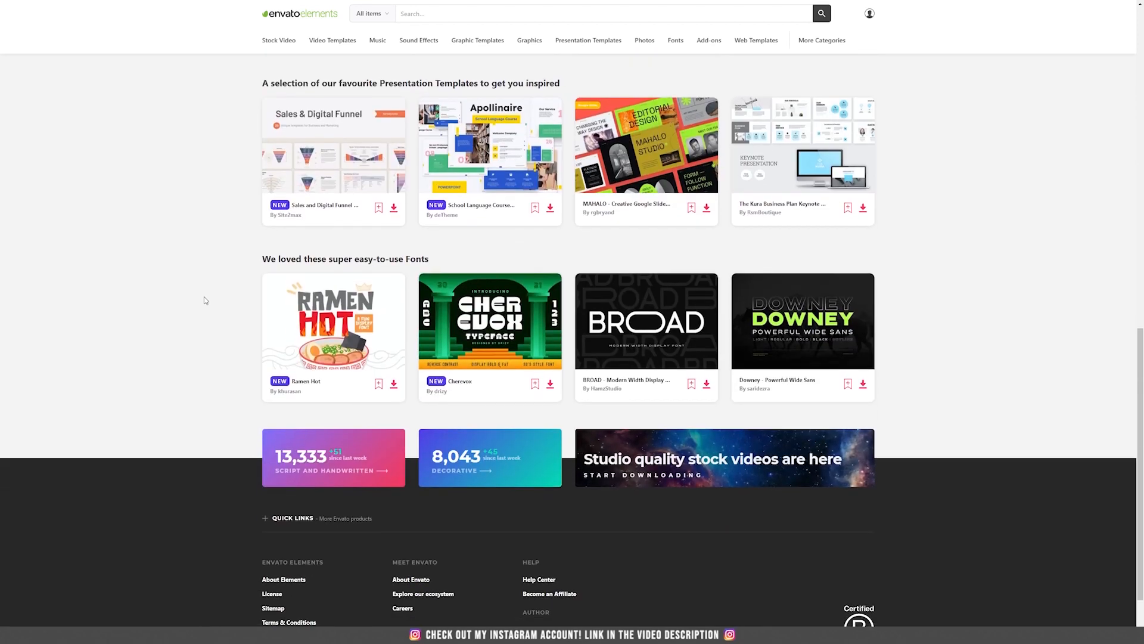
scroll(204, 296, "up", 12)
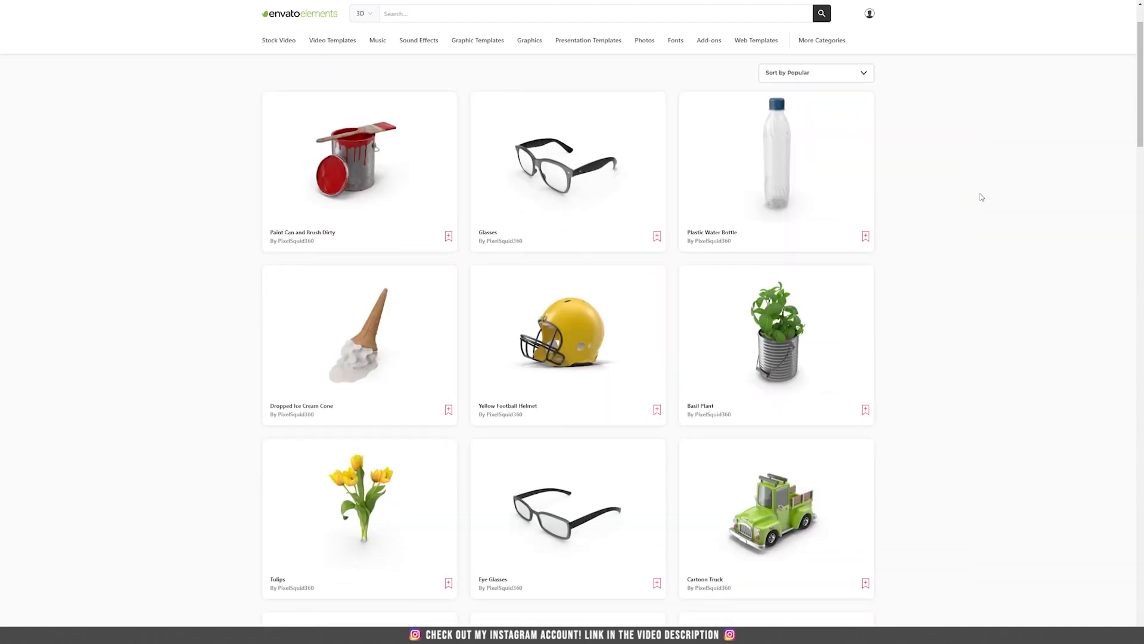
scroll(982, 197, "down", 3)
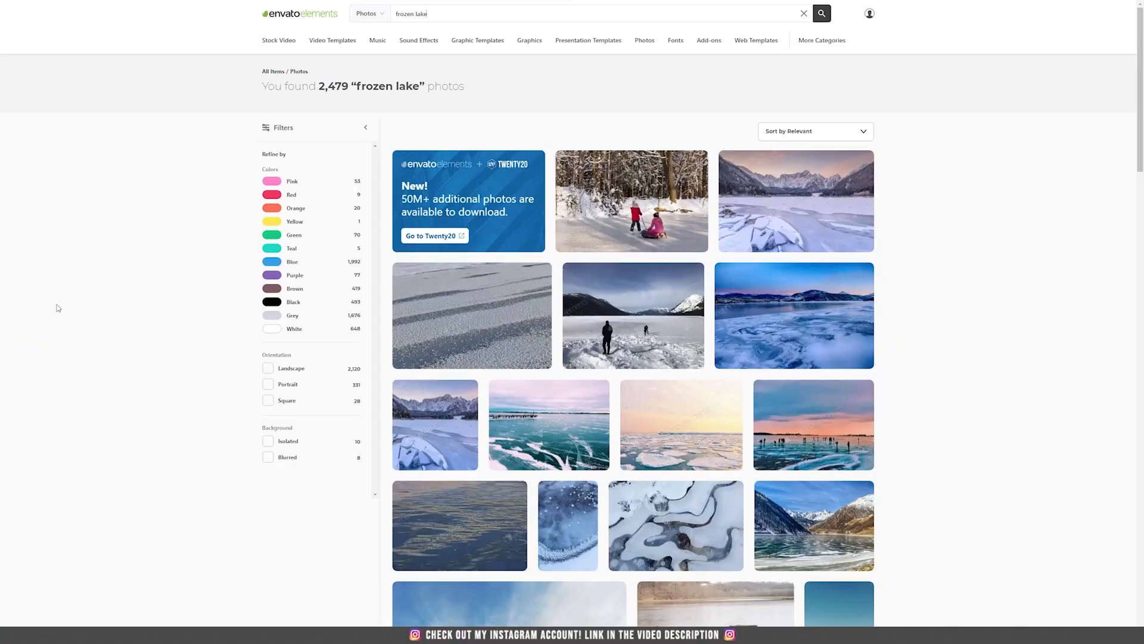
Browse the frozen lake photos, search for mountains, and look through the rock ice and lion photos
scroll(58, 308, "down", 3)
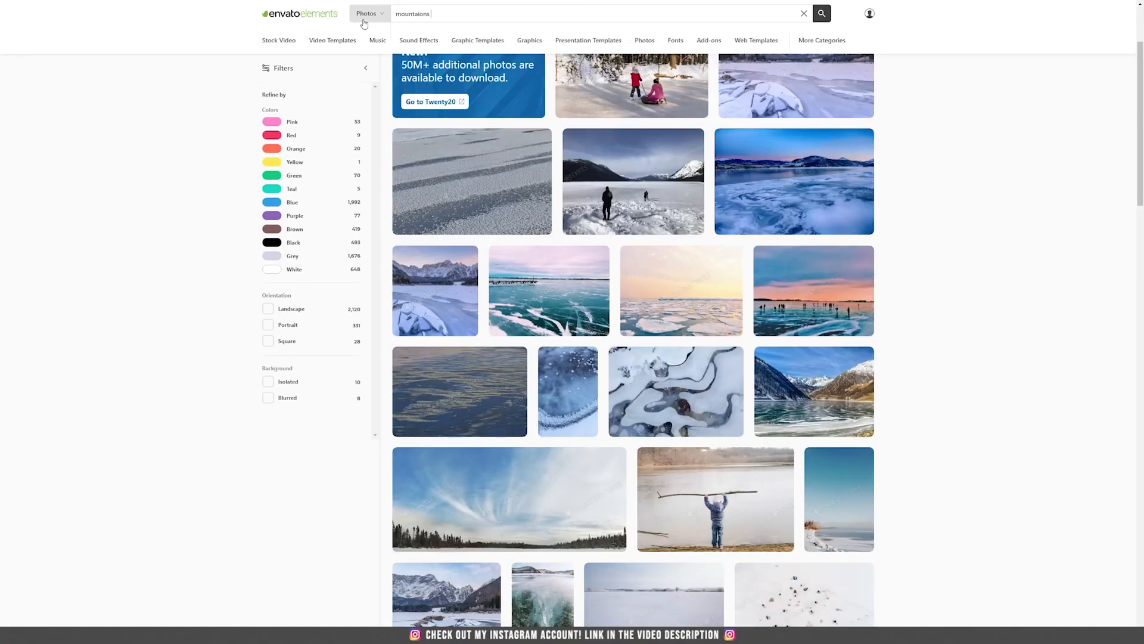
key("Return")
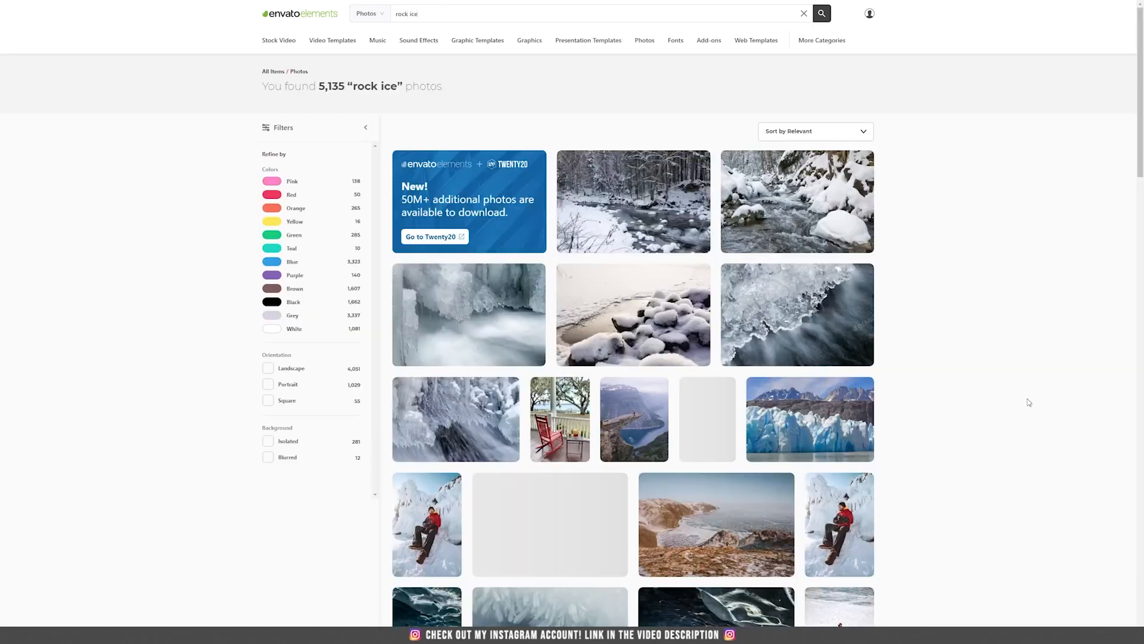
scroll(989, 367, "down", 3)
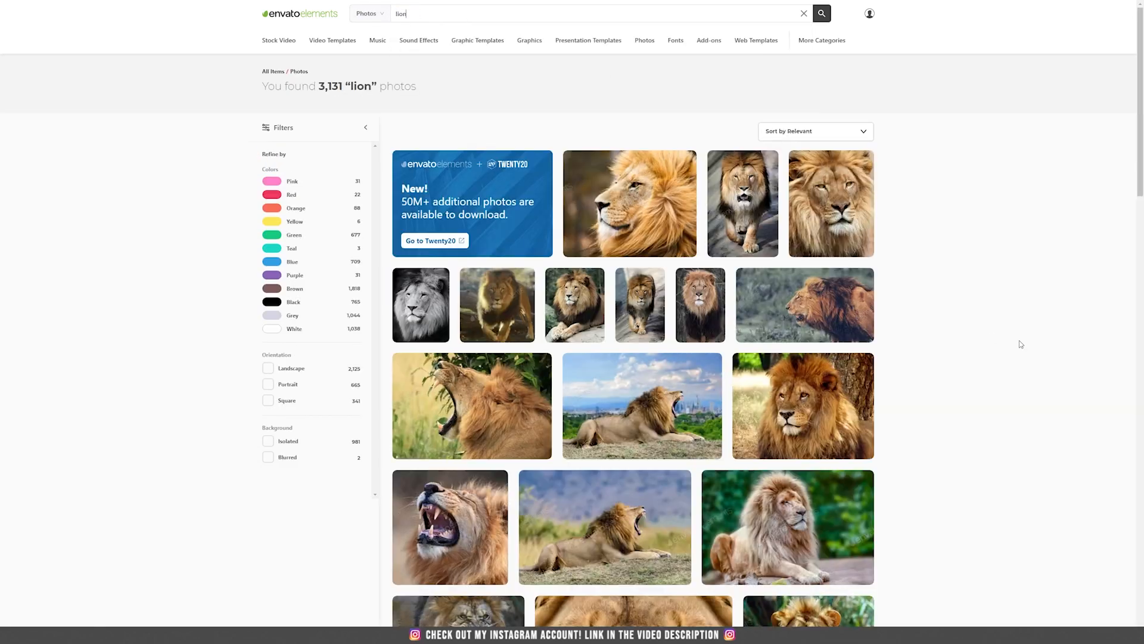
scroll(1019, 340, "down", 3)
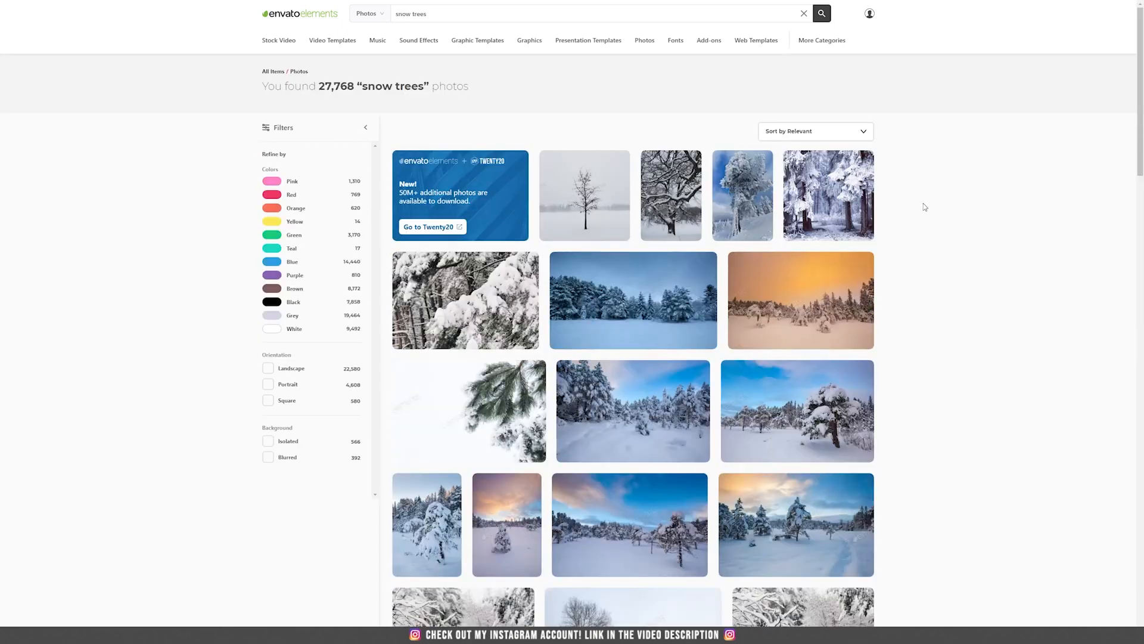
Look through the snow trees photos and view the frosty winter forest picture enlarged
scroll(923, 203, "down", 8)
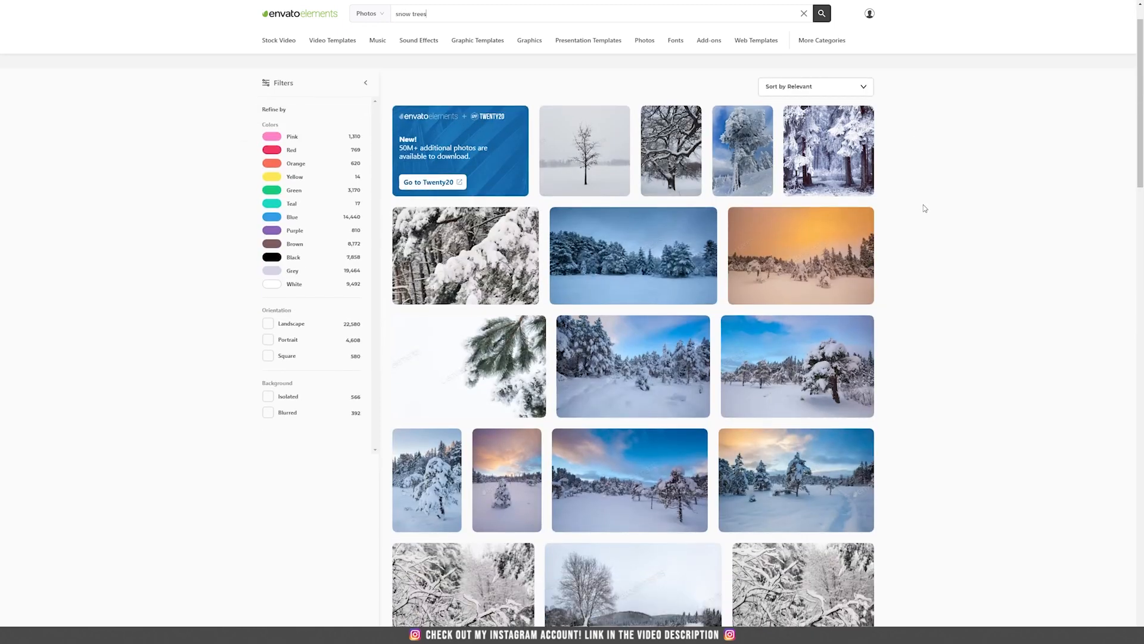
scroll(924, 208, "down", 3)
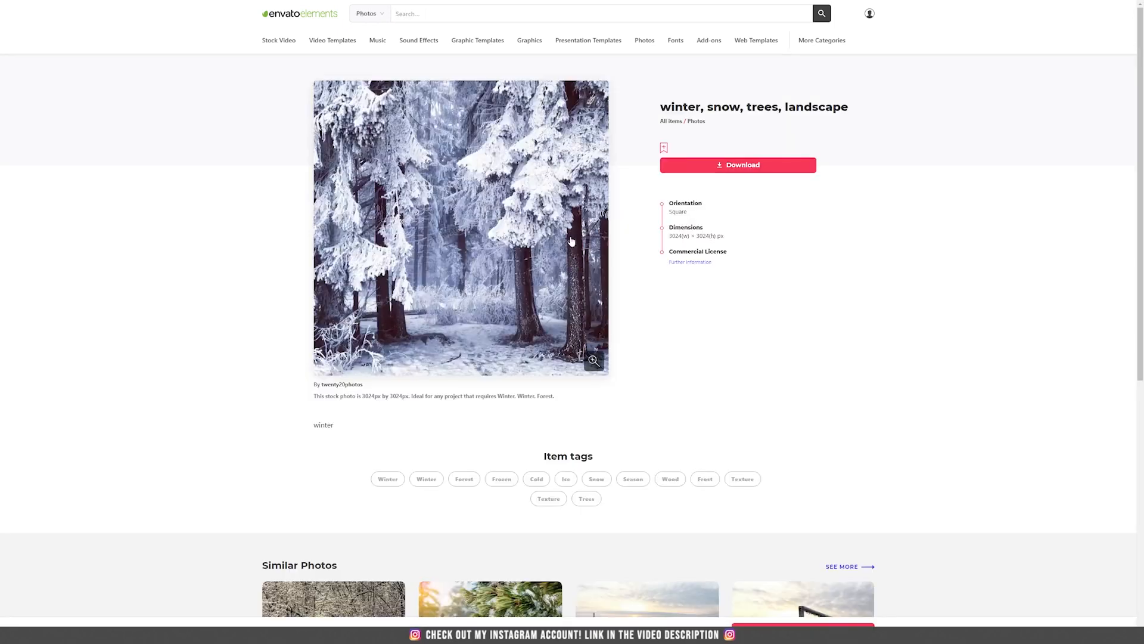
left_click(498, 208)
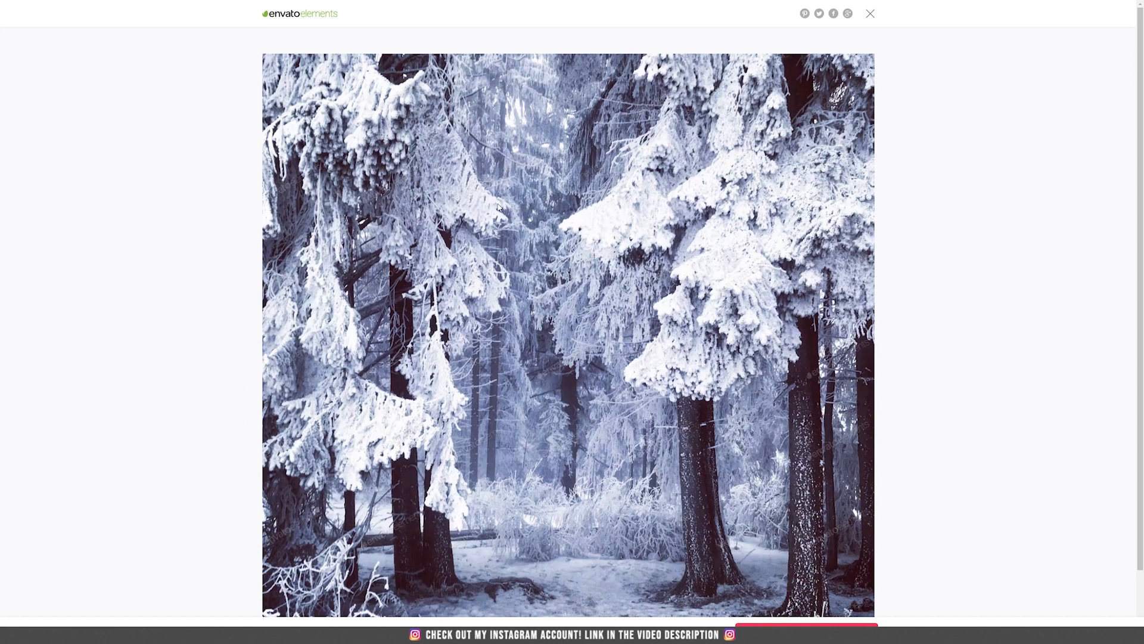
left_click(870, 13)
Search the stock library for "santa claus" and browse the results
left_click(417, 13)
type("santa claus")
key("Return")
scroll(973, 258, "down", 5)
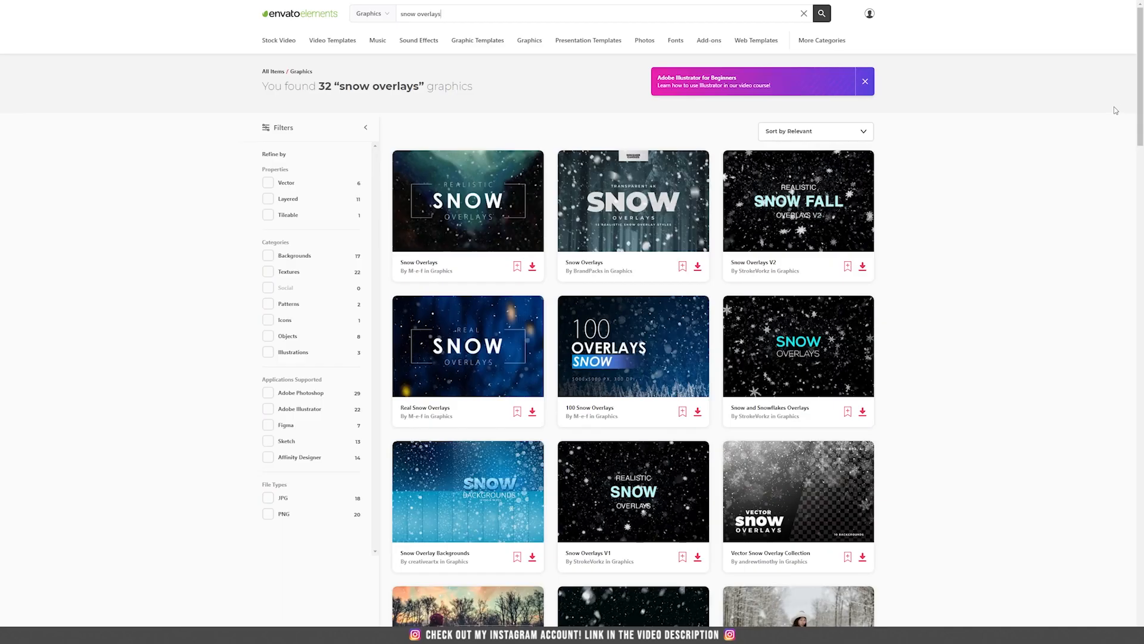
Browse the snow overlays results and view the Snow Overlays V2 and Snow and Snowflakes Overlays packs
scroll(1094, 111, "down", 1)
scroll(1094, 110, "up", 1)
scroll(805, 179, "down", 1)
left_click(779, 127)
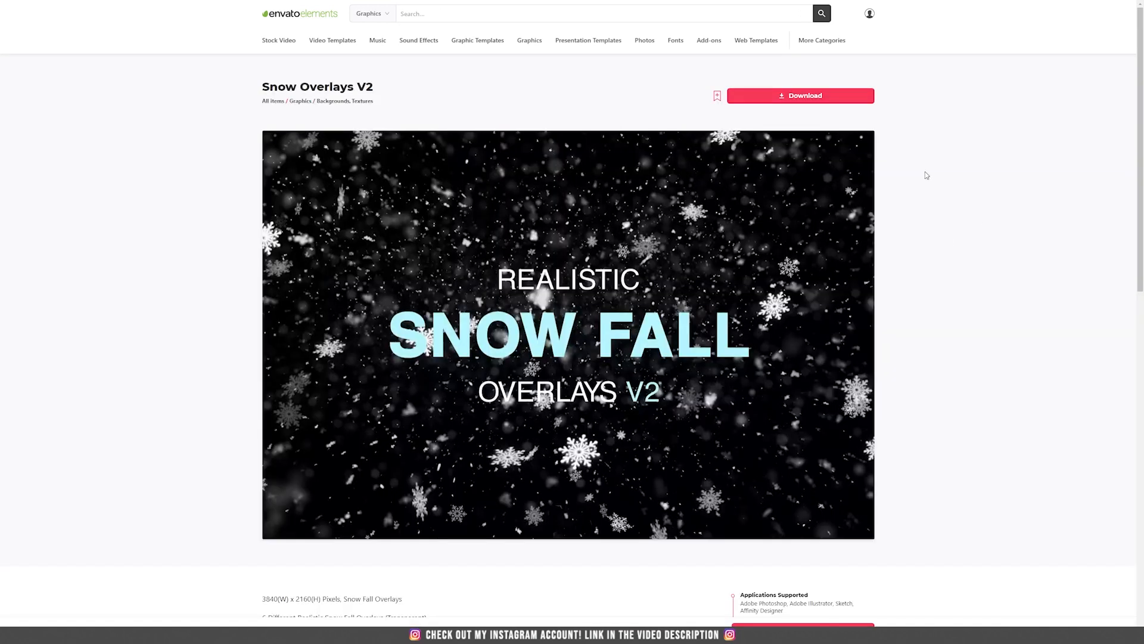
key("alt+Left")
left_click(800, 252)
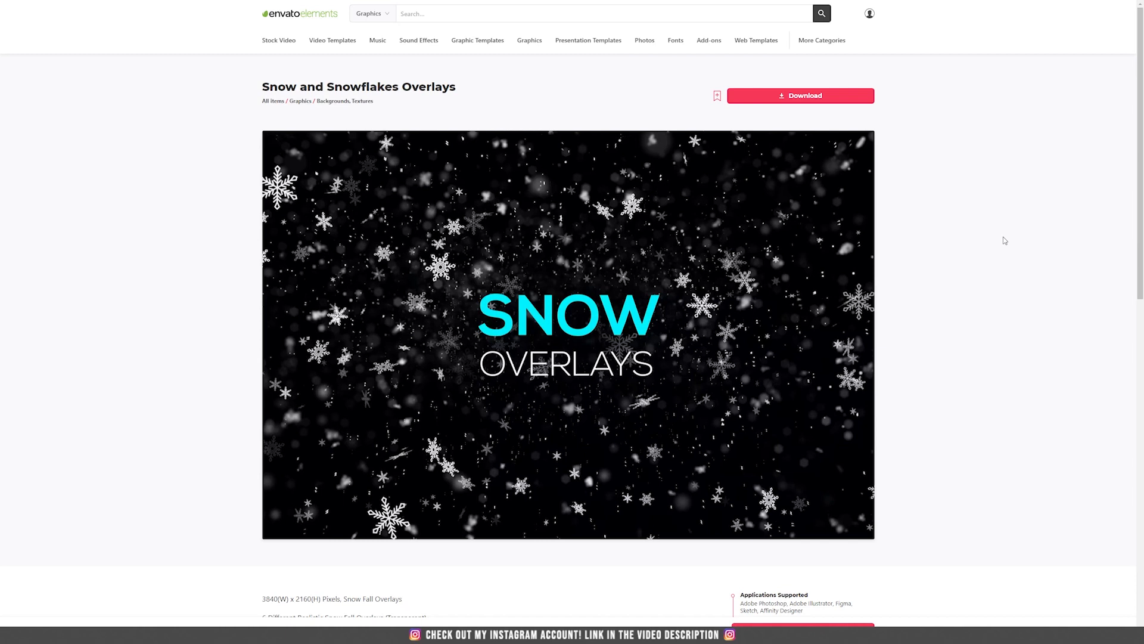
key("alt+Left")
View the Real Snow Overlays, Realistic Snow Overlays and Snow Overlays V1 packs from the search results
scroll(900, 242, "up", 2)
left_click(513, 322)
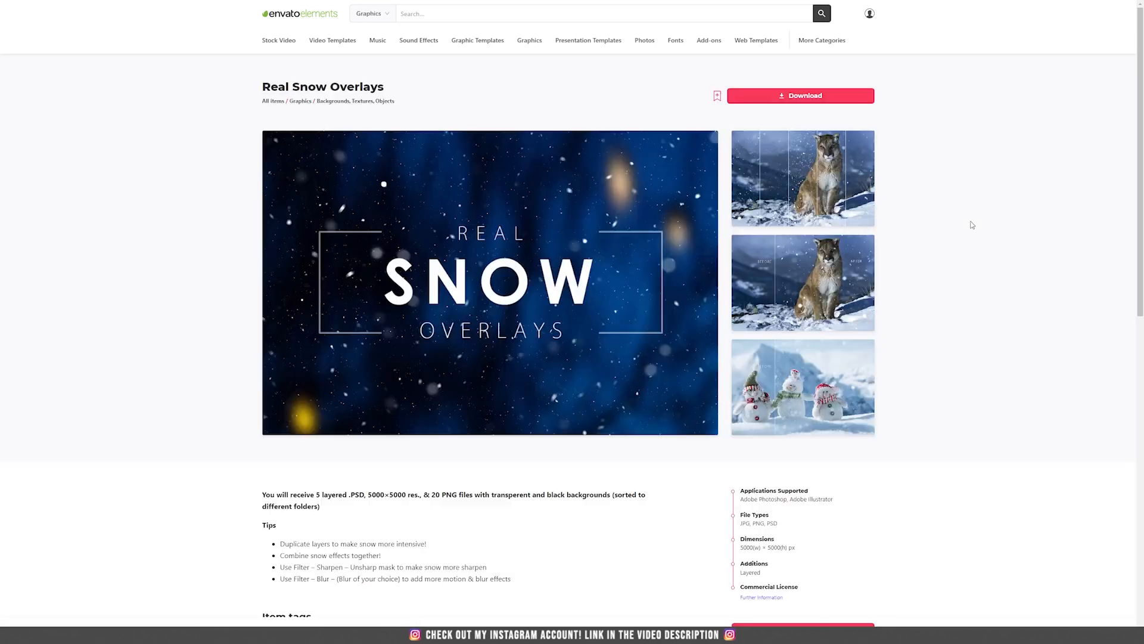
key("alt+Left")
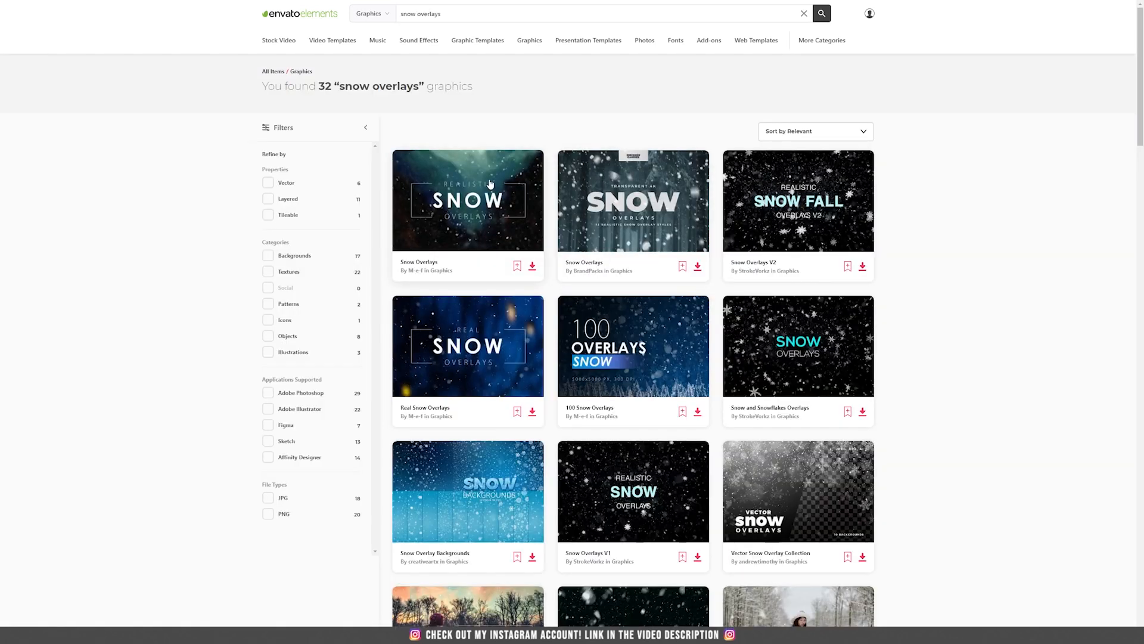
left_click(512, 187)
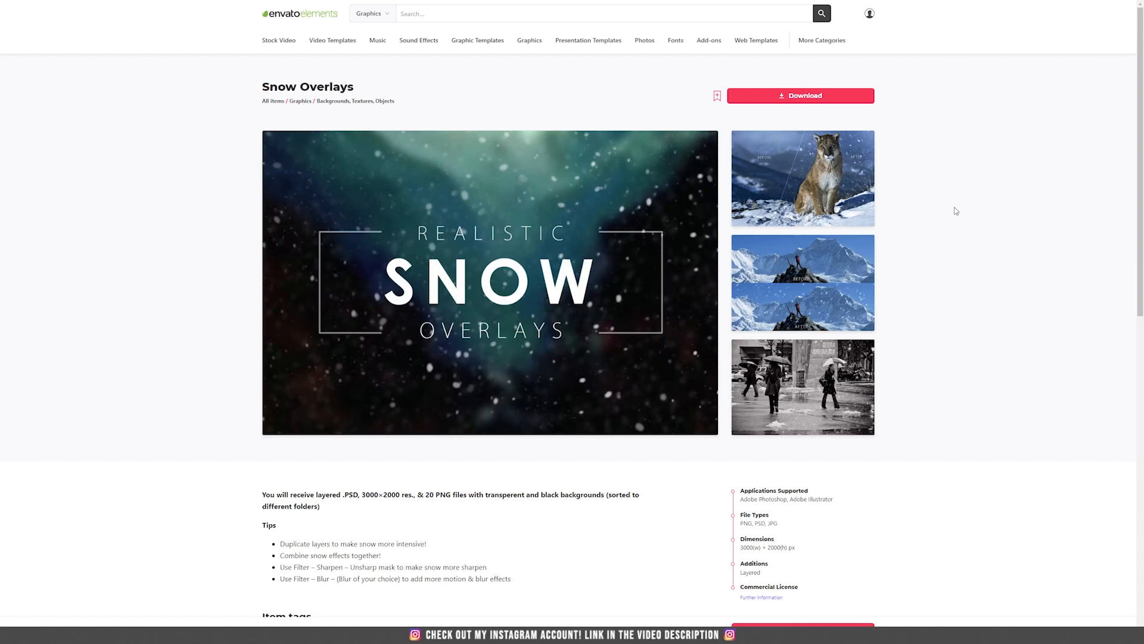
key("alt+Left")
left_click(643, 457)
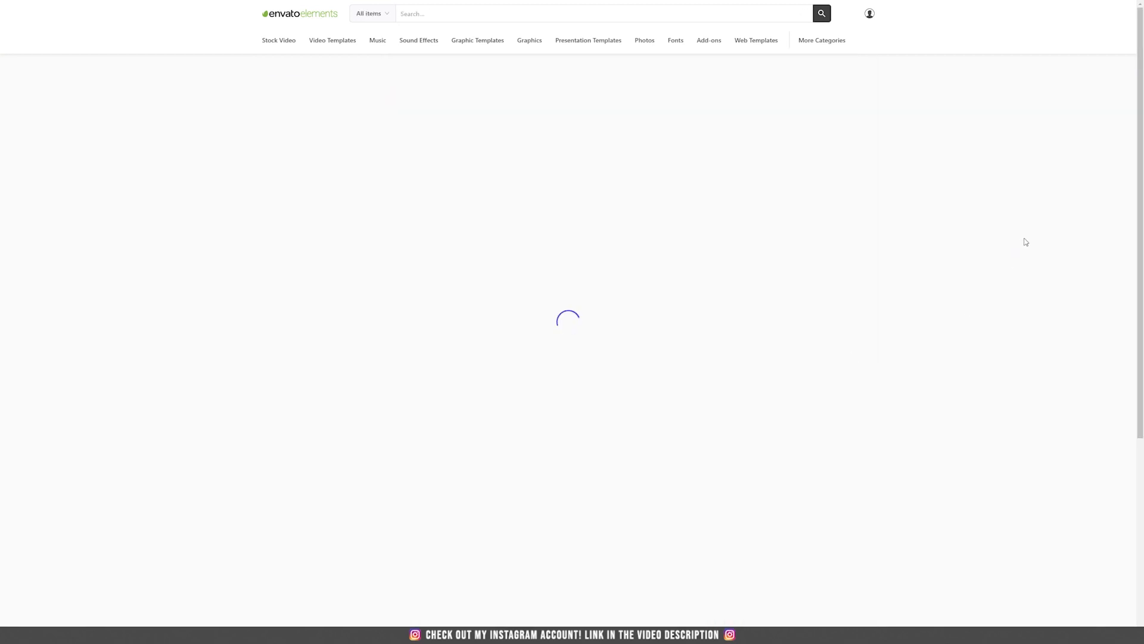
key("alt+Left")
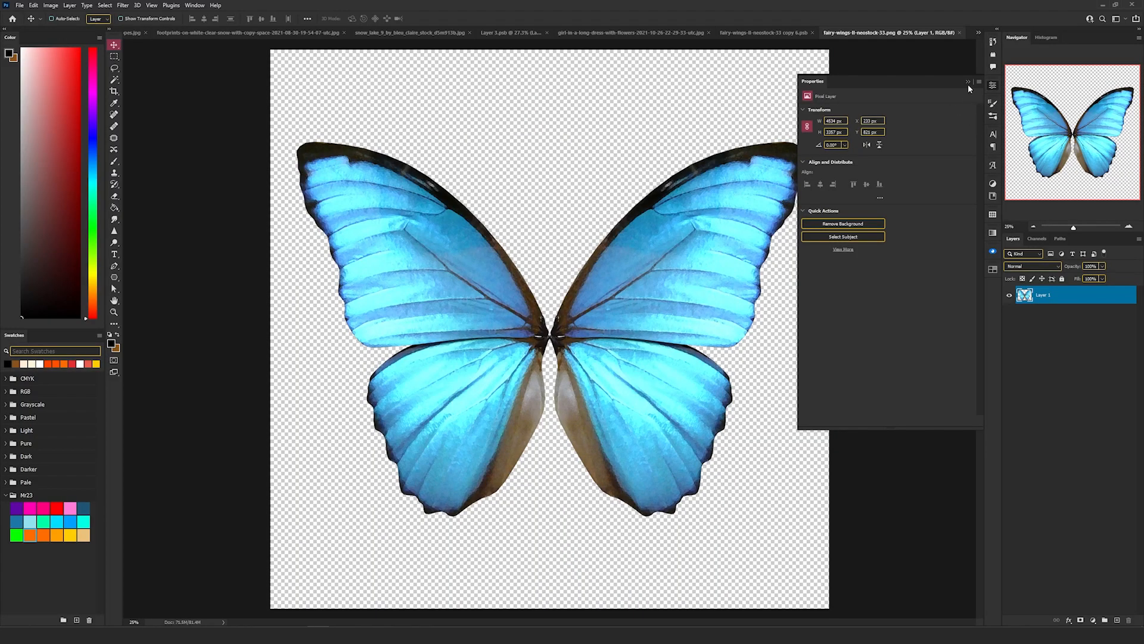
Switch to Photoshop, inspect the blue fairy wings image, and check the wings layer's blend mode in the fairy wings copy 6 document
scroll(580, 231, "up", 3)
left_click_drag(580, 229, 518, 224)
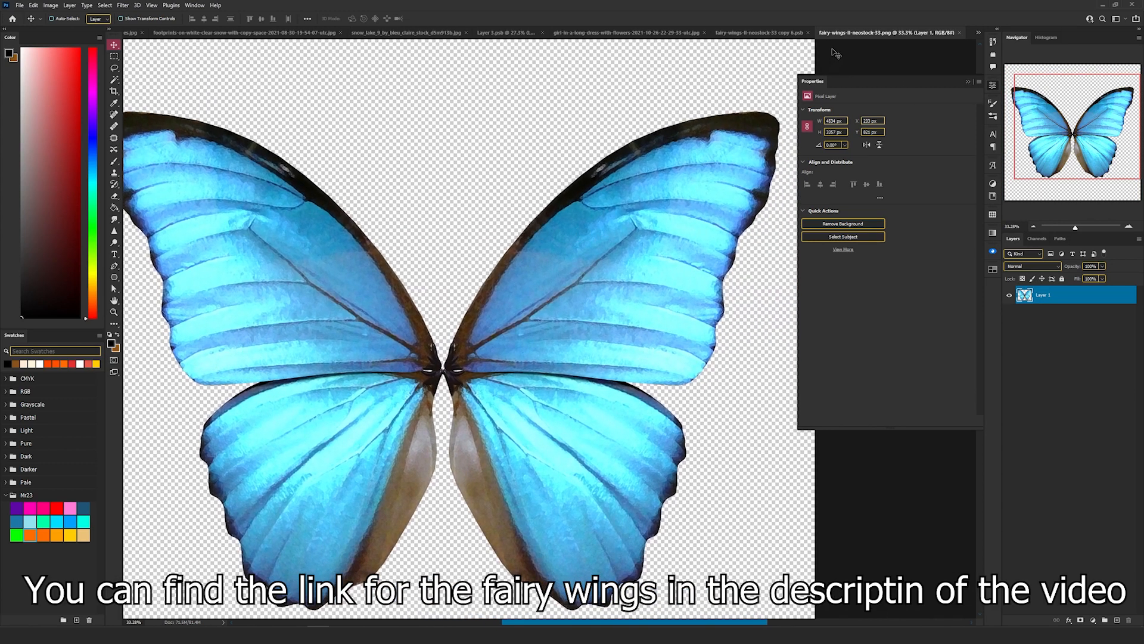
left_click(772, 32)
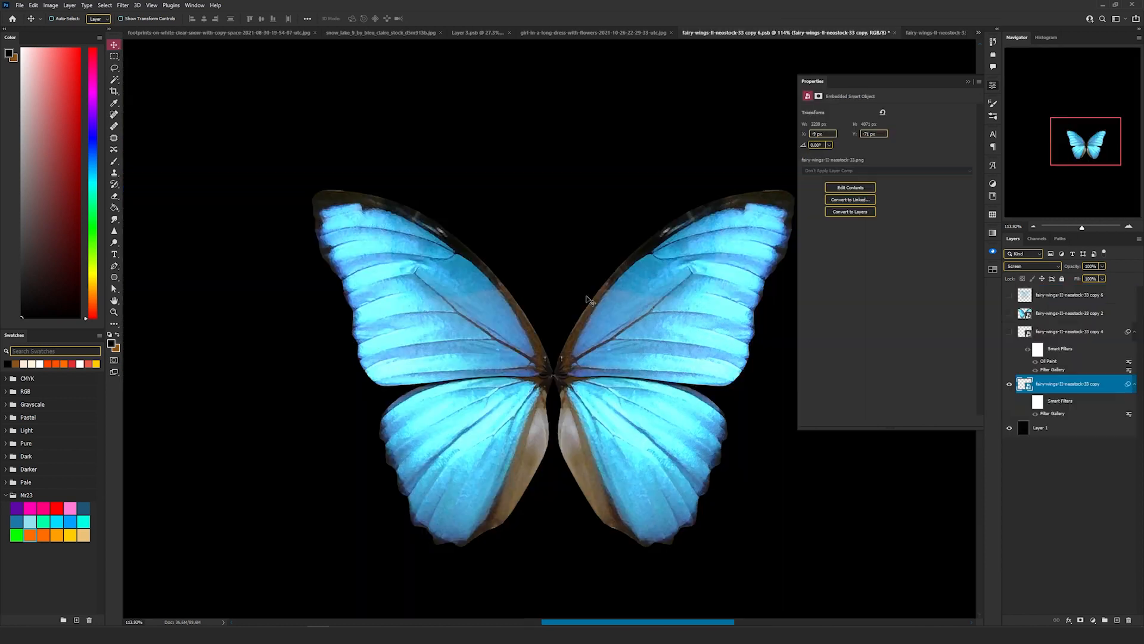
left_click(1027, 266)
left_click(1027, 267)
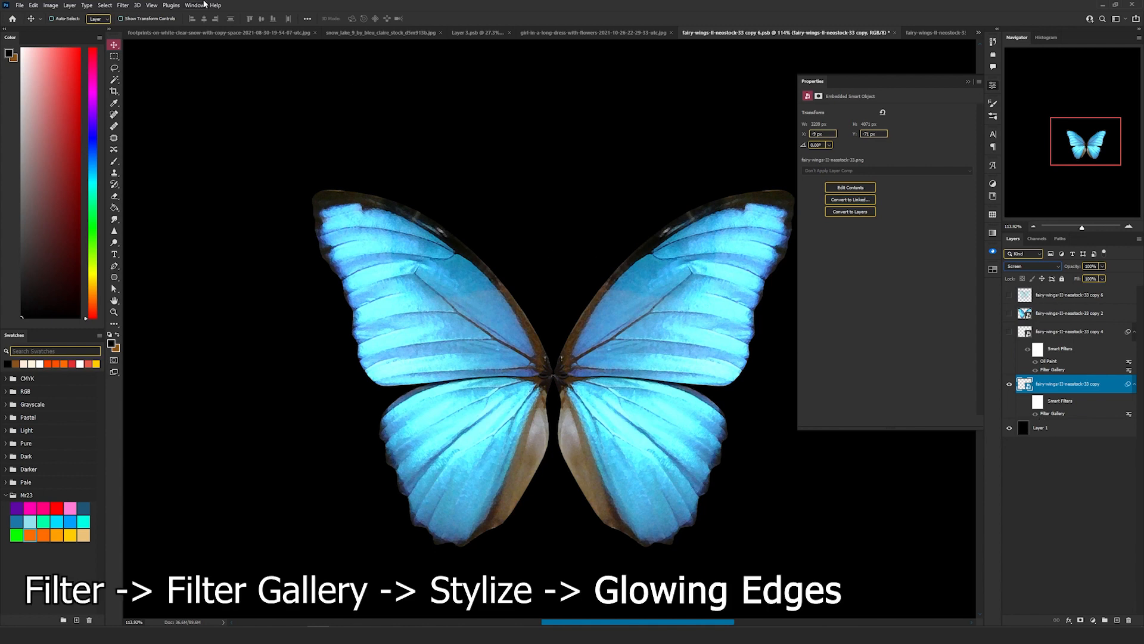
Apply the Filter Gallery's Stylize Glowing Edges filter to the butterfly wings layer
left_click(126, 8)
left_click(149, 55)
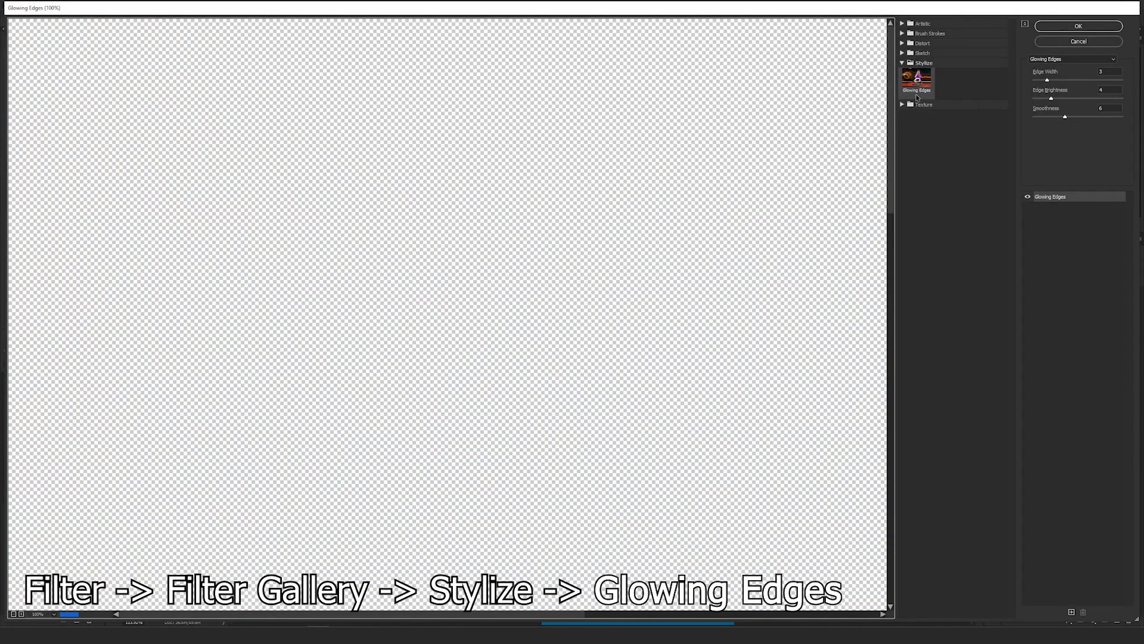
left_click(915, 78)
left_click_drag(605, 449, 346, 267)
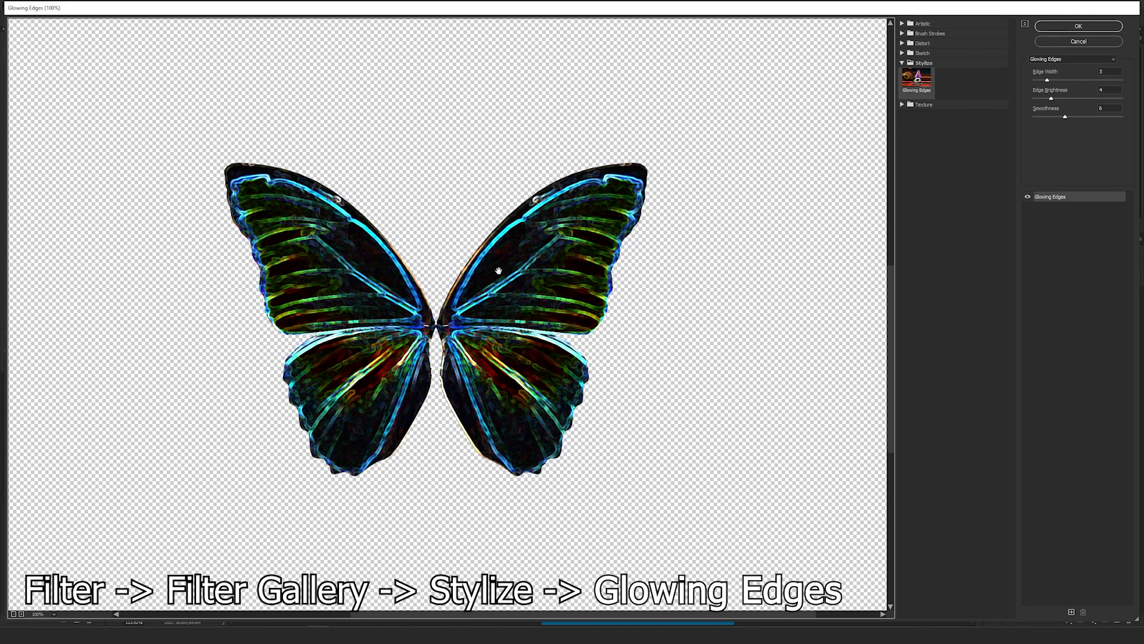
key("Return")
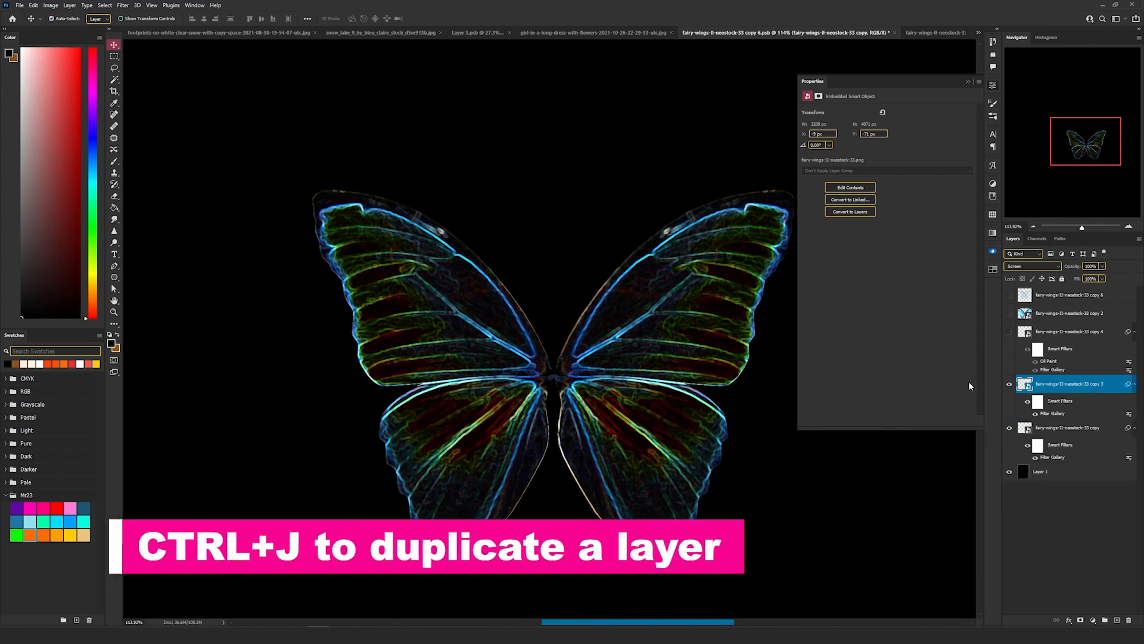
Duplicate the glowing wings layer and apply an Oil Paint filter with all brush values and shine at 10 and lighting on
key("ctrl+j")
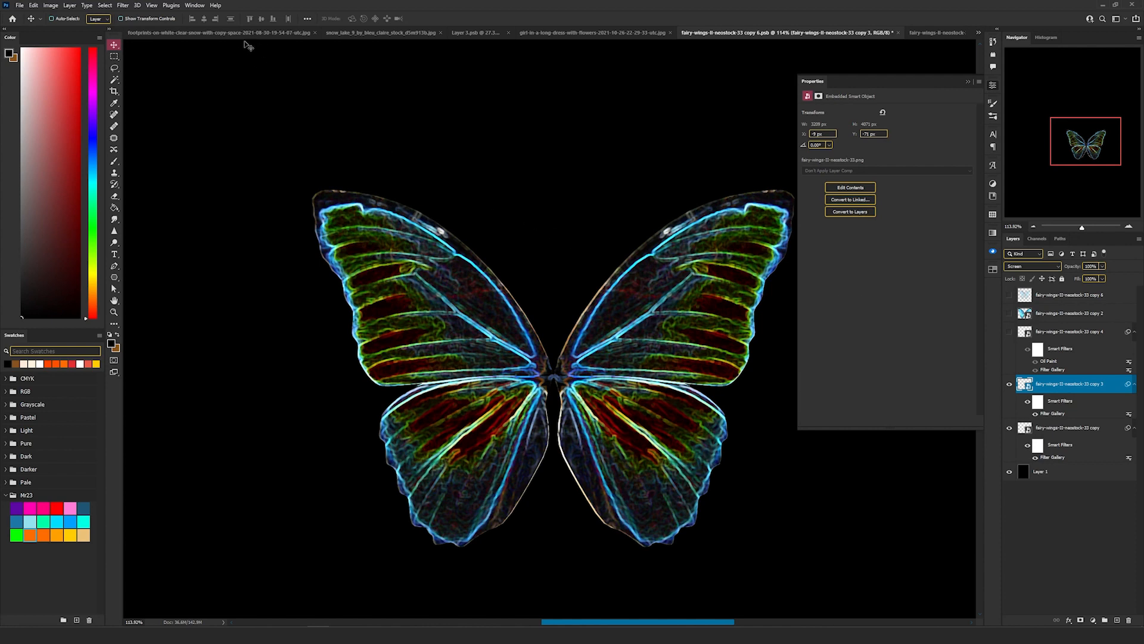
left_click(123, 5)
mouse_move(165, 180)
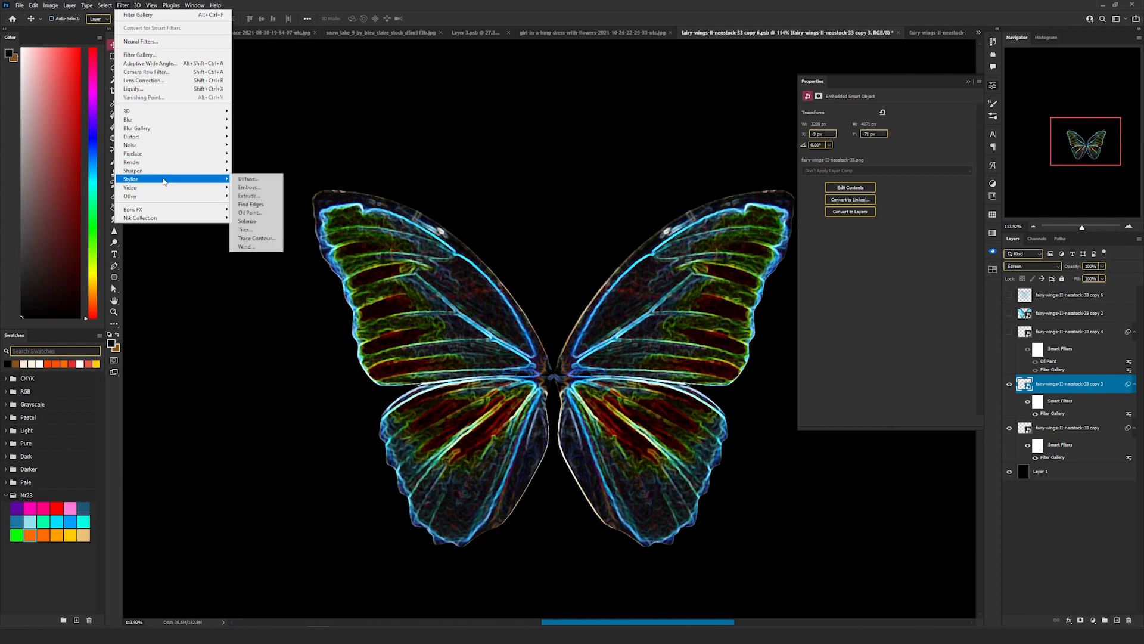
left_click(250, 213)
left_click_drag(441, 156, 629, 133)
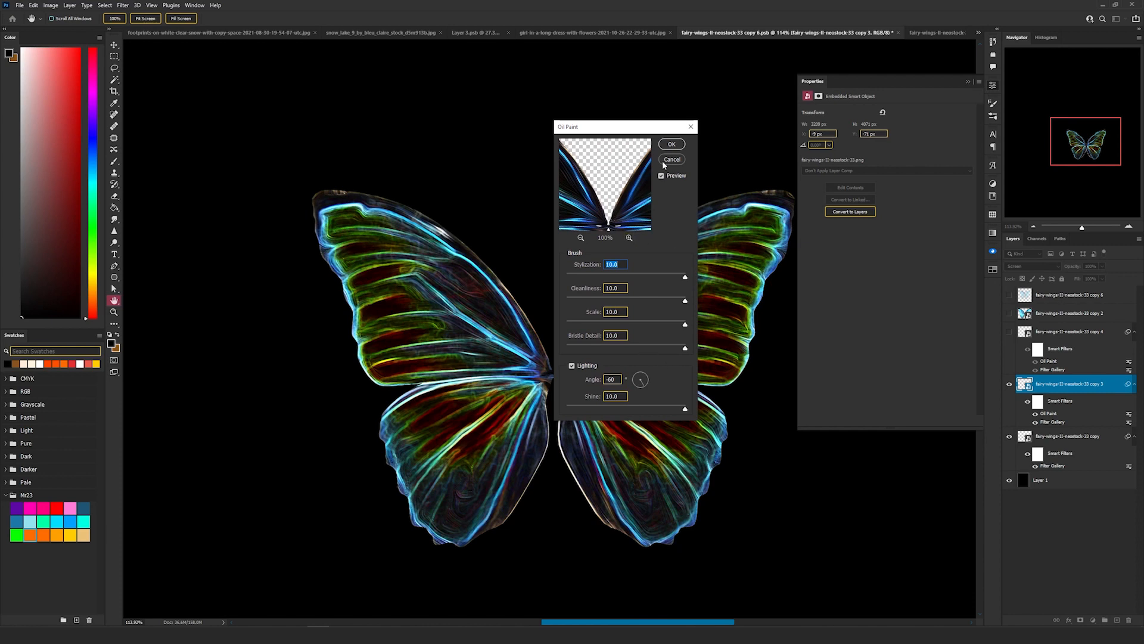
left_click(671, 145)
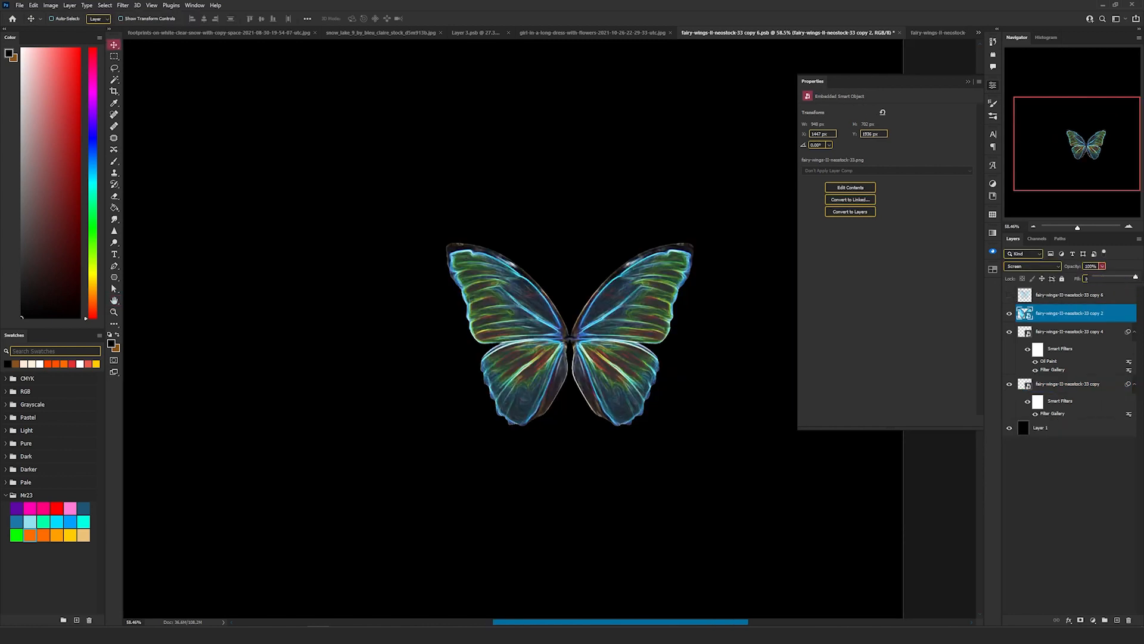
Lower the opacity of the unfiltered wings layer, copy 2, to 20% and set its blend mode to Screen
left_click(1033, 266)
left_click(1016, 274)
scroll(601, 330, "up", 8)
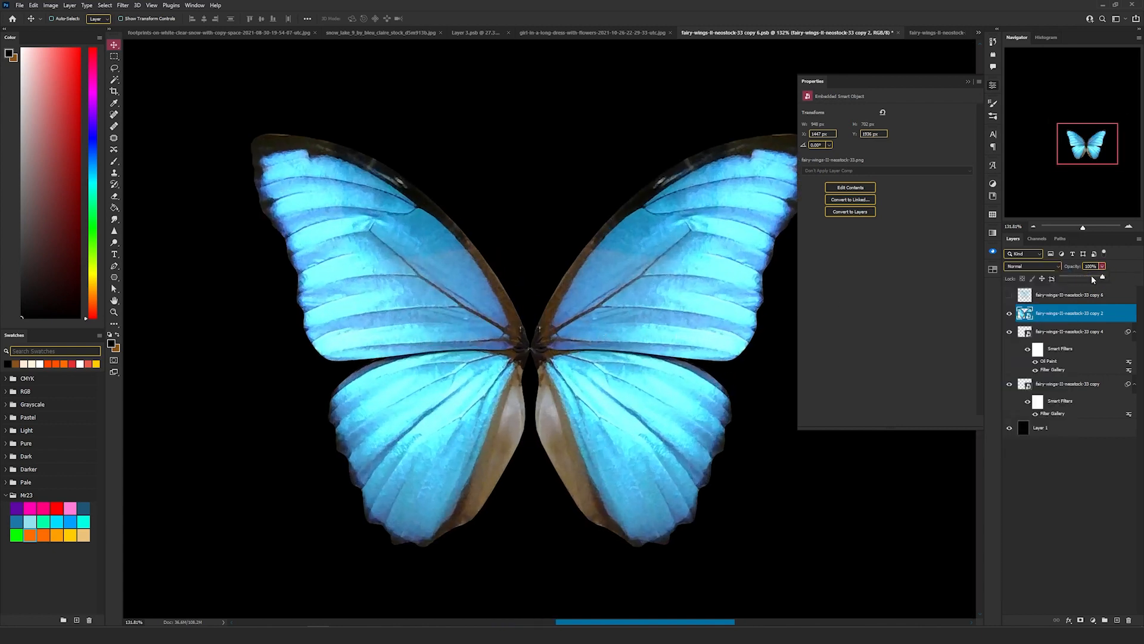
left_click_drag(1068, 277, 1070, 278)
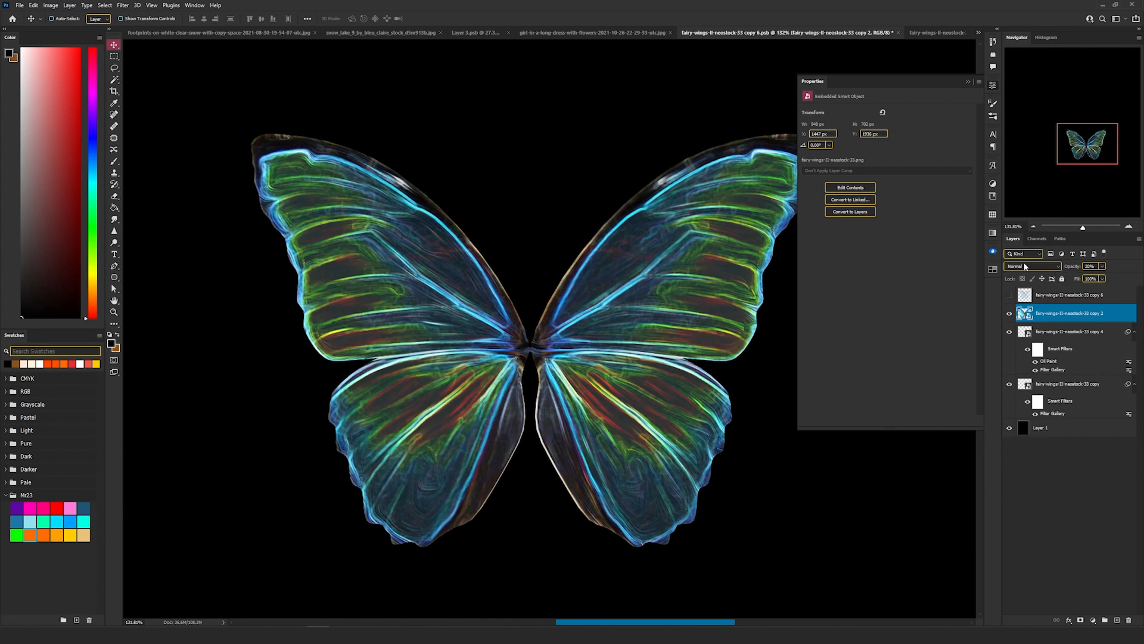
left_click(1031, 267)
left_click(1025, 337)
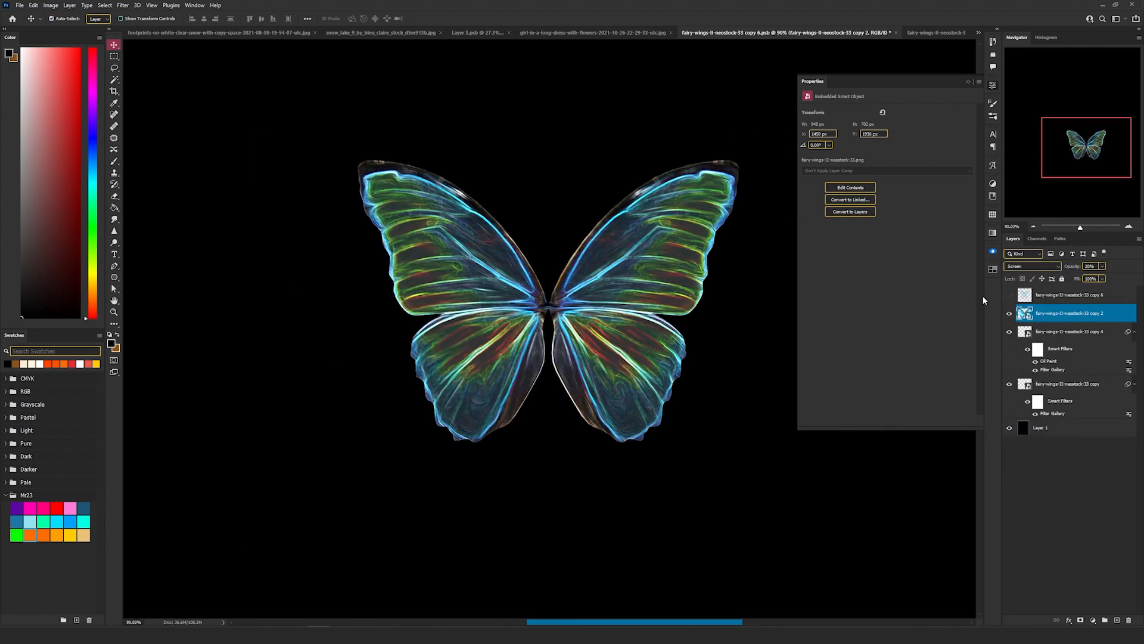
Duplicate the 20% wings layer and rasterize the duplicate
key("ctrl+j")
right_click(1126, 322)
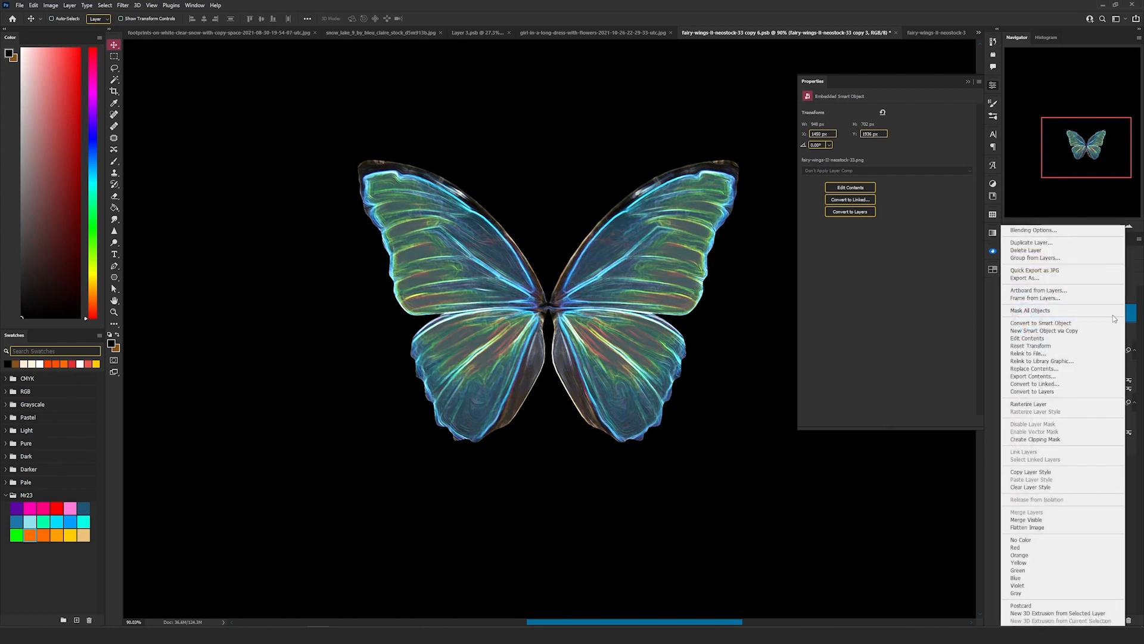
left_click(1029, 404)
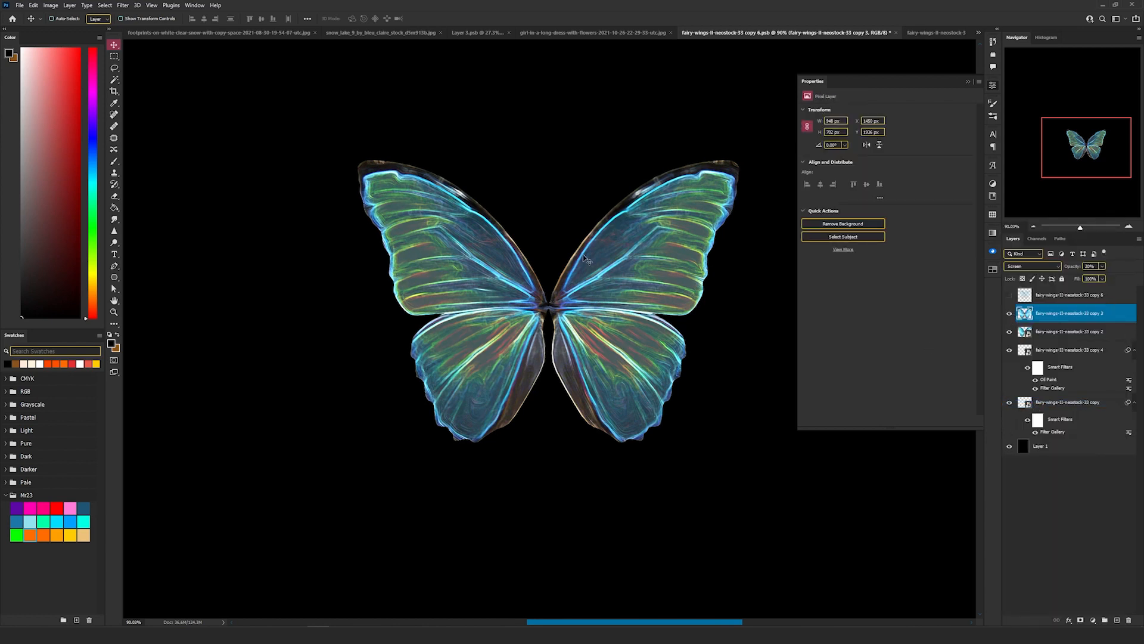
Smudge the rasterized wings with an enlarged Smudge brush, pulling soft wispy trails outward from the wing tips and edges
key("b")
left_click(114, 218)
key("bracketright")
key("bracketright")
key("bracketright")
key("bracketright")
key("bracketright")
key("bracketright")
key("bracketright")
key("bracketright")
key("bracketright")
mouse_move(374, 170)
left_mouse_down()
mouse_move(302, 126)
mouse_move(329, 141)
left_mouse_up()
mouse_move(405, 201)
left_mouse_down()
mouse_move(396, 231)
mouse_move(407, 163)
mouse_move(357, 134)
left_mouse_up()
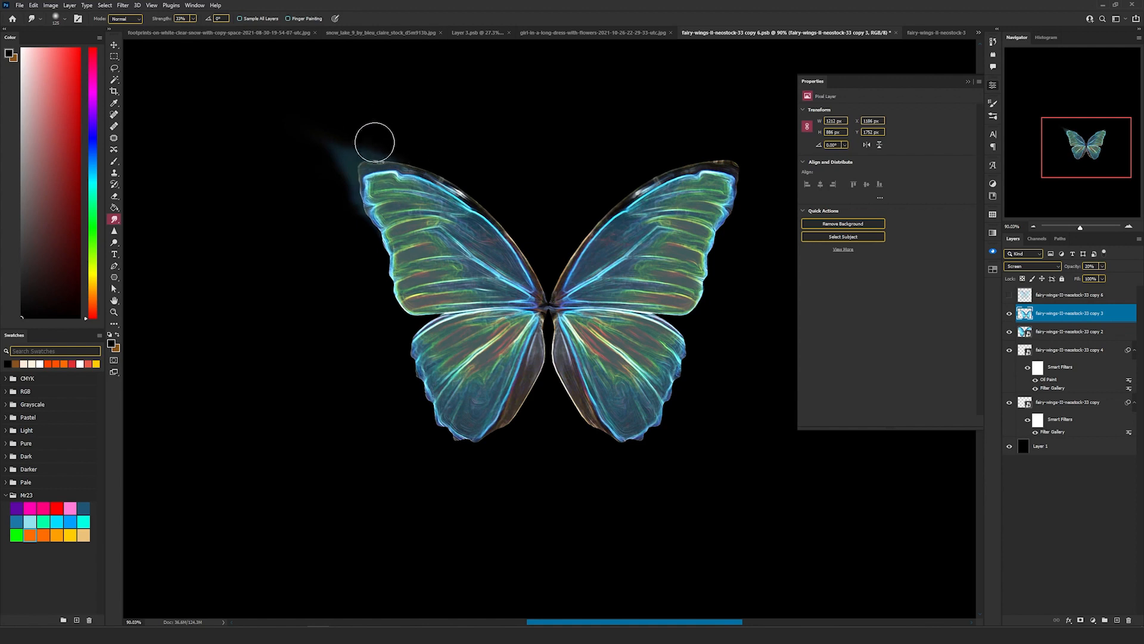
left_click_drag(349, 142, 302, 122)
mouse_move(415, 273)
left_mouse_down()
mouse_move(367, 324)
mouse_move(401, 447)
mouse_move(509, 421)
left_mouse_up()
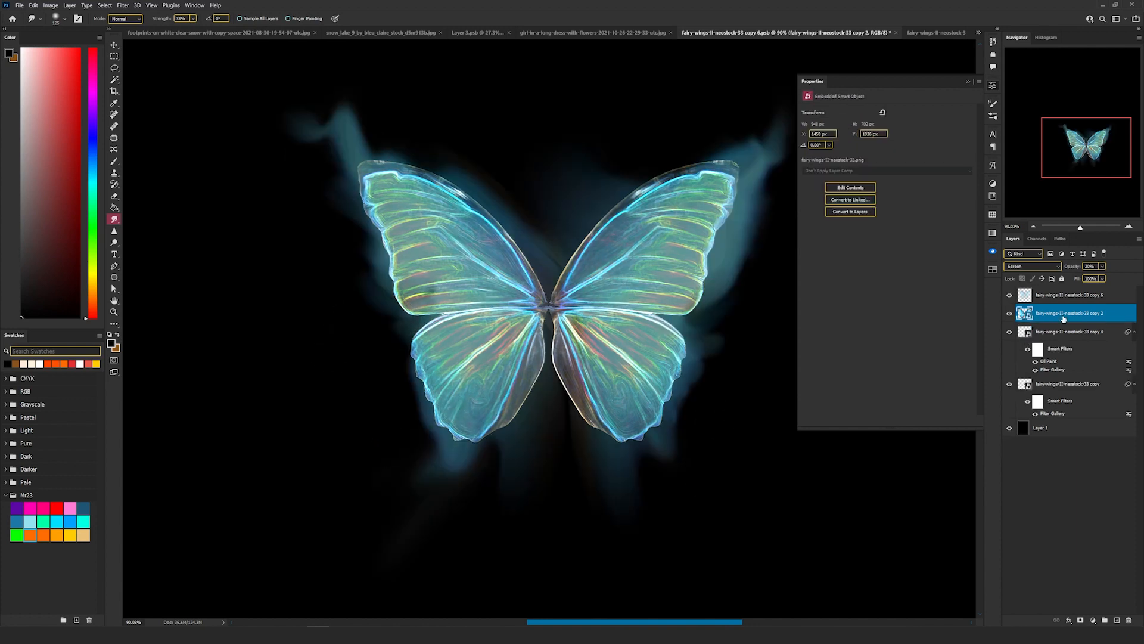
scroll(539, 253, "down", 5)
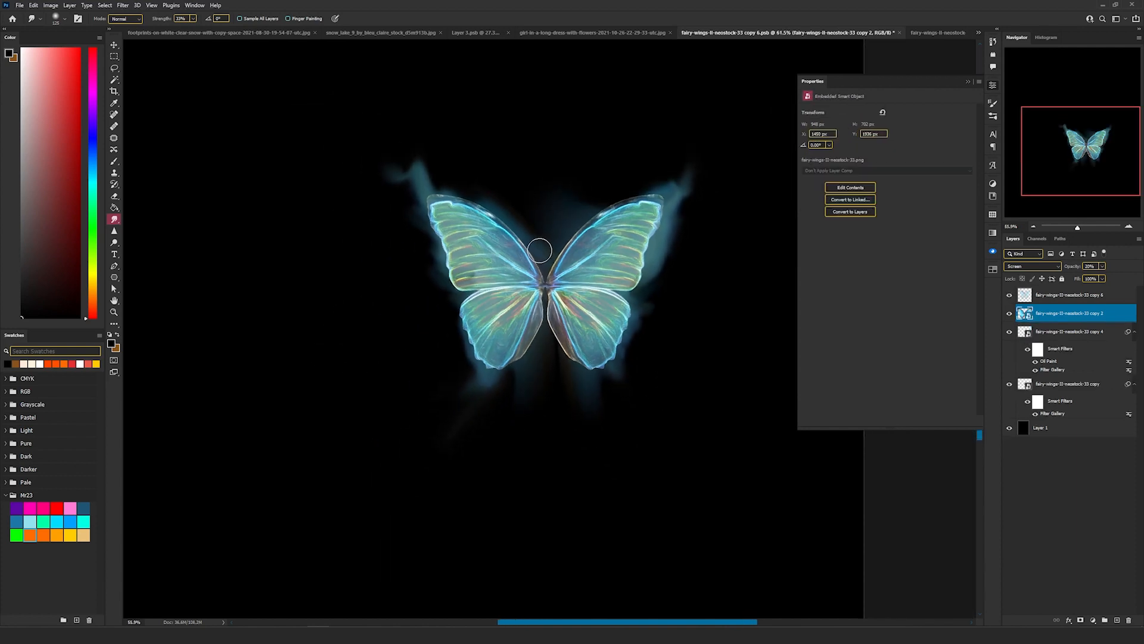
scroll(539, 254, "up", 1)
scroll(539, 253, "down", 2)
In anais.psb, apply Liquify to the wings smart object, pushing the upper right tip and both lower tips outward into points
key("v")
scroll(646, 310, "up", 3)
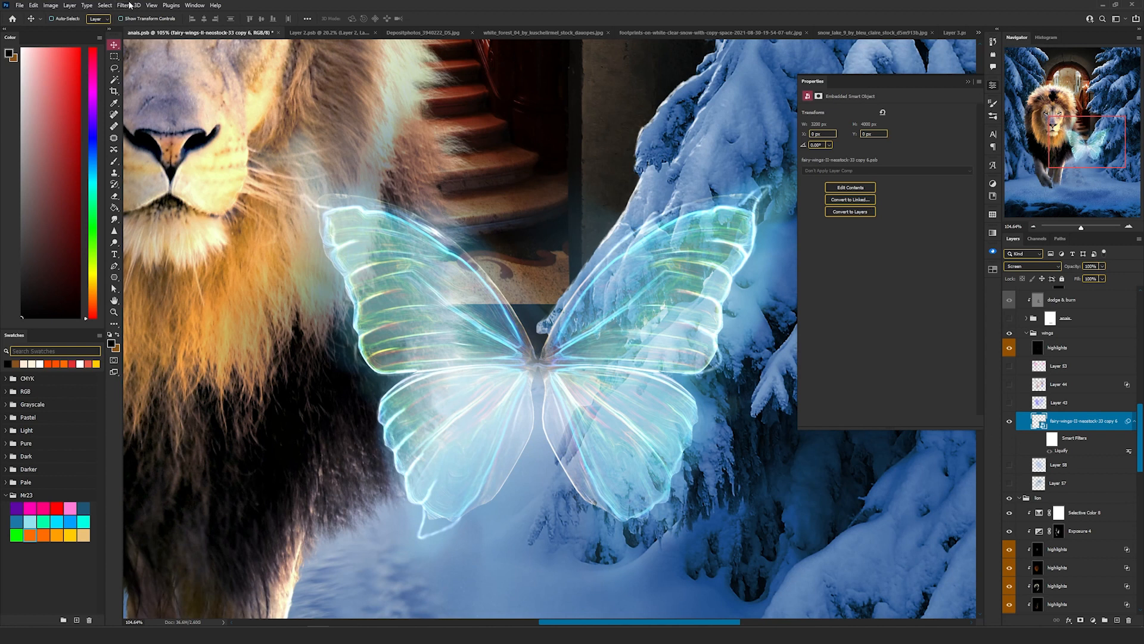
left_click(124, 5)
left_click(143, 88)
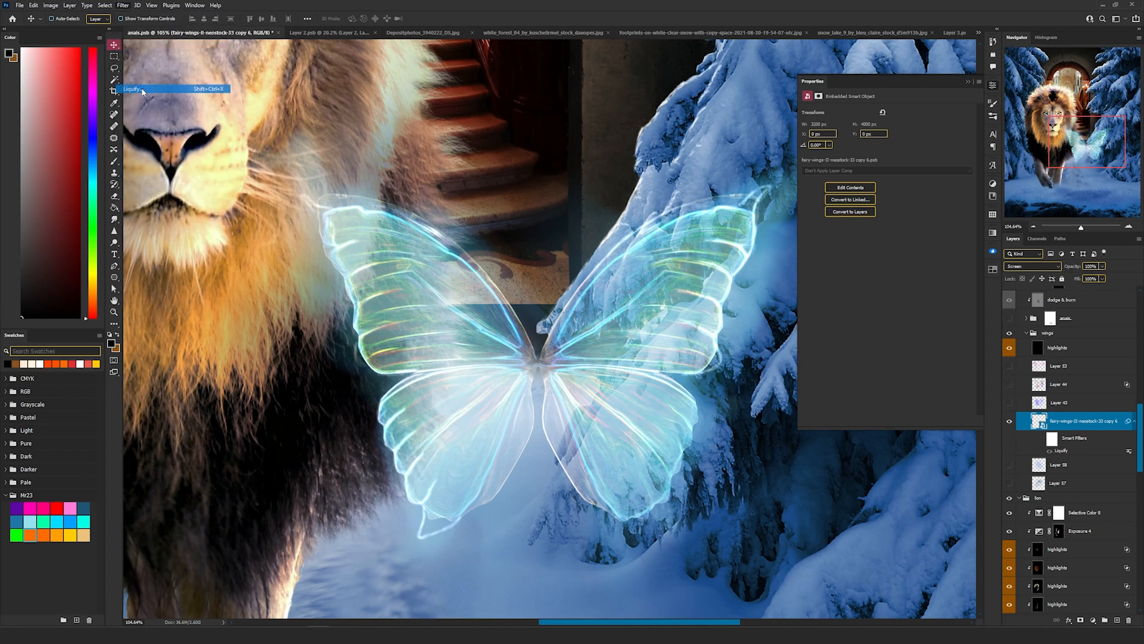
scroll(469, 315, "up", 1)
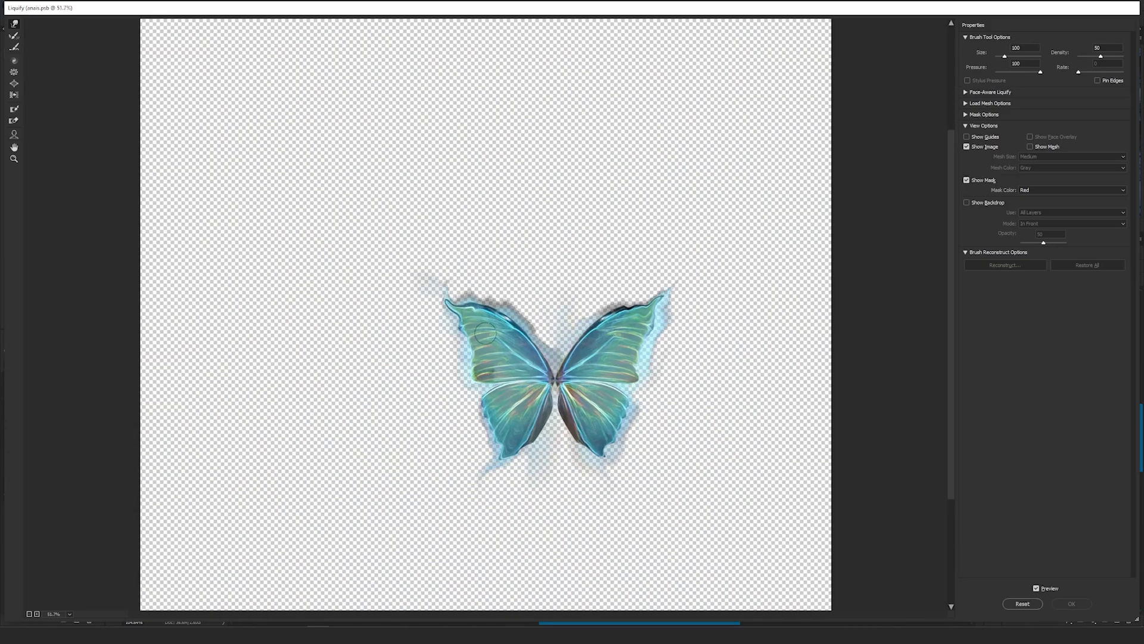
scroll(486, 332, "up", 1)
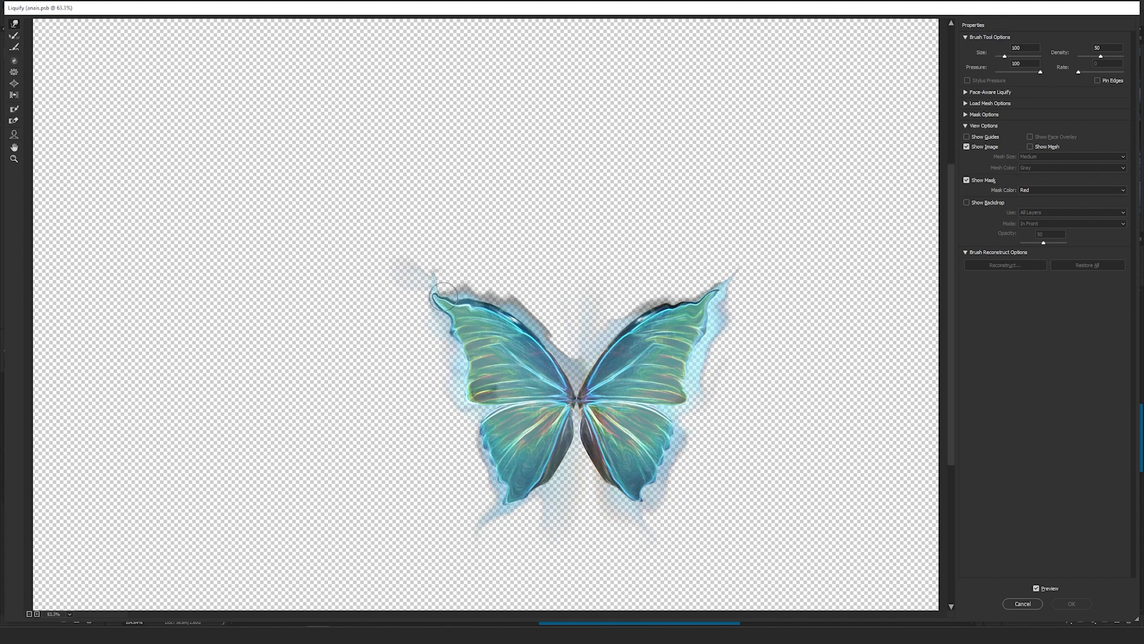
left_click_drag(717, 291, 720, 288)
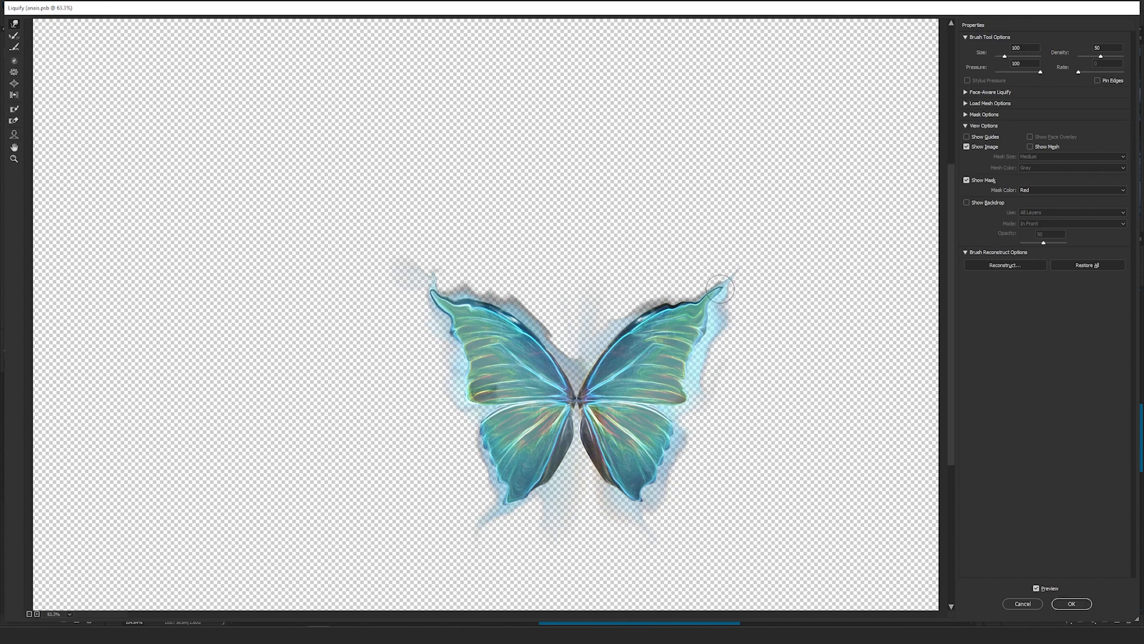
left_click_drag(632, 497, 637, 505)
left_click_drag(519, 494, 511, 504)
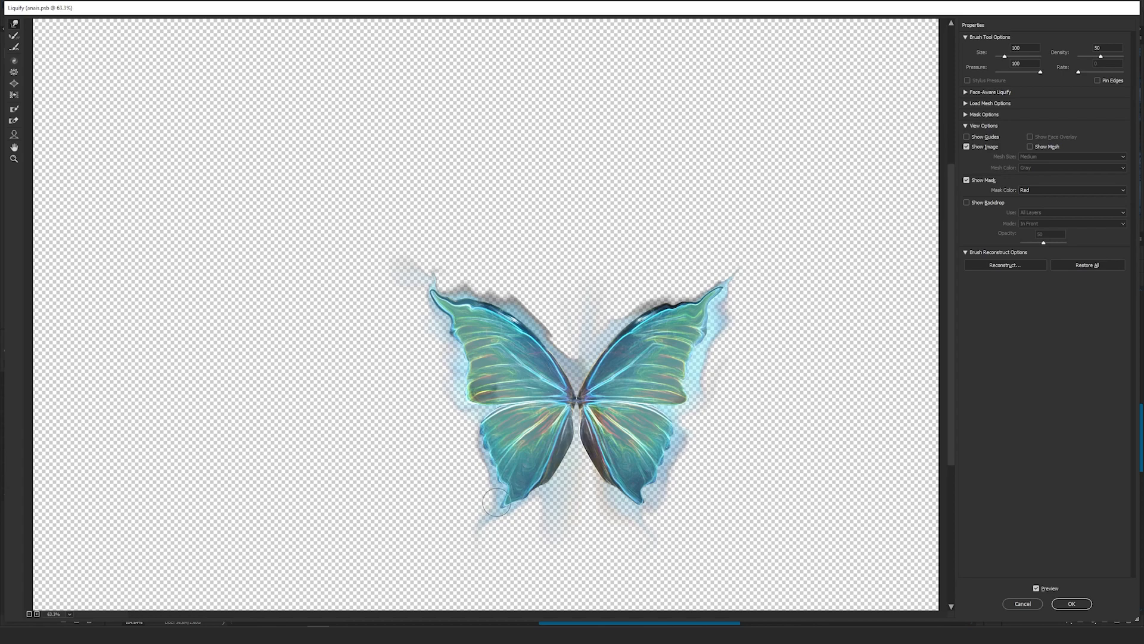
left_click(1072, 604)
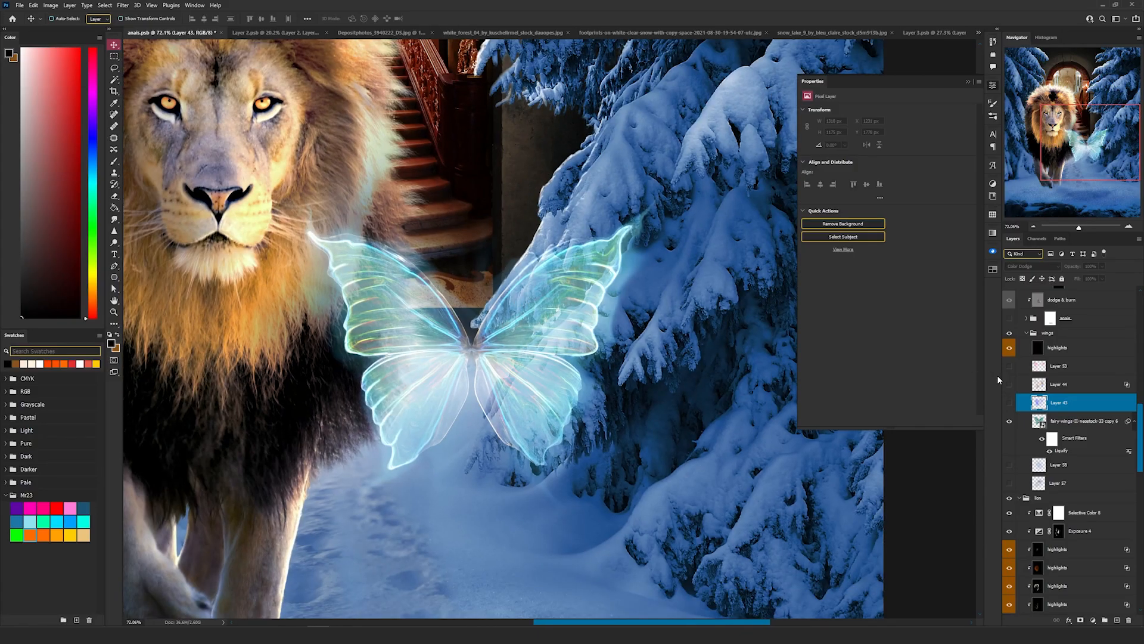
Add a new empty layer directly above the fairy wings smart object in the wings group
left_click(1068, 422)
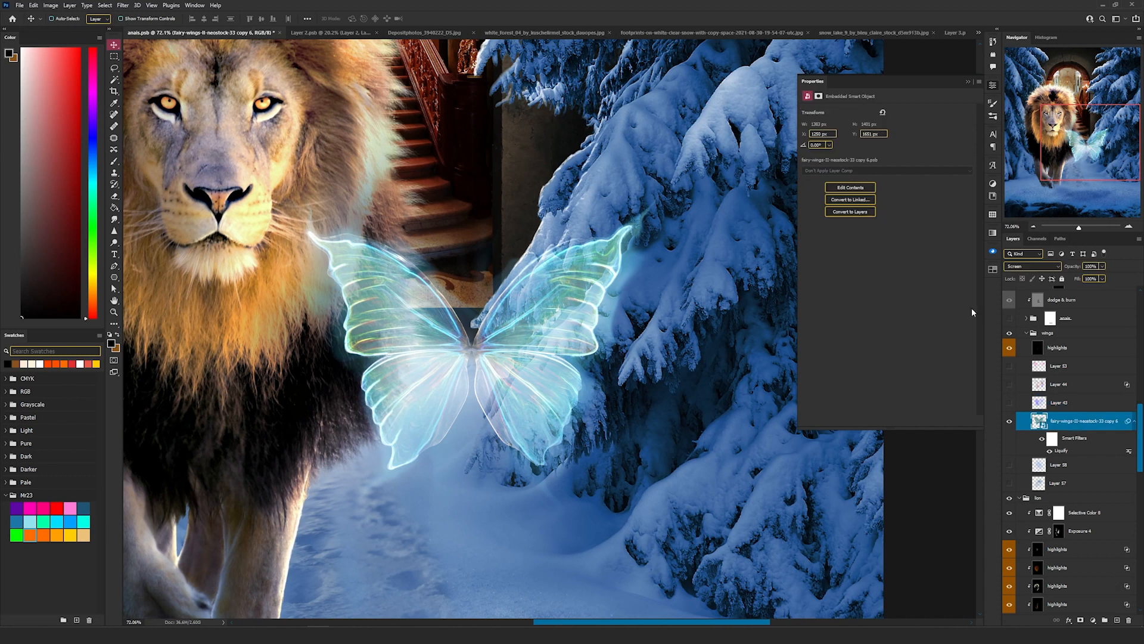
scroll(515, 352, "up", 3)
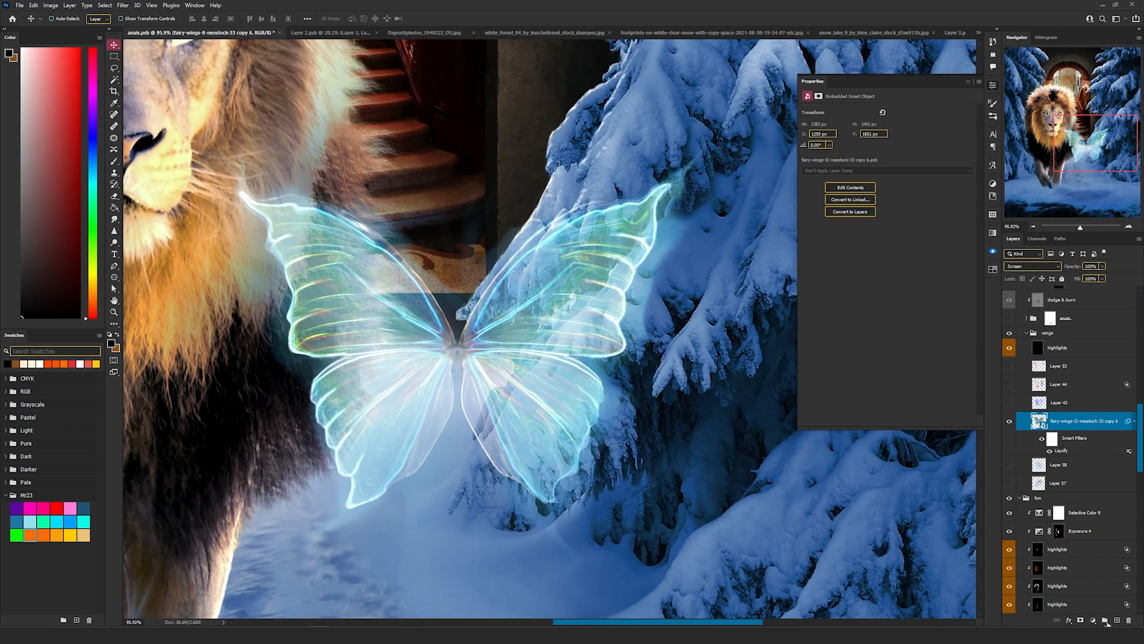
left_click(1117, 620)
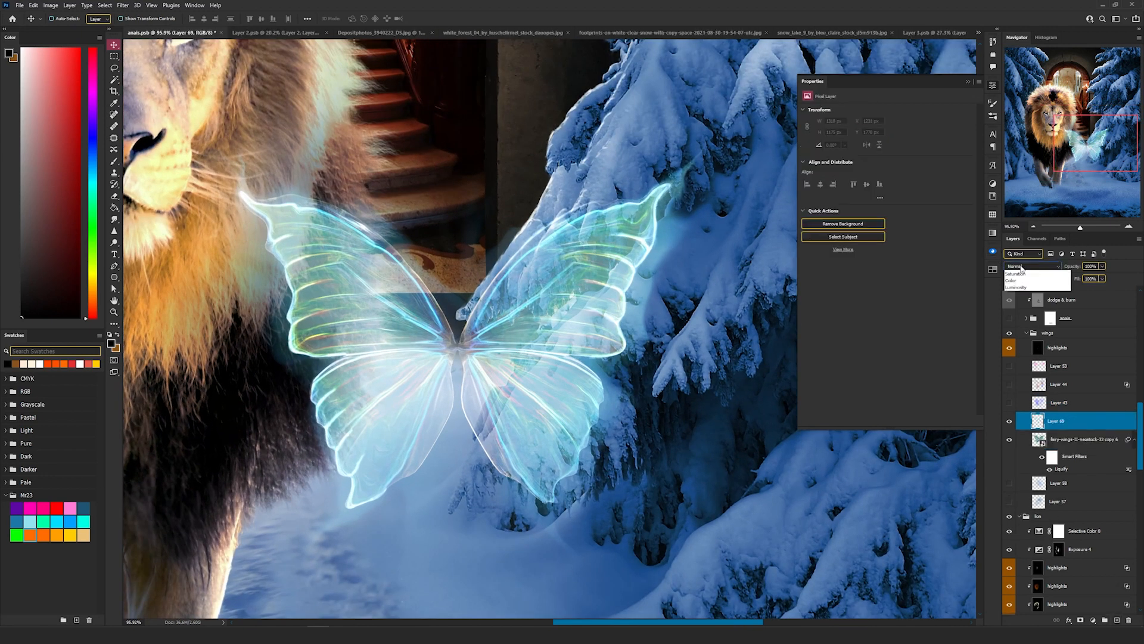
Set the new layer above the fairy wings to Color Dodge and paint a soft saturated blue glow over the wings' centre
left_click(1022, 268)
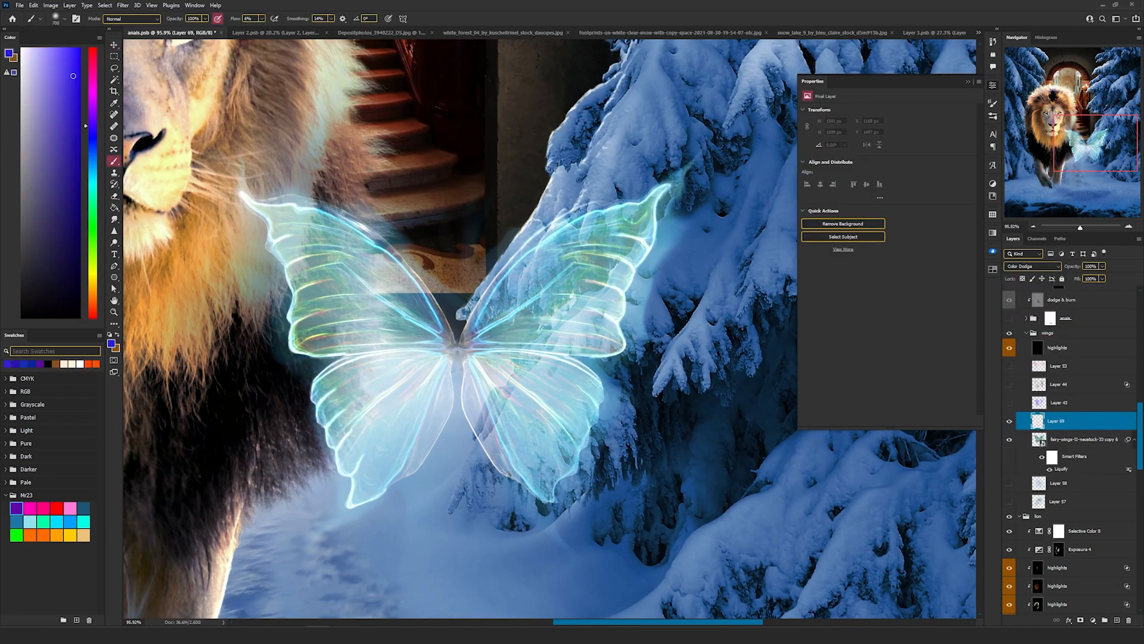
left_click_drag(73, 76, 80, 67)
mouse_move(398, 346)
left_mouse_down()
mouse_move(460, 281)
mouse_move(452, 265)
left_mouse_up()
key("v")
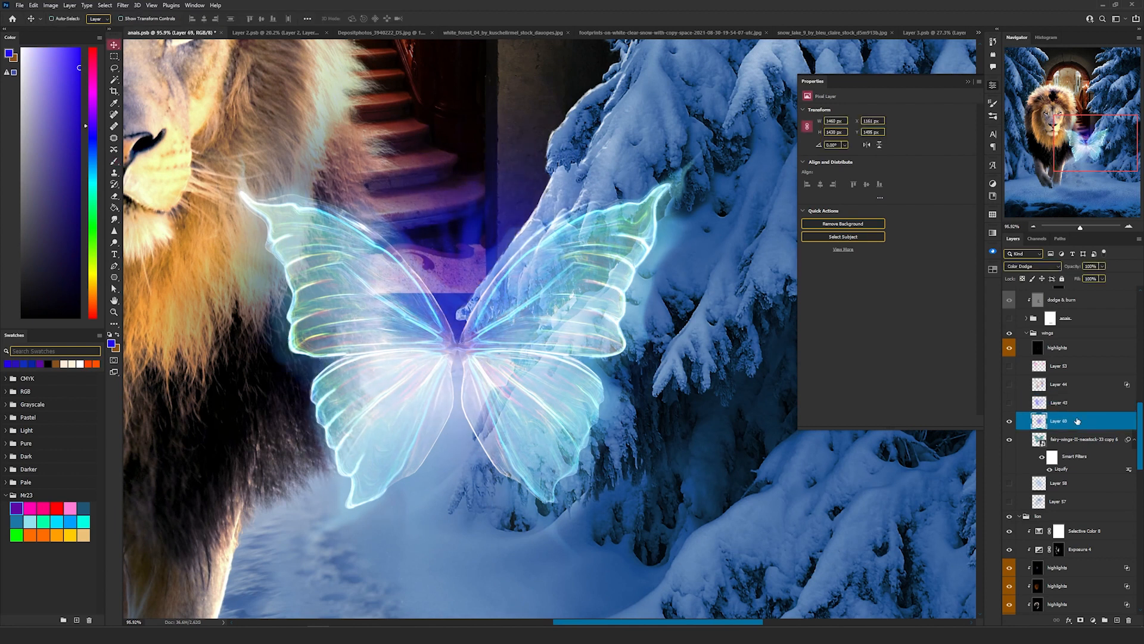
Add another layer above it in Color blend mode and split its Blend If black point for the underlying layer to 0 / 100
left_click(1117, 621)
left_click(1029, 267)
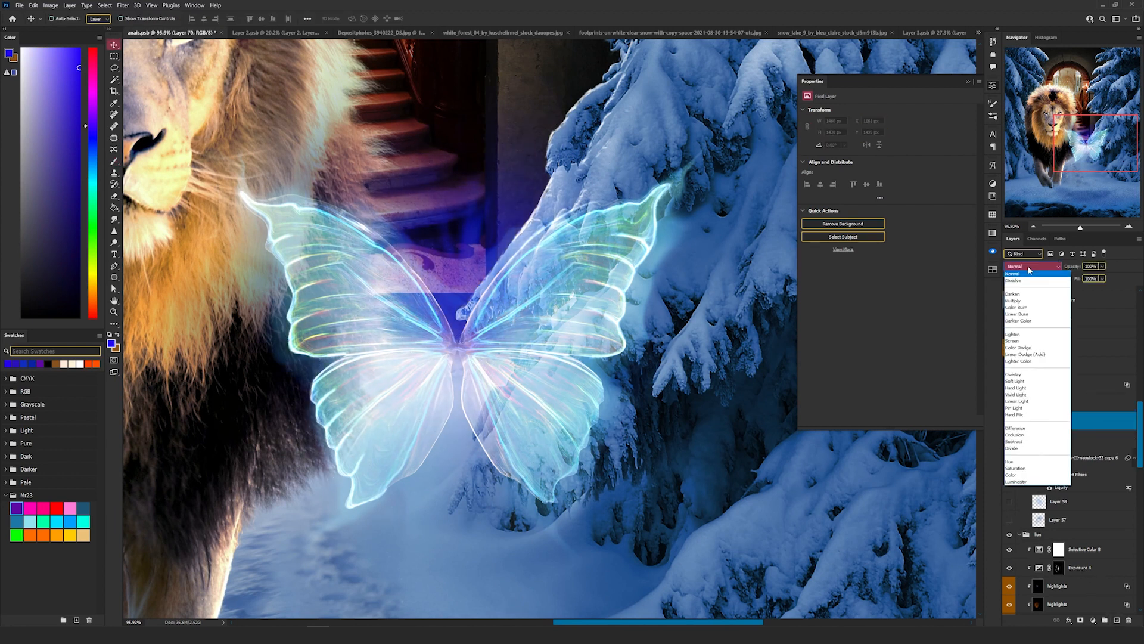
left_click(1013, 475)
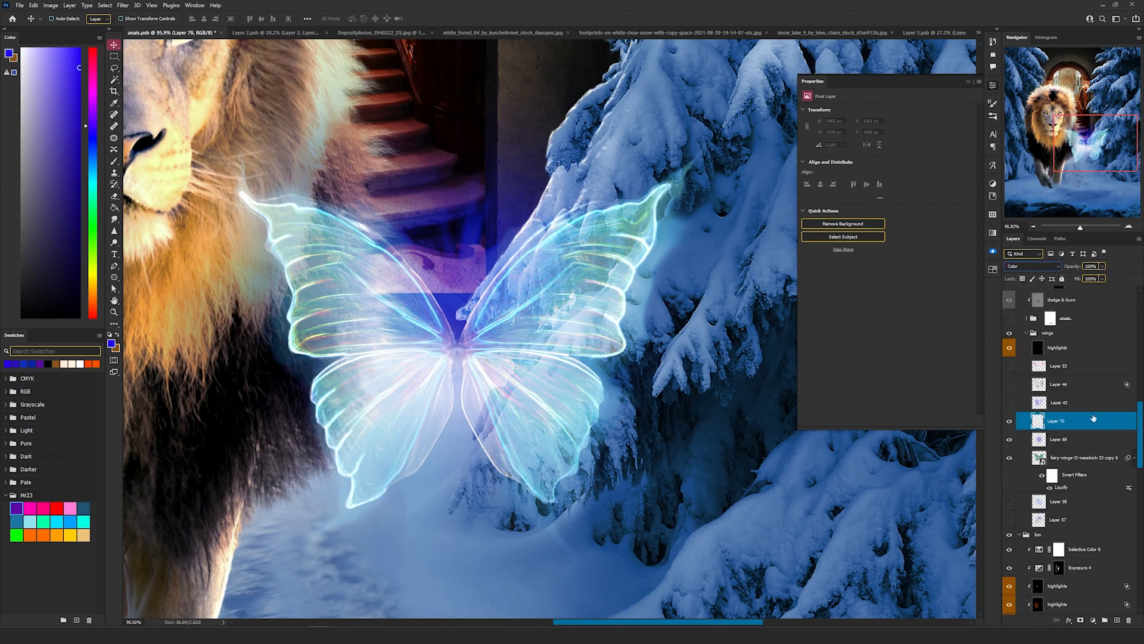
double_click(1102, 422)
left_click_drag(866, 284, 910, 285)
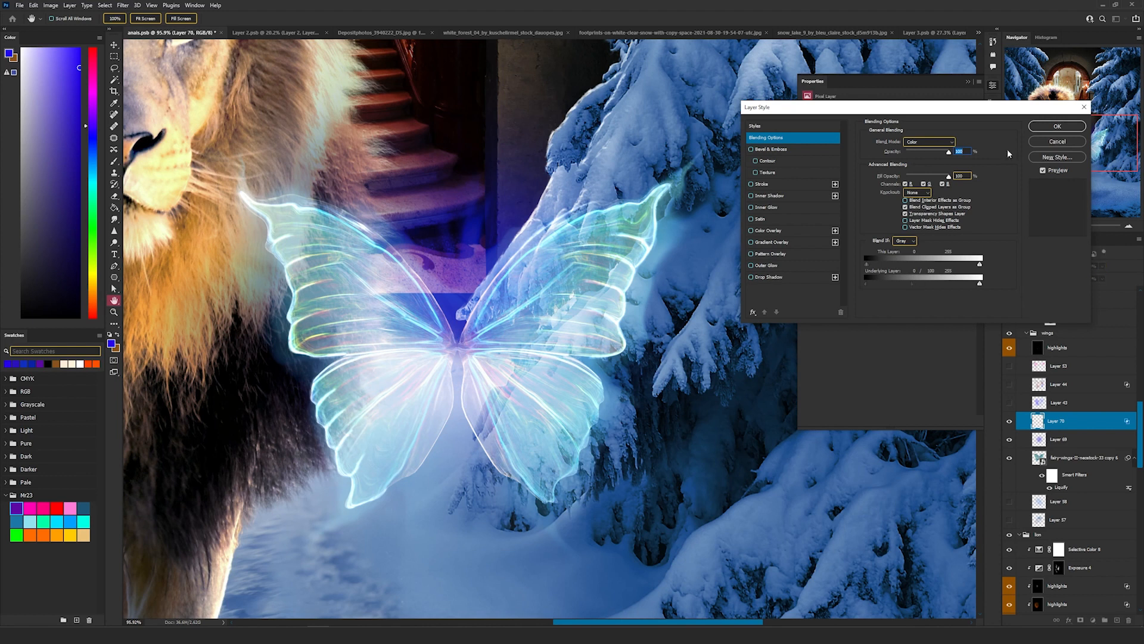
left_click(1058, 126)
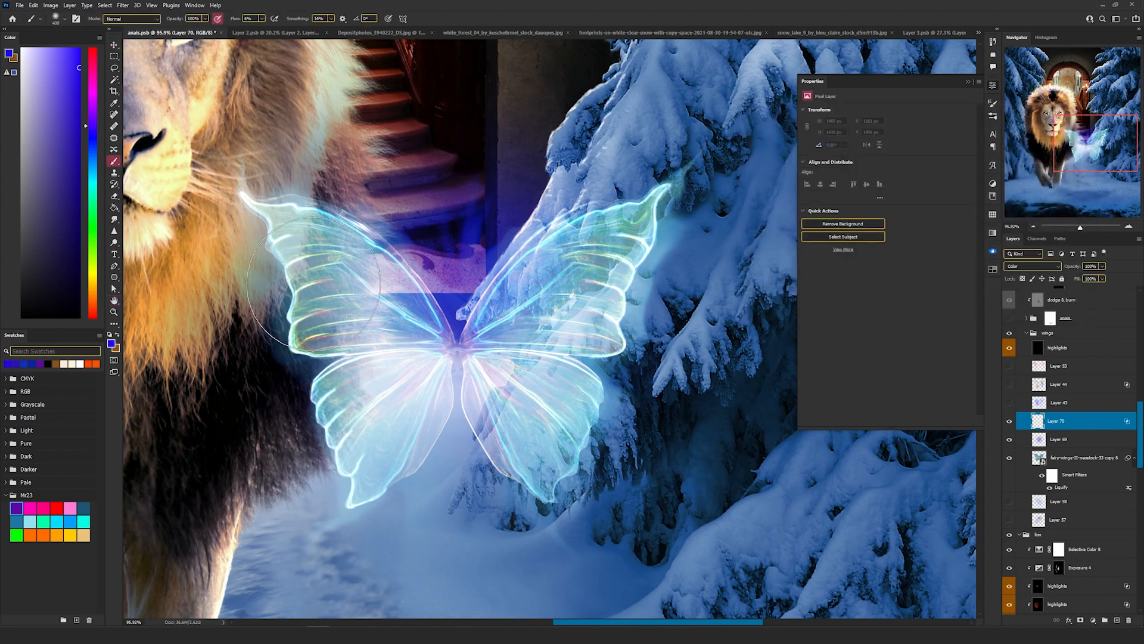
Brush soft magenta-pink across the inner and upper parts of both fairy wings on the Color layer
left_click(45, 506)
mouse_move(459, 244)
left_mouse_down()
mouse_move(393, 250)
mouse_move(571, 248)
mouse_move(508, 275)
mouse_move(520, 317)
left_mouse_up()
mouse_move(341, 364)
left_mouse_down()
mouse_move(441, 429)
mouse_move(536, 397)
mouse_move(580, 292)
left_mouse_up()
key("v")
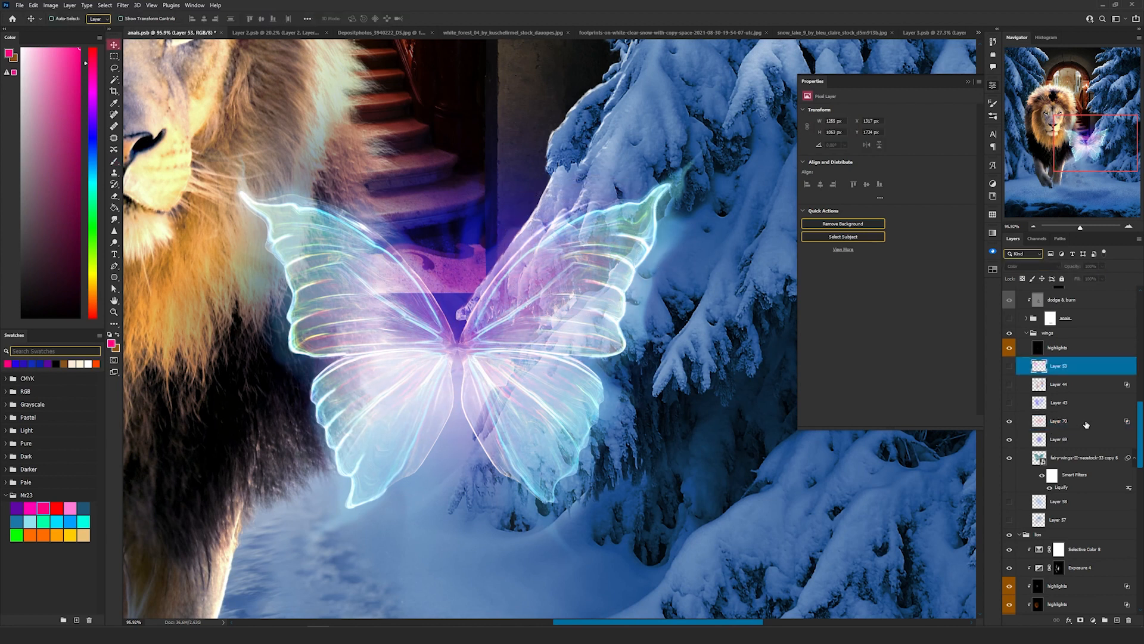
Add a third layer above the pink one in Overlay mode and brush soft orange over the inner and upper wings
left_click(1116, 621)
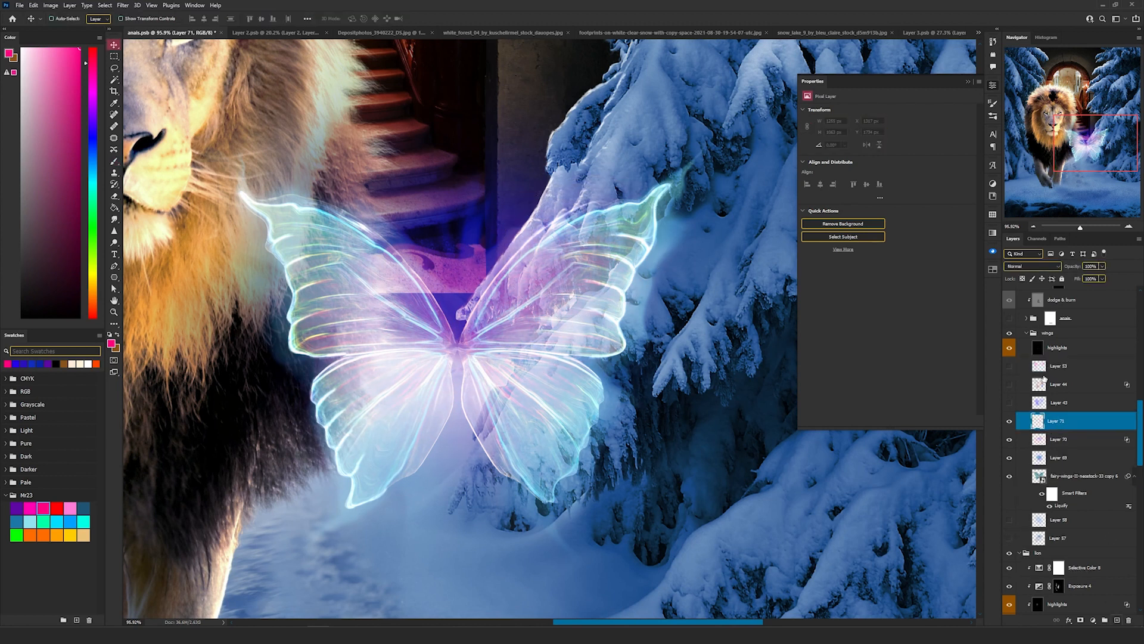
left_click(1024, 263)
left_click(1031, 364)
key("b")
left_click(55, 507)
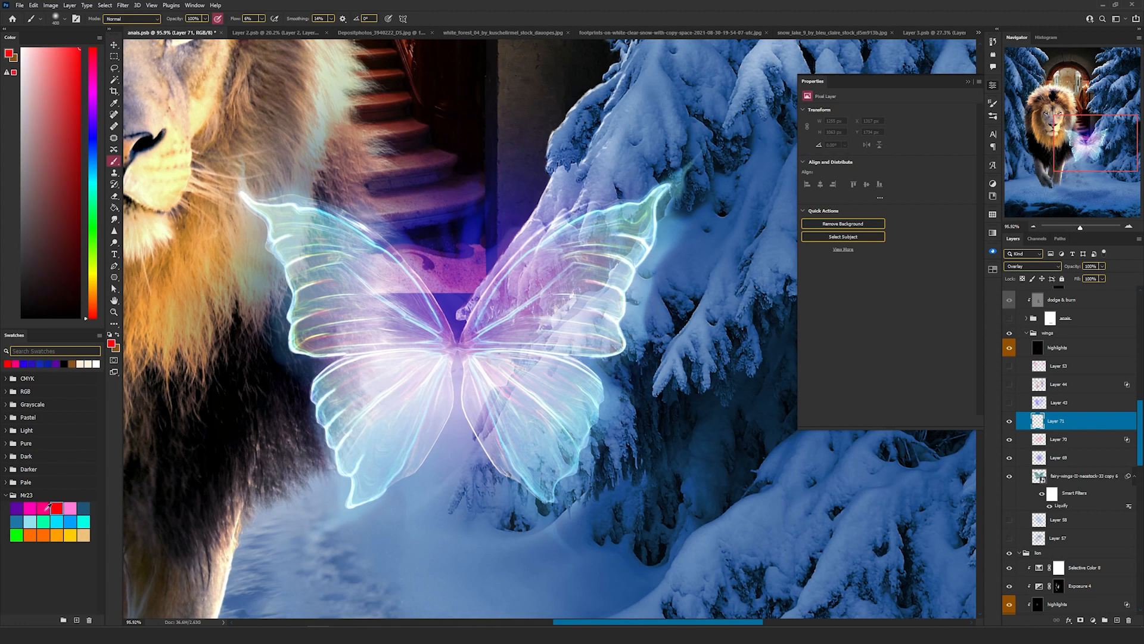
left_click(29, 534)
mouse_move(428, 305)
left_mouse_down()
mouse_move(452, 297)
mouse_move(442, 350)
mouse_move(523, 285)
mouse_move(526, 295)
mouse_move(463, 344)
mouse_move(364, 345)
mouse_move(439, 374)
mouse_move(402, 383)
mouse_move(542, 302)
mouse_move(652, 206)
left_mouse_up()
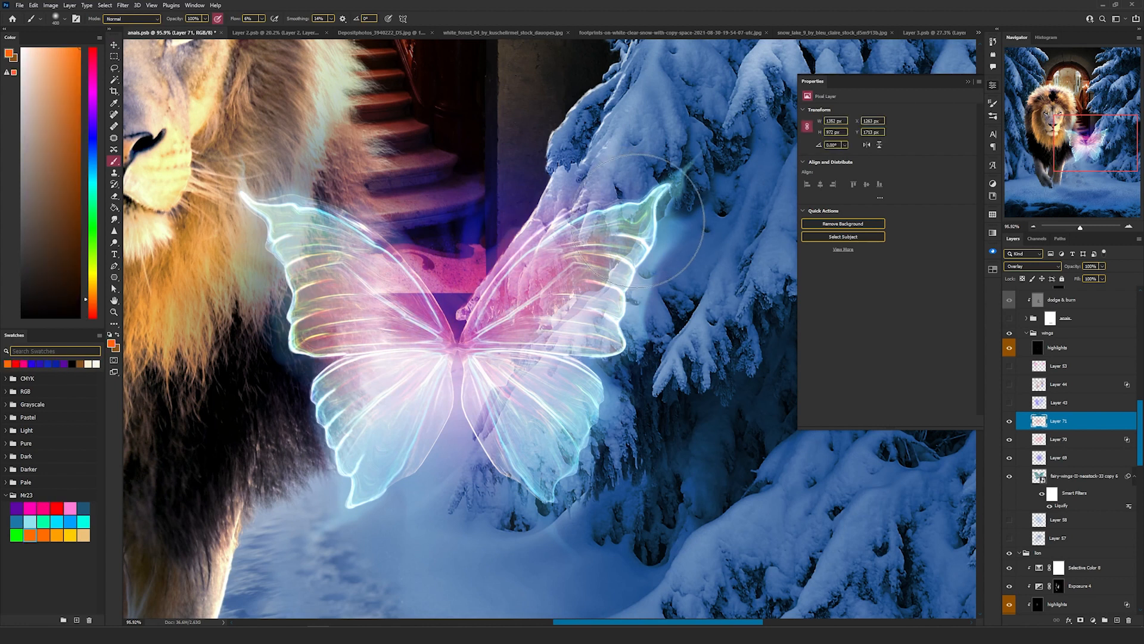
key("v")
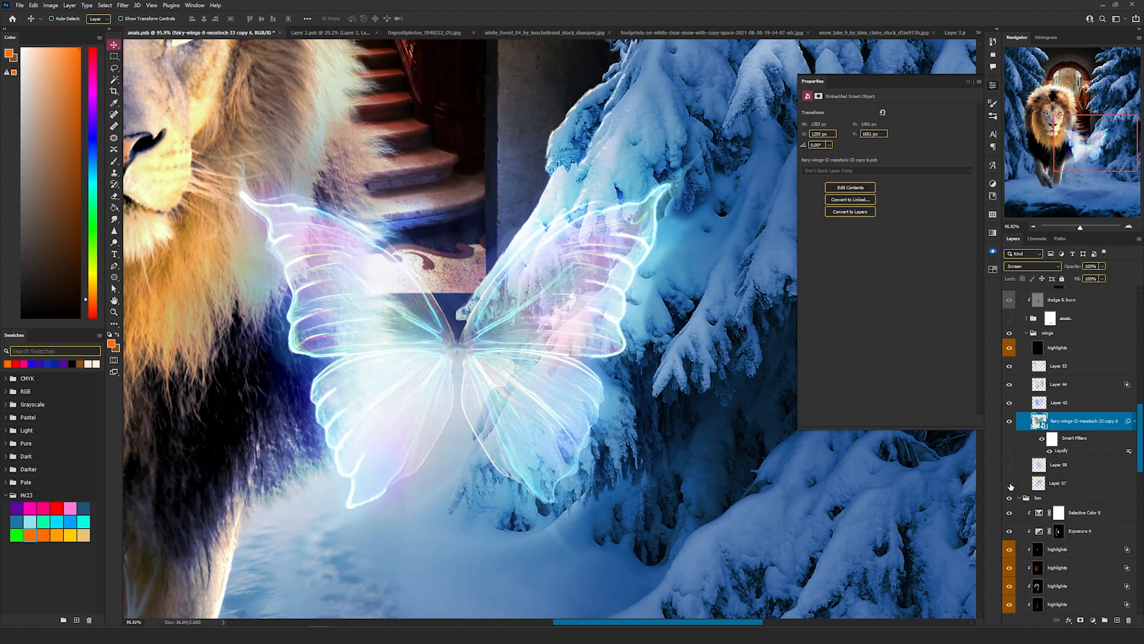
Turn on the Layer 57 and Layer 58 glow layers beneath the fairy wings smart object
left_click(1083, 486)
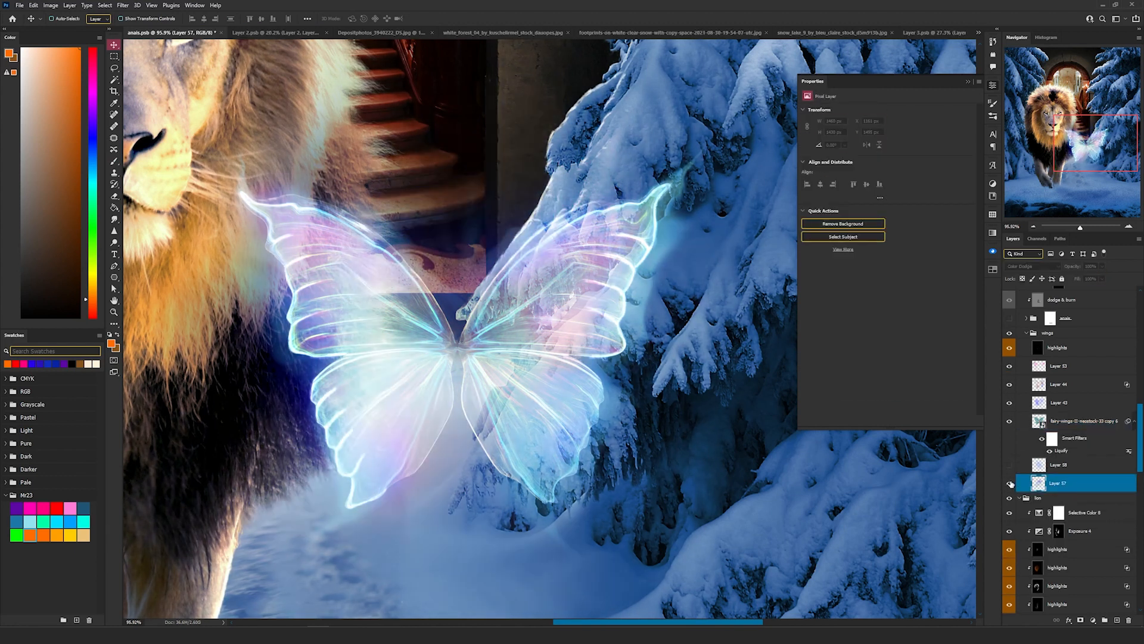
left_click(1010, 483)
scroll(485, 318, "down", 4)
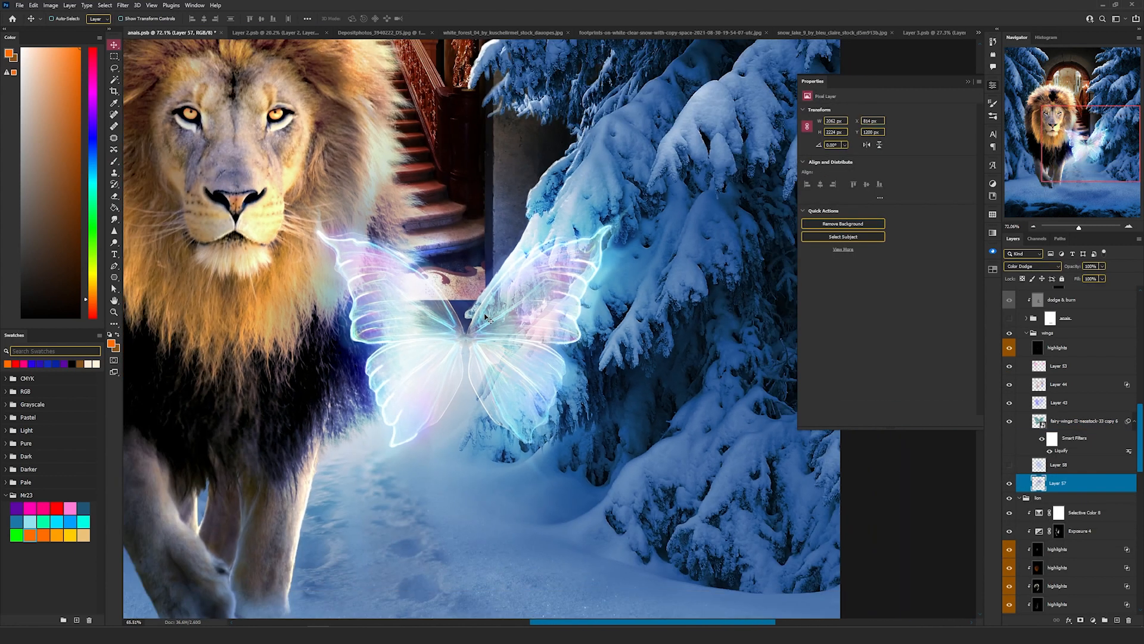
left_click_drag(529, 318, 528, 342)
key("ctrl+z")
left_click(1011, 465)
left_click(1049, 466)
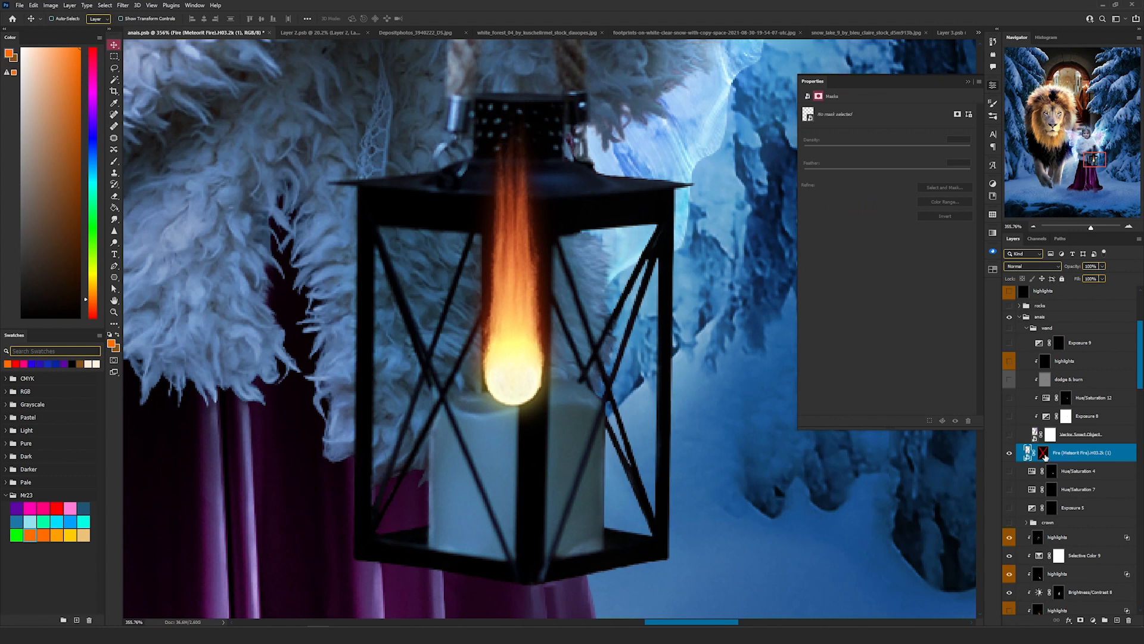
Re-enable the layer masks on the meteorite fire layer and Hue/Saturation 4 to confine the flame and warm tint to the lantern
left_click(1042, 457, "shift")
scroll(552, 330, "down", 3)
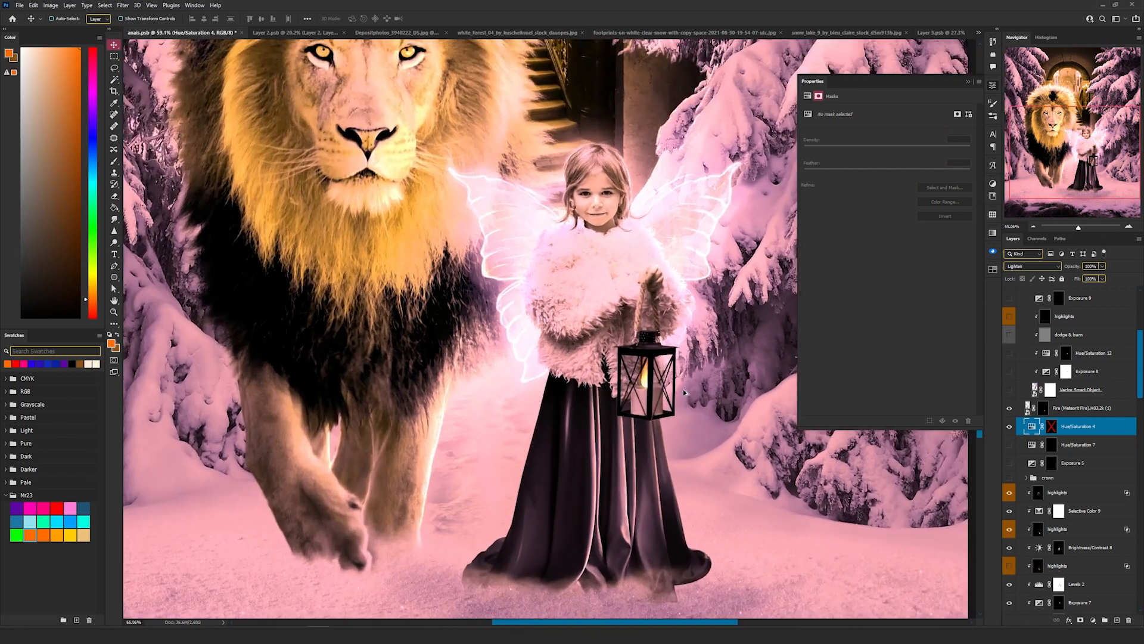
scroll(574, 444, "up", 3)
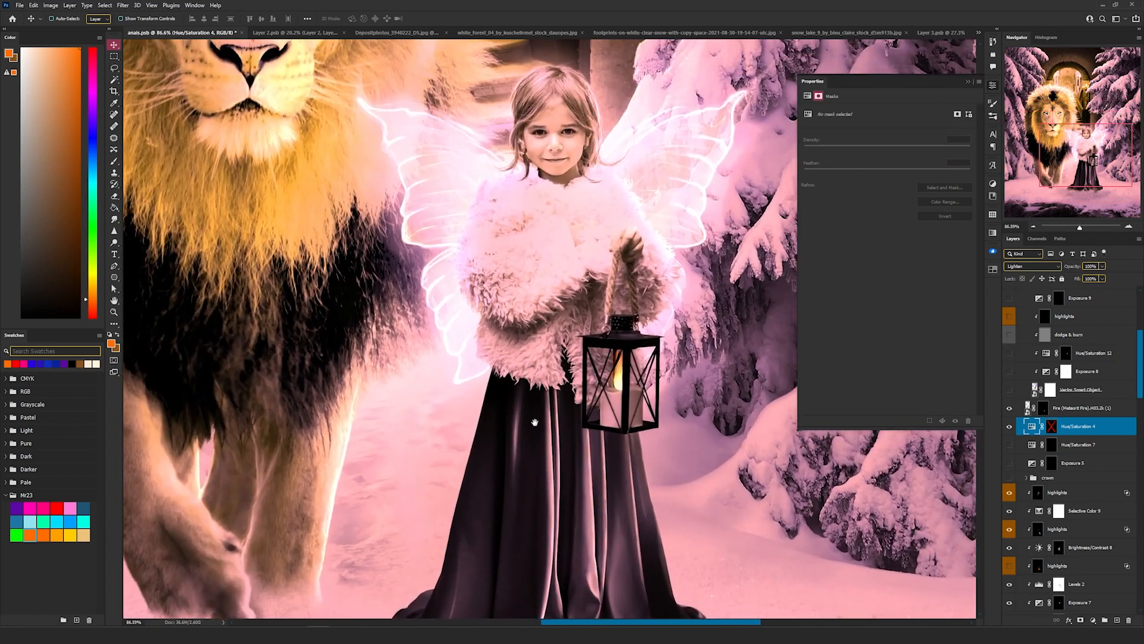
scroll(574, 444, "up", 4)
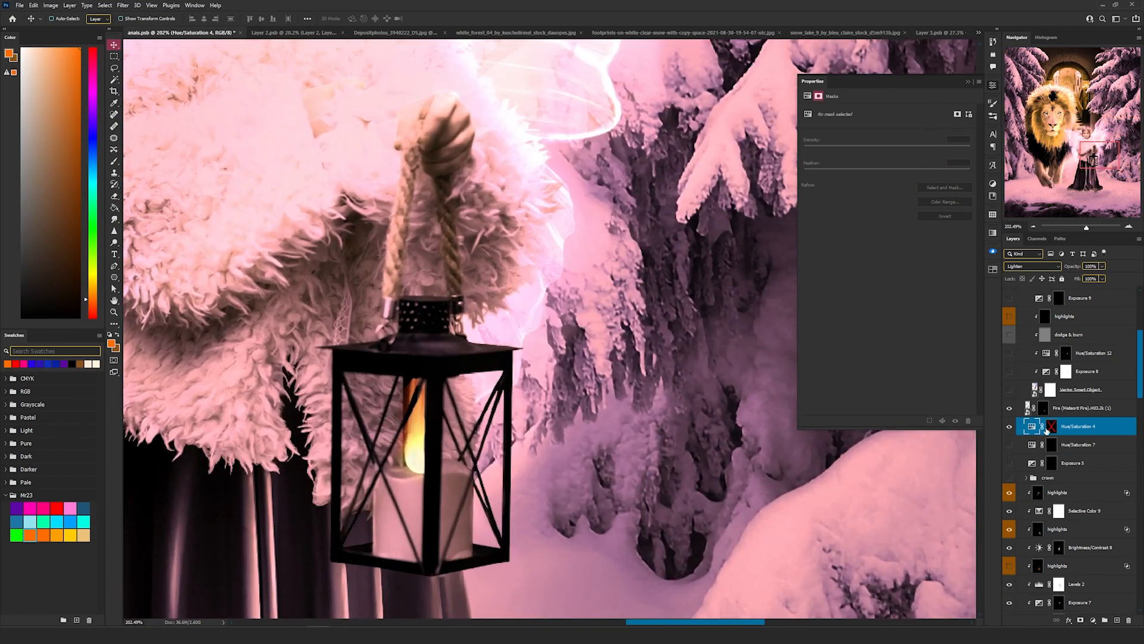
left_click(1050, 427, "shift")
scroll(412, 456, "up", 3)
scroll(421, 457, "down", 3)
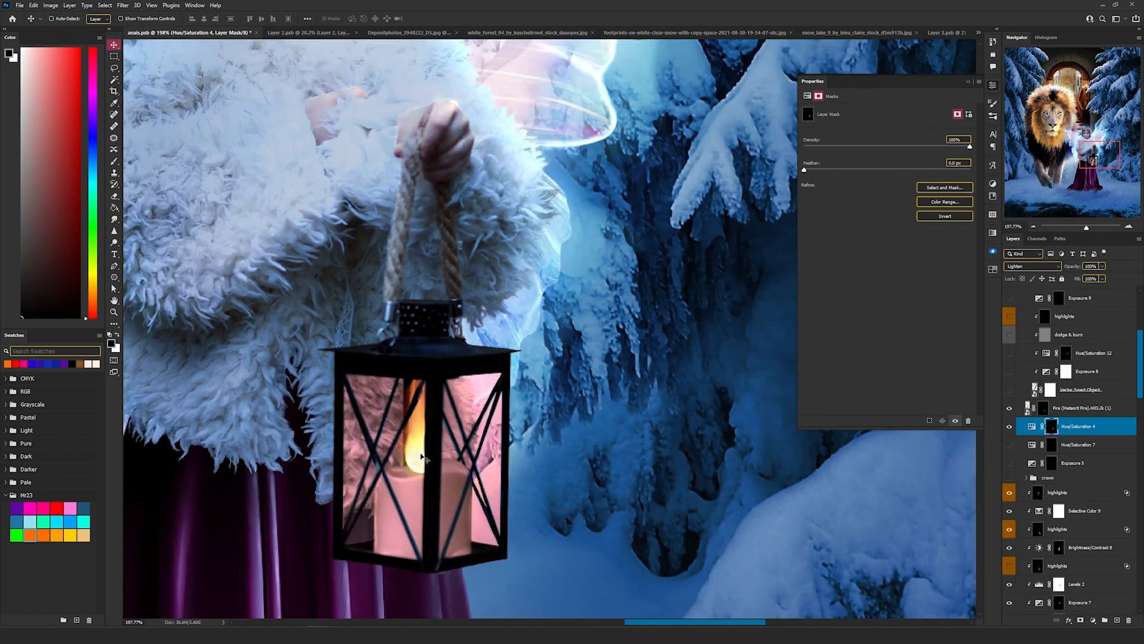
left_click_drag(424, 424, 496, 392)
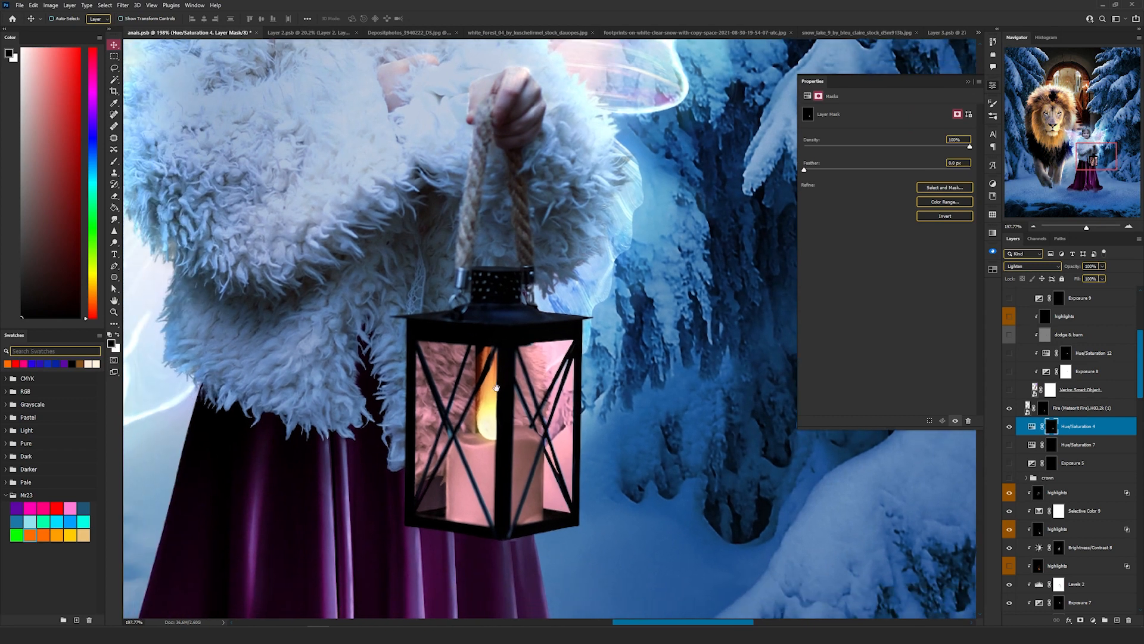
left_click(1033, 267)
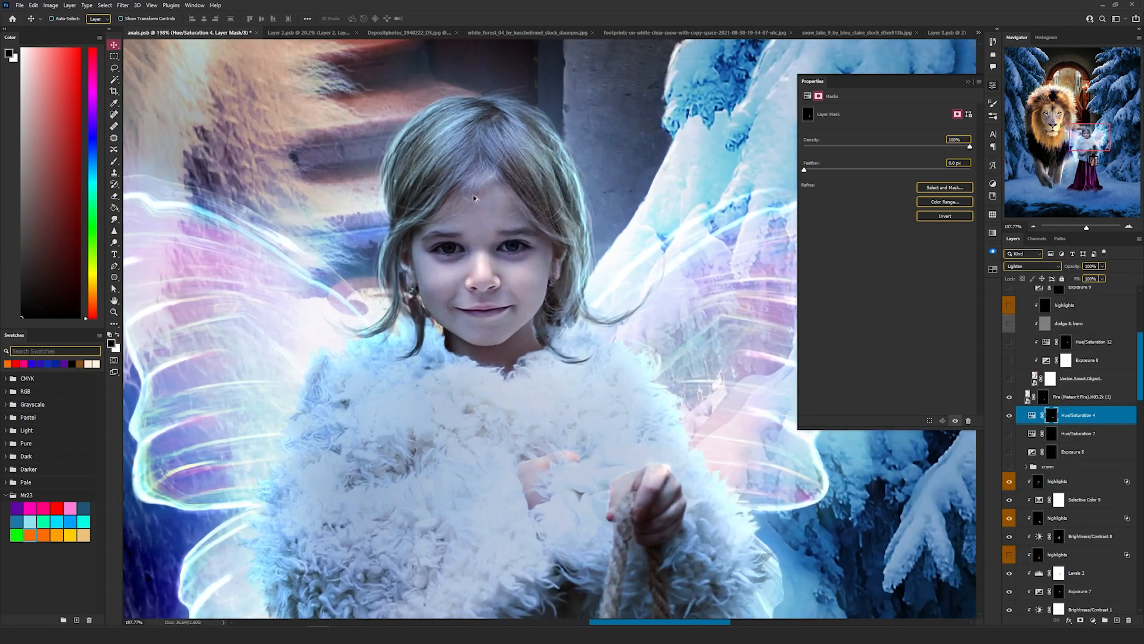
Turn on the Hue/Saturation 7 and Exposure 5 adjustments for the girl's eyes and open their settings
scroll(459, 207, "up", 3)
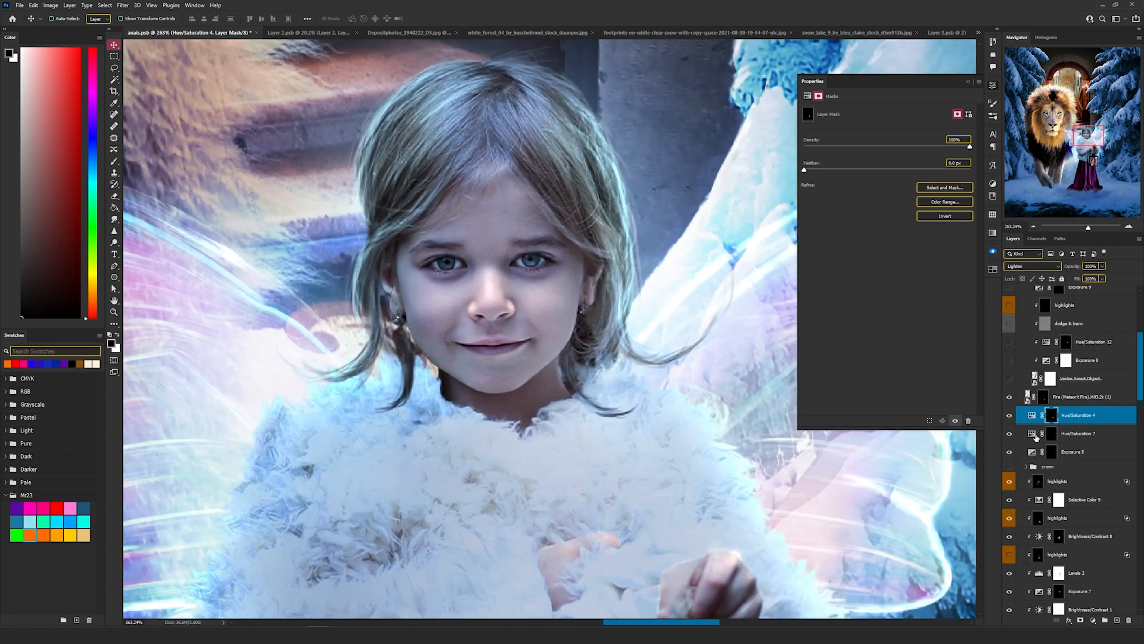
left_click(1036, 438)
scroll(524, 295, "down", 5)
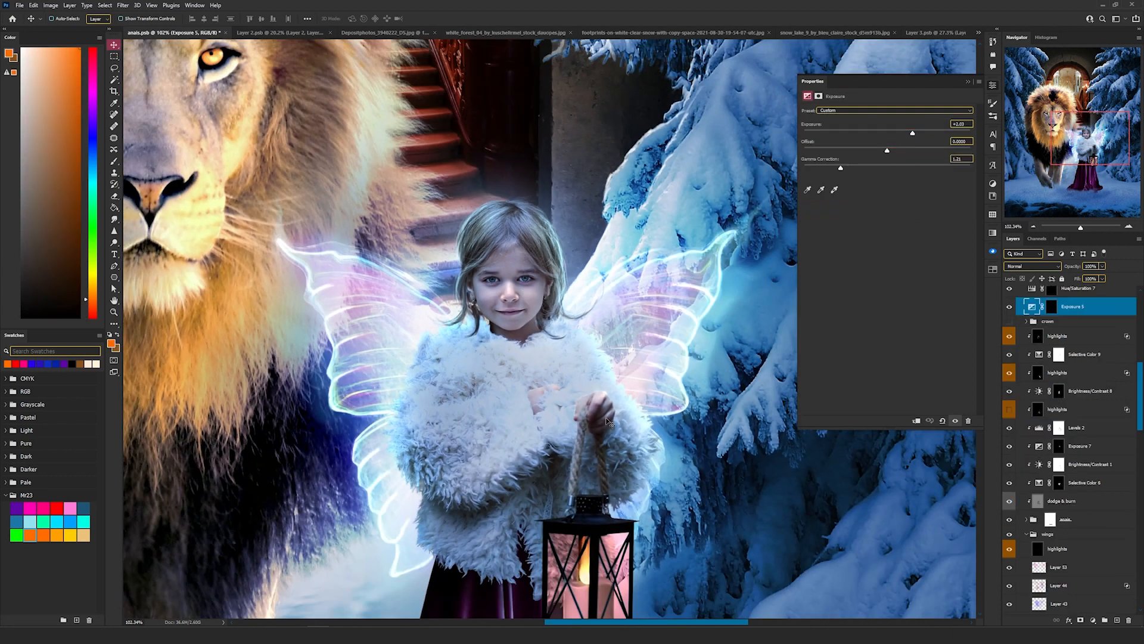
left_click_drag(563, 397, 498, 157)
scroll(506, 190, "down", 3)
left_click_drag(525, 195, 531, 261)
Turn on and select the Linear Dodge (Add) highlights layer above Levels 2, adding warm lantern light to the coat and dress
left_click(1010, 410)
left_click(1055, 409)
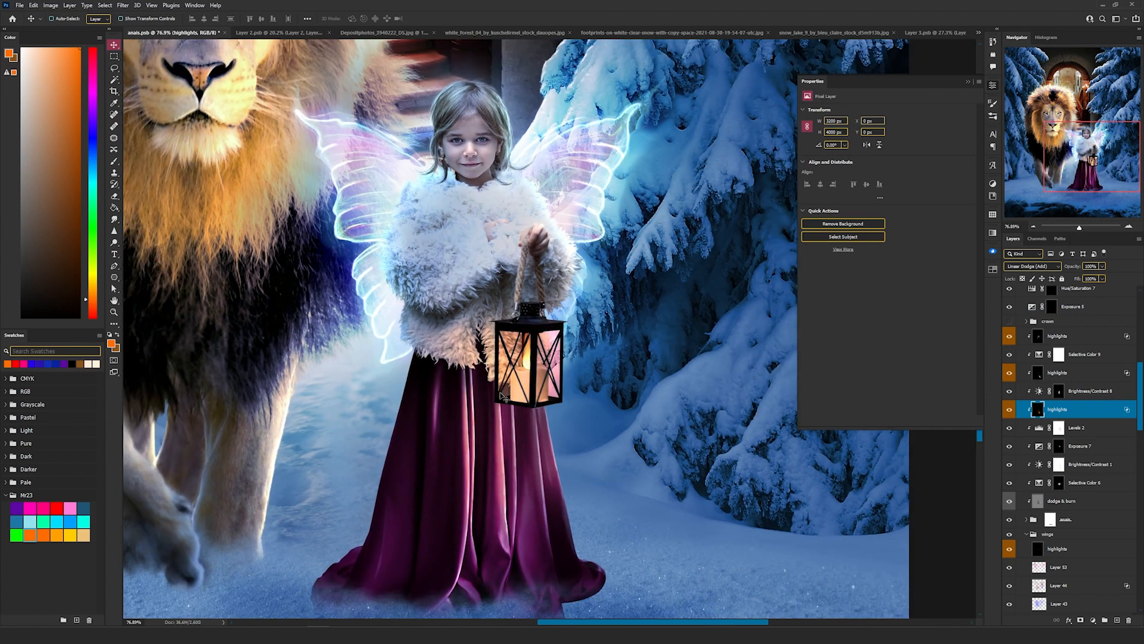
left_click_drag(500, 405, 492, 438)
scroll(493, 440, "down", 2)
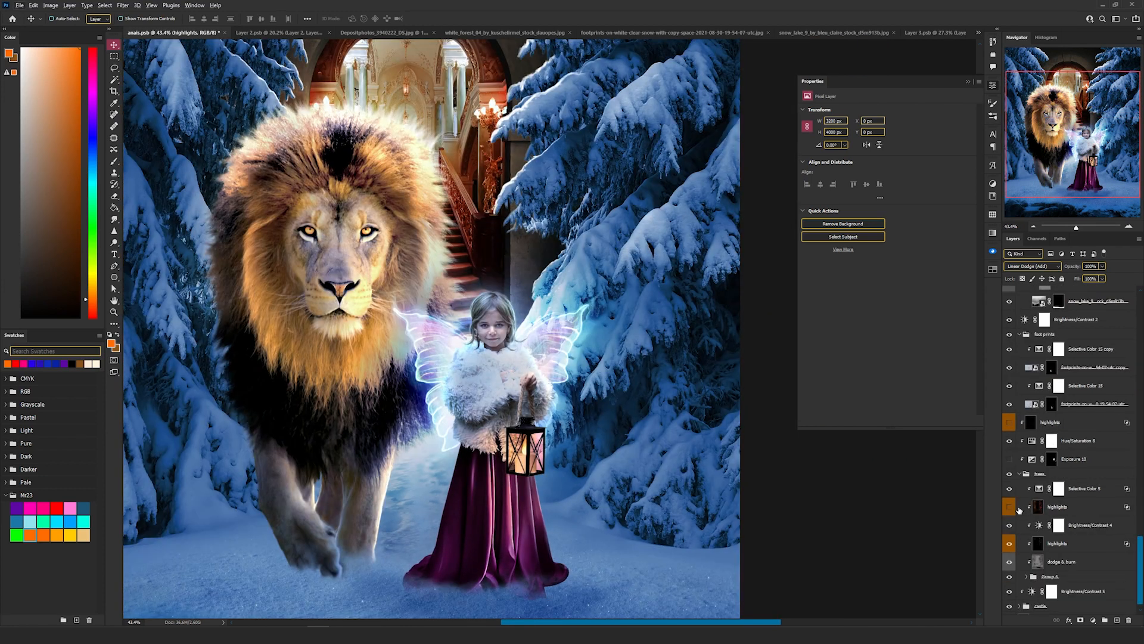
Turn on the trees' highlights layer below Selective Color 5 and toggle its visibility to compare the light on the branches
scroll(593, 443, "up", 2)
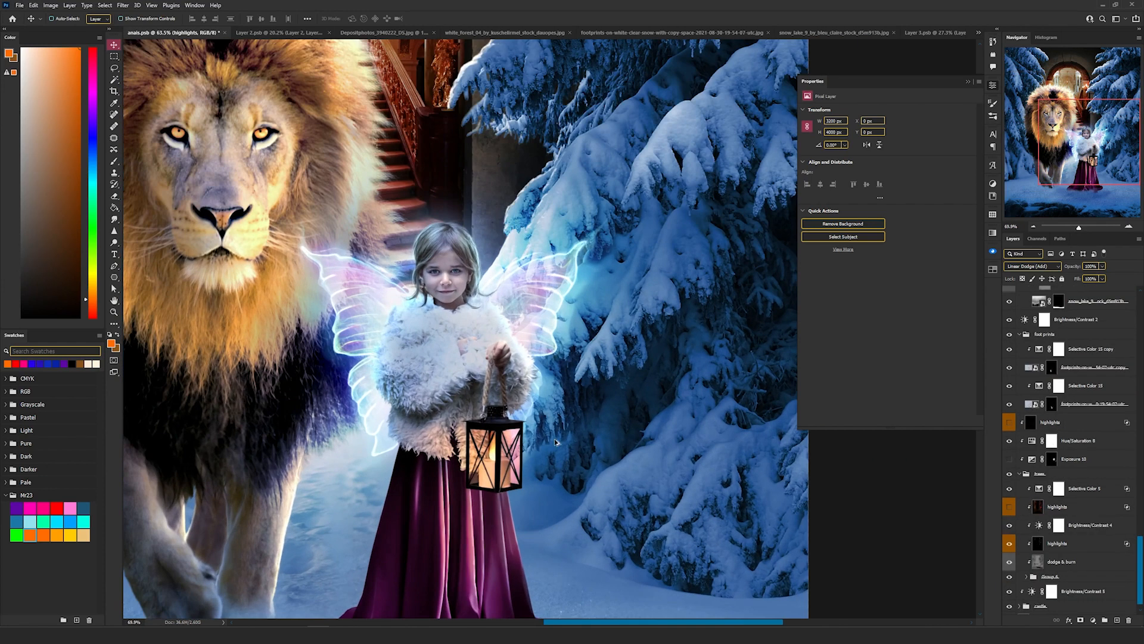
left_click(1035, 507)
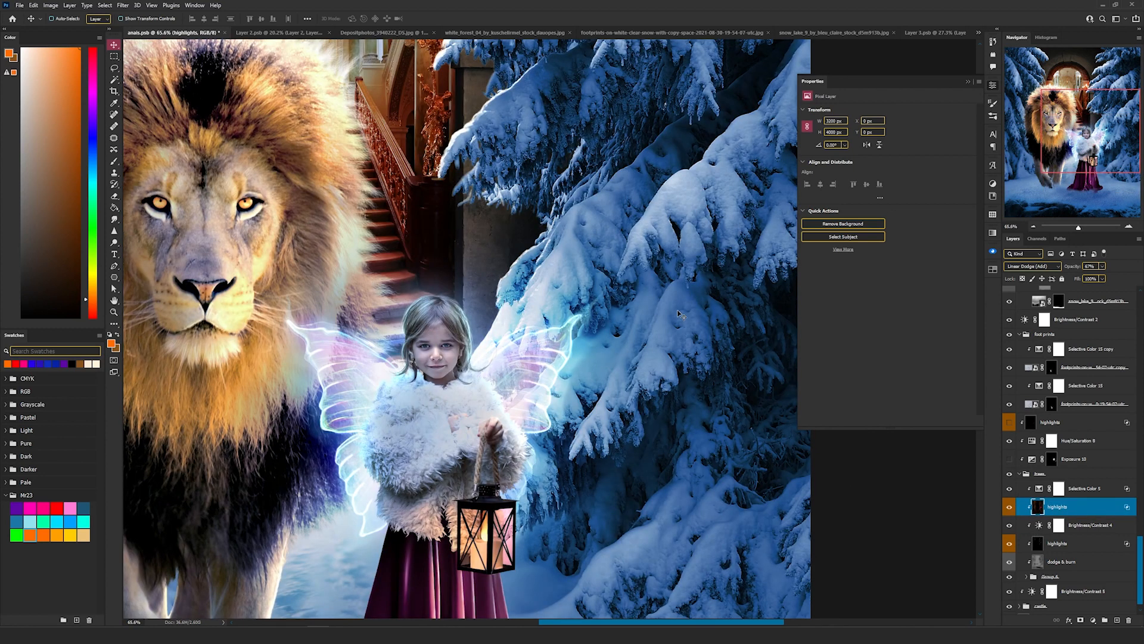
scroll(674, 308, "up", 3)
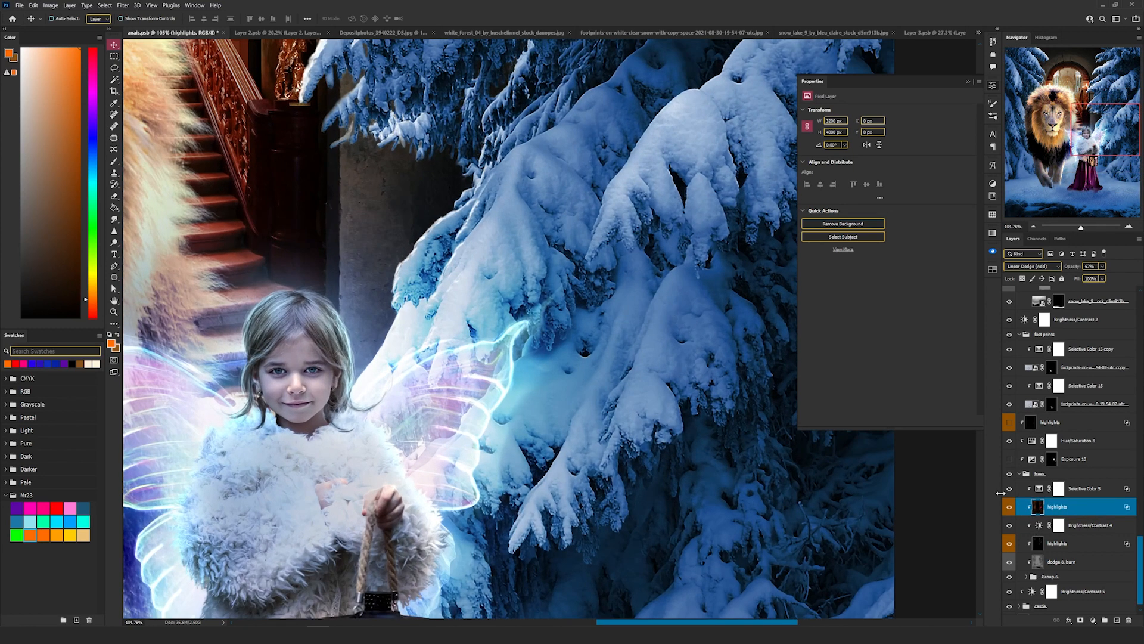
left_click(1009, 508)
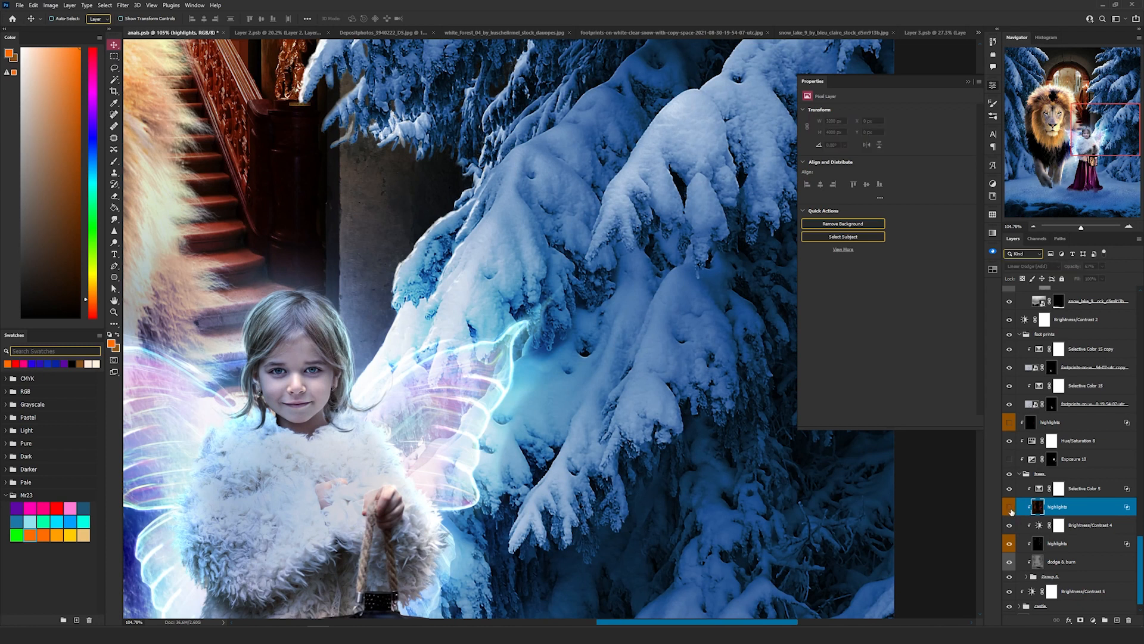
left_click(1010, 507)
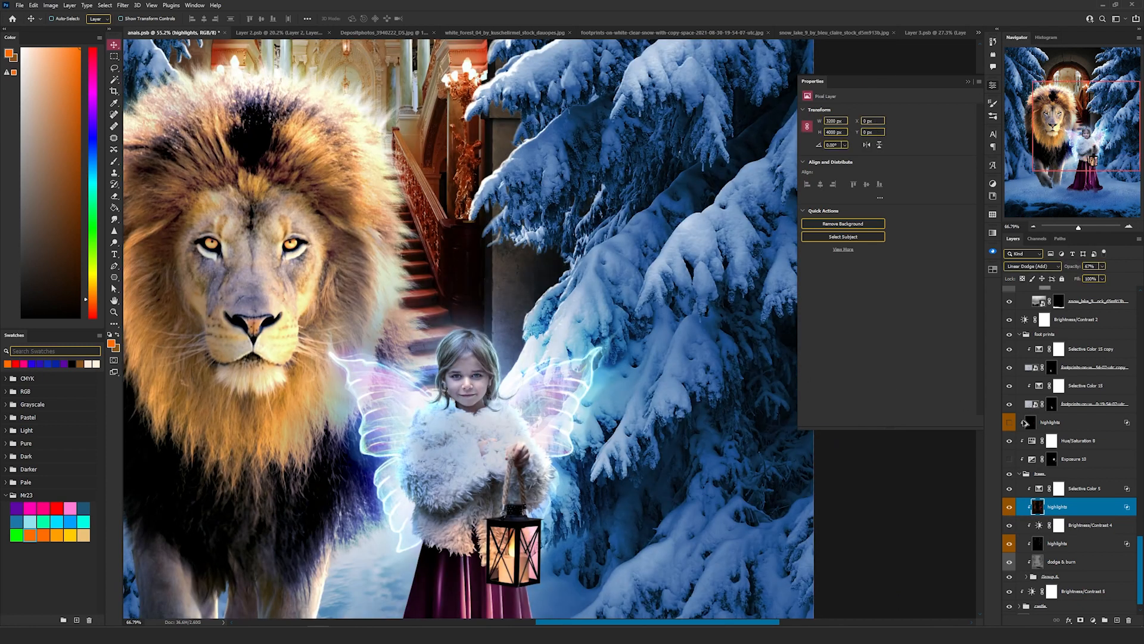
Turn on the highlights layer above Hue/Saturation 8 for pink light on the branches, and toggle Exposure 10 to compare its effect
left_click(1009, 422)
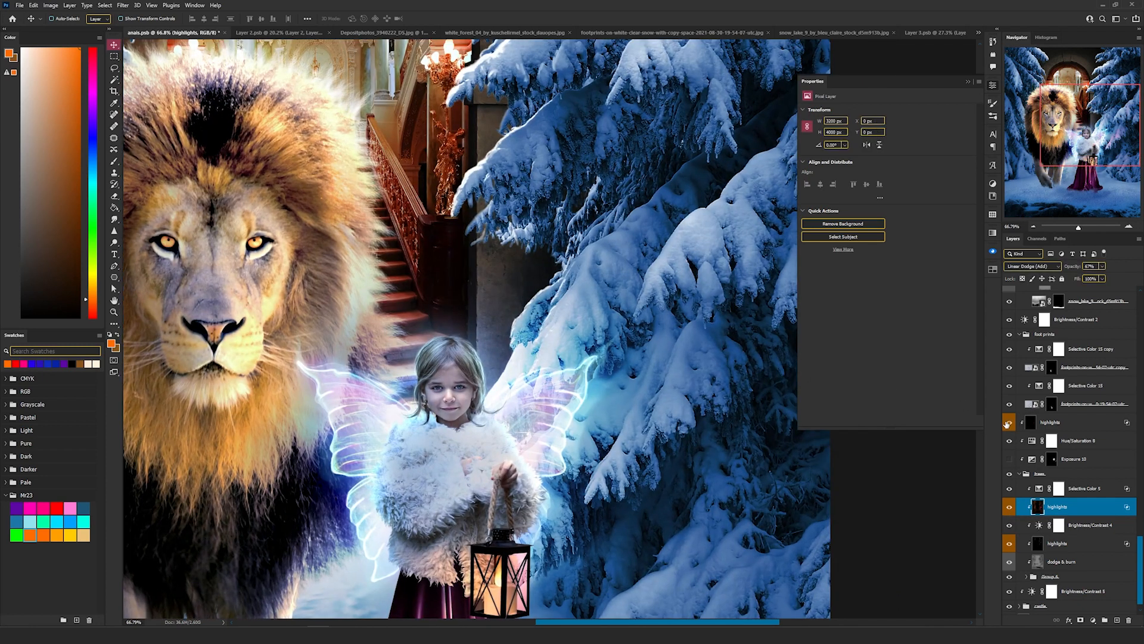
left_click_drag(704, 389, 619, 329)
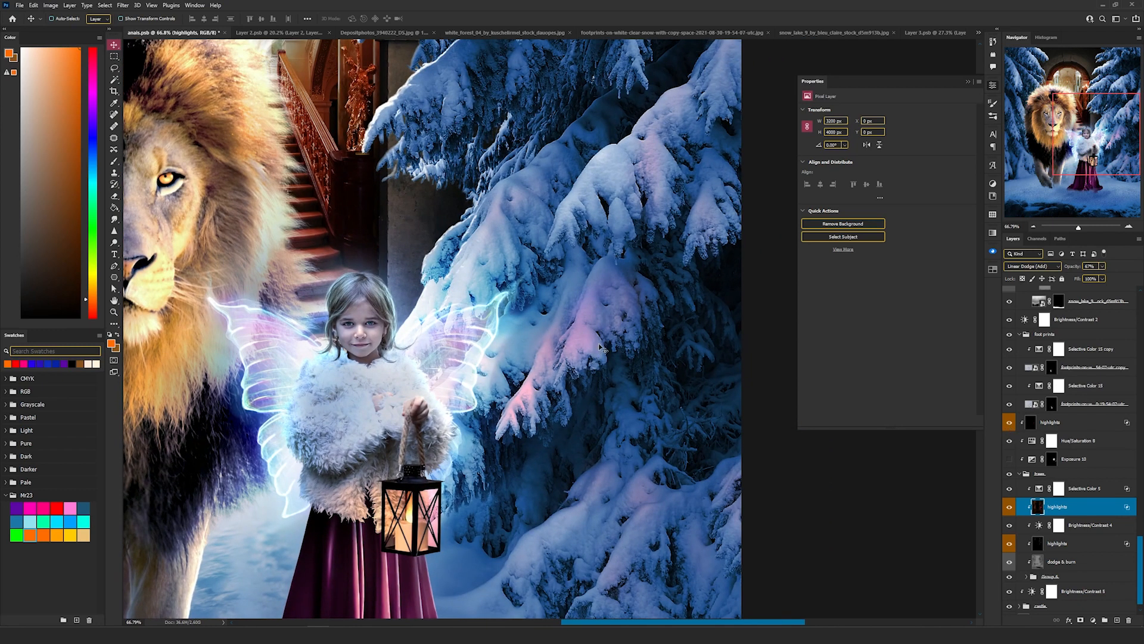
left_click(1009, 459)
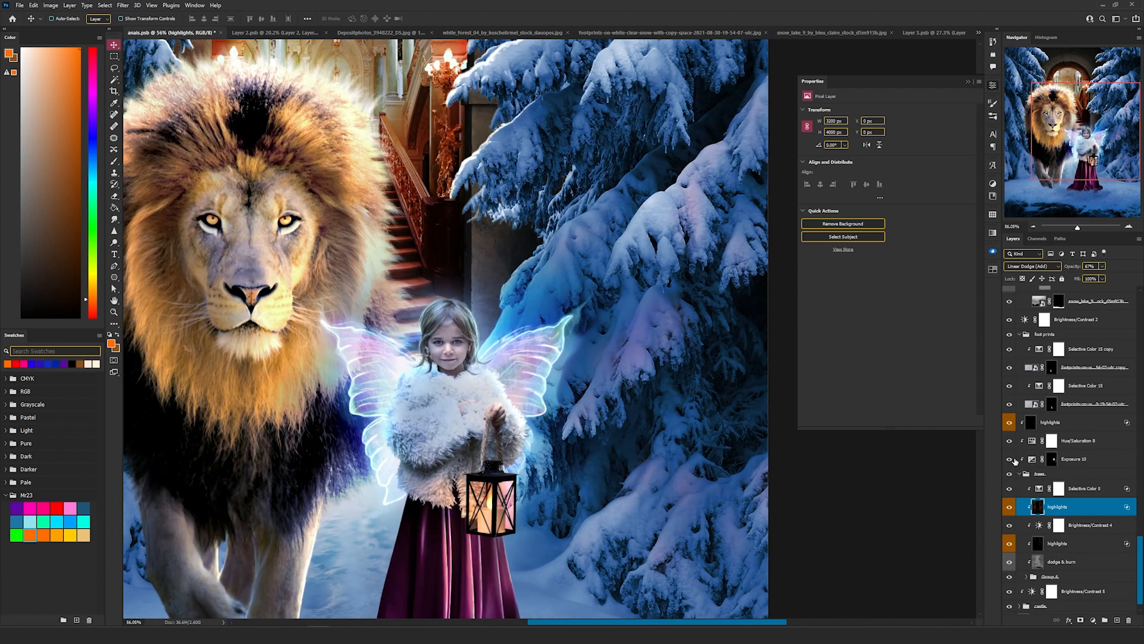
left_click(1009, 459)
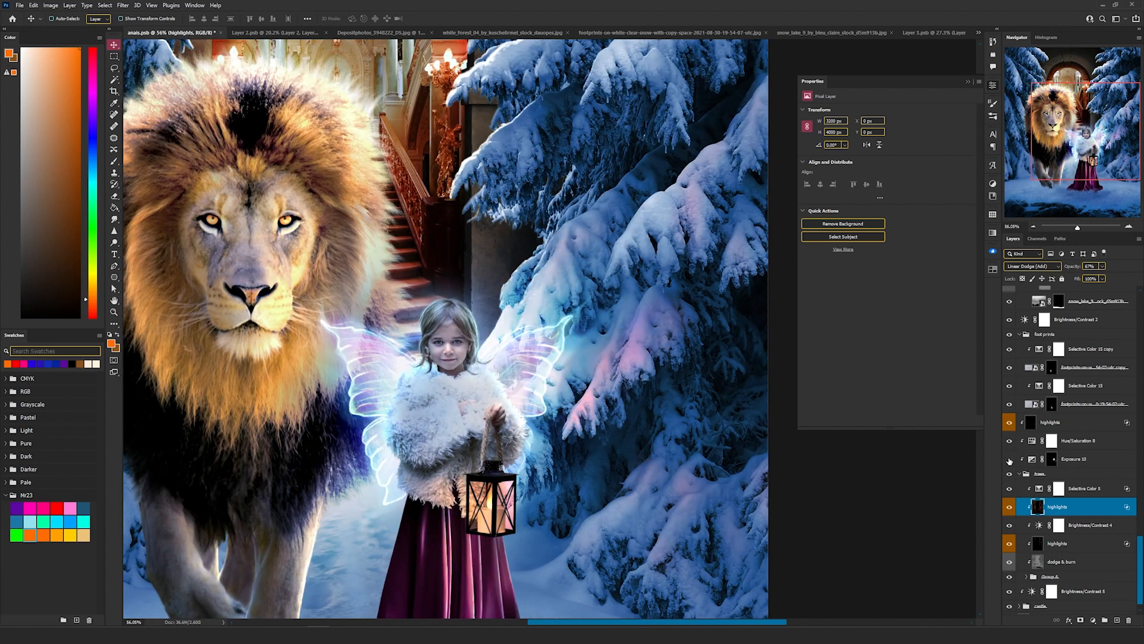
left_click(1009, 459)
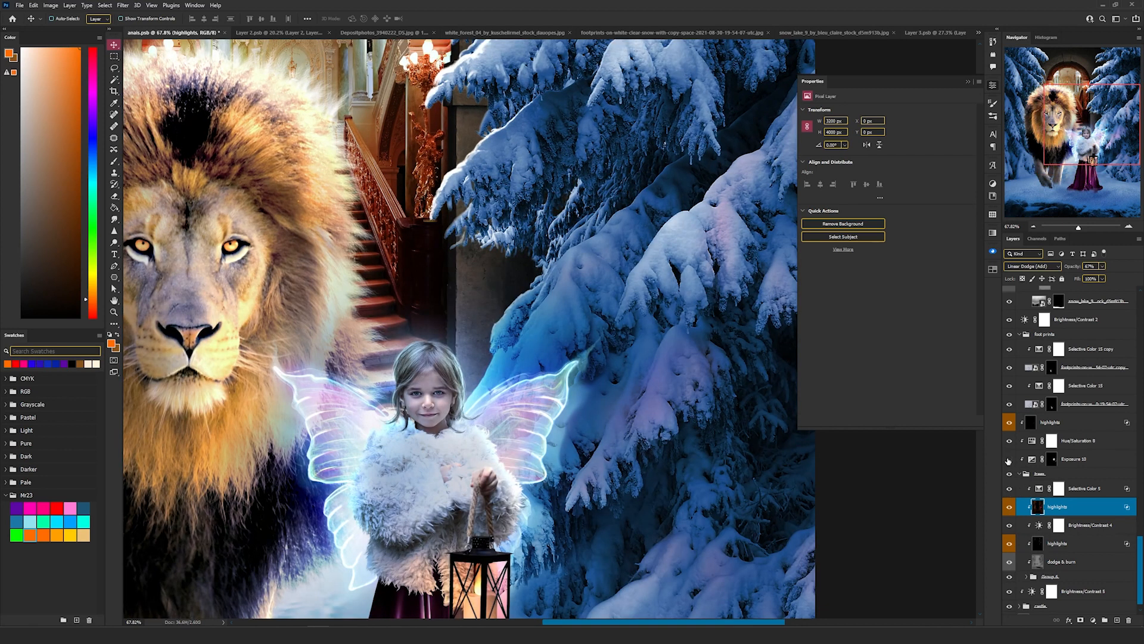
left_click(1008, 459)
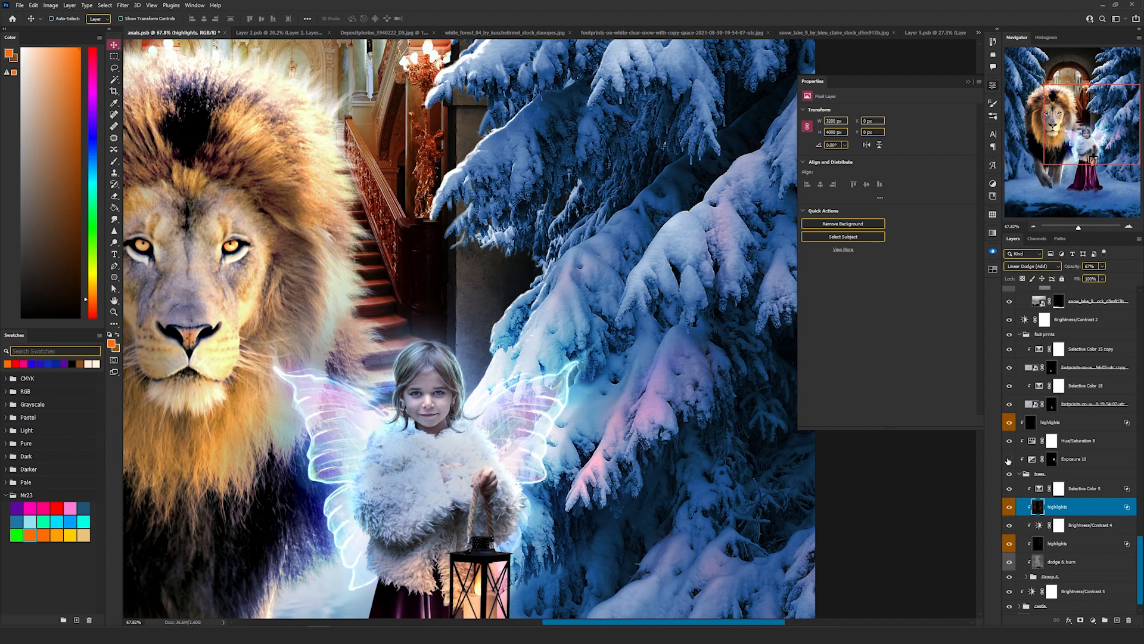
Toggle Exposure 10 once more, and turn on Layer 22 and Layer 22 copy in the front rocks group to add snow sparkle
left_click(1008, 459)
key("ctrl+0")
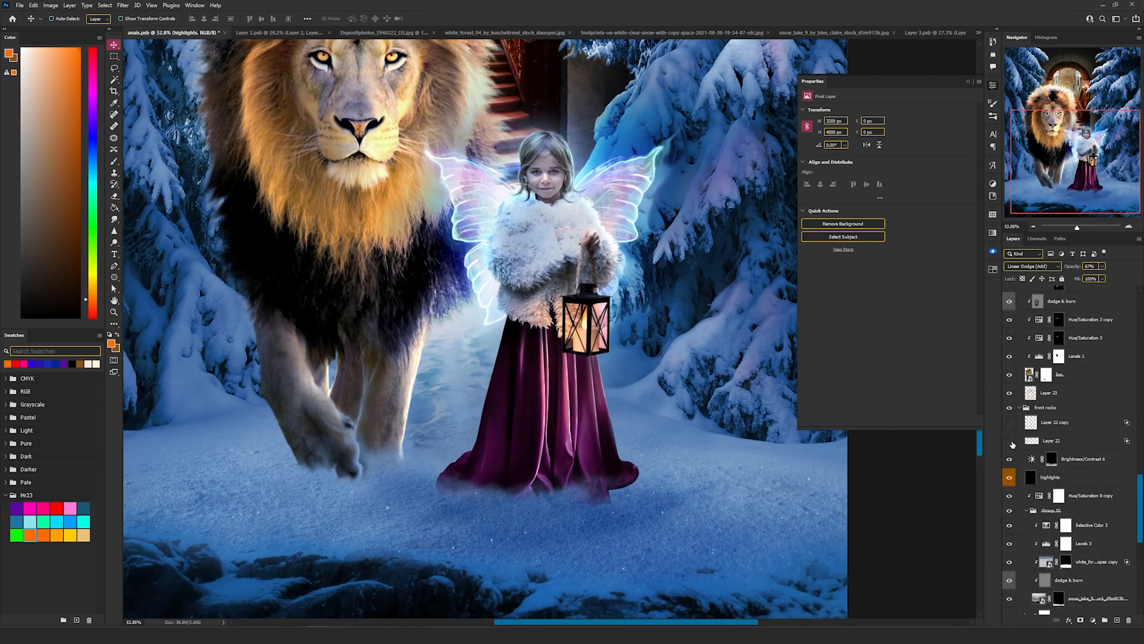
left_click(1011, 444)
left_click(1009, 423)
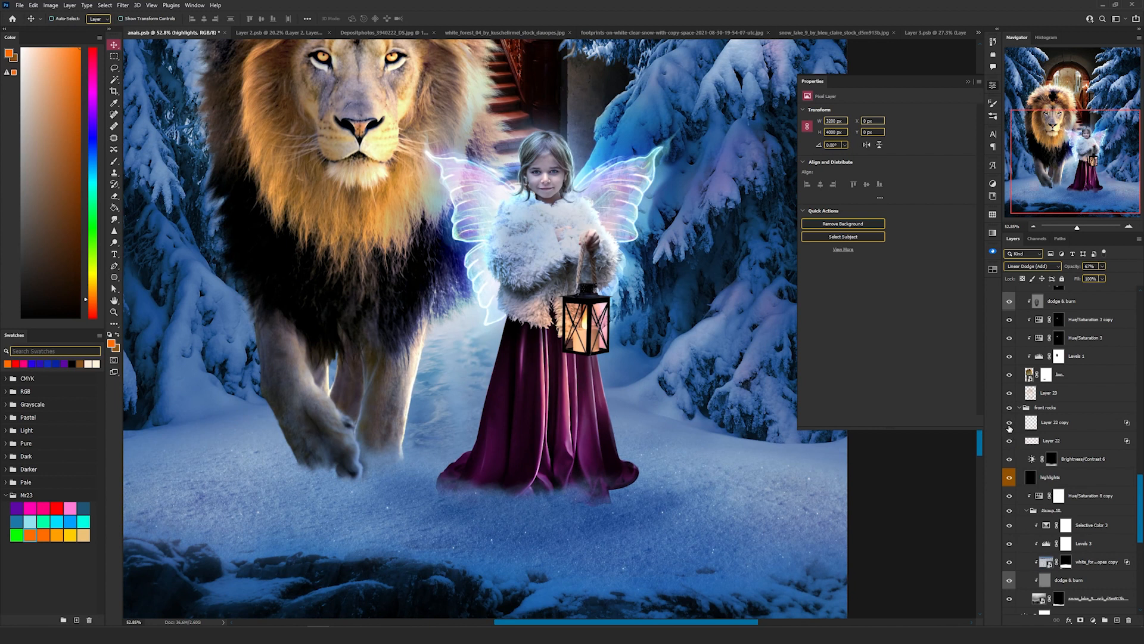
scroll(703, 422, "down", 3)
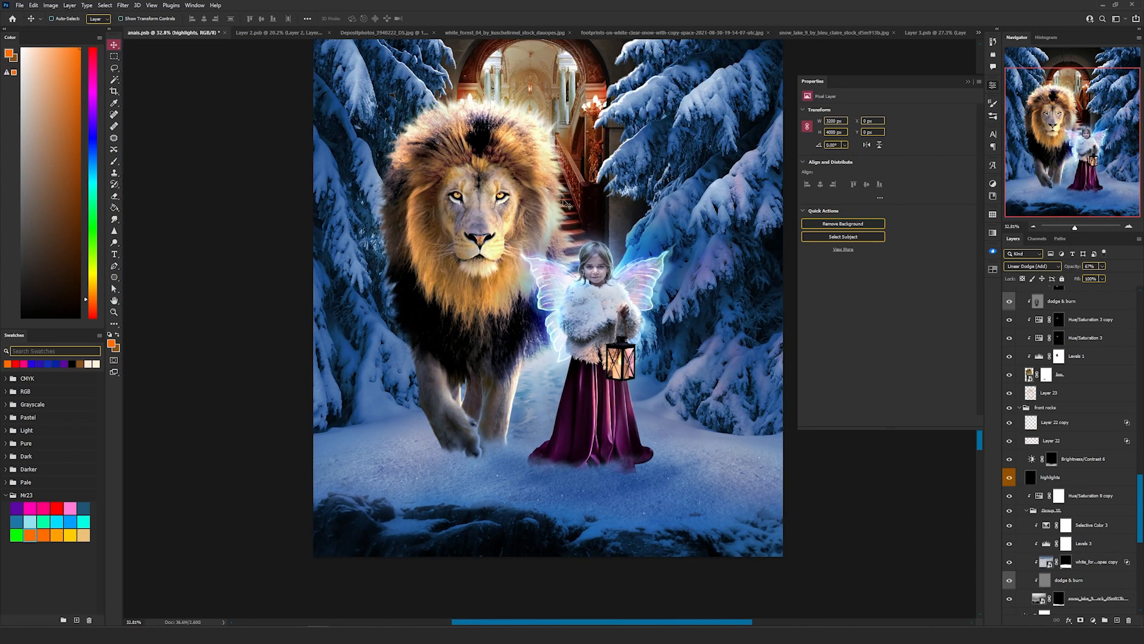
Select Layer 22 and Layer 22 copy in turn to review their blend modes, toggling the copy's visibility for comparison
left_click(1050, 441)
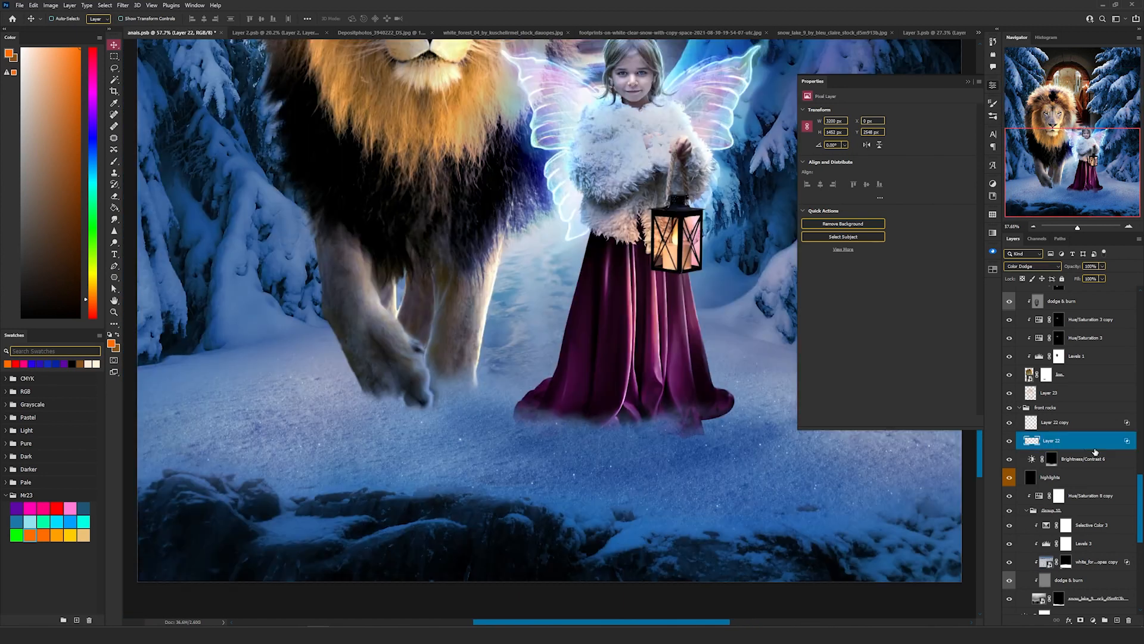
left_click(1033, 266)
left_click(1045, 267)
left_click(1050, 423)
left_click(1011, 425)
left_click(1011, 424)
left_click(1032, 266)
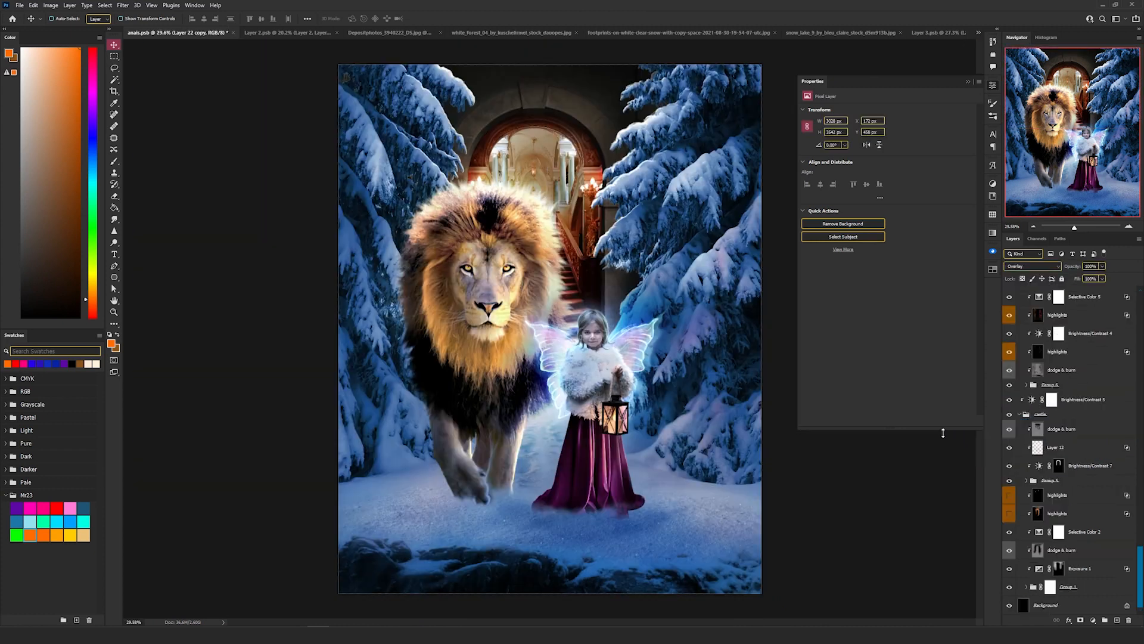
Turn on and select the castle's highlights layer above Selective Color 2, toggling it to compare the warm light on the stone arch
key("ctrl+plus")
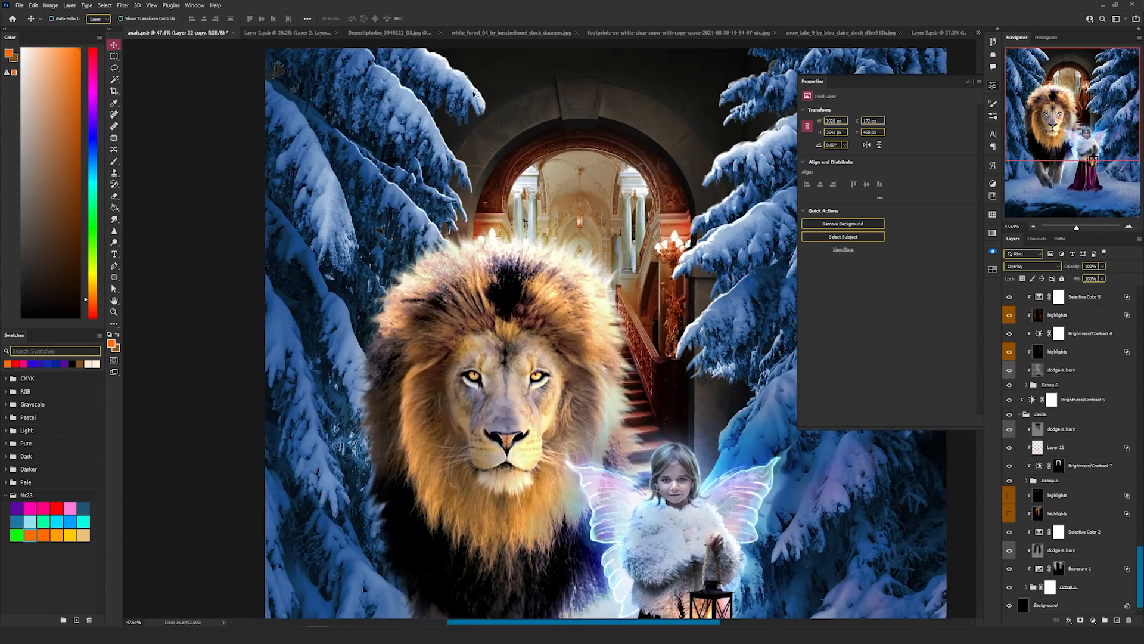
left_click_drag(527, 245, 508, 227)
left_click(1009, 513)
left_click(1066, 515)
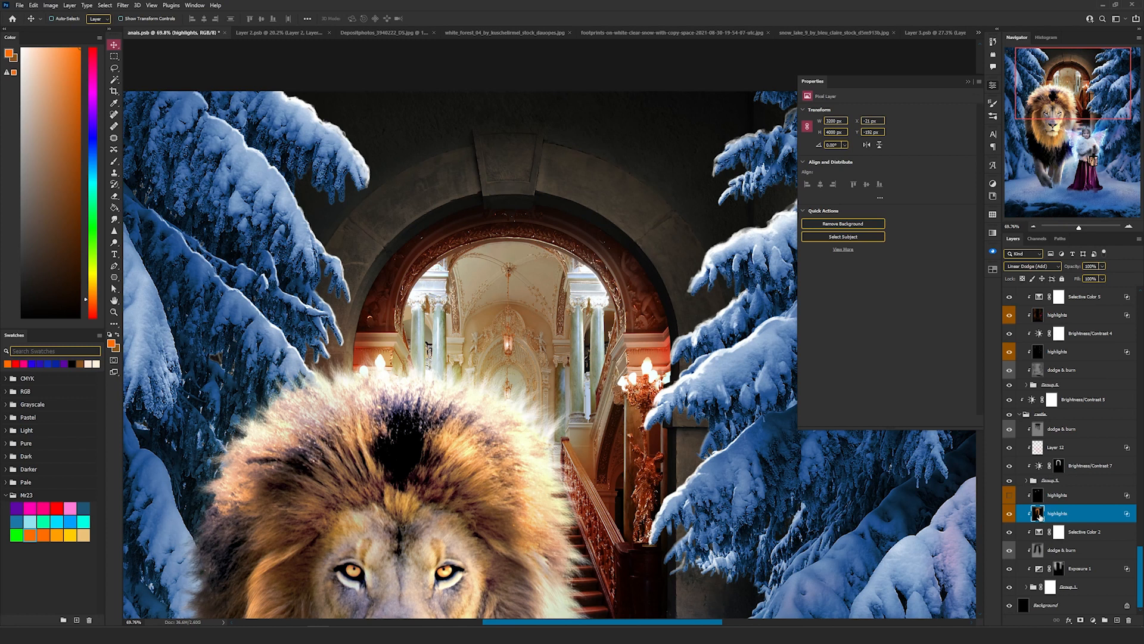
left_click(1009, 513)
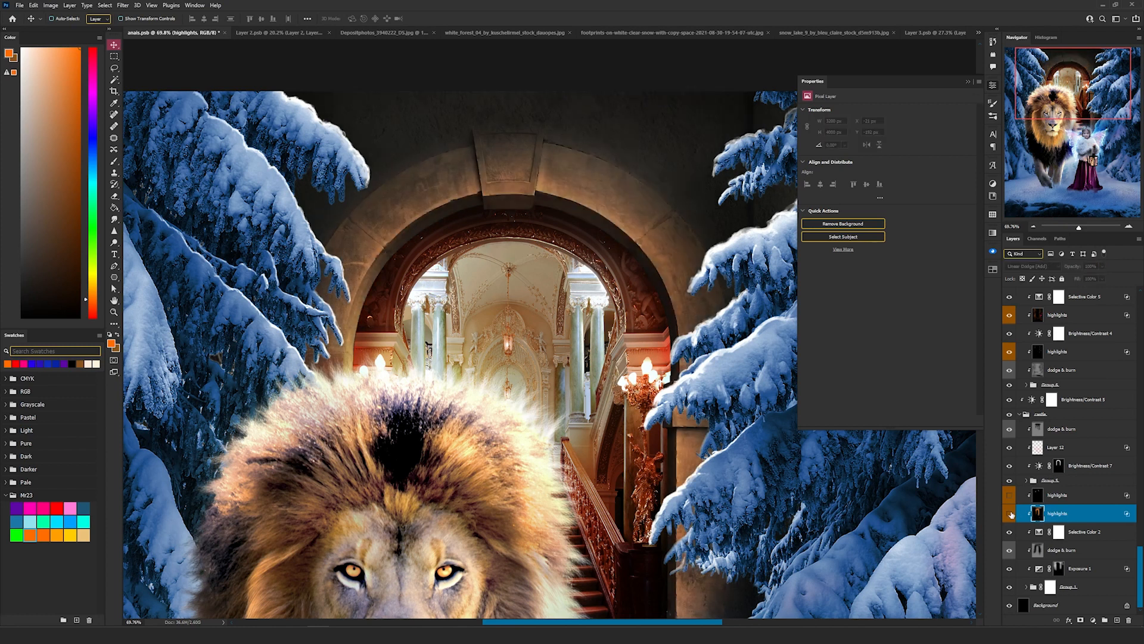
left_click(1010, 513)
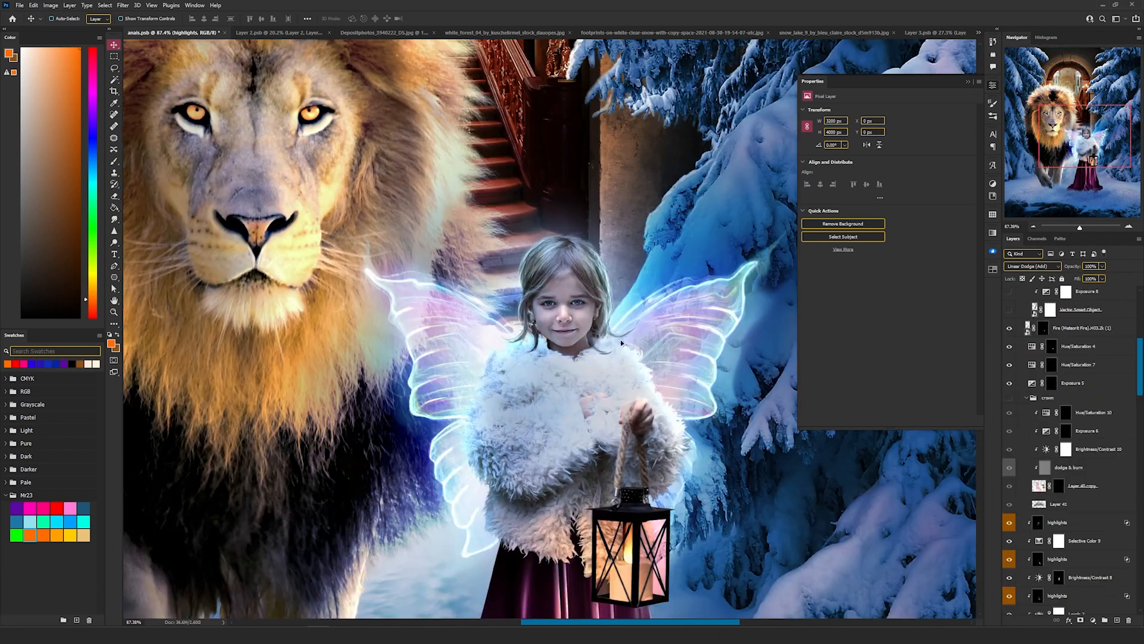
Re-enable the layer mask on Layer 40 copy so only the photo's crown shows on the girl's head
scroll(565, 321, "up", 3)
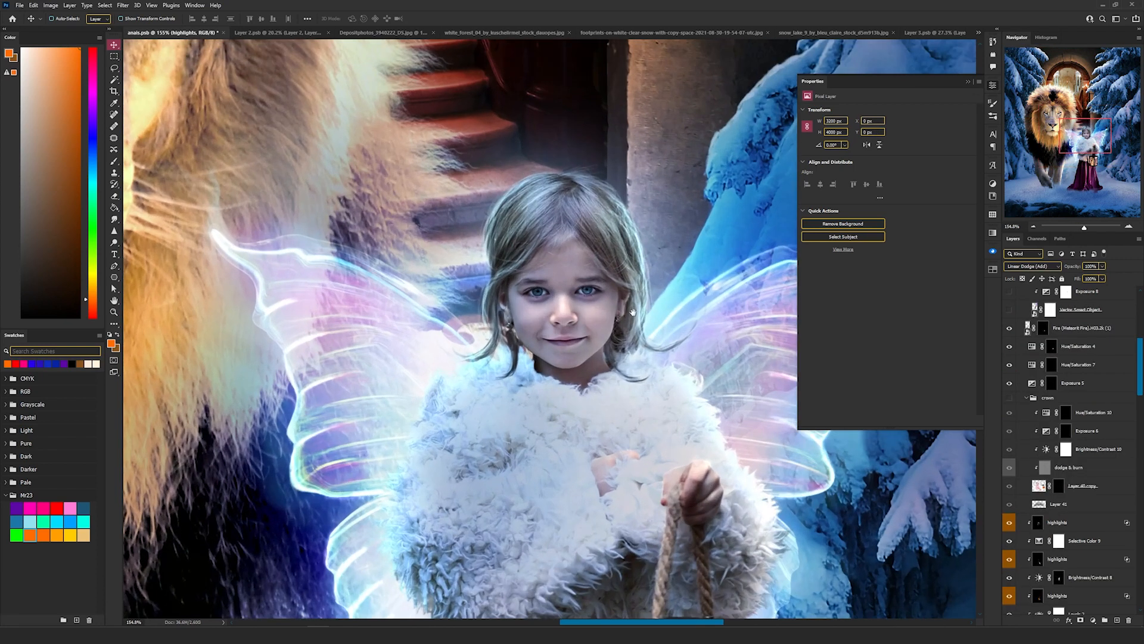
left_click_drag(634, 312, 534, 301)
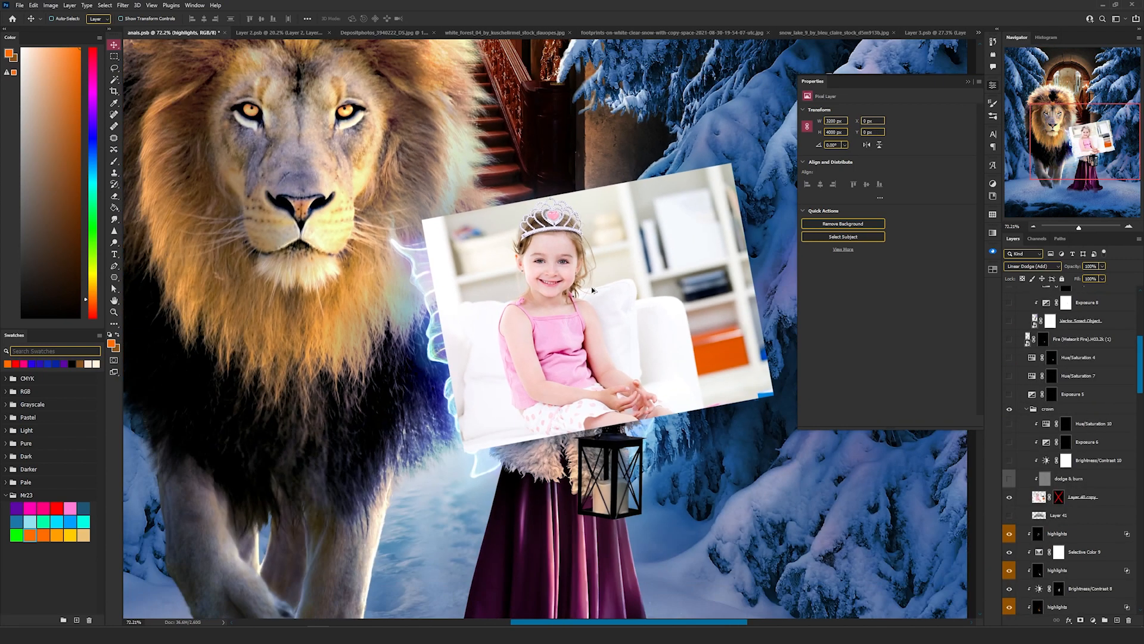
scroll(593, 291, "up", 5)
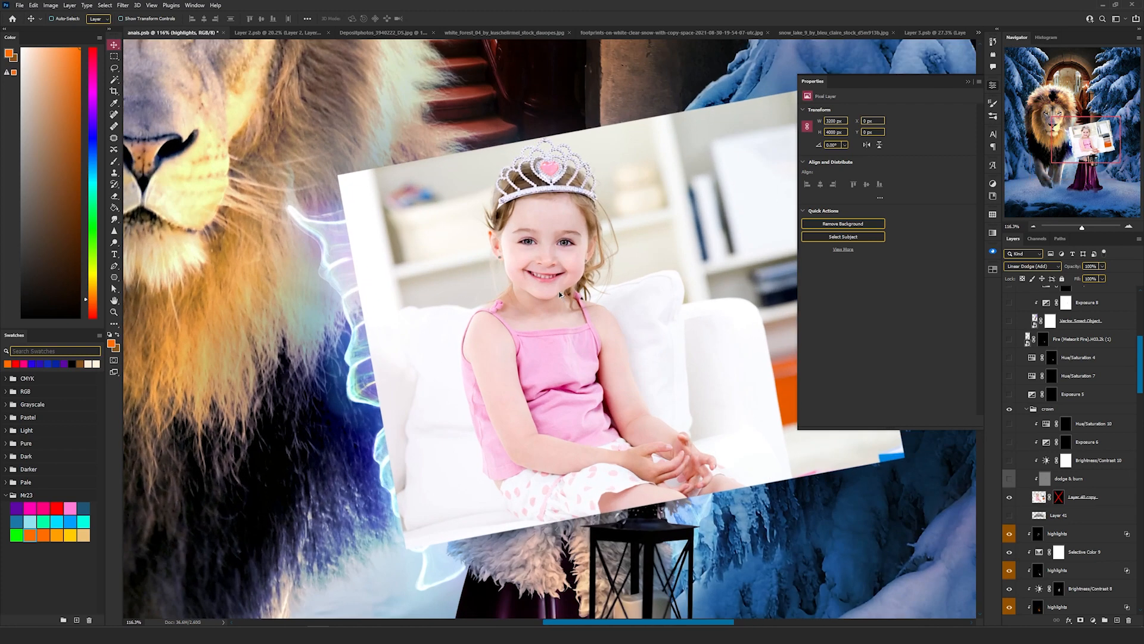
left_click_drag(576, 199, 548, 264)
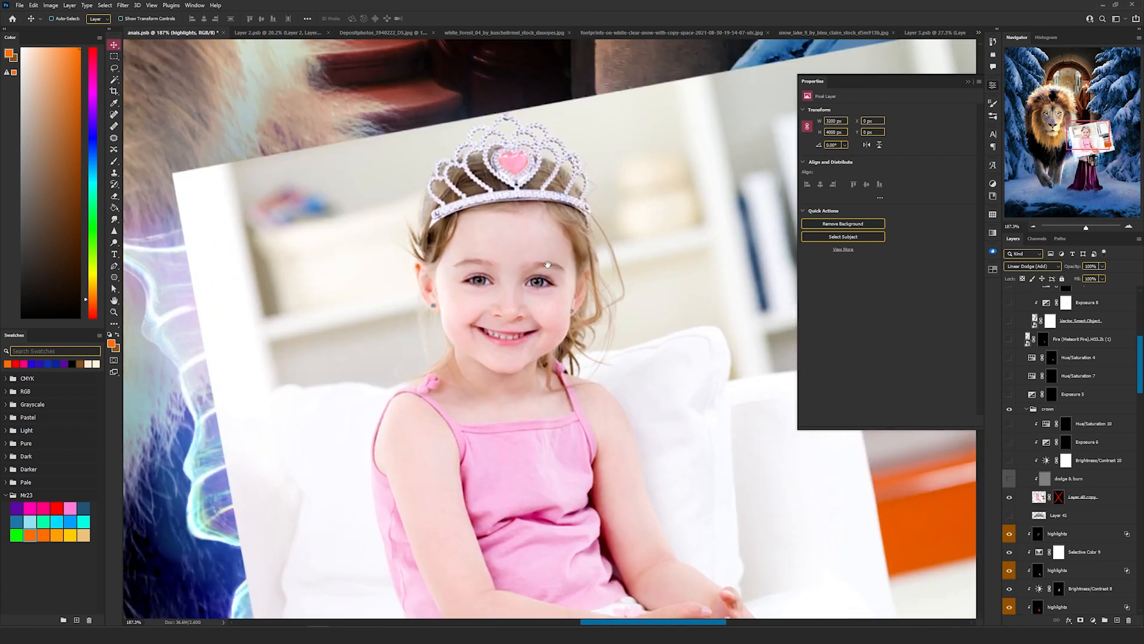
left_click(1058, 497, "shift")
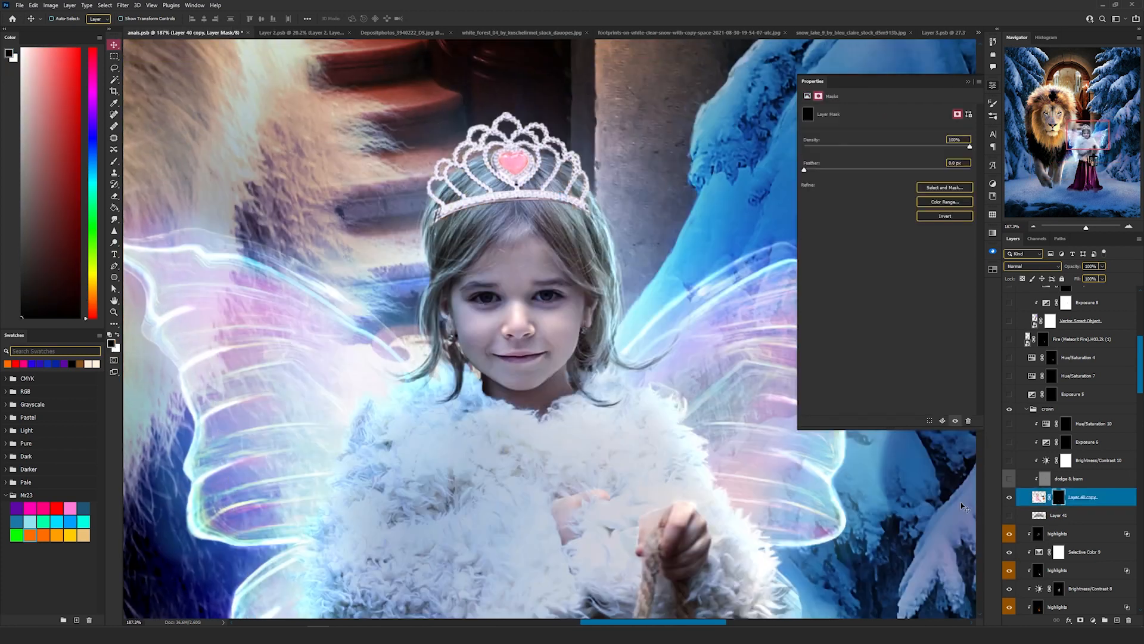
Turn on Layer 41, the Multiply layer beneath the crown, and select the crown's layer mask to inspect its edges against the hair
left_click(1051, 516)
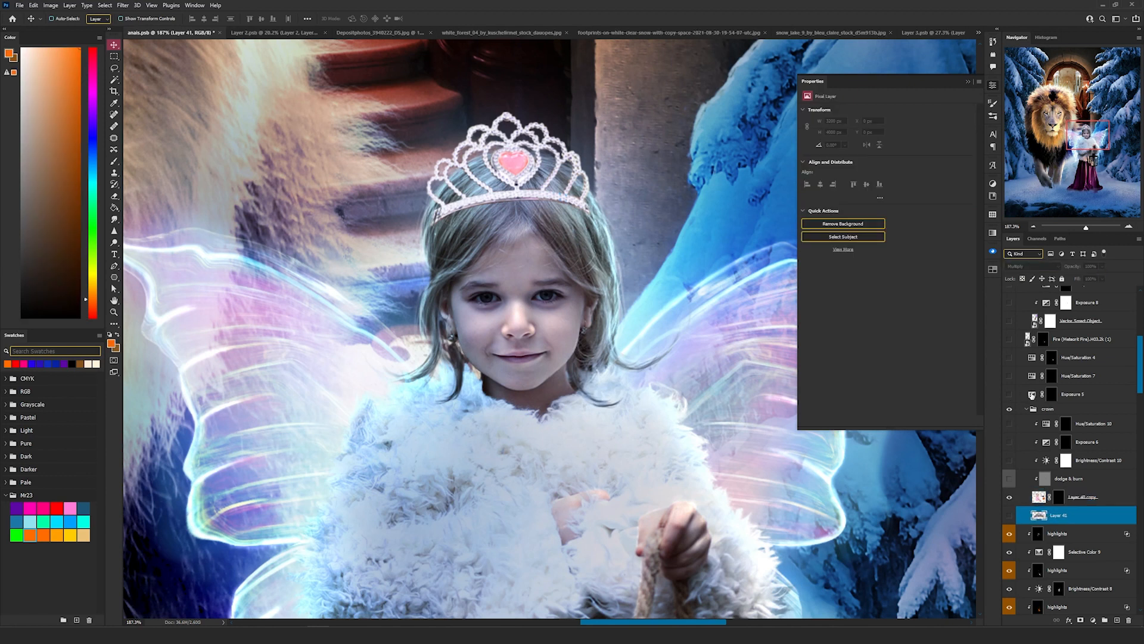
left_click(1010, 515)
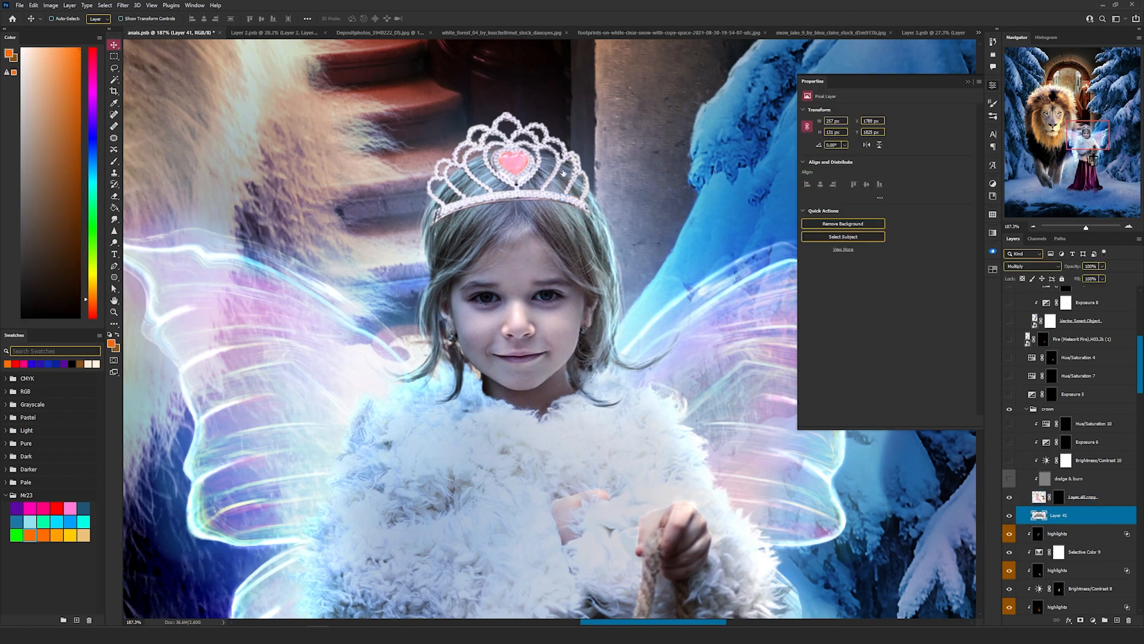
scroll(519, 164, "up", 3)
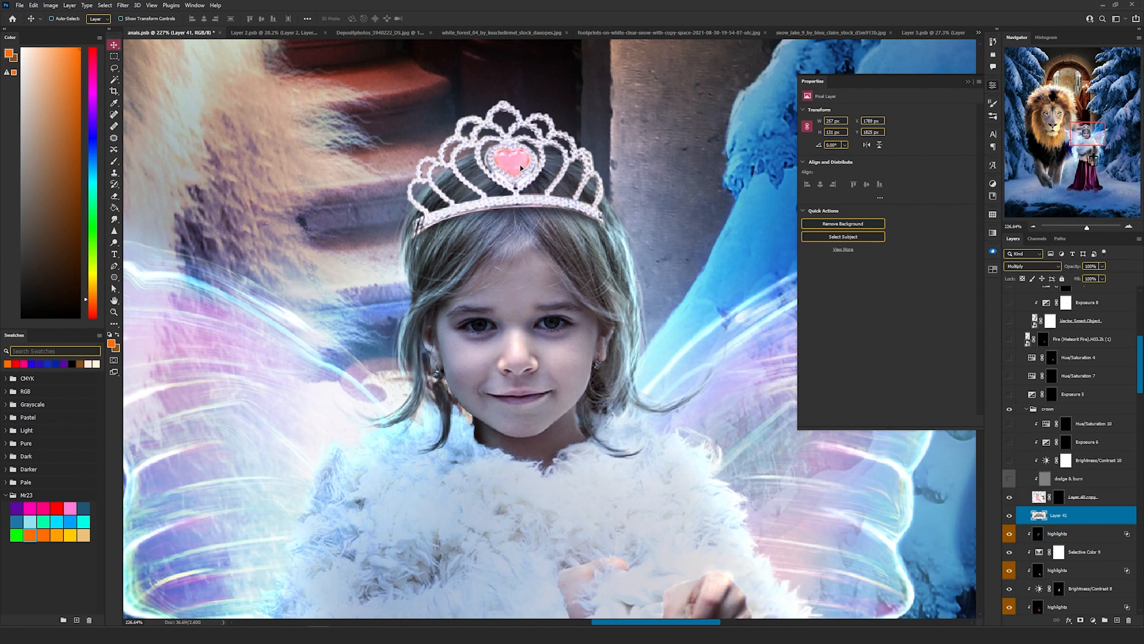
left_click(1059, 499)
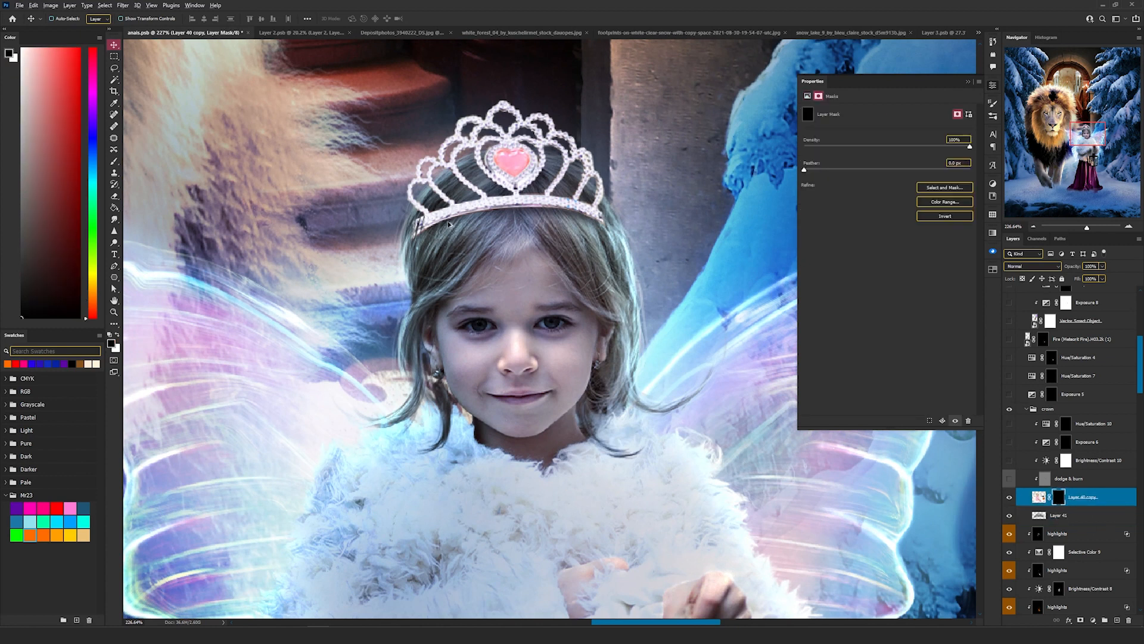
scroll(436, 221, "up", 3)
left_click_drag(667, 228, 547, 241)
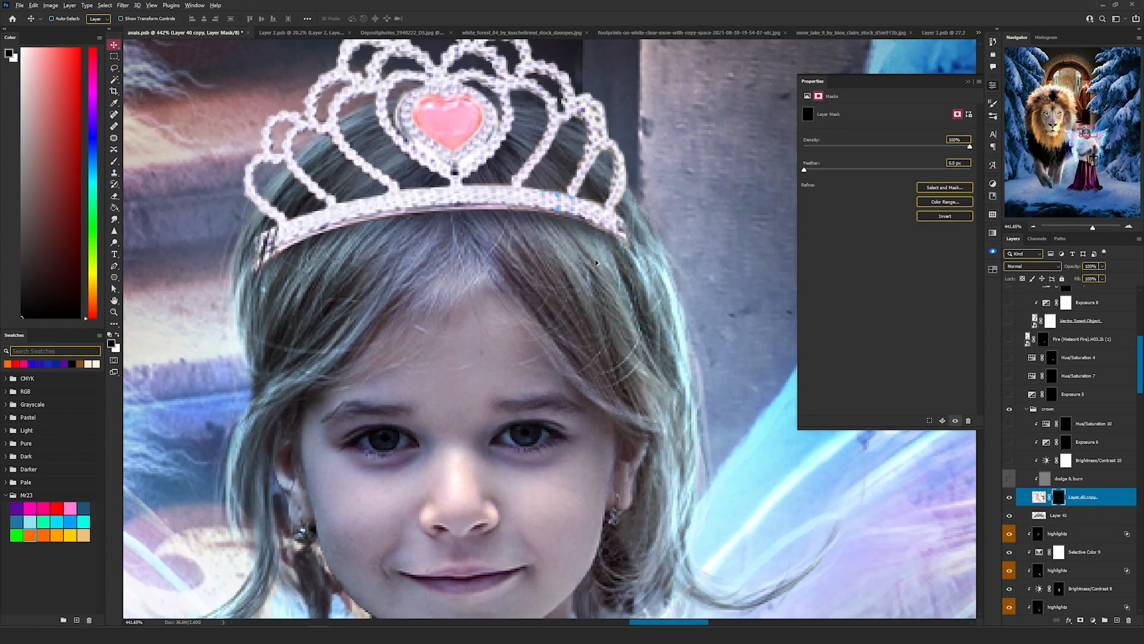
scroll(268, 243, "down", 1)
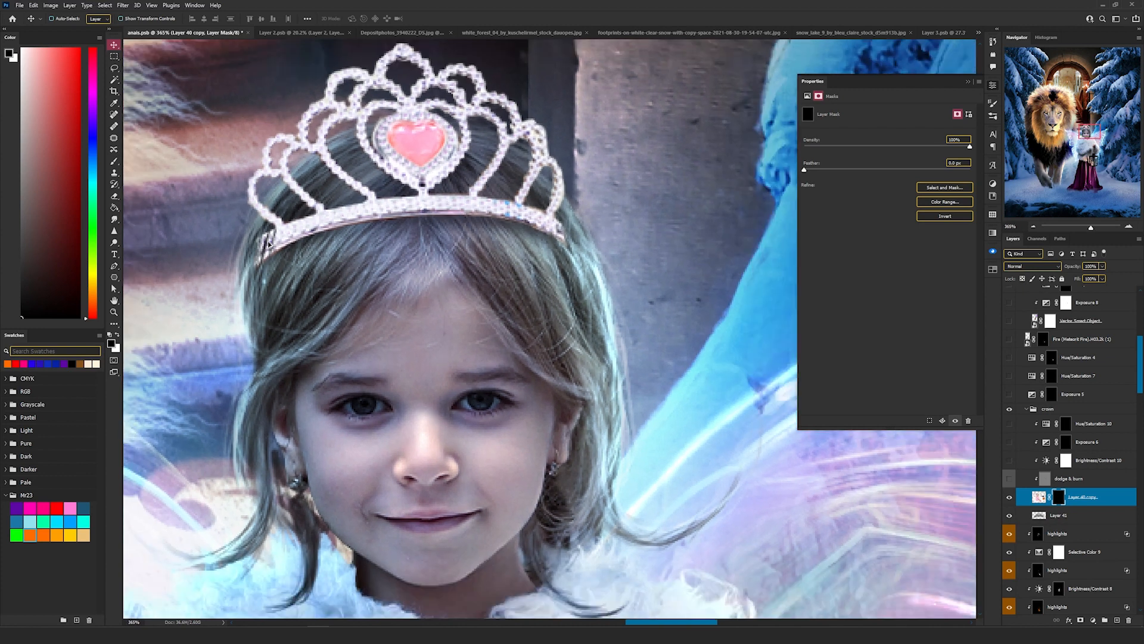
scroll(378, 242, "down", 1)
left_click_drag(420, 209, 496, 258)
Turn on the crown's dodge & burn, Brightness/Contrast 10, Exposure 6 and Hue/Saturation 10 layers to deepen its heart gem and metal
left_click(1070, 478)
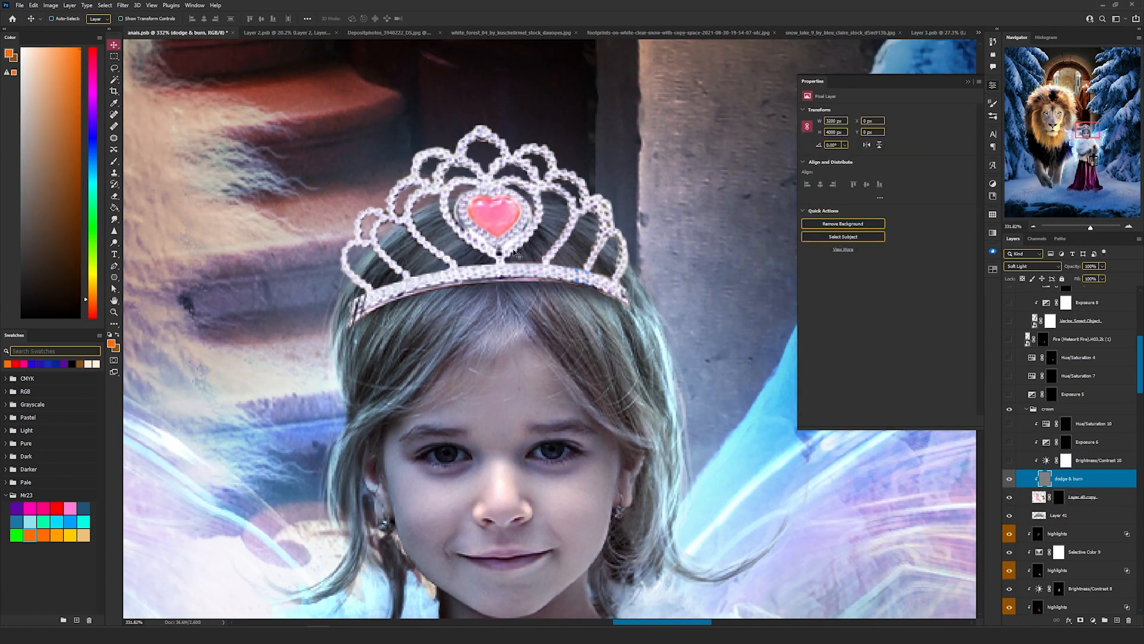
left_click(1008, 443)
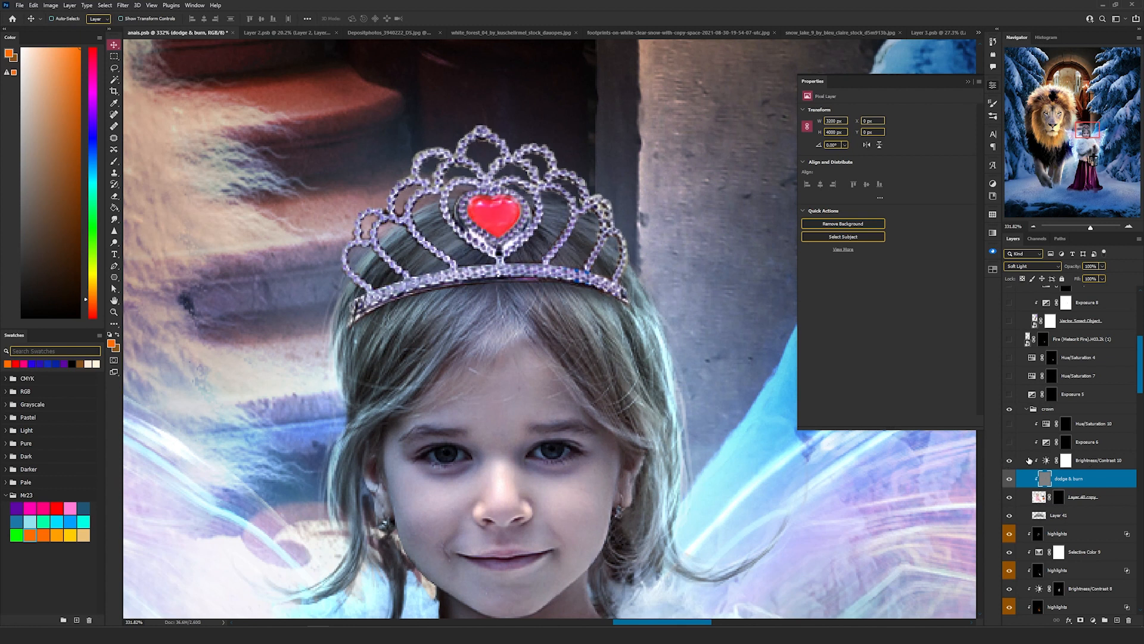
left_click(1009, 442)
left_click(1065, 442)
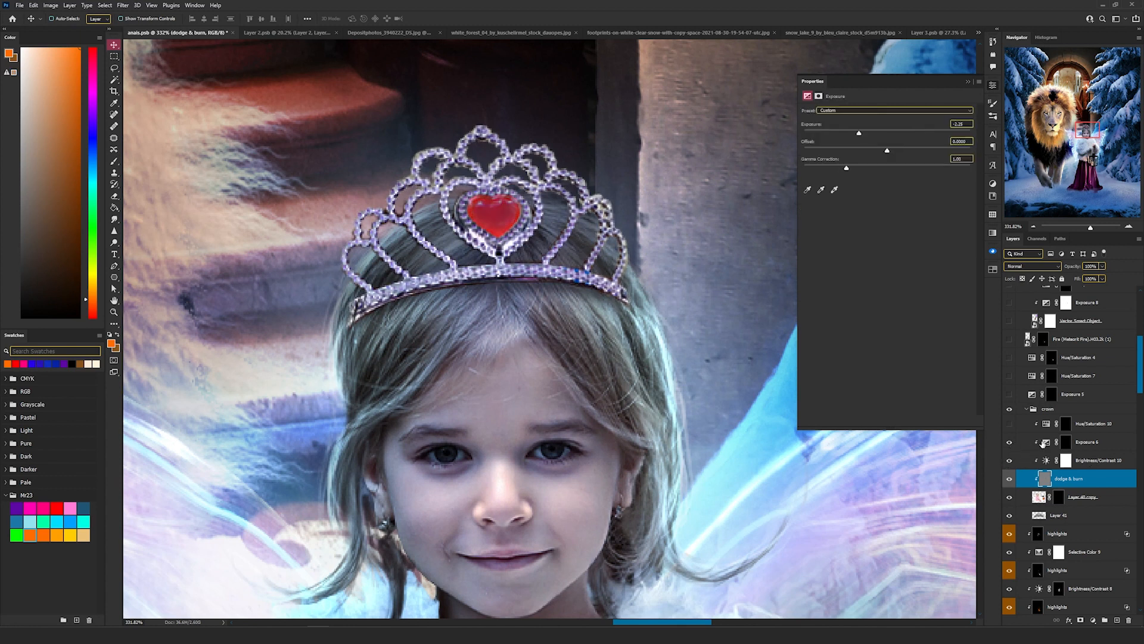
left_click(1009, 424)
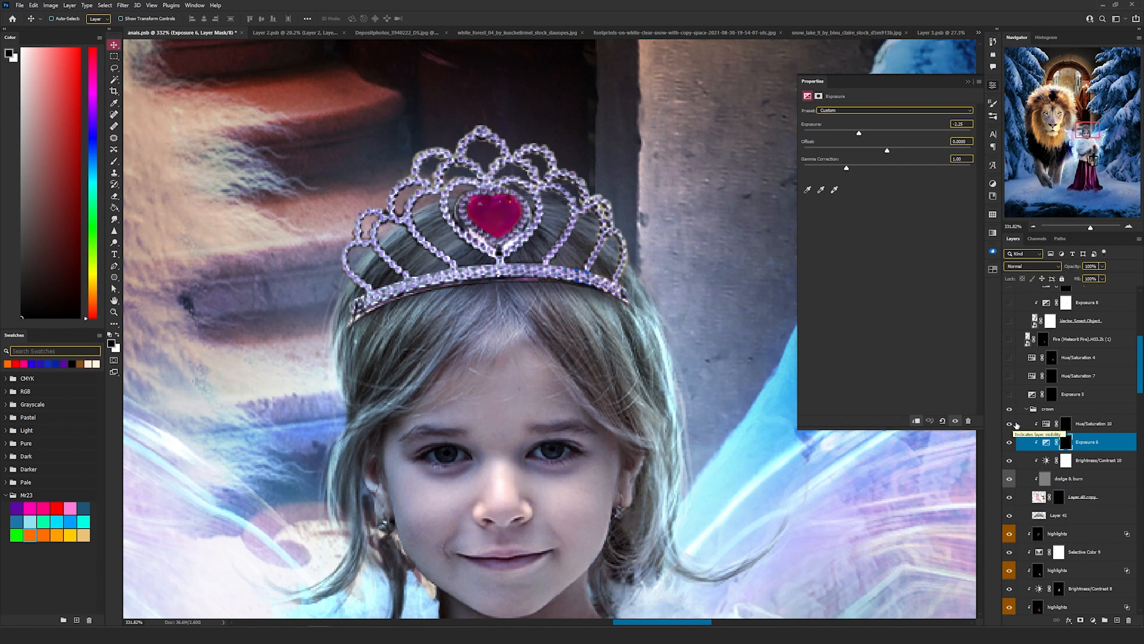
left_click(1065, 423)
Show the wand's Vector Smart Object over the fur coat and select its layer
scroll(506, 202, "up", 3)
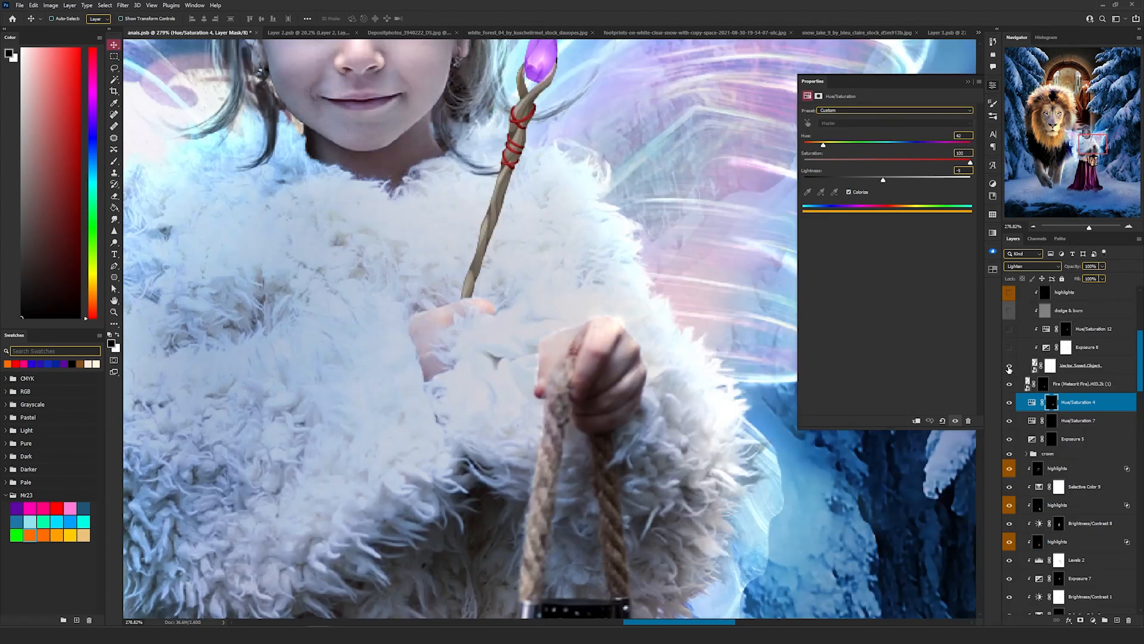
scroll(593, 354, "up", 2)
left_click_drag(611, 268, 593, 354)
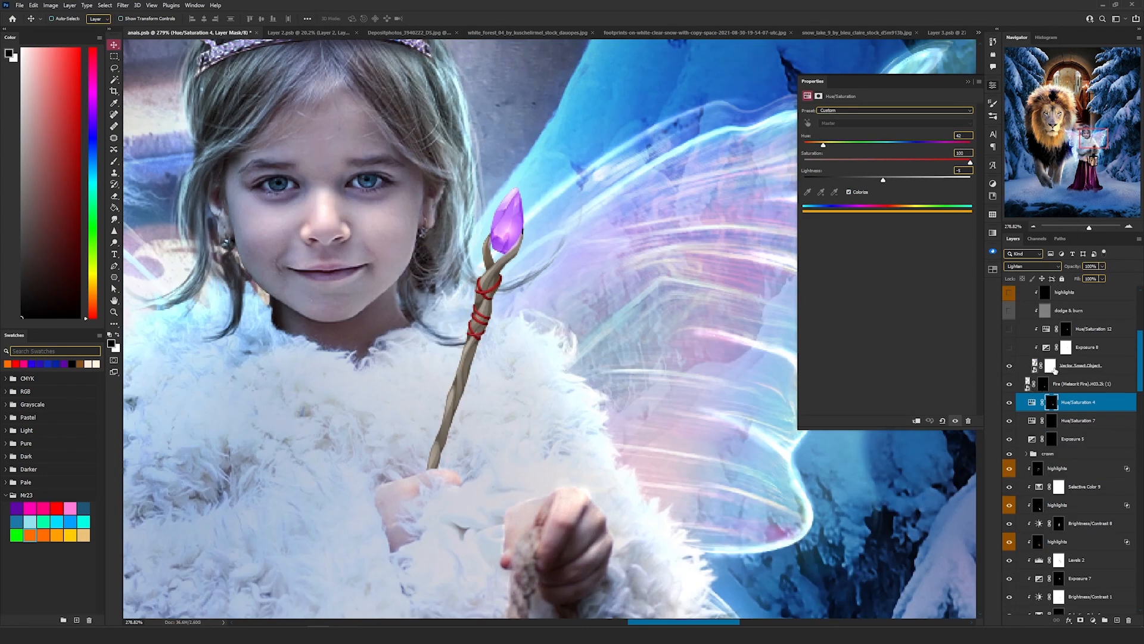
left_click(1025, 370)
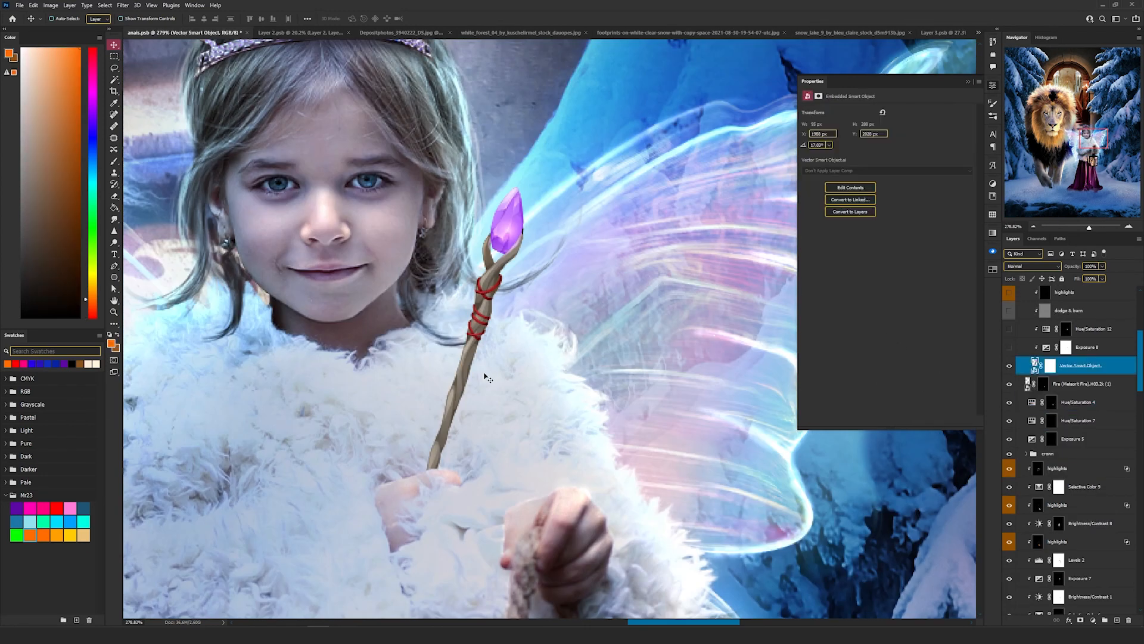
Turn on Exposure 8, Hue/Saturation 12 and dodge & burn to darken, tint and shade the wand and its crystal
left_click(1010, 348)
left_click(1047, 348)
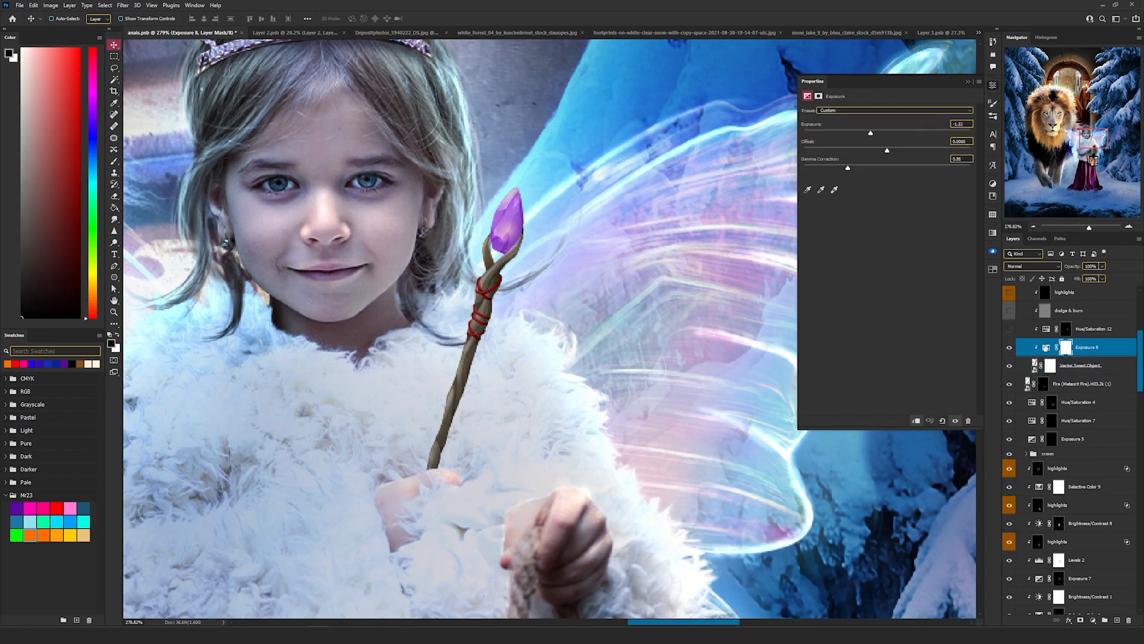
left_click(1010, 330)
left_click_drag(567, 200, 638, 322)
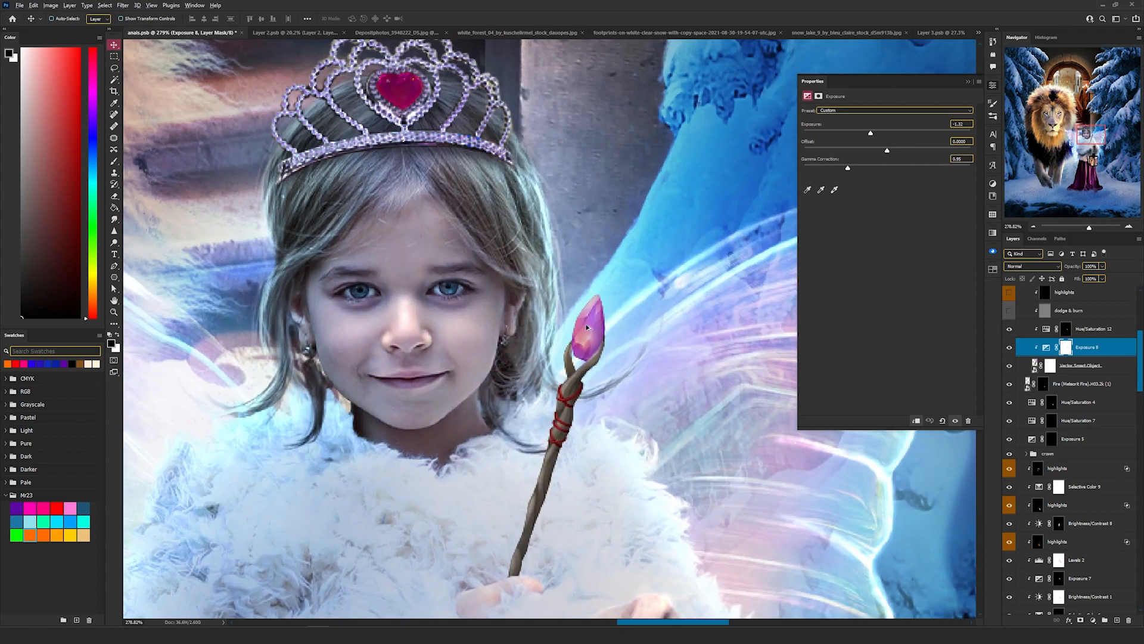
scroll(620, 328, "up", 7)
scroll(606, 332, "down", 5)
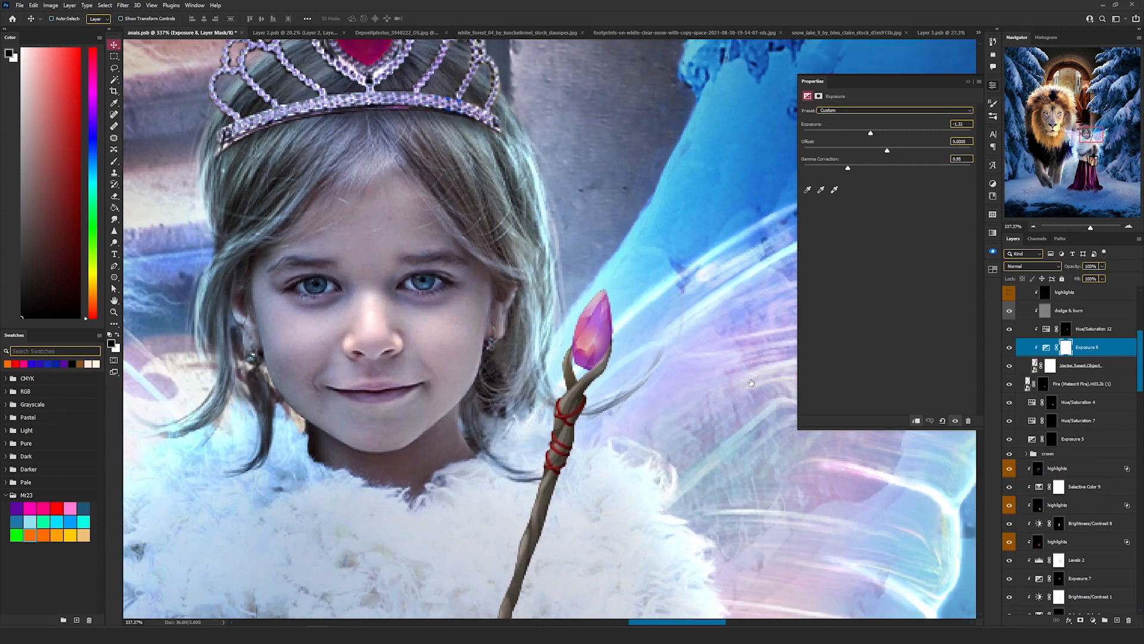
left_click_drag(714, 385, 687, 229)
Turn on the wand's Linear Dodge (Add) highlights layer, toggle it to compare, and turn on Exposure 9 above it
left_click(1010, 293)
left_click(1095, 299)
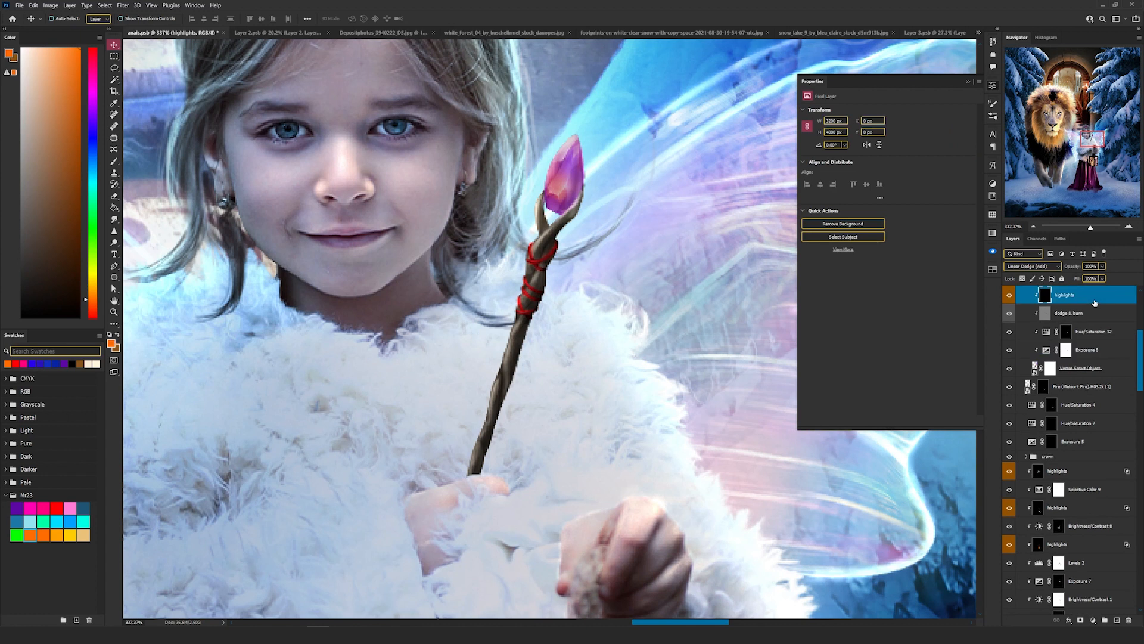
scroll(1095, 300, "up", 3)
left_click(1008, 362)
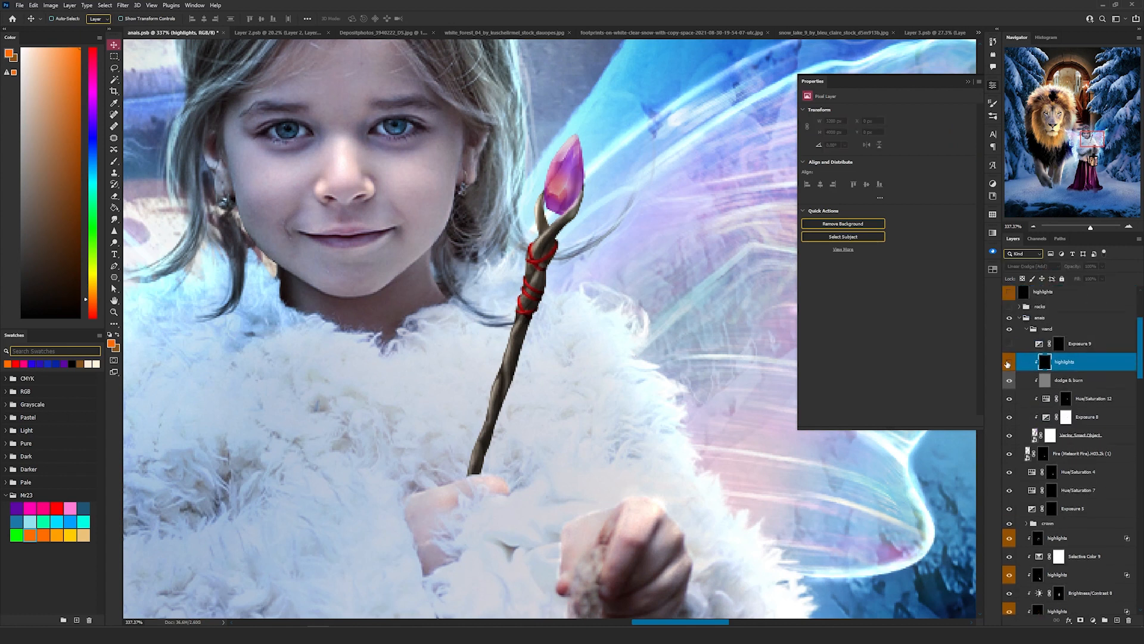
left_click(1009, 362)
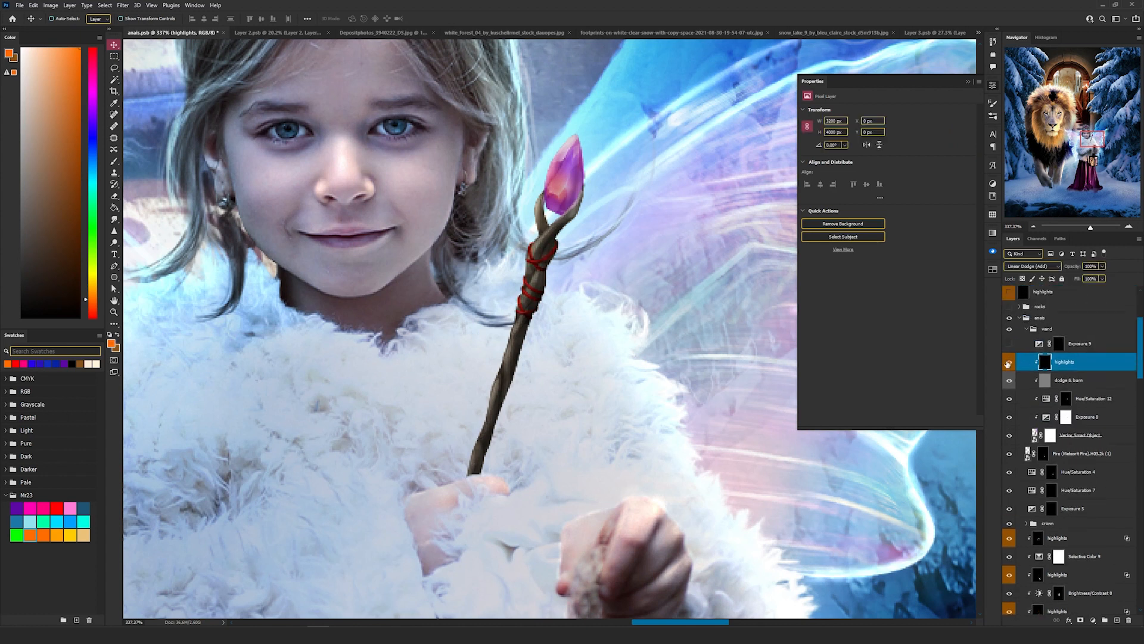
left_click(1009, 343)
Collapse the wand group and show the winter-landscape photo in the rocks group with its mask disabled
scroll(1049, 343, "down", 1)
scroll(497, 305, "down", 10)
scroll(516, 338, "up", 4)
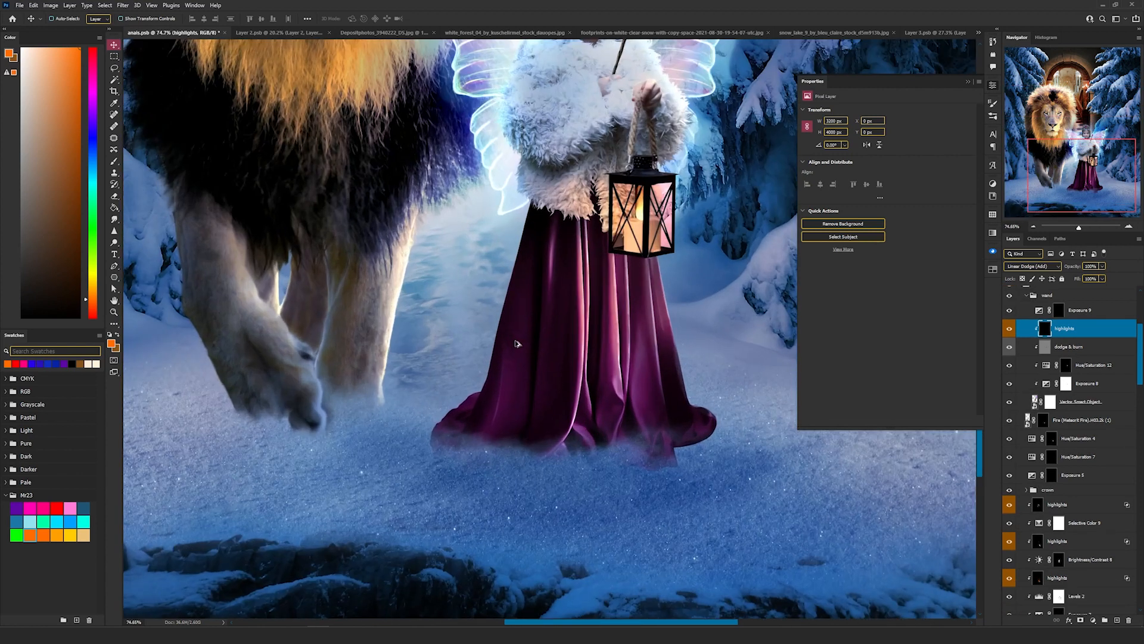
scroll(517, 342, "down", 1)
left_click(1028, 296)
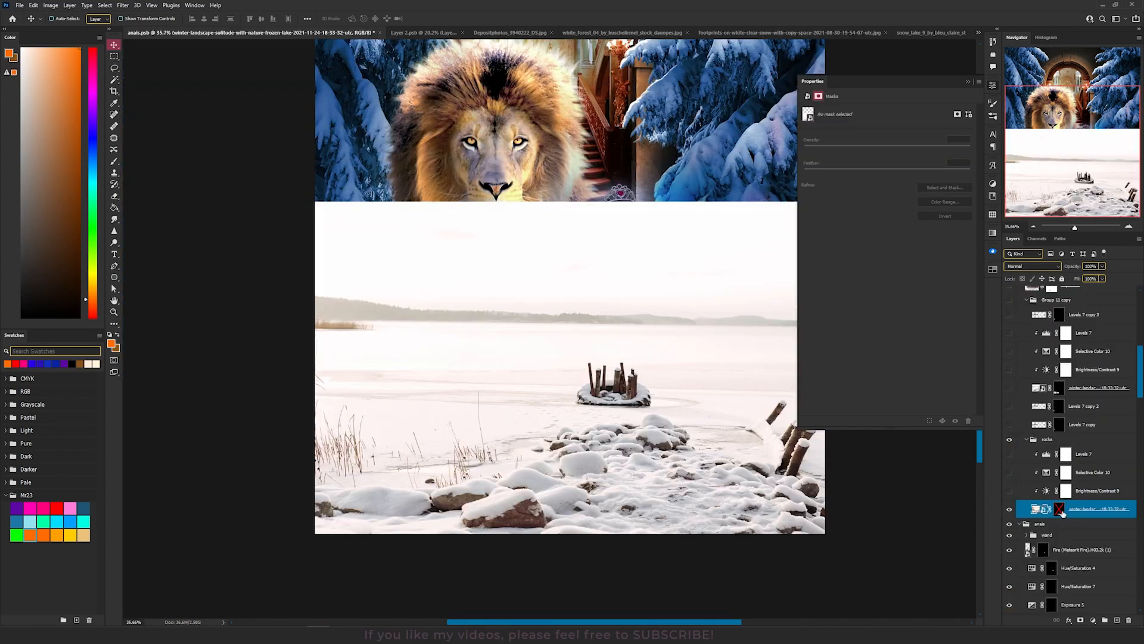
Re-enable the winter-landscape photo's mask and turn on Brightness/Contrast 9 and the Color-mode Selective Color 10 to darken and tint the rocks blue
left_click(1059, 508, "shift")
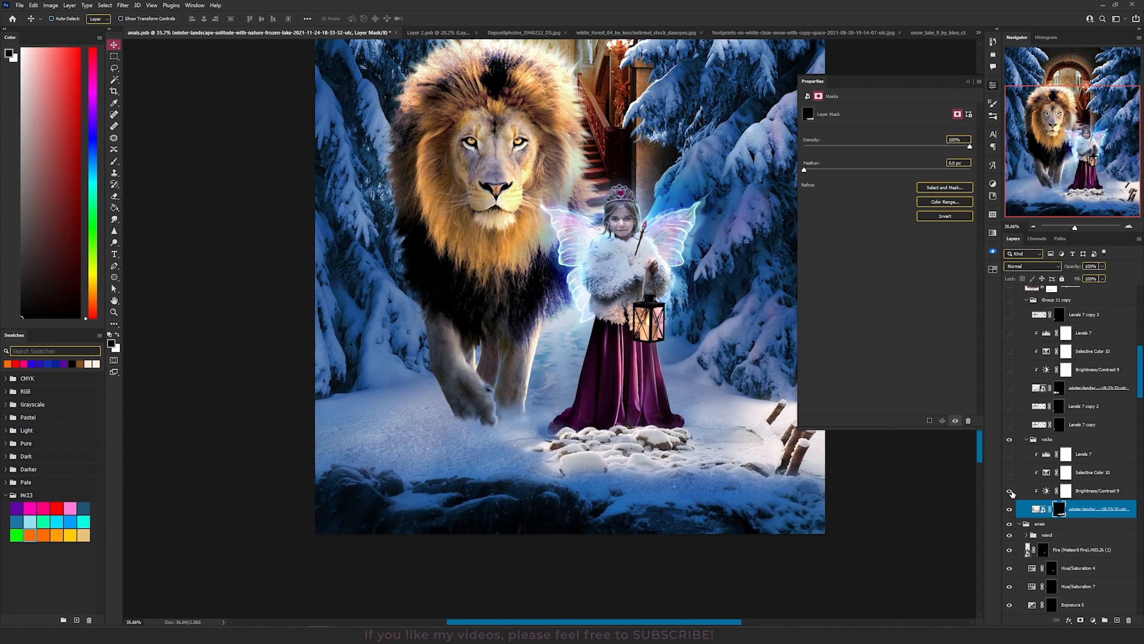
left_click(1009, 490)
left_click(1049, 492)
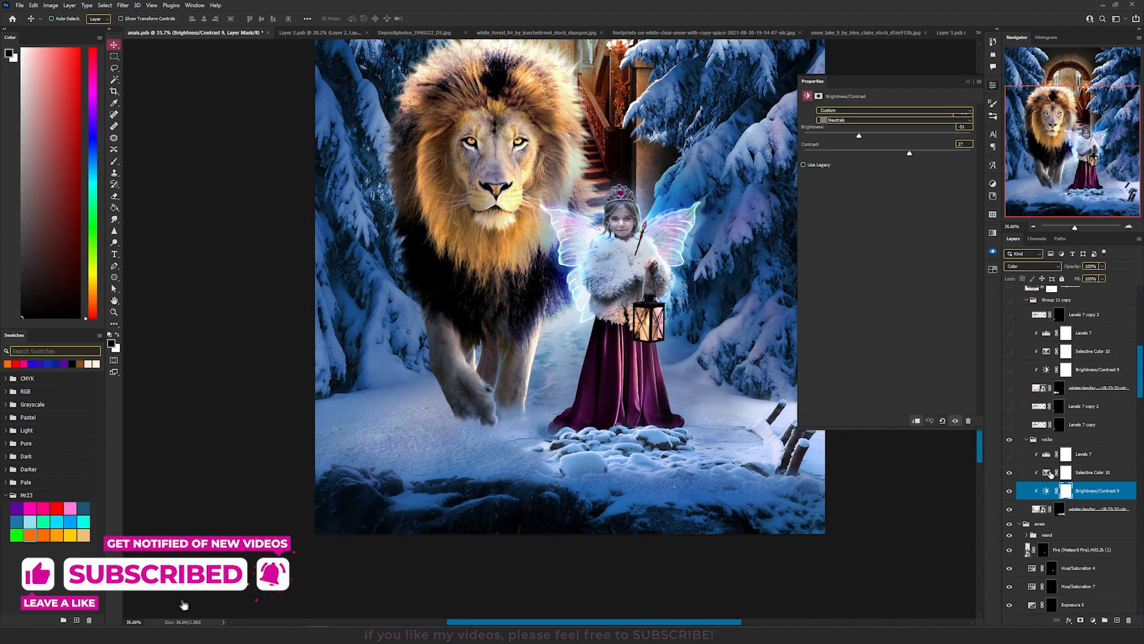
left_click(1049, 472)
left_click(1015, 267)
left_click(1015, 267)
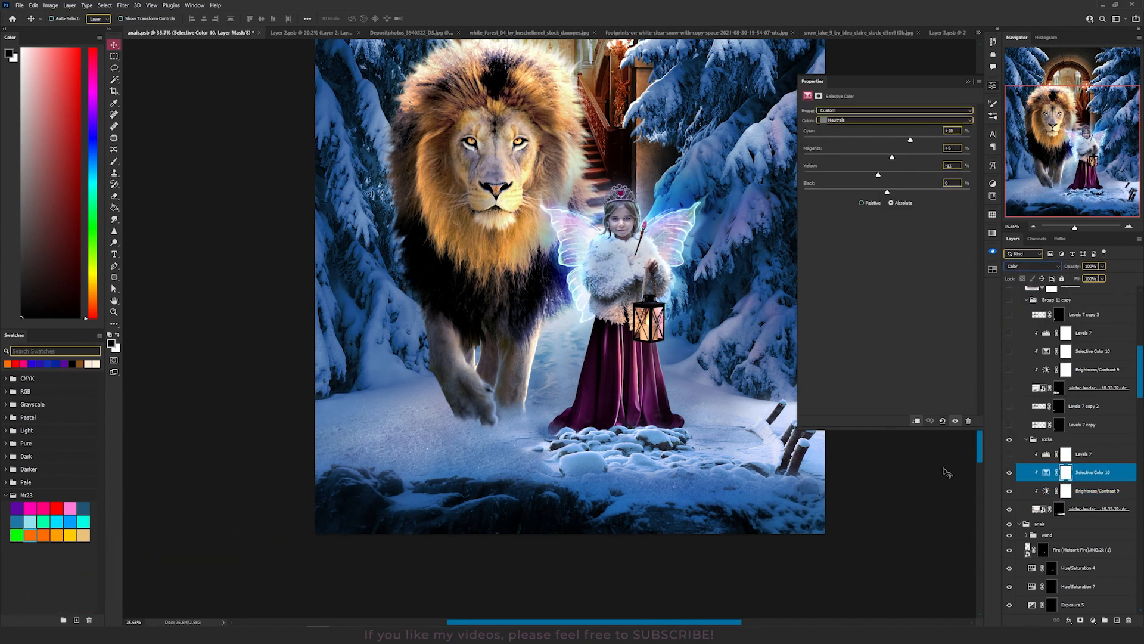
Turn on Levels 7 over the rocks, toggling it to compare, and show the winter-landscape photo in Group 11 copy
left_click(1008, 457)
left_click(1010, 457)
left_click(1010, 457)
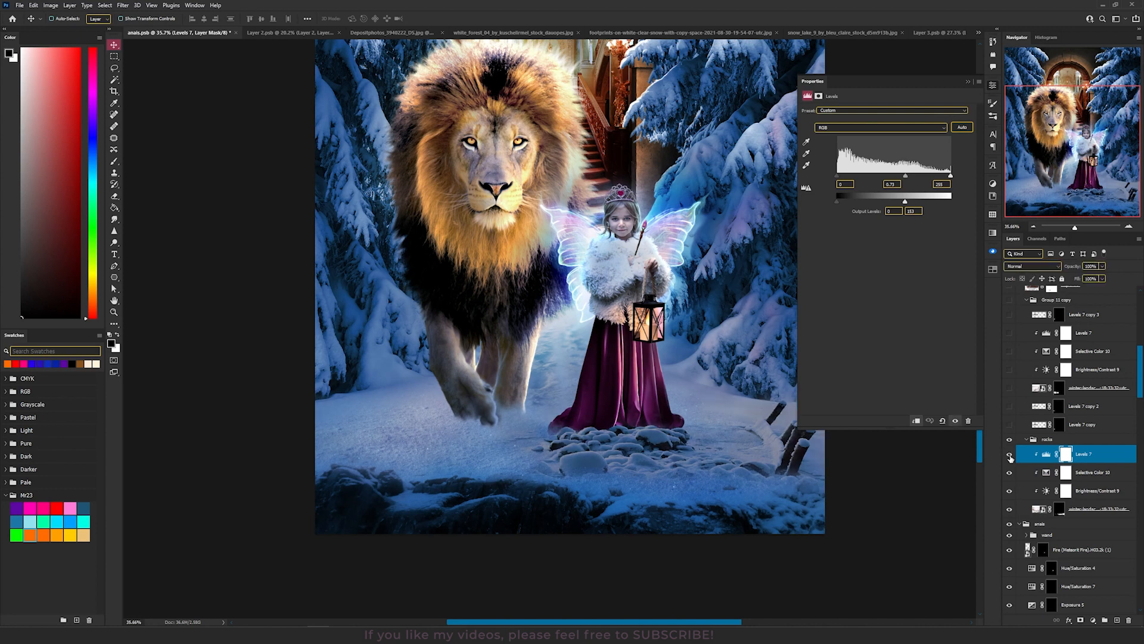
scroll(1073, 456, "up", 1)
left_click(1069, 411)
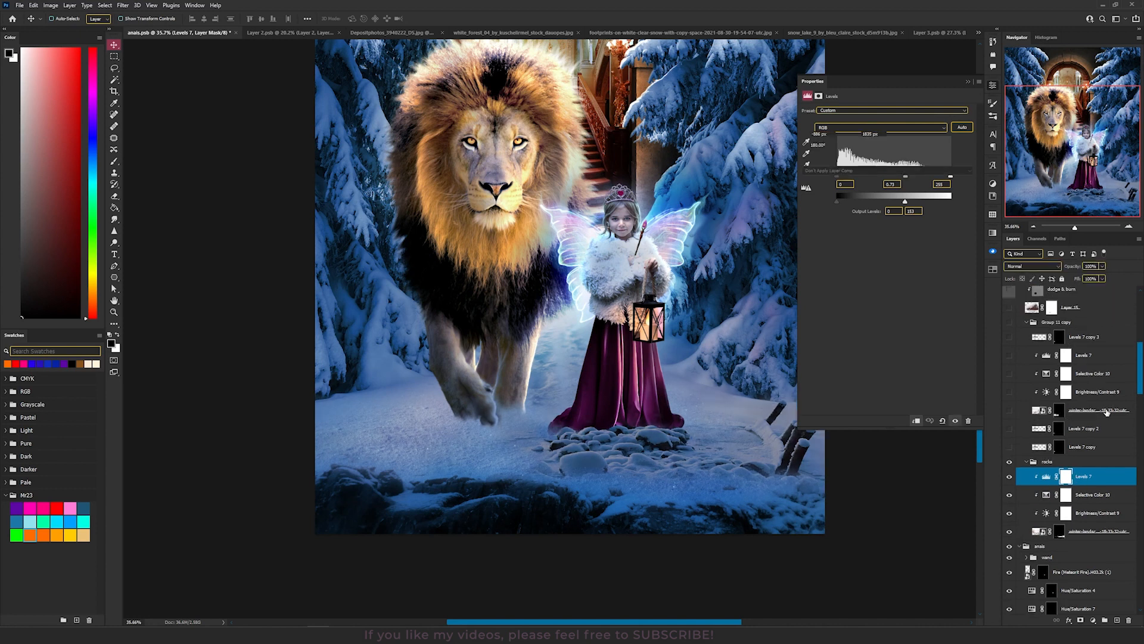
left_click(1009, 410)
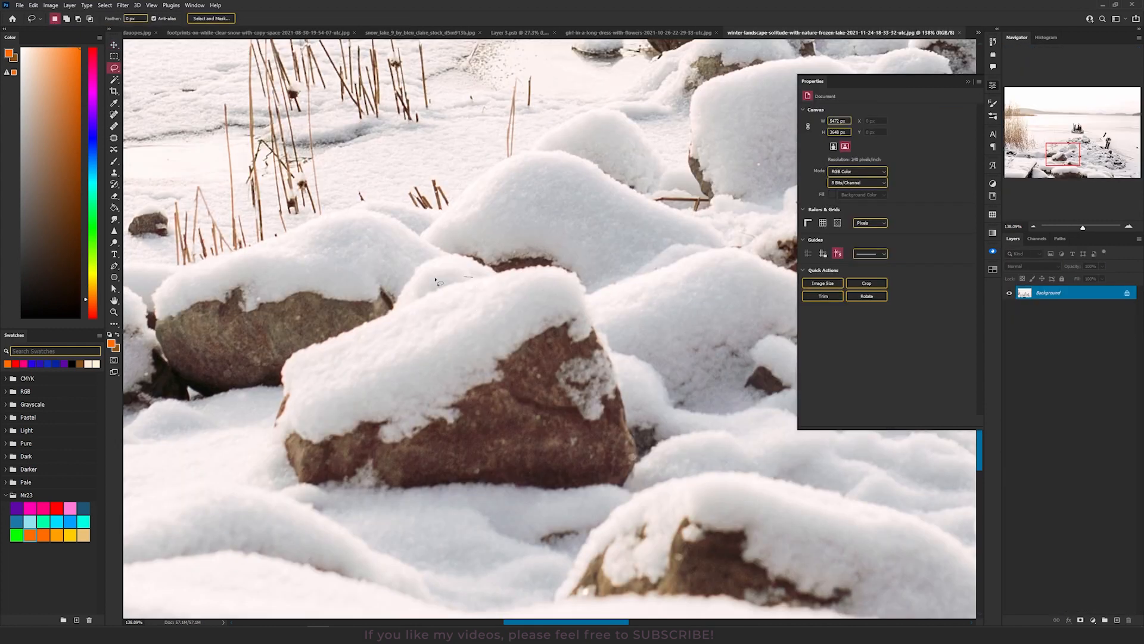
Lasso the snow-capped brown boulder in the winter-landscape photo and place it in front of the lion's paws
mouse_move(437, 281)
left_mouse_down()
mouse_move(269, 466)
mouse_move(521, 528)
mouse_move(596, 251)
mouse_move(470, 227)
left_mouse_up()
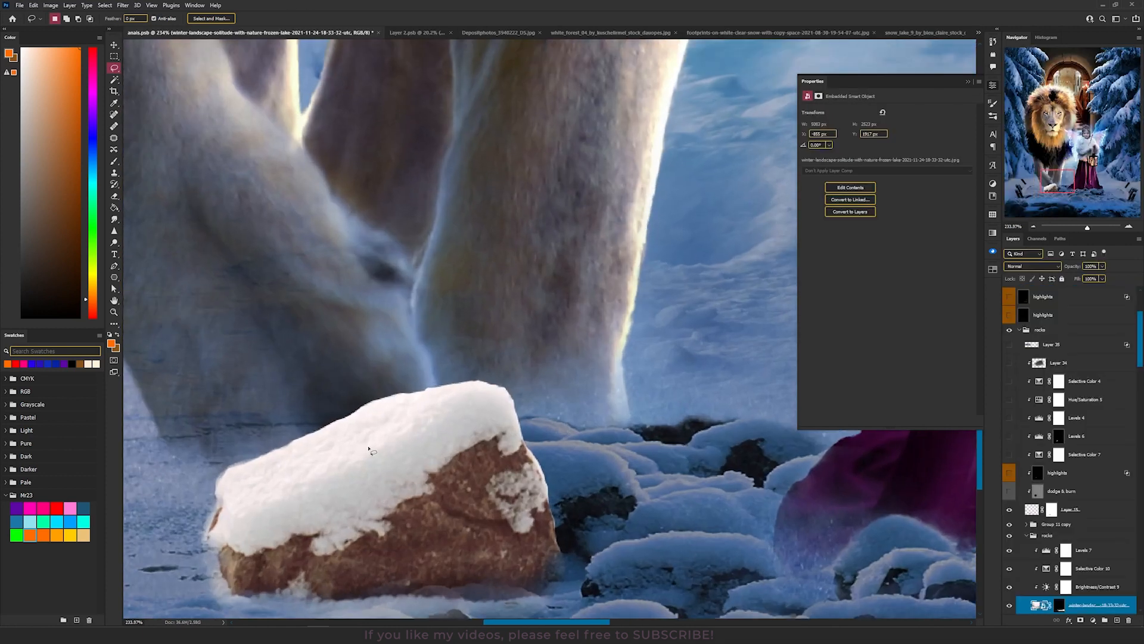
scroll(571, 385, "down", 2)
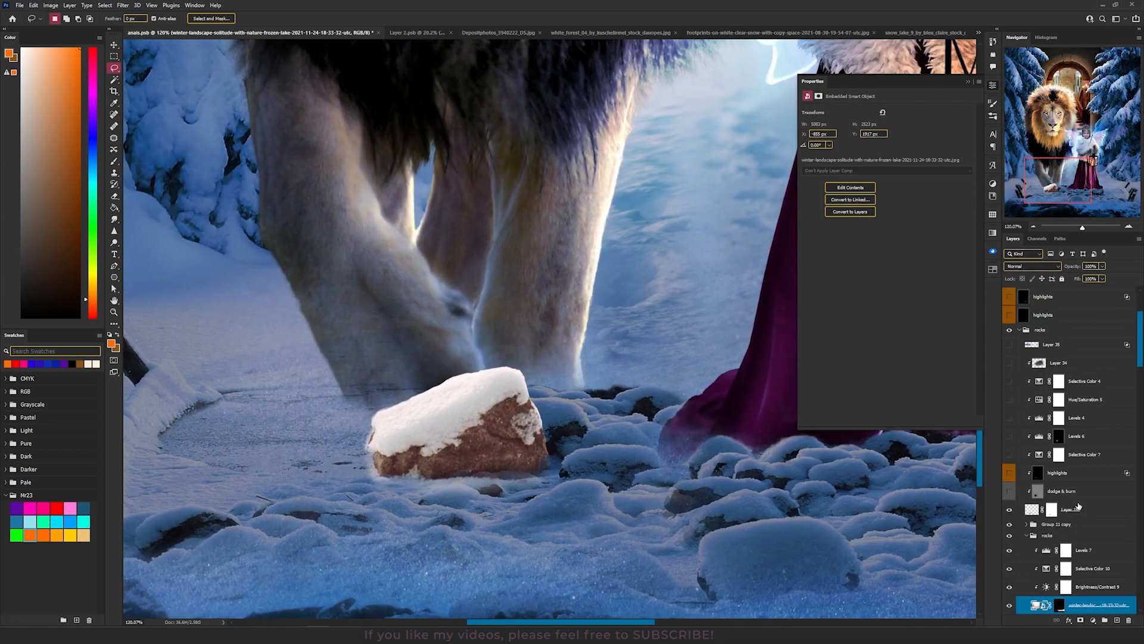
scroll(1079, 507, "down", 1)
scroll(1075, 484, "up", 1)
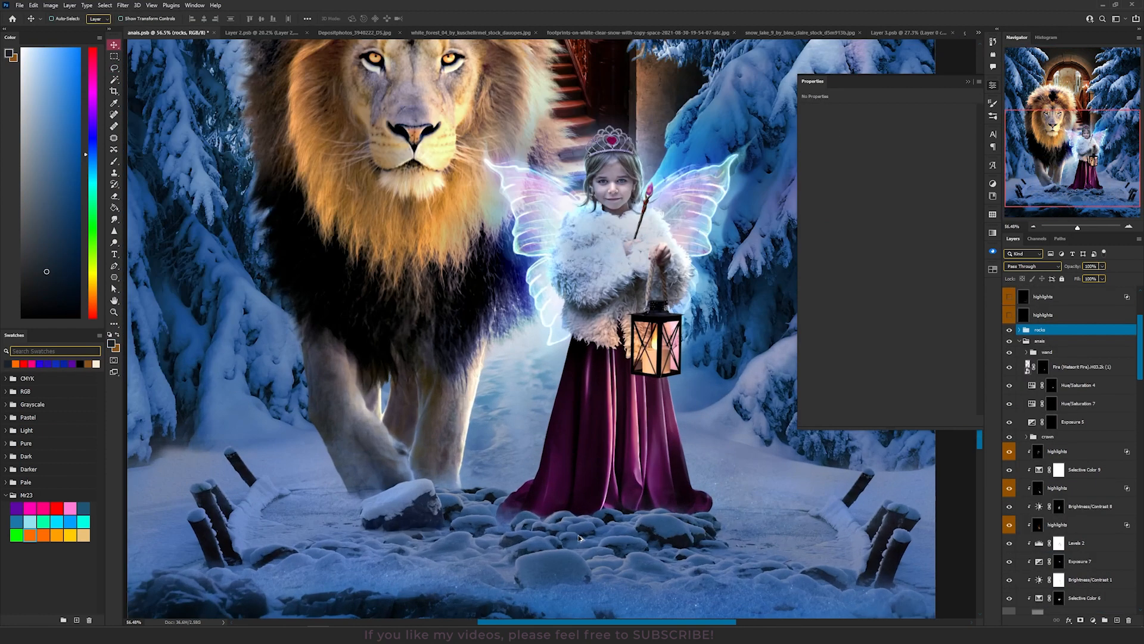
Turn on the lower highlights layer above the rocks group, toggling it to compare the lighting on the foreground stones
scroll(616, 526, "up", 5)
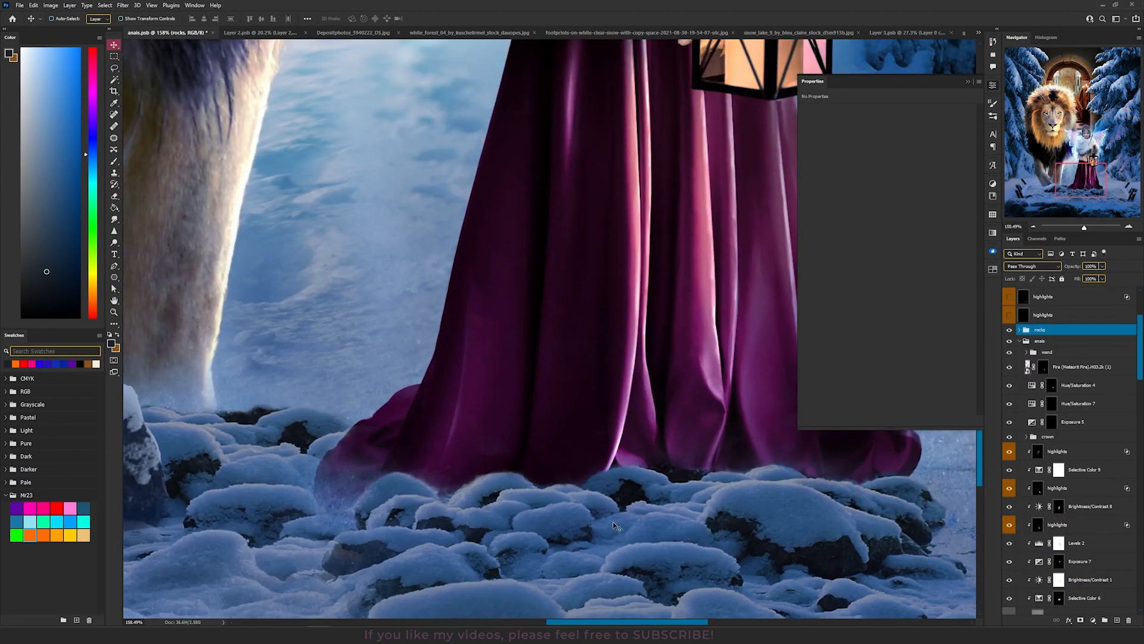
left_click_drag(615, 526, 467, 333)
left_click(1009, 315)
left_click(1009, 314)
left_click(1008, 315)
left_click(1009, 315)
left_click(1009, 315)
left_click(1009, 315)
Turn on the upper highlights layer above the rocks group, toggling it to compare the effect on the foreground
left_click_drag(629, 326, 437, 391)
left_click(1009, 296)
left_click(1009, 296)
left_click(1009, 296)
scroll(528, 431, "down", 5)
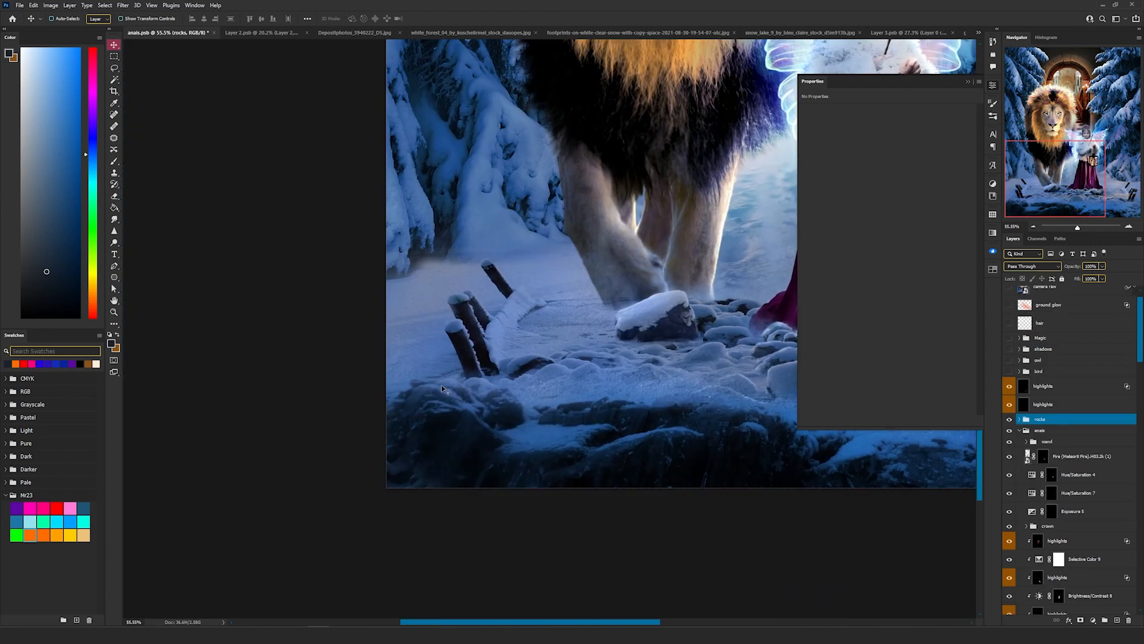
scroll(444, 390, "up", 5)
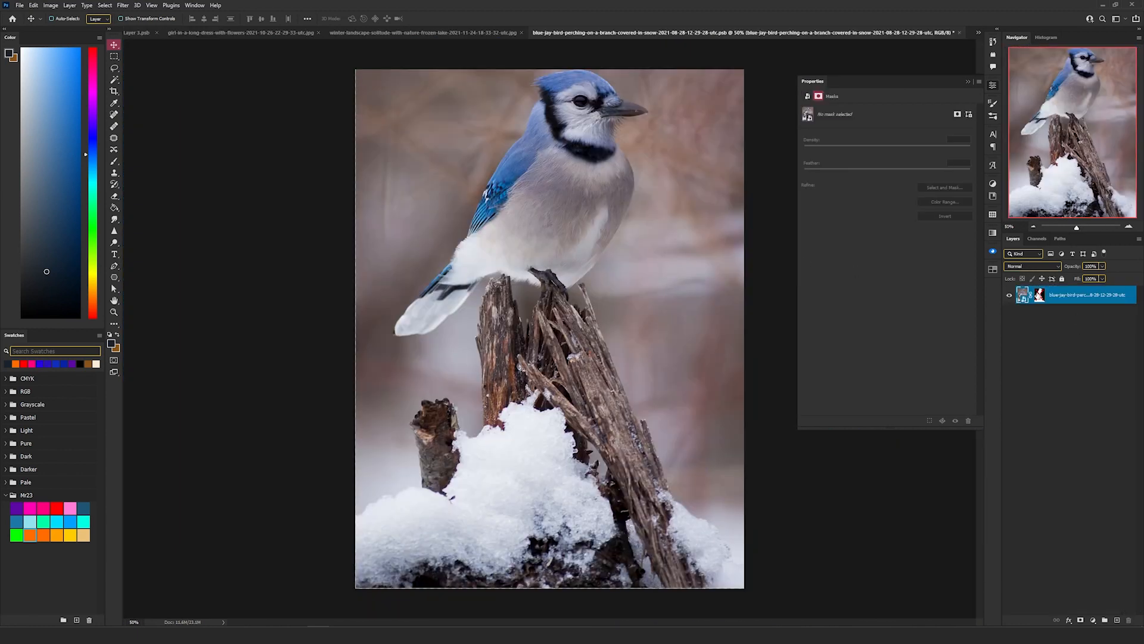
Re-enable the blue jay photo's layer mask and toggle Brightness/Contrast 12 in the bird group to compare its effect
left_click(1036, 293, "shift")
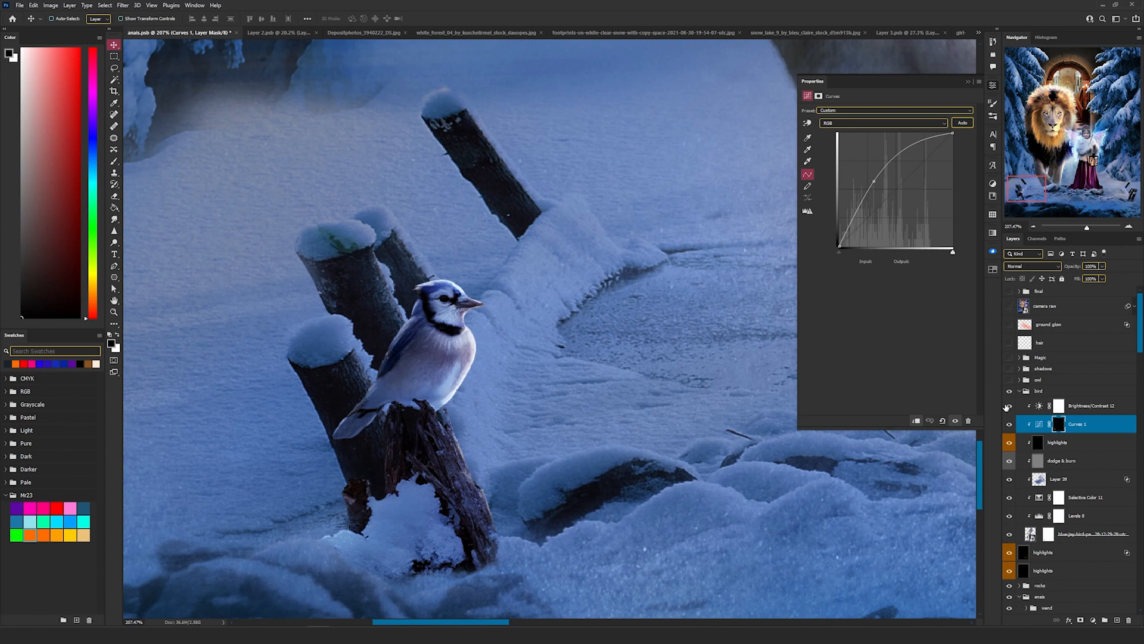
left_click(1007, 406)
left_click(1007, 406)
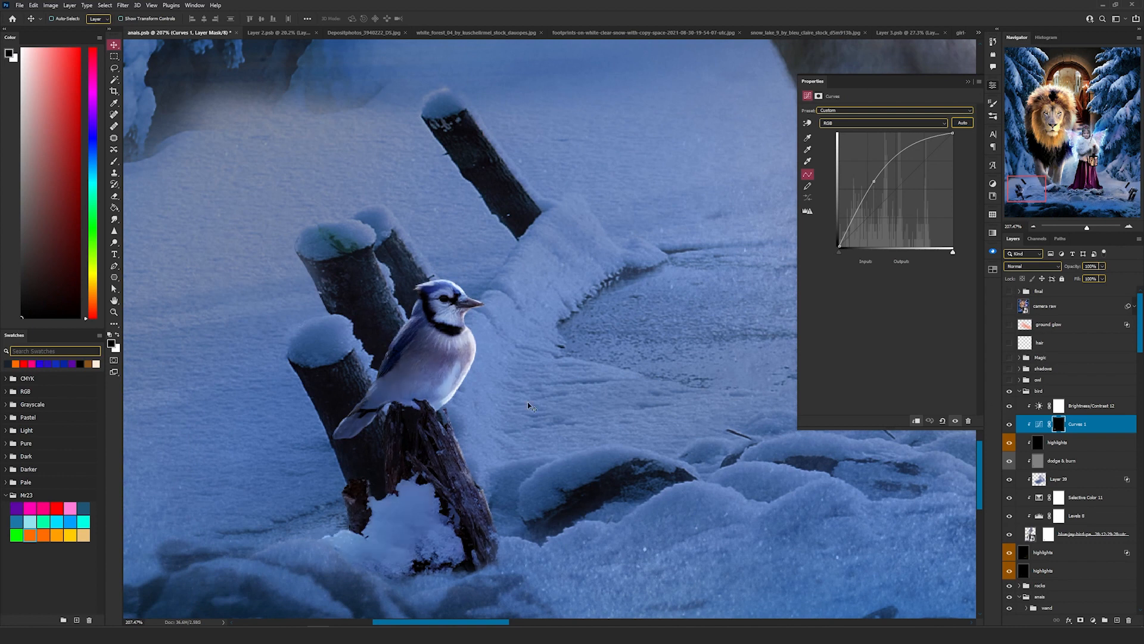
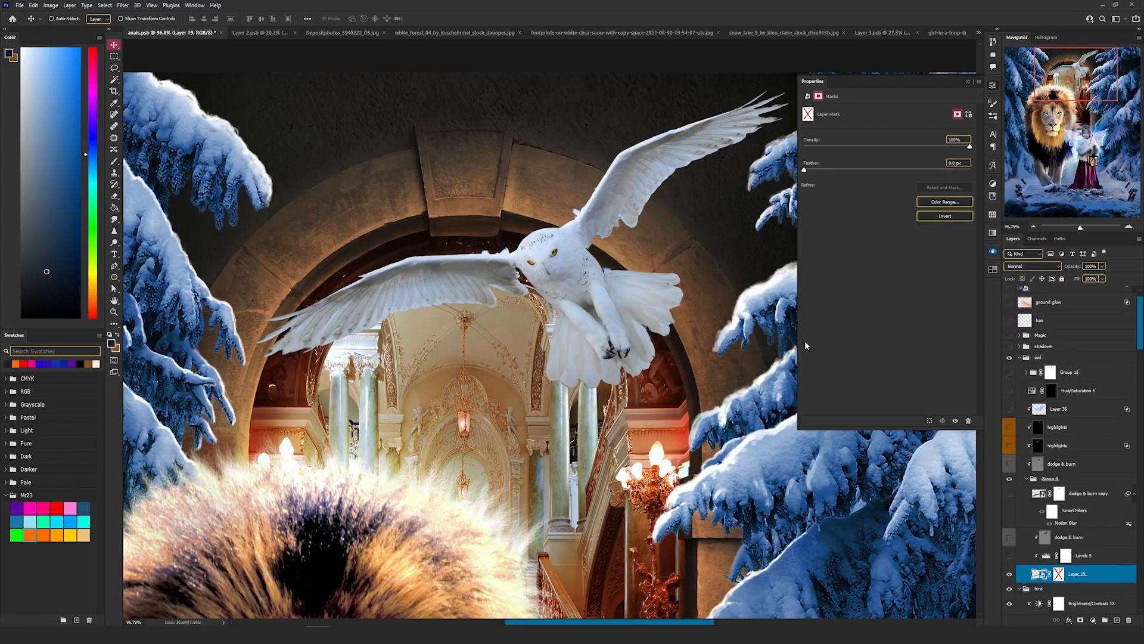
Turn on Levels 5 and the clipped dodge & burn layer above Layer 19 to darken and shade the white owl
left_click(1059, 574)
left_click(1010, 556)
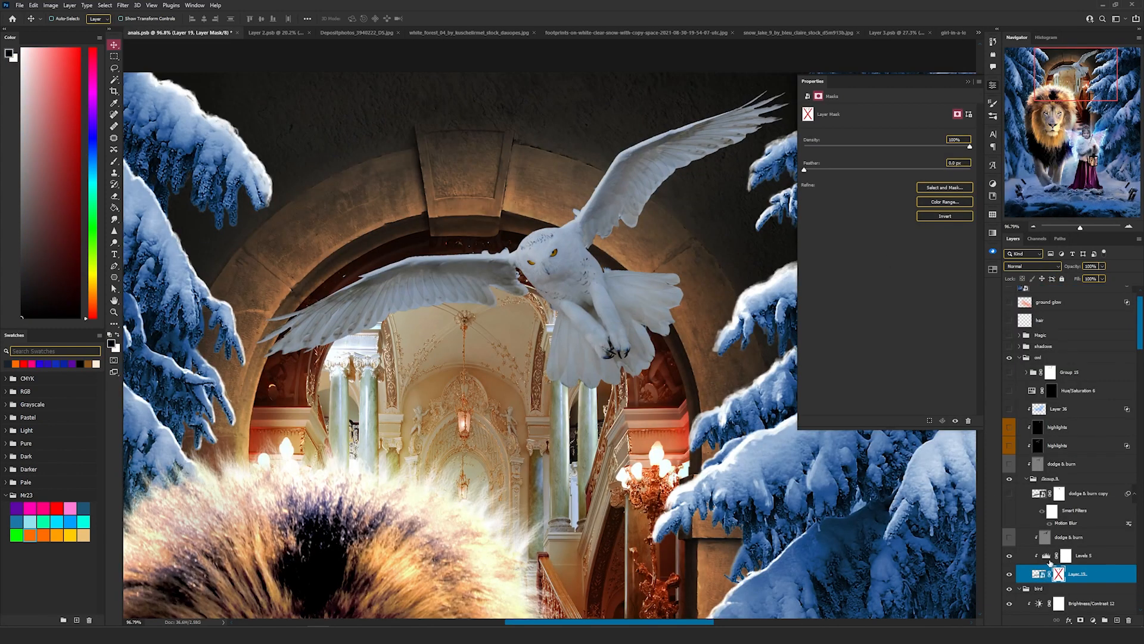
left_click(1048, 558)
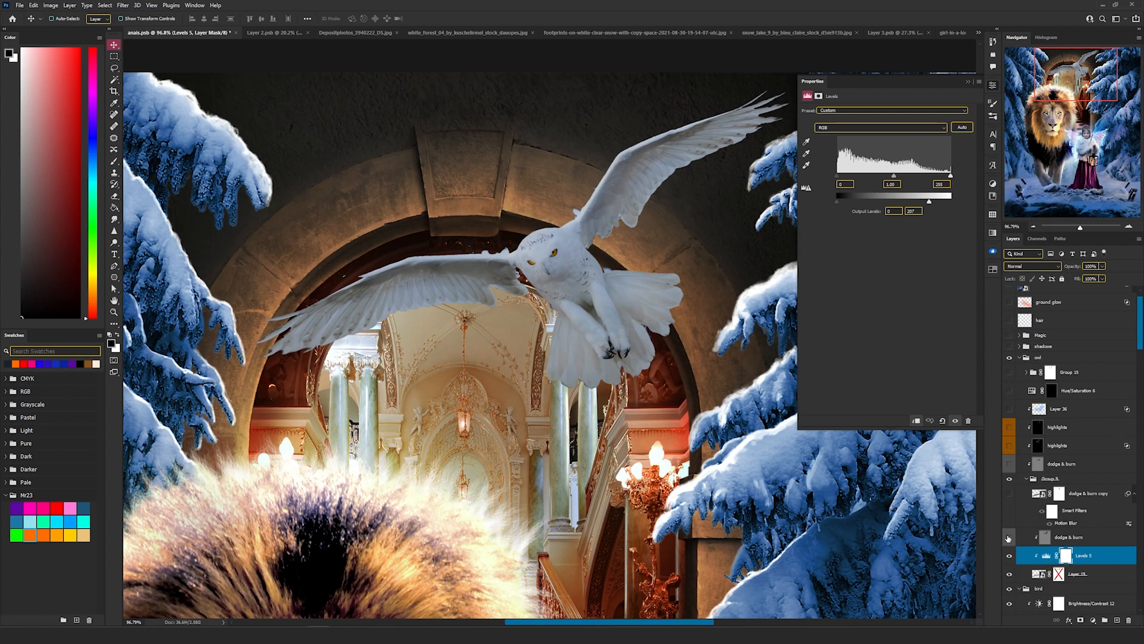
left_click(1008, 538)
Toggle the dodge & burn copy Smart Object with its Motion Blur filter to compare the blurred and sharp owl
left_click(1008, 494)
left_click(1040, 493)
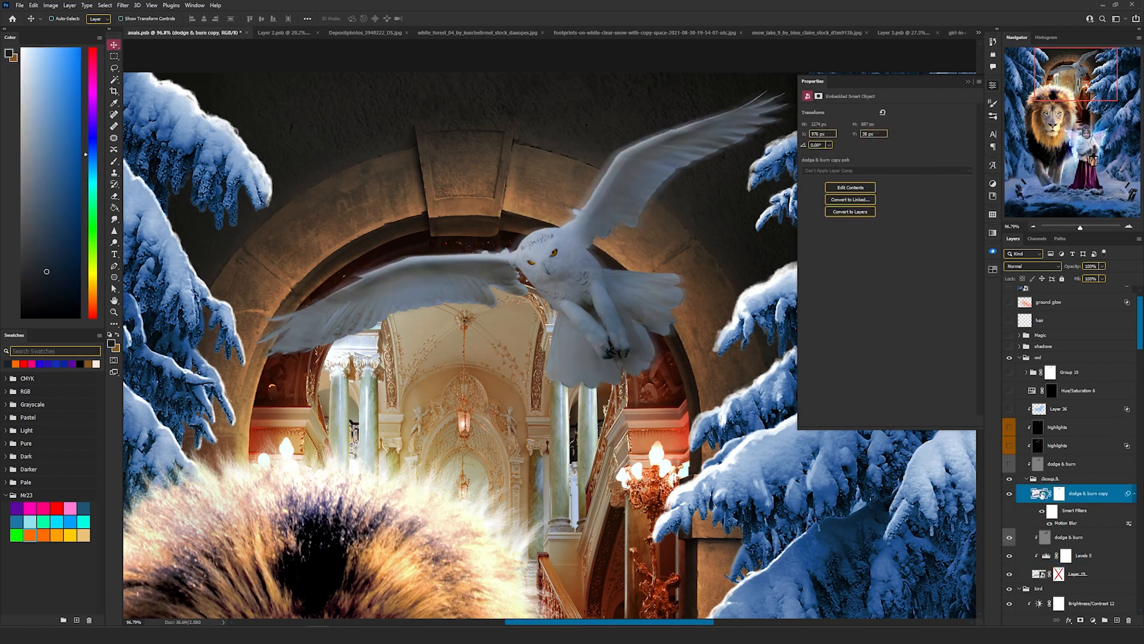
left_click(1009, 494)
left_click(1009, 494)
left_click(1009, 494)
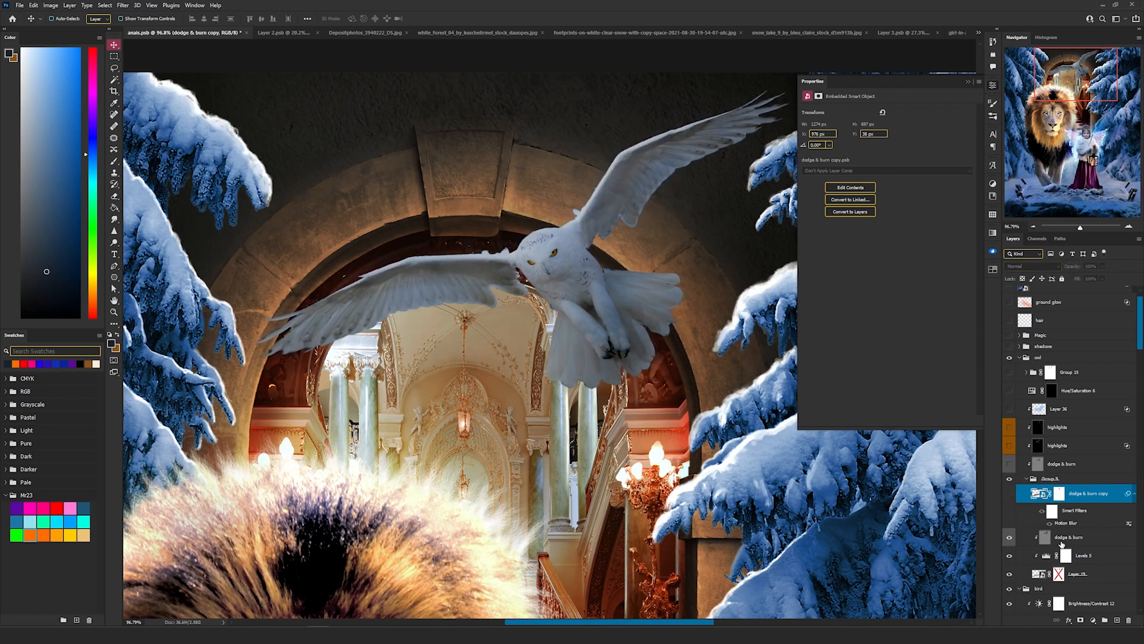
Duplicate the owl's Layer 19 above its dodge & burn layer and undo the trial move of the copy
left_click(1092, 576)
key("ctrl+j")
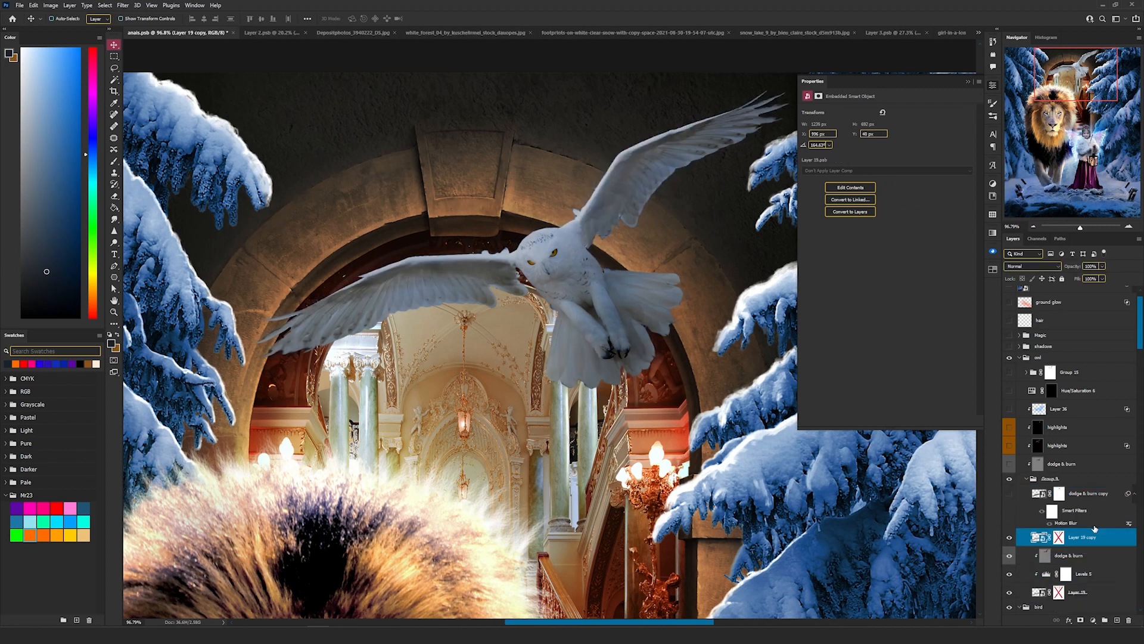
left_click_drag(520, 272, 555, 342)
key("ctrl+z")
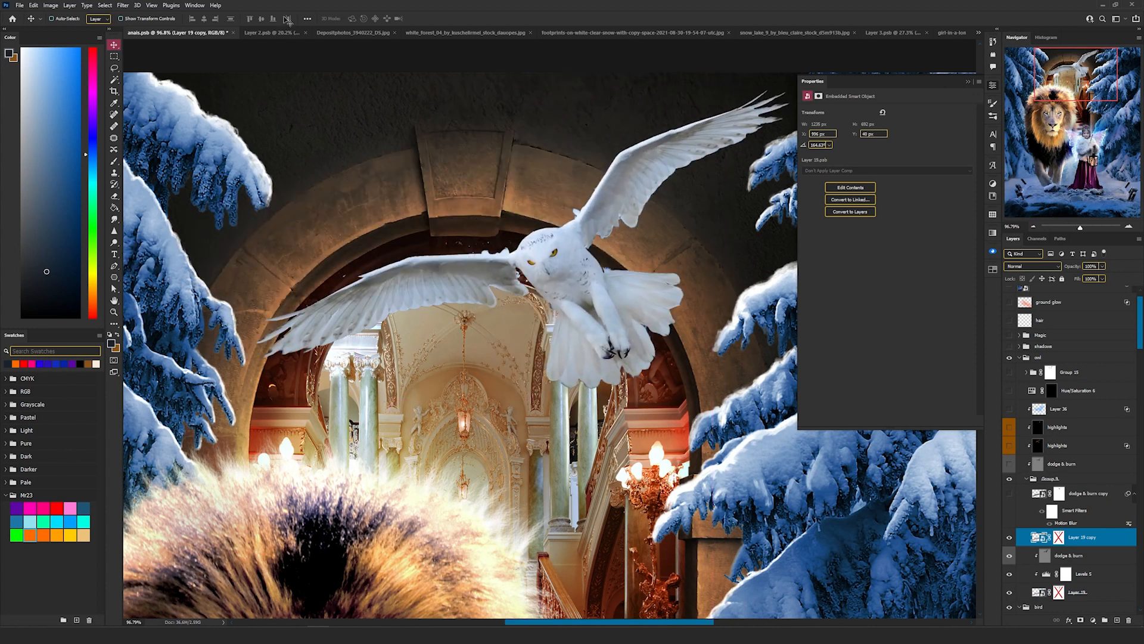
Apply a Motion Blur to the duplicated owl layer with an angle of -30° and a reduced distance
left_click(124, 6)
mouse_move(140, 121)
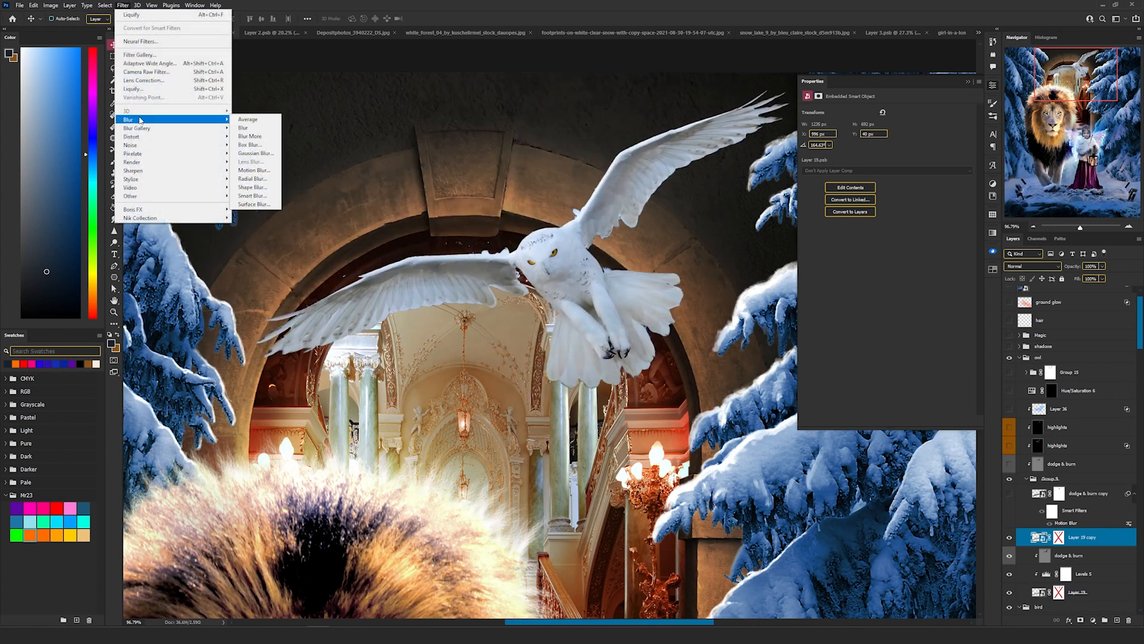
left_click(255, 170)
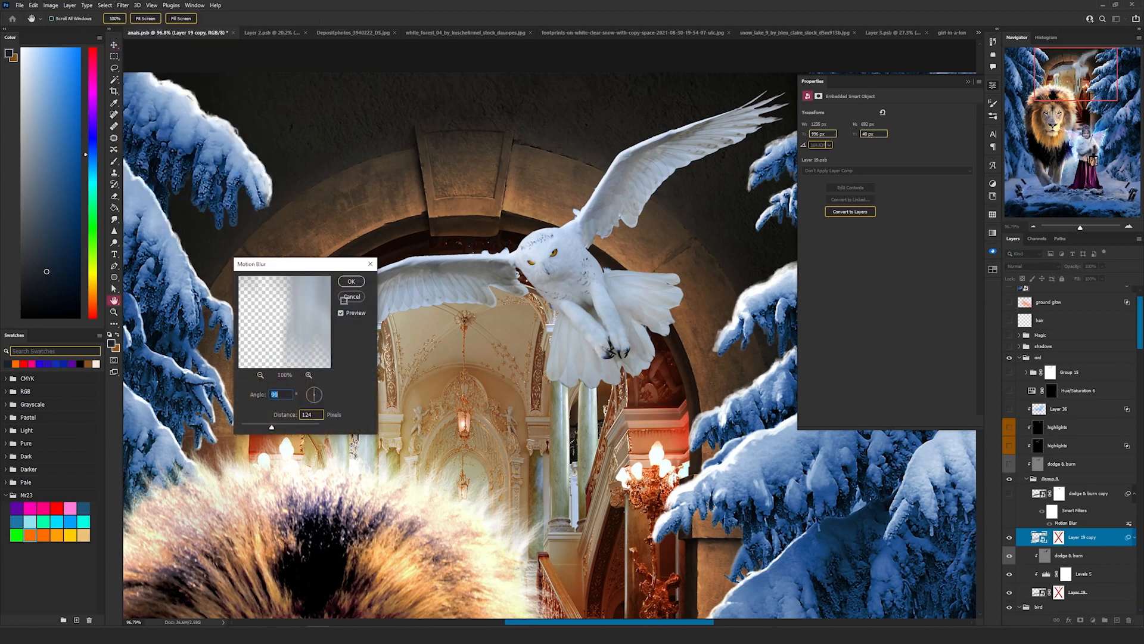
left_click_drag(313, 401, 320, 403)
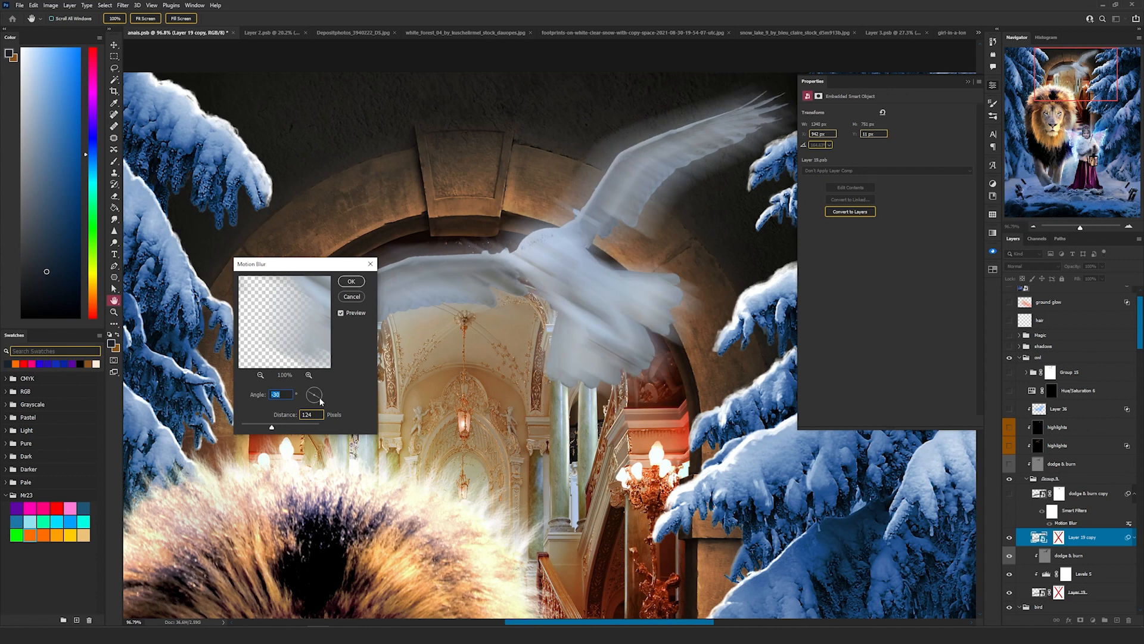
left_click_drag(272, 427, 257, 427)
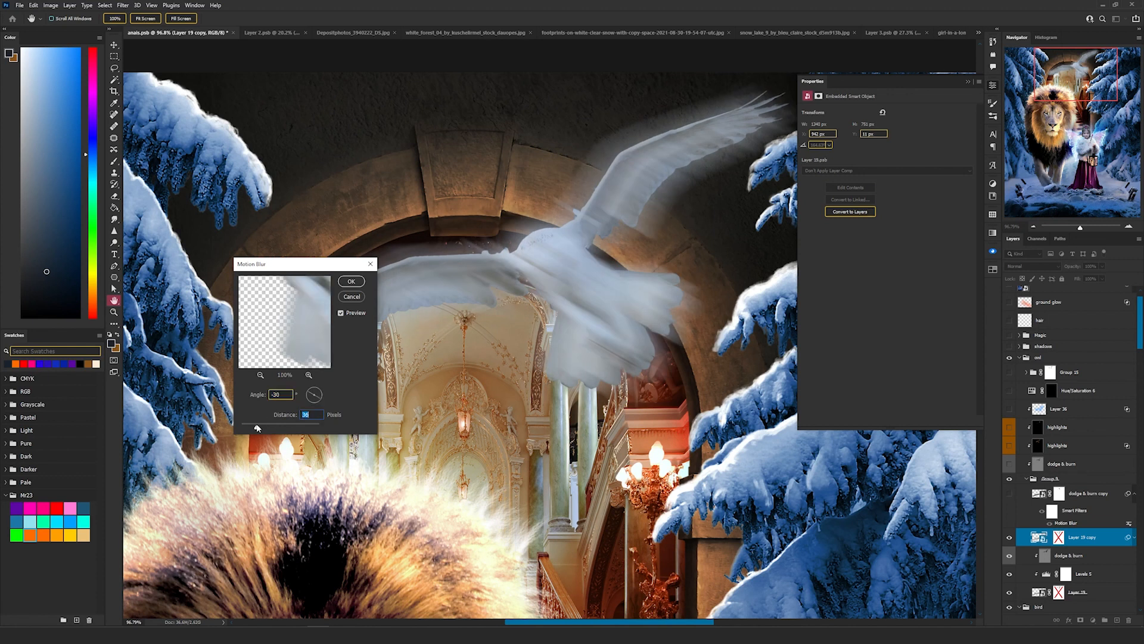
left_click(360, 286)
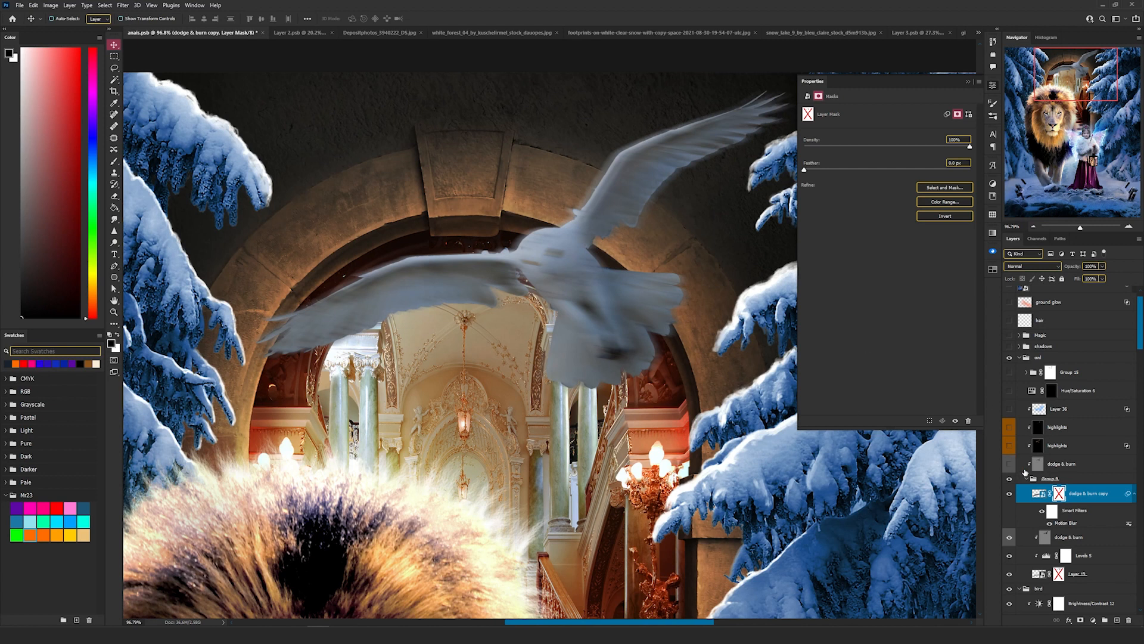
Enable the blurred owl copy's mask and turn on the Soft Light dodge & burn and both Linear Dodge (Add) highlights layers above the owl
left_click(956, 421)
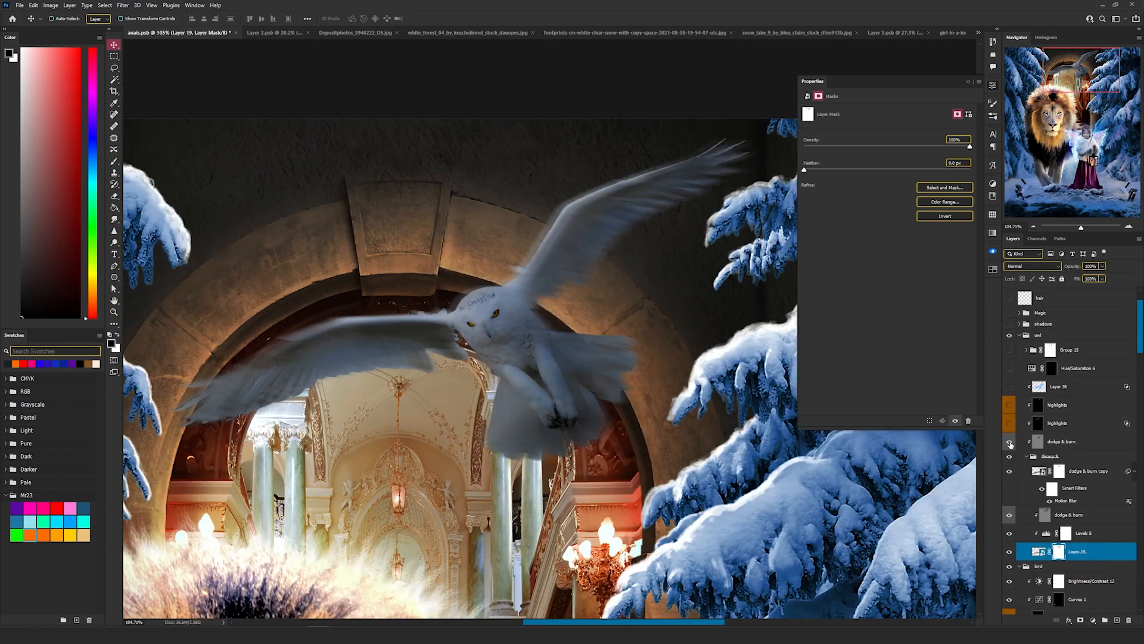
left_click(1057, 441)
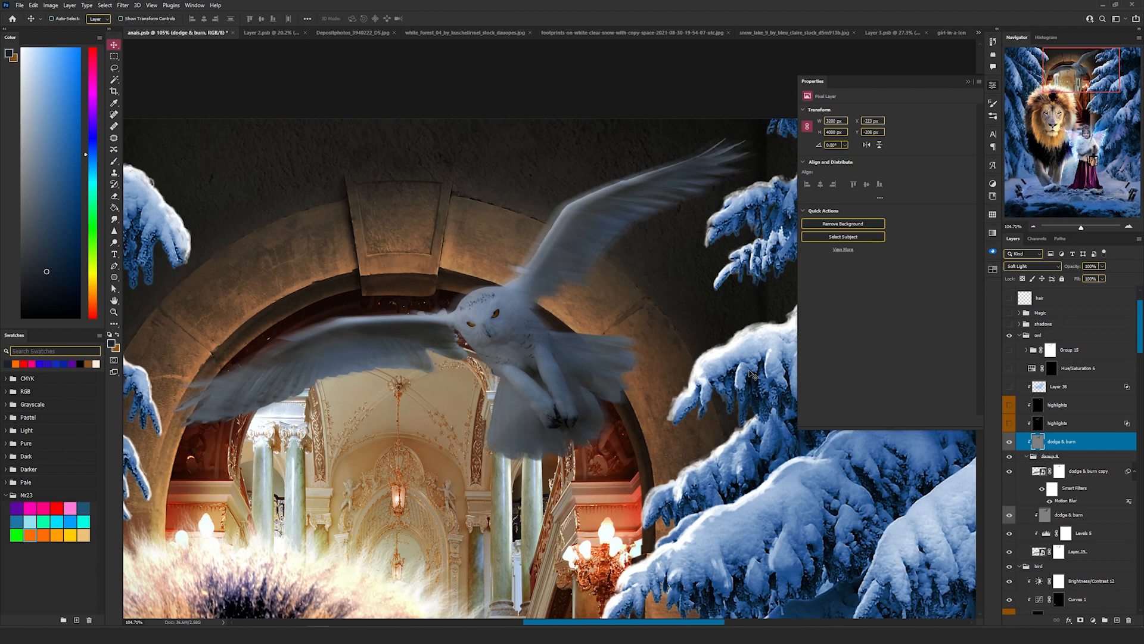
left_click(1009, 423)
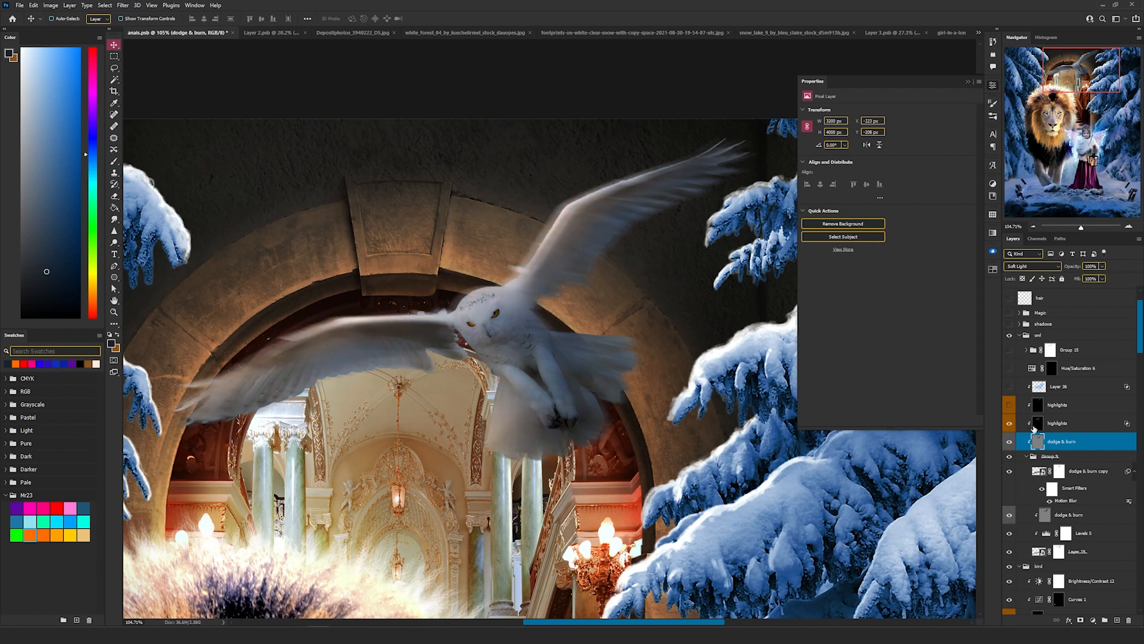
left_click(1030, 424)
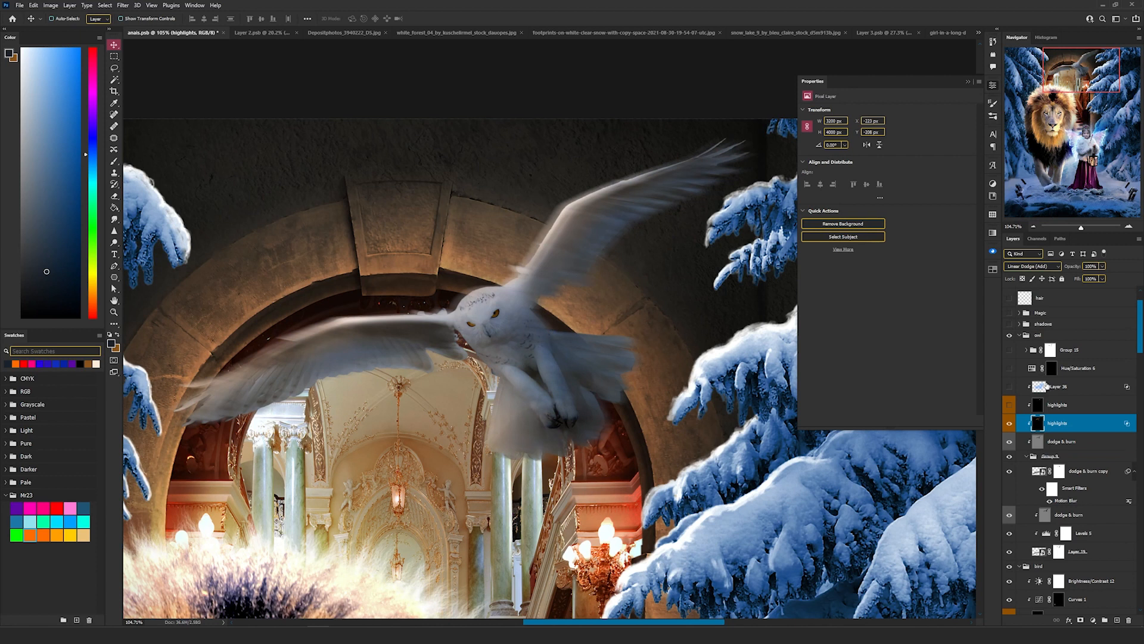
left_click(1008, 405)
left_click(1031, 405)
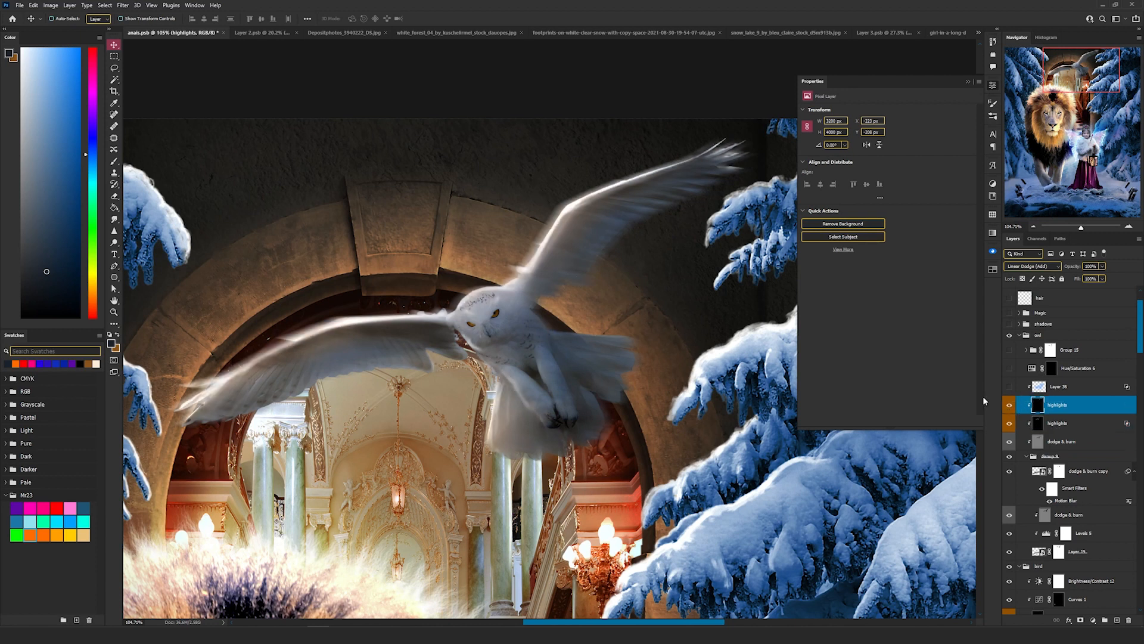
Turn on Layer 36 above the owl's highlights and check its Color blend mode, tinting the owl blue
left_click(1009, 386)
left_click(1037, 386)
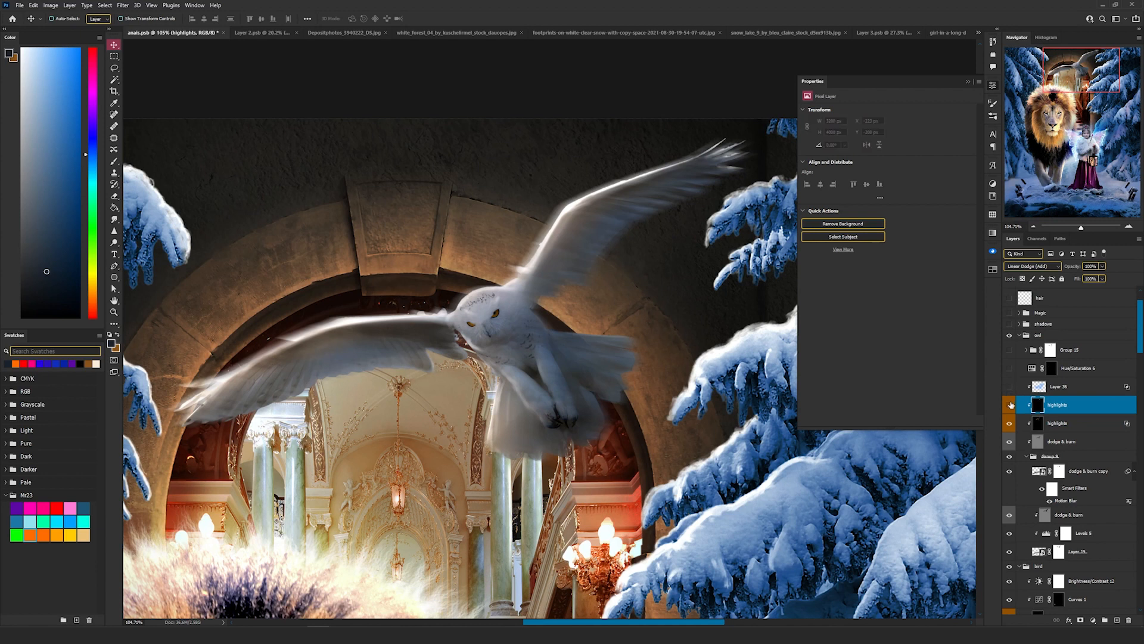
left_click(1034, 266)
left_click(1035, 266)
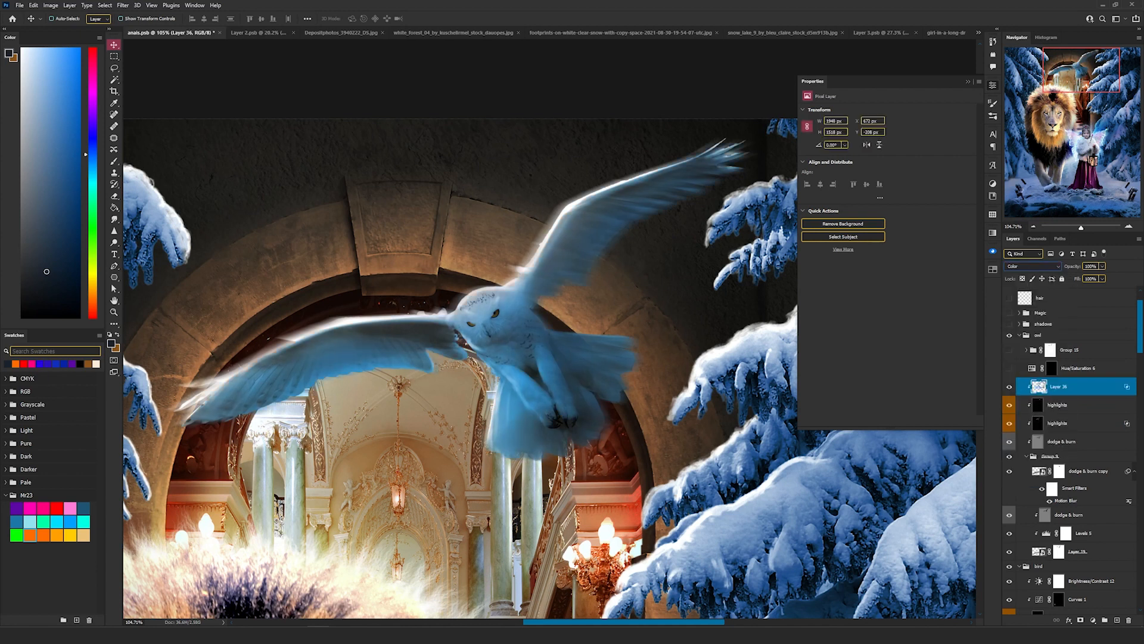
Turn on the Overlay-mode Hue/Saturation 6 layer to colorize the owl's eyes yellow and open its settings
left_click(1009, 368)
left_click(1033, 370)
left_click(1031, 368)
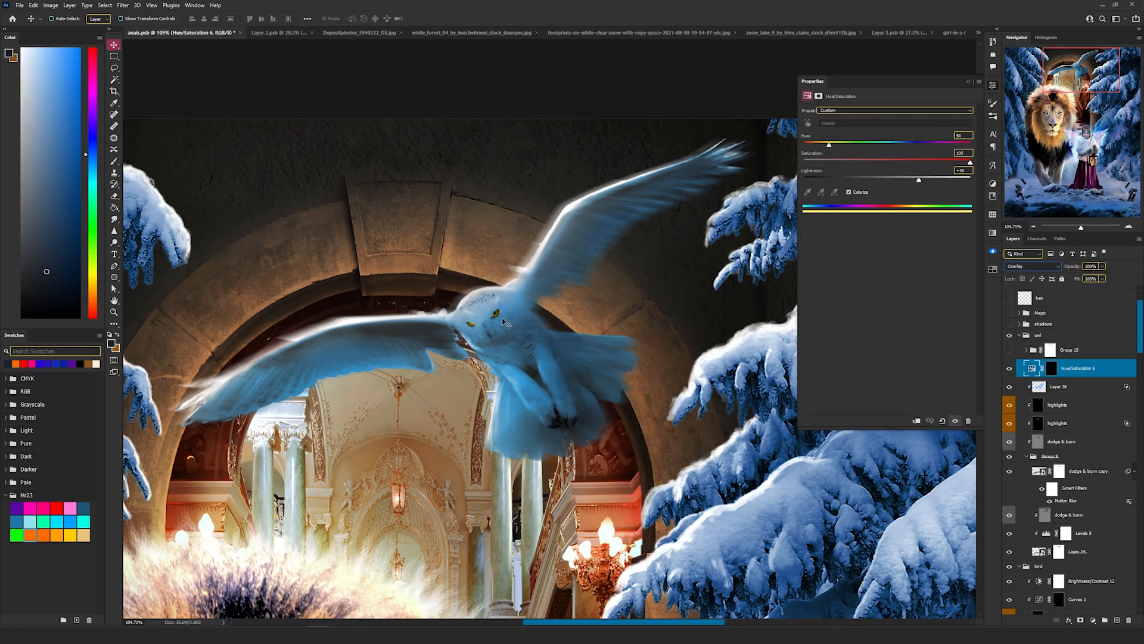
Turn on Group 15 to add purple tints to the owl's wings, toggling it to compare
left_click(1035, 351)
left_click(1009, 351)
left_click(1007, 352)
left_click(1008, 350)
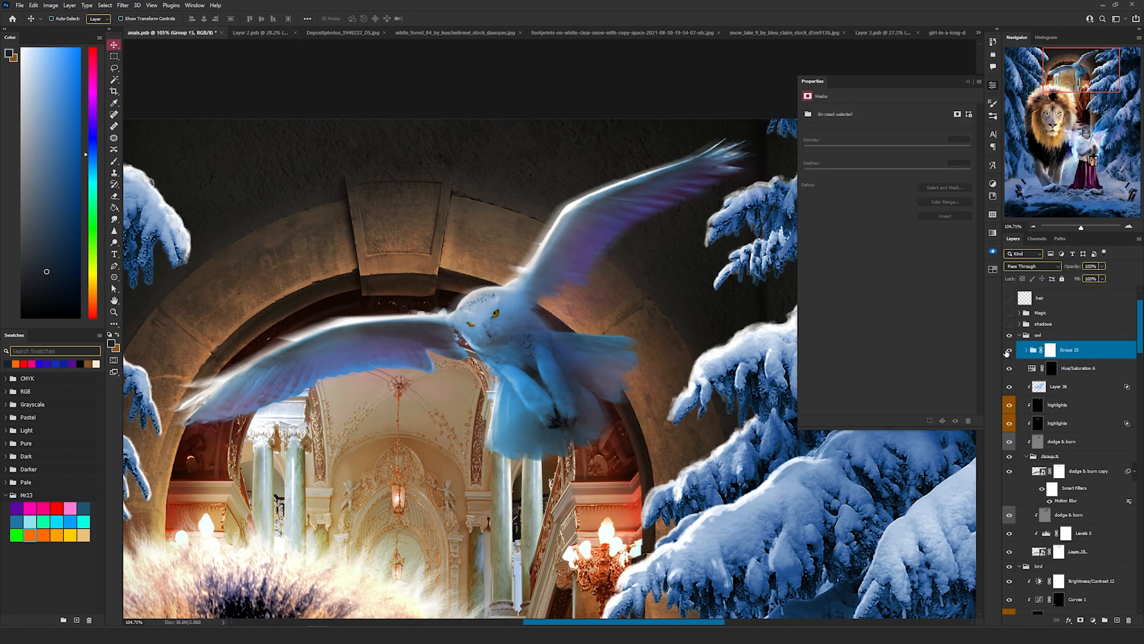
Add a new Color-mode layer above Group 15 and paint pink over both of the owl's wings with the Brush
left_click(1118, 620)
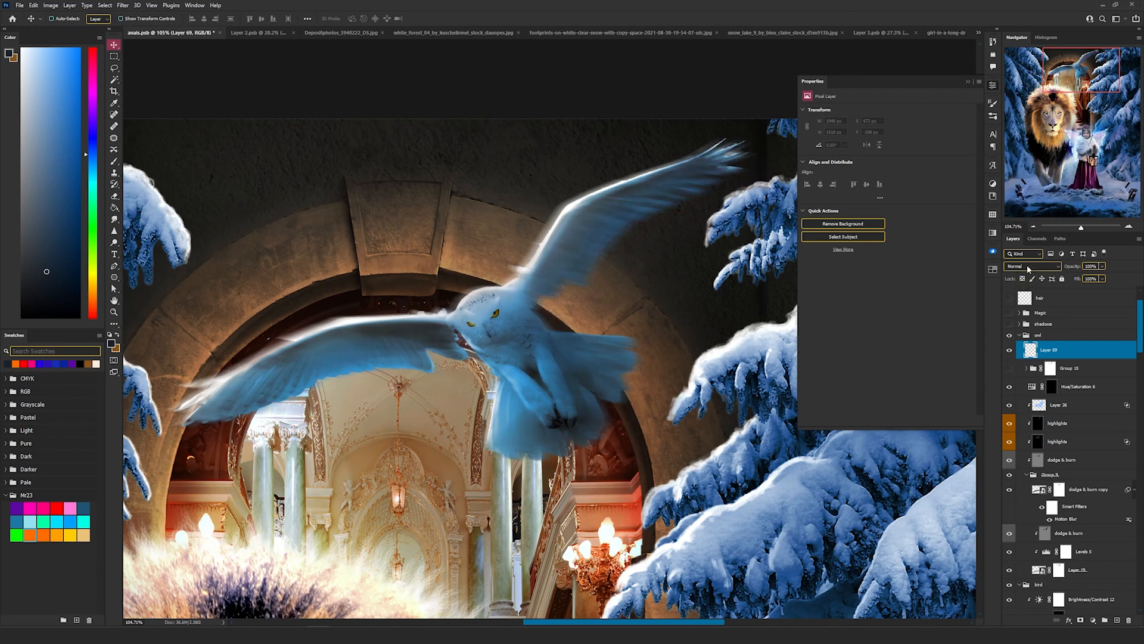
left_click(1033, 266)
left_click(1021, 475)
key("b")
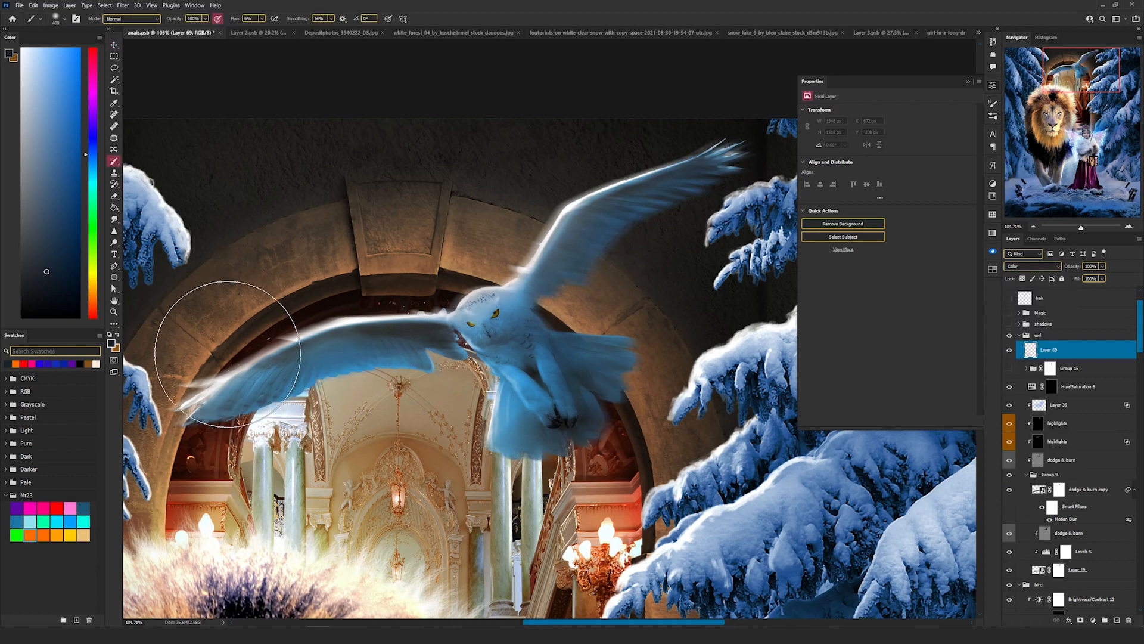
left_click(43, 507)
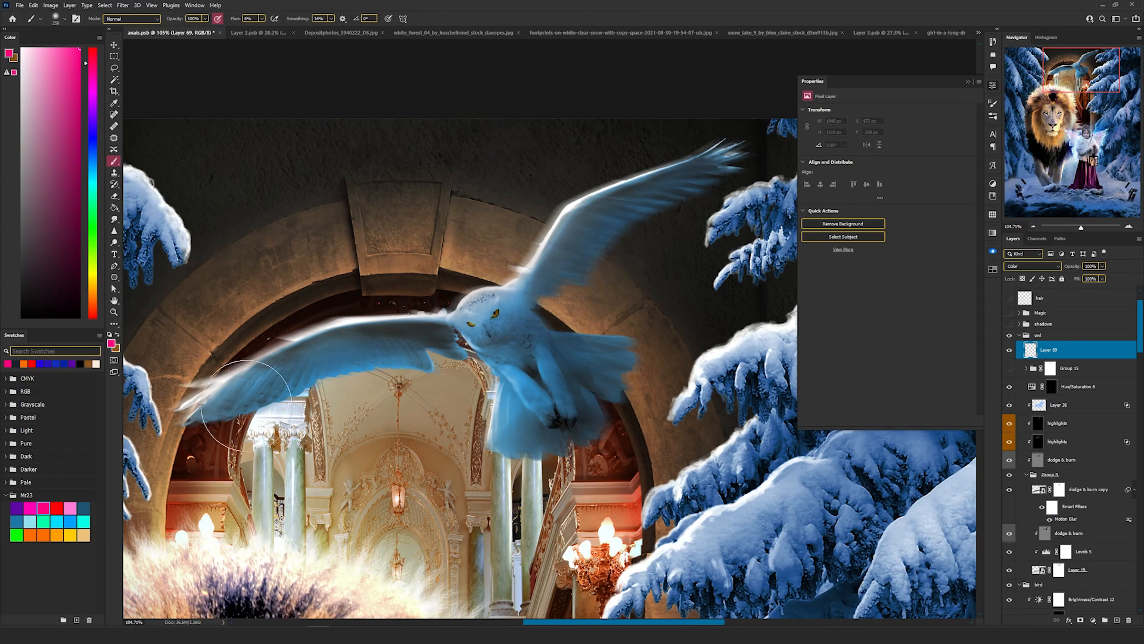
mouse_move(342, 364)
left_mouse_down()
mouse_move(442, 363)
mouse_move(465, 380)
left_mouse_up()
mouse_move(593, 263)
left_mouse_down()
mouse_move(616, 226)
mouse_move(806, 167)
mouse_move(658, 259)
left_mouse_up()
Split the black Underlying Layer slider in the pink layer's Blend If settings to fade the tint from dark areas
key("v")
scroll(661, 268, "down", 3)
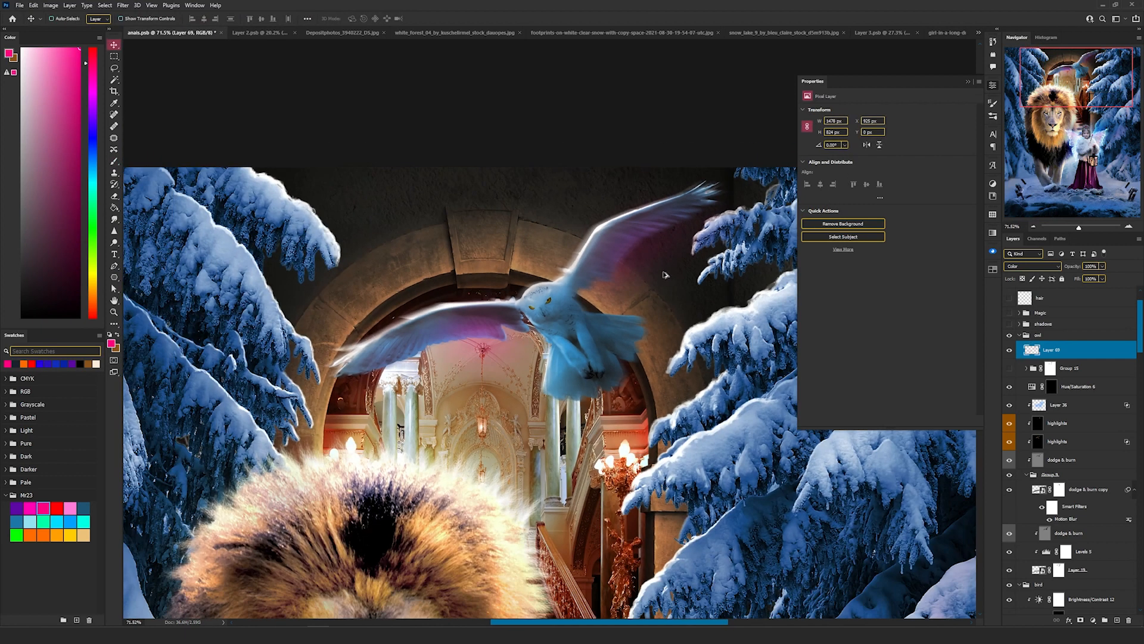
scroll(651, 244, "up", 3)
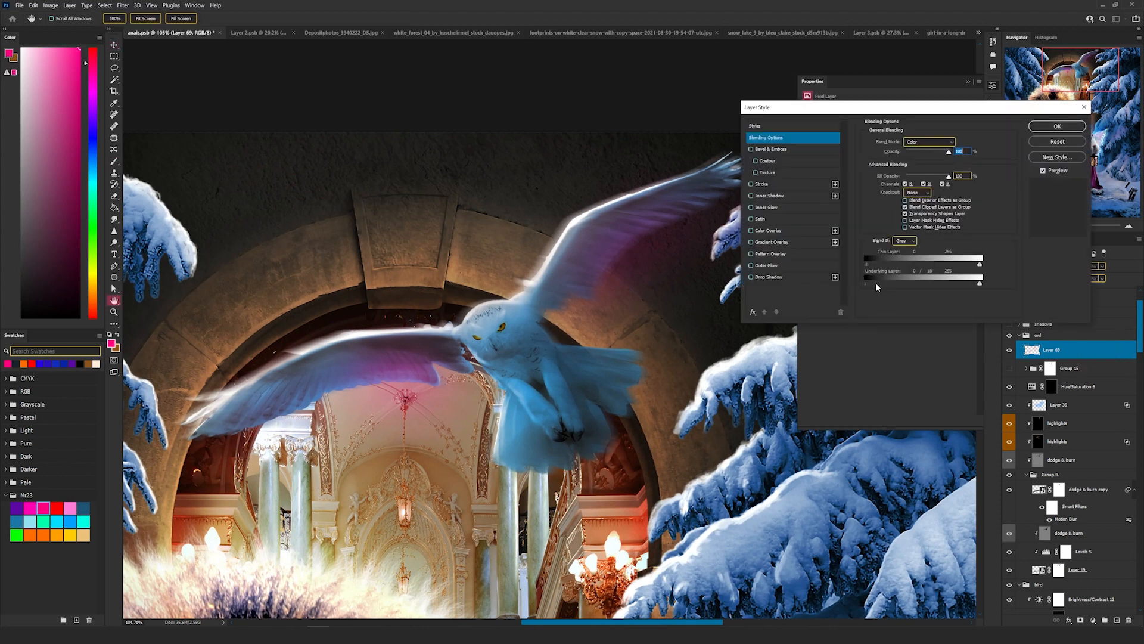
left_click_drag(887, 284, 913, 282)
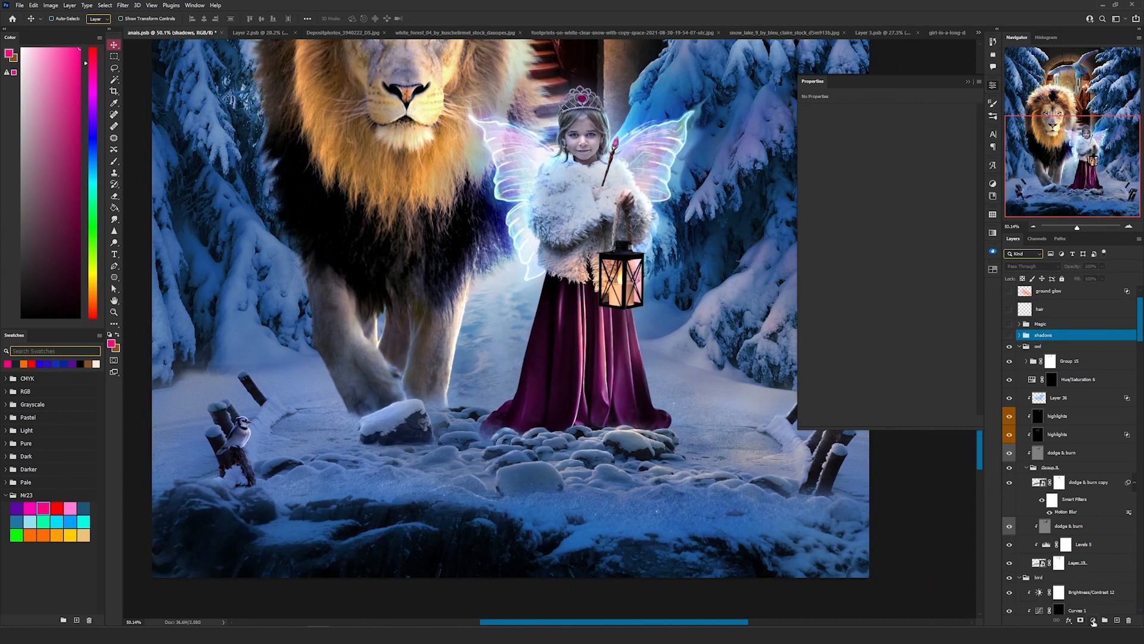
Add an Exposure adjustment of about -1.40 above the shadows group and invert its mask
left_click(1093, 623)
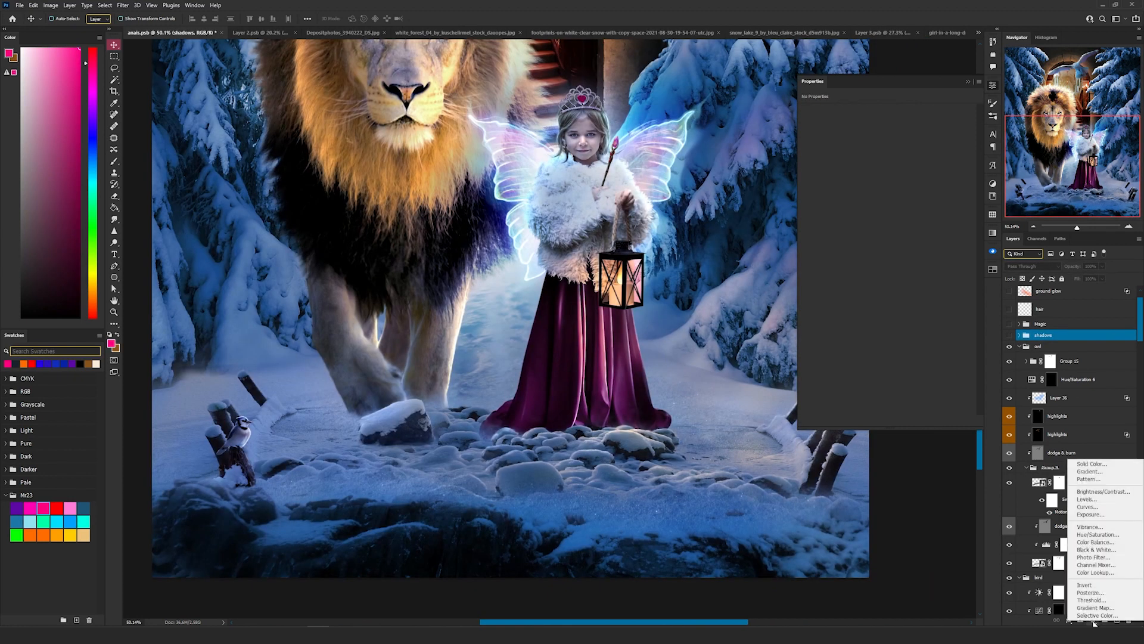
left_click(1090, 510)
left_click(870, 131)
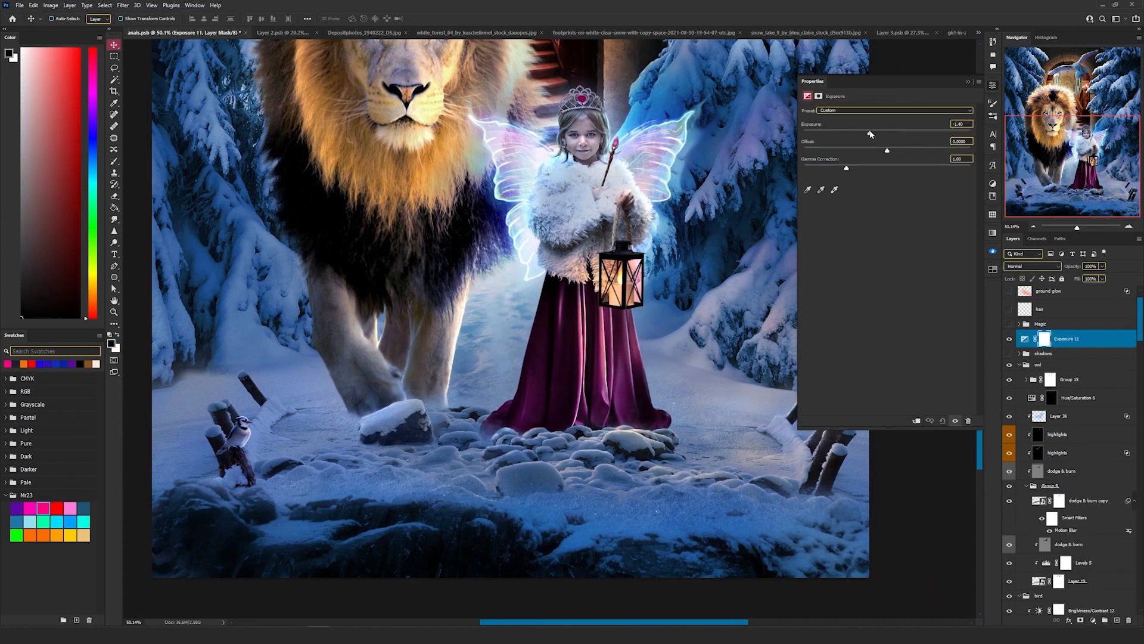
left_click(1045, 339)
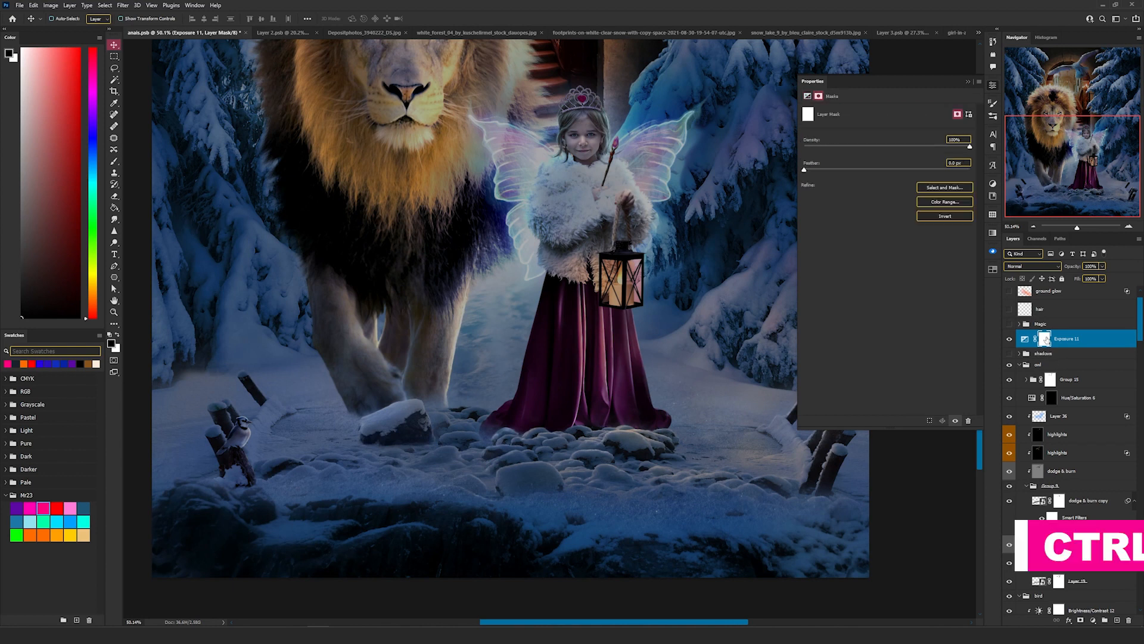
key("ctrl+i")
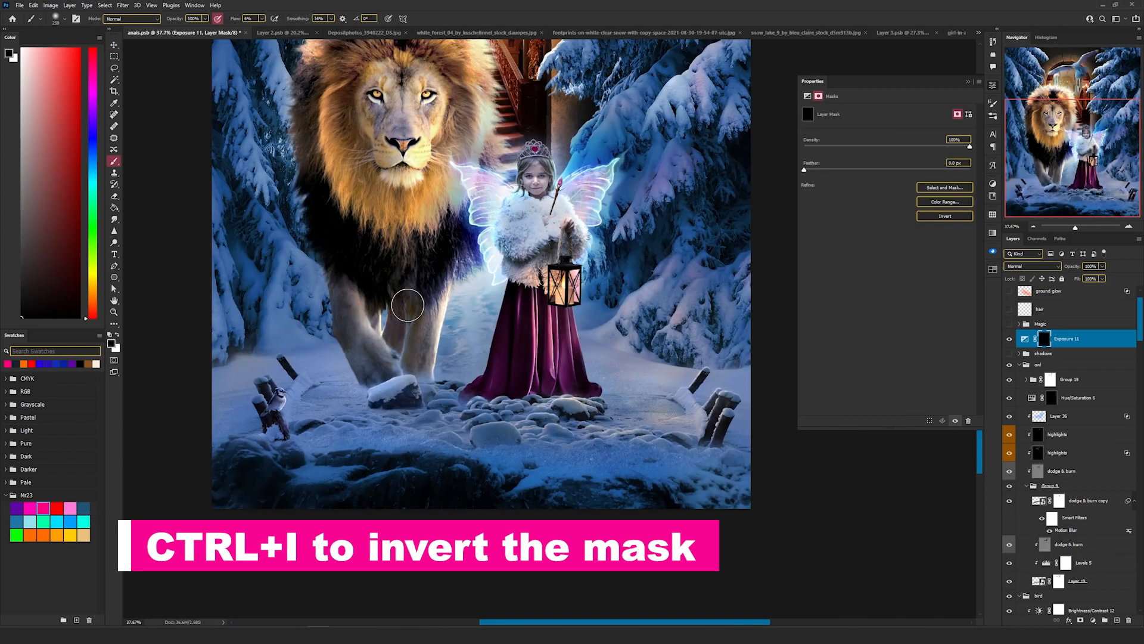
Paint white on the Exposure mask to darken the lion's legs and the ground around the rocks
left_click_drag(384, 329, 388, 330)
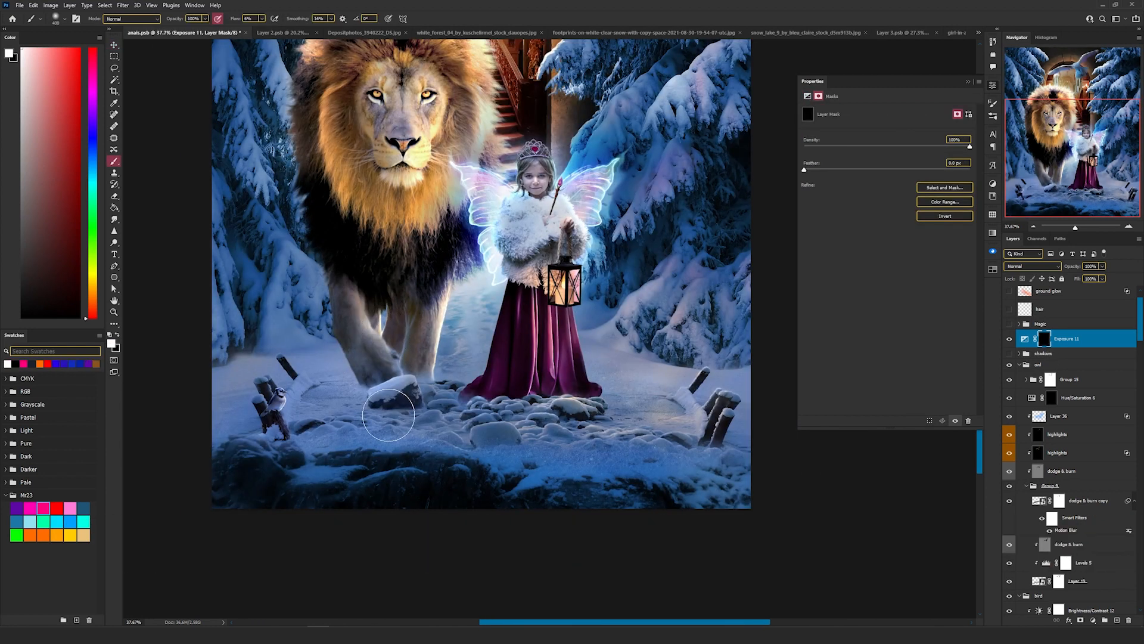
key("bracketleft")
key("bracketleft")
mouse_move(299, 436)
left_mouse_down()
mouse_move(433, 392)
mouse_move(340, 449)
left_mouse_up()
left_click_drag(432, 370, 427, 376)
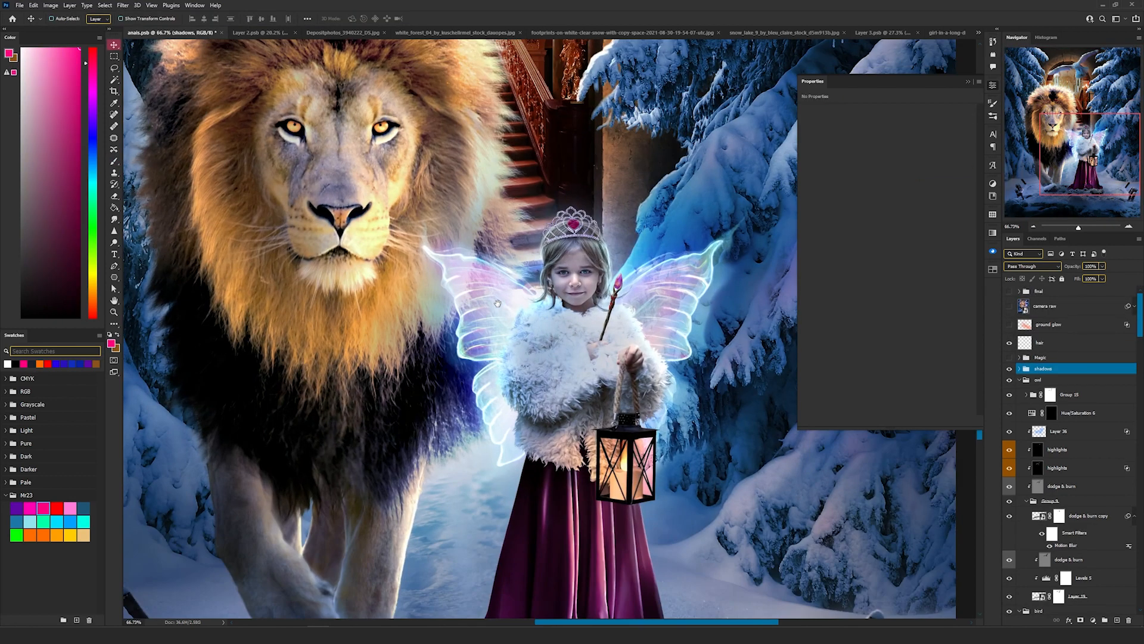
Turn on the Magic group and examine its swirl beside the fairy girl and the lantern glow
left_click_drag(497, 303, 453, 297)
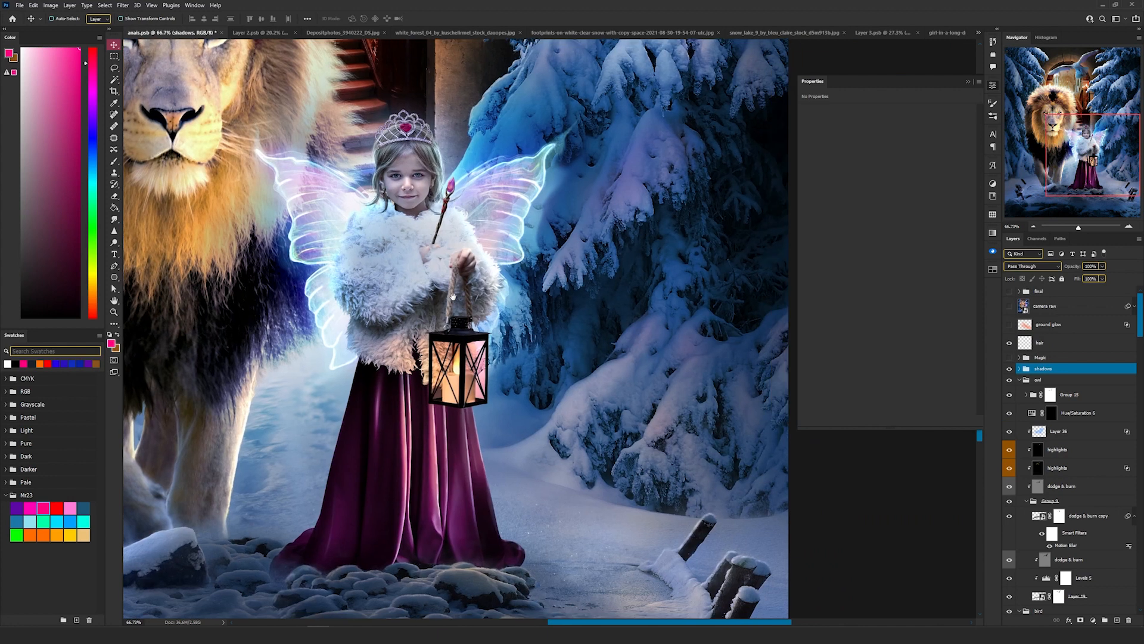
scroll(646, 379, "down", 2)
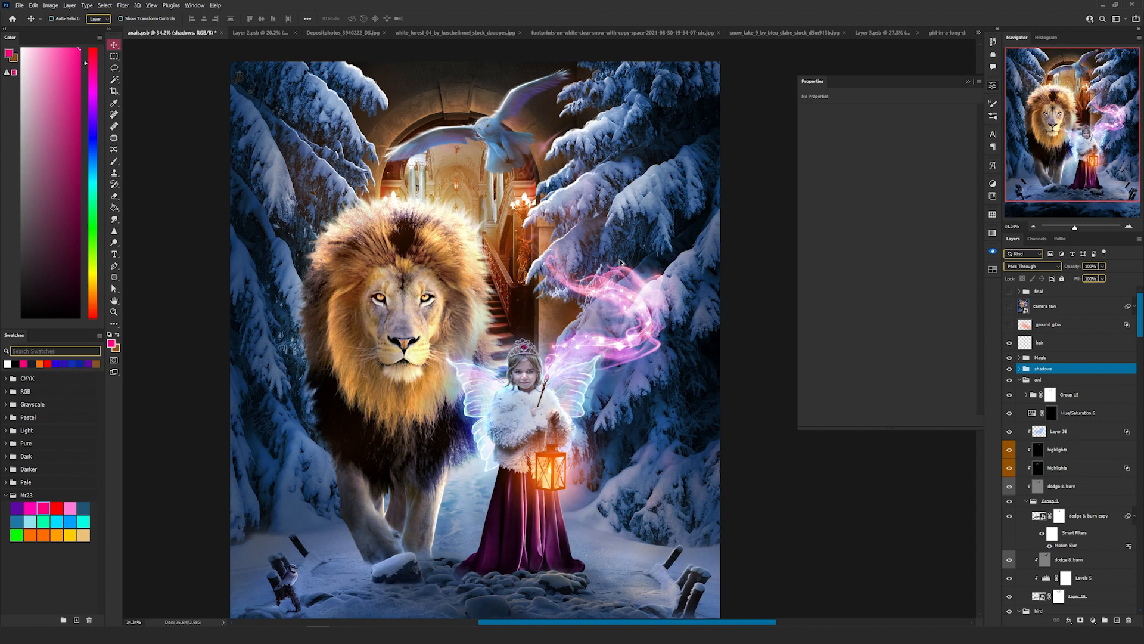
scroll(605, 310, "up", 3)
scroll(577, 293, "down", 2)
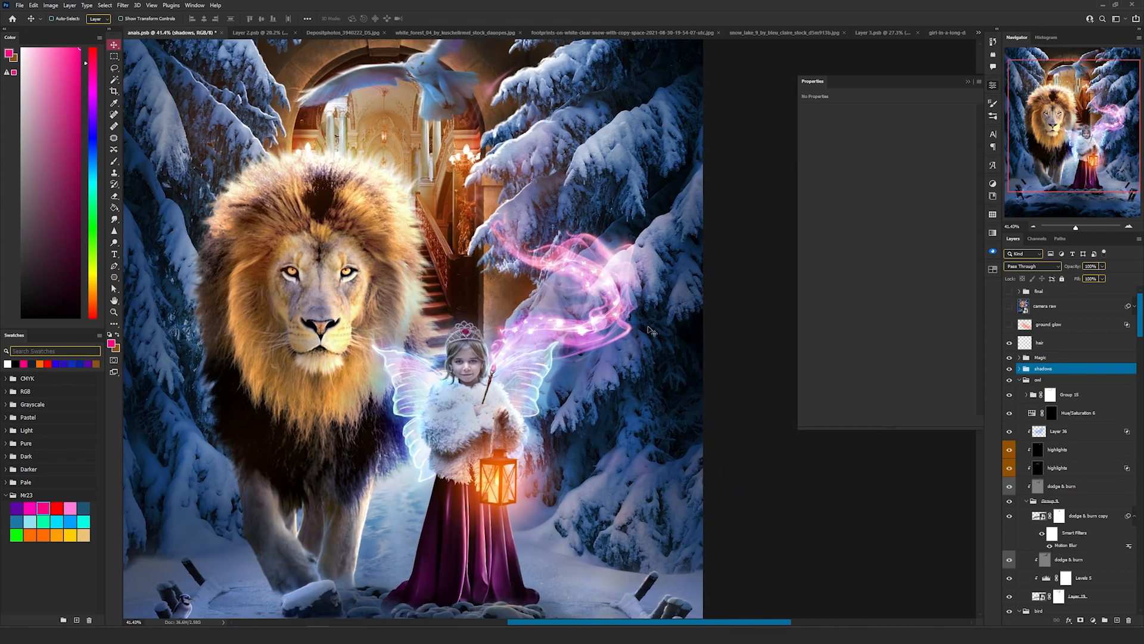
Create a new group above the Magic group and set its blend mode to Screen
key("alt+bracketright")
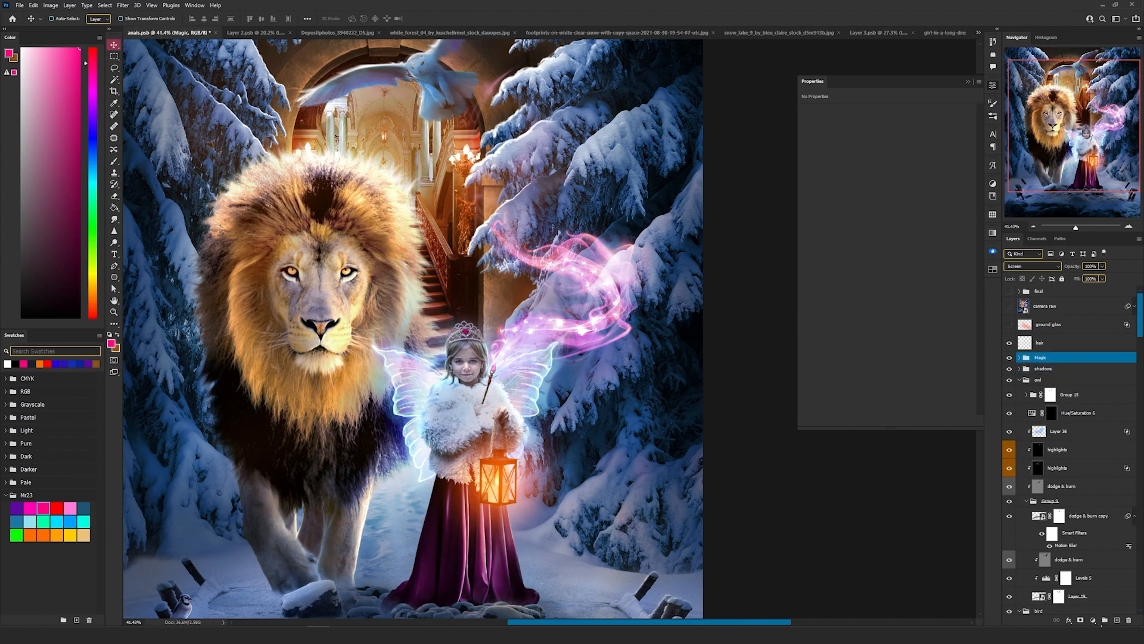
left_click(1104, 621)
left_click(1041, 267)
left_click(1035, 351)
Add a black-filled layer inside the new Screen group and an empty layer above it
key("ctrl+alt+shift+n")
key("g")
key("d")
key("alt+BackSpace")
key("v")
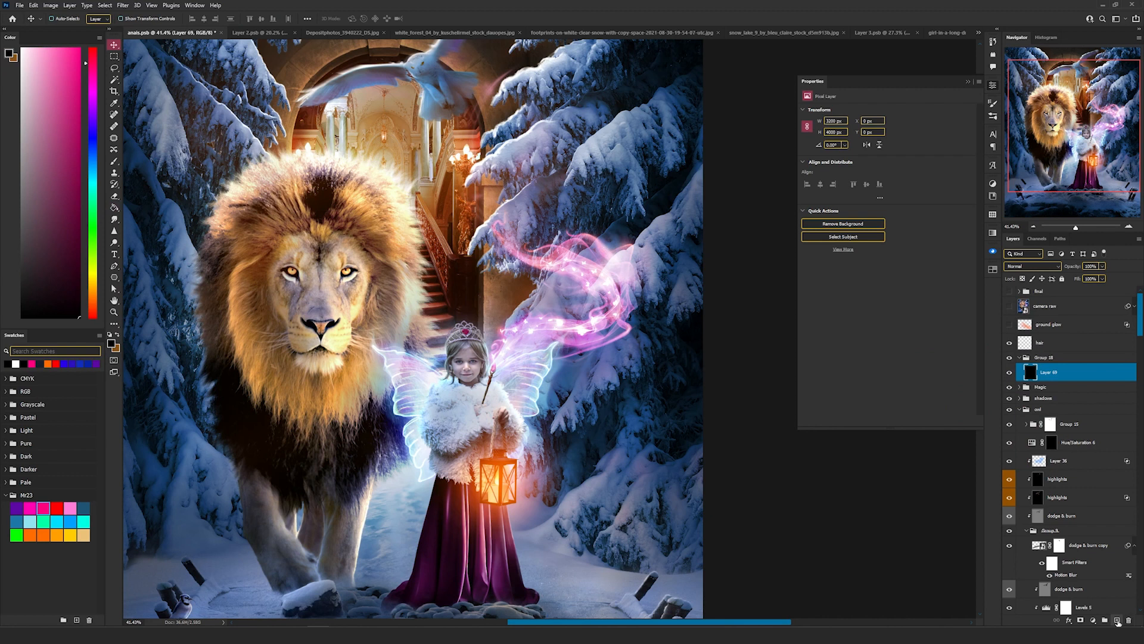
left_click(1117, 621)
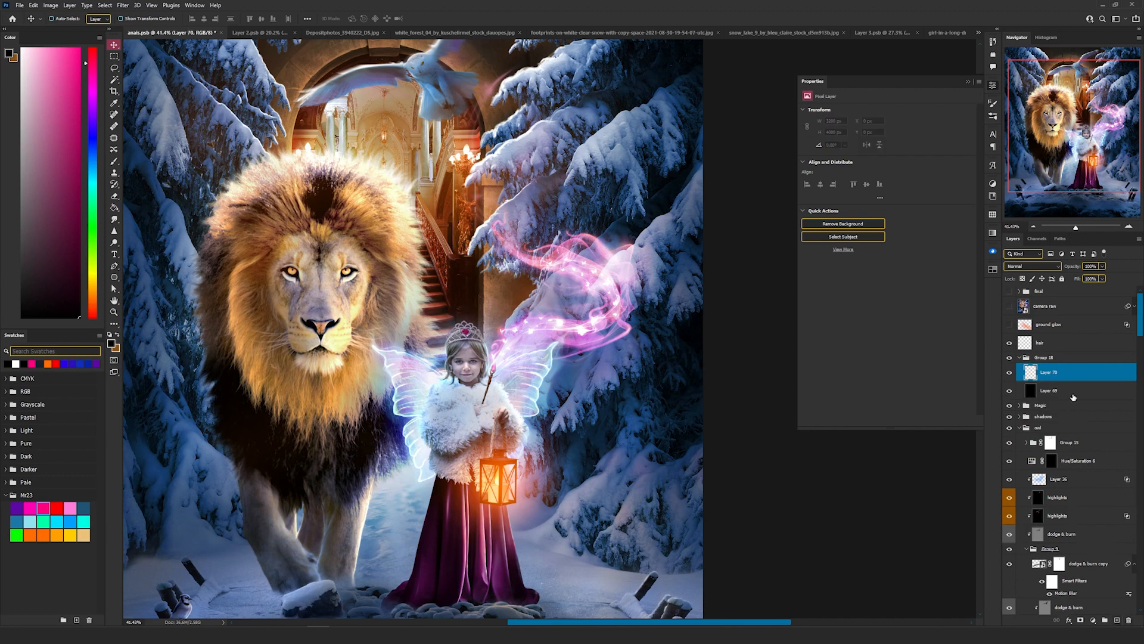
Add a Gradient Map adjustment above the empty layer and set the gradient's end stop to white
left_click(1094, 621)
left_click(1095, 607)
left_click(887, 113)
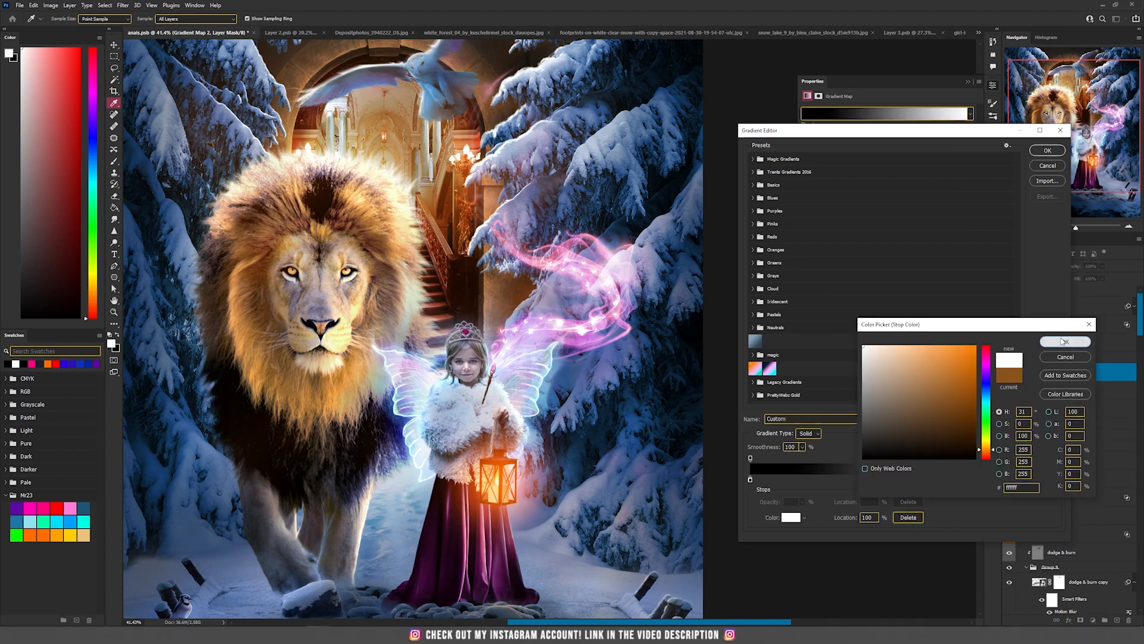
left_click(1065, 341)
Add a gradient stop at 25% and color it orange-red, ff3000
left_click(820, 479)
left_click_drag(819, 481, 829, 482)
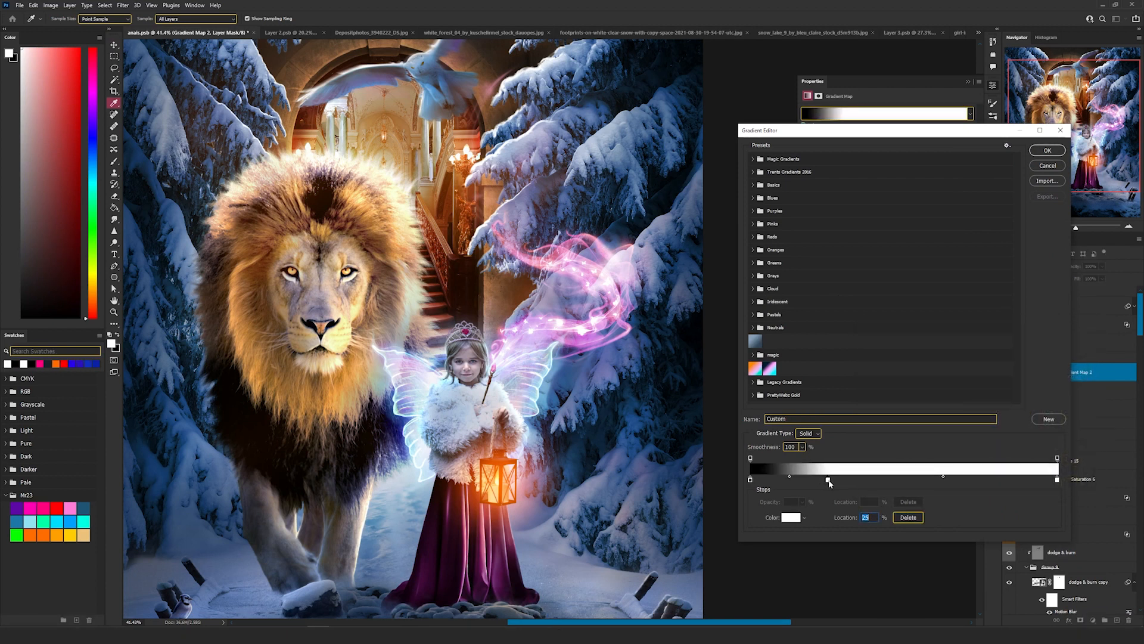
double_click(829, 480)
type("ff0000")
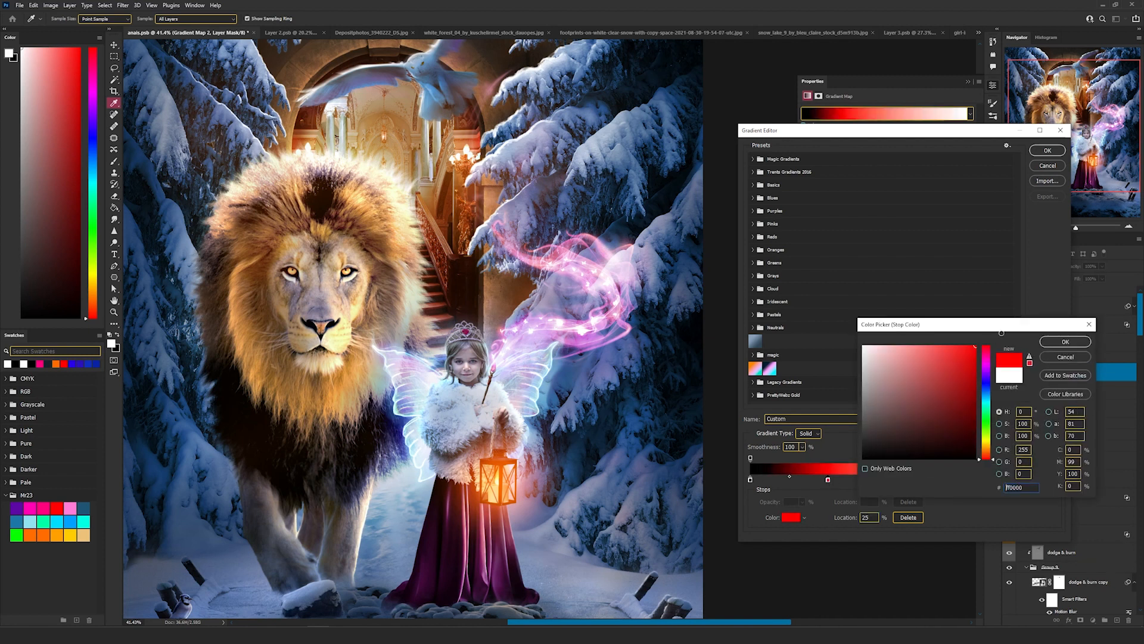
left_click(985, 456)
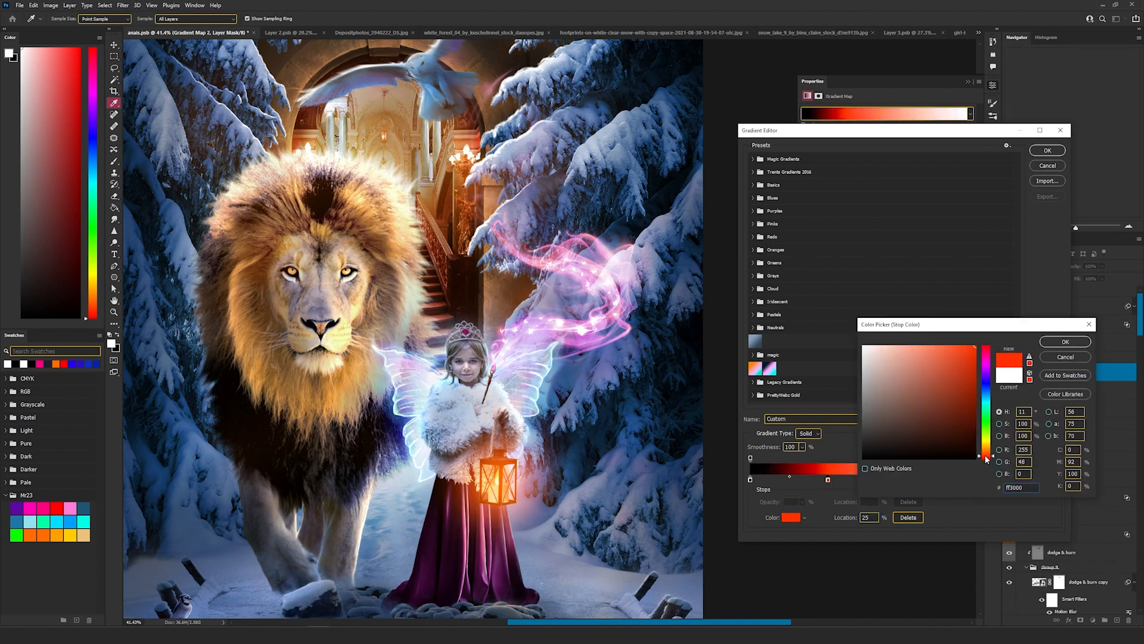
left_click(1065, 341)
Add an orange gradient stop at 50% and a yellow ffc000 stop at 75%
left_click(898, 480)
left_click_drag(898, 481, 902, 480)
double_click(904, 480)
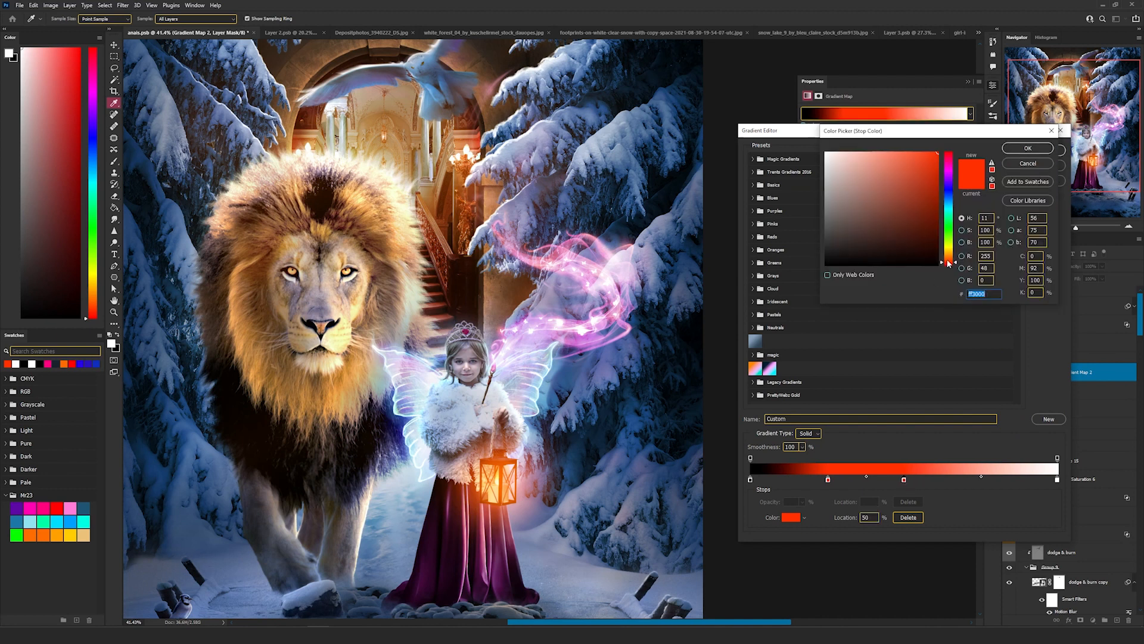
left_click_drag(949, 261, 948, 254)
left_click(1026, 149)
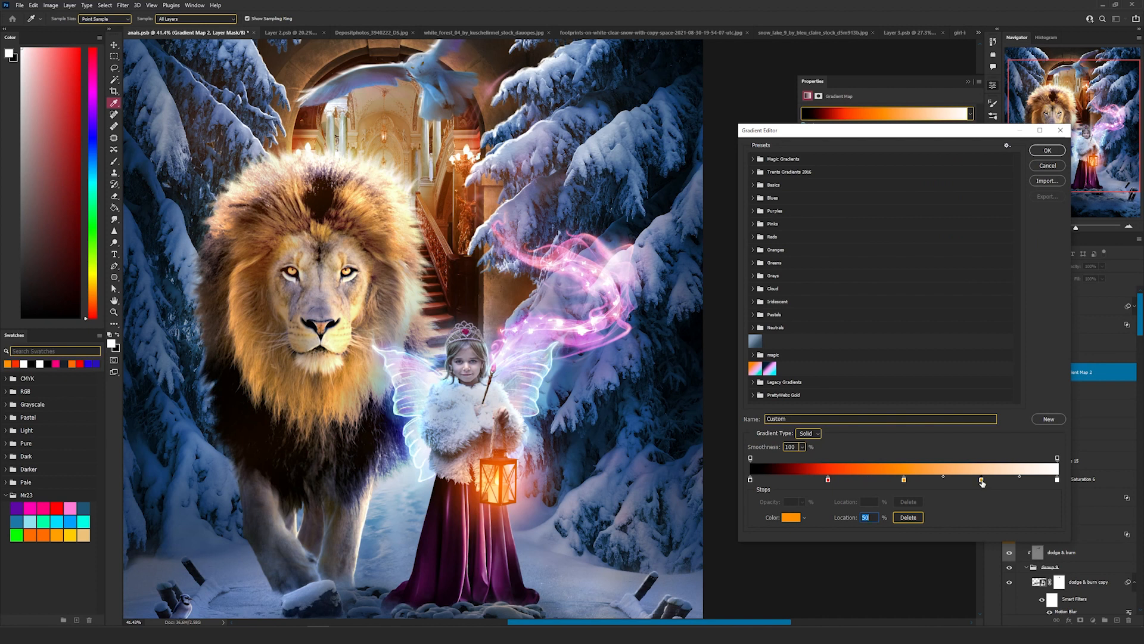
double_click(981, 480)
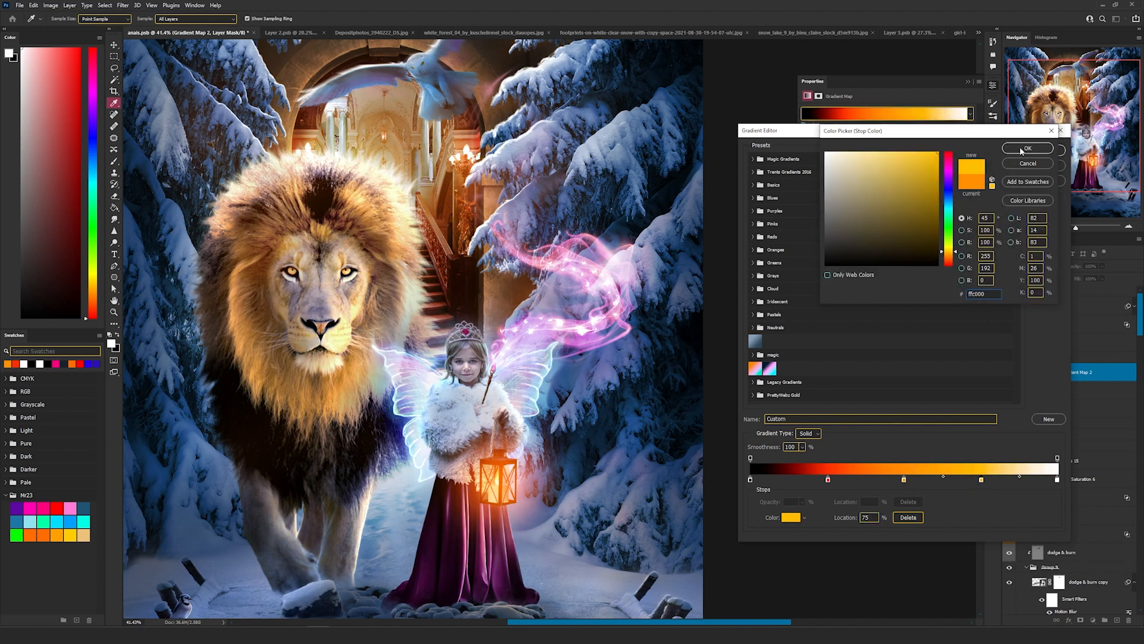
left_click(1023, 149)
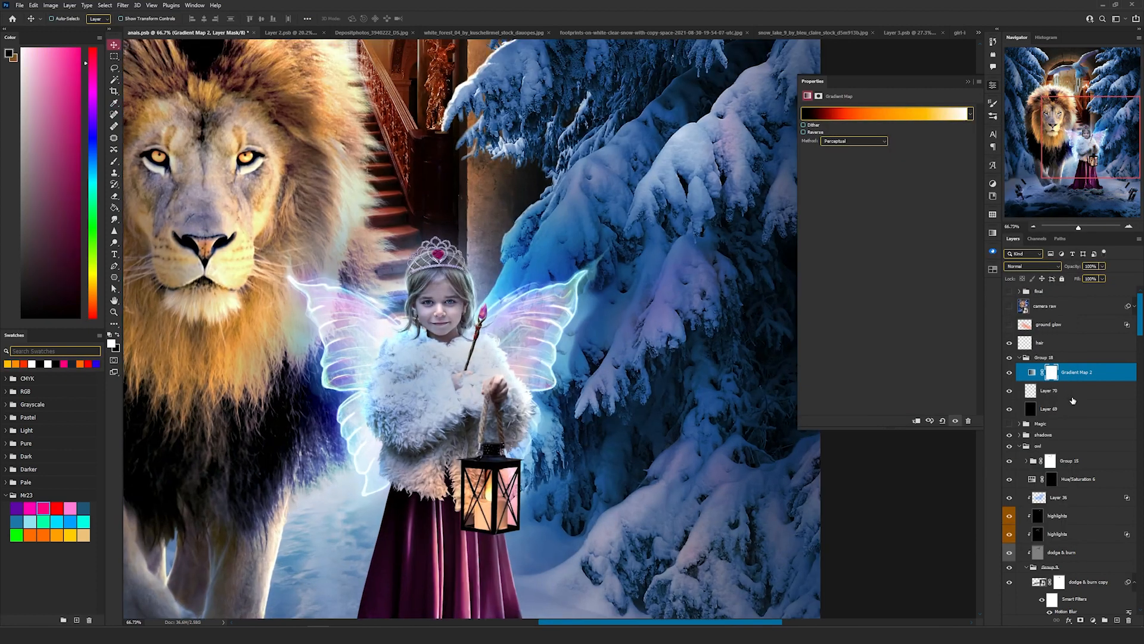
Paint a white soft-brush streak on the empty layer, between the lantern and the snowy tree above it
left_click(1040, 390)
key("b")
key("bracketleft")
key("bracketleft")
key("bracketleft")
key("bracketleft")
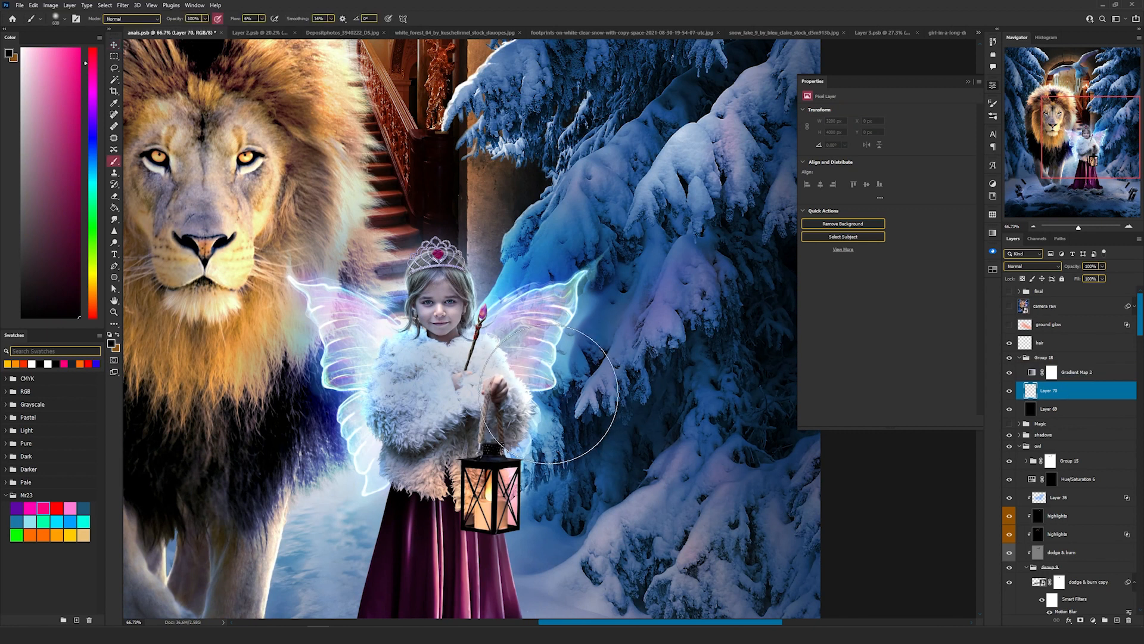
key("x")
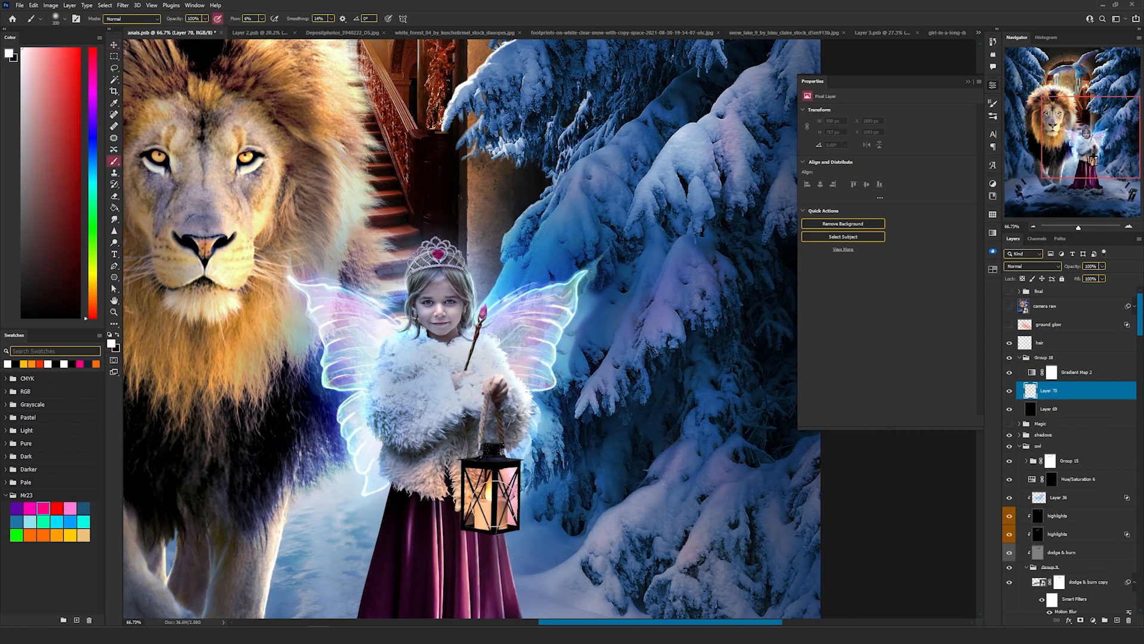
mouse_move(536, 483)
left_mouse_down()
mouse_move(573, 461)
mouse_move(589, 409)
mouse_move(684, 295)
mouse_move(642, 366)
mouse_move(524, 477)
left_mouse_up()
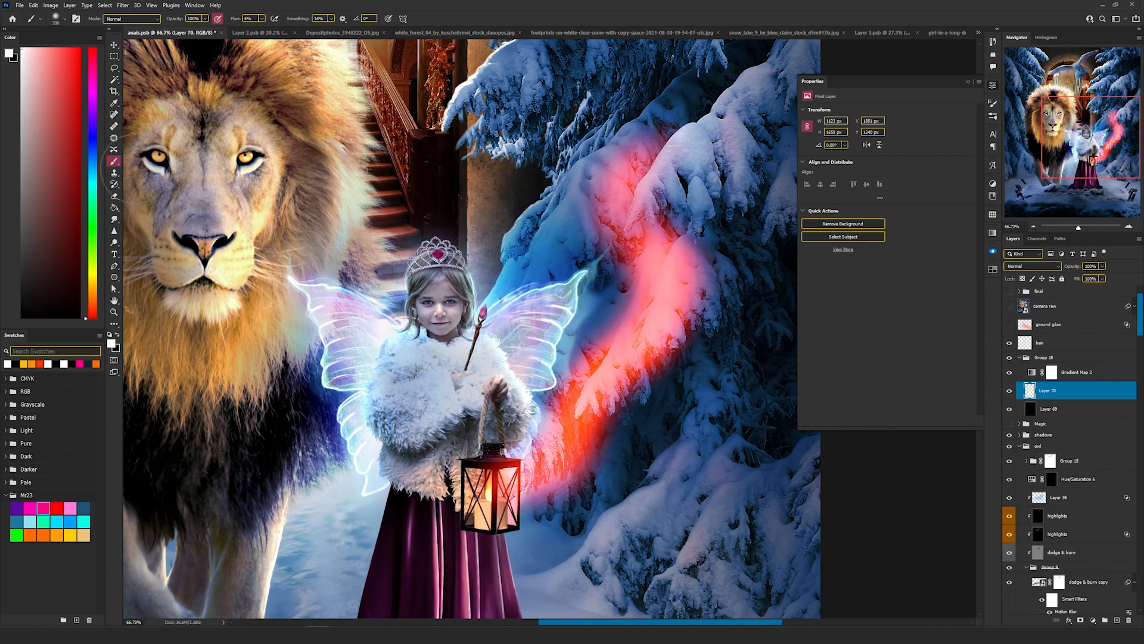
Erase the edges of the painted red streak with an enlarged soft Eraser to thin it
left_click(113, 196)
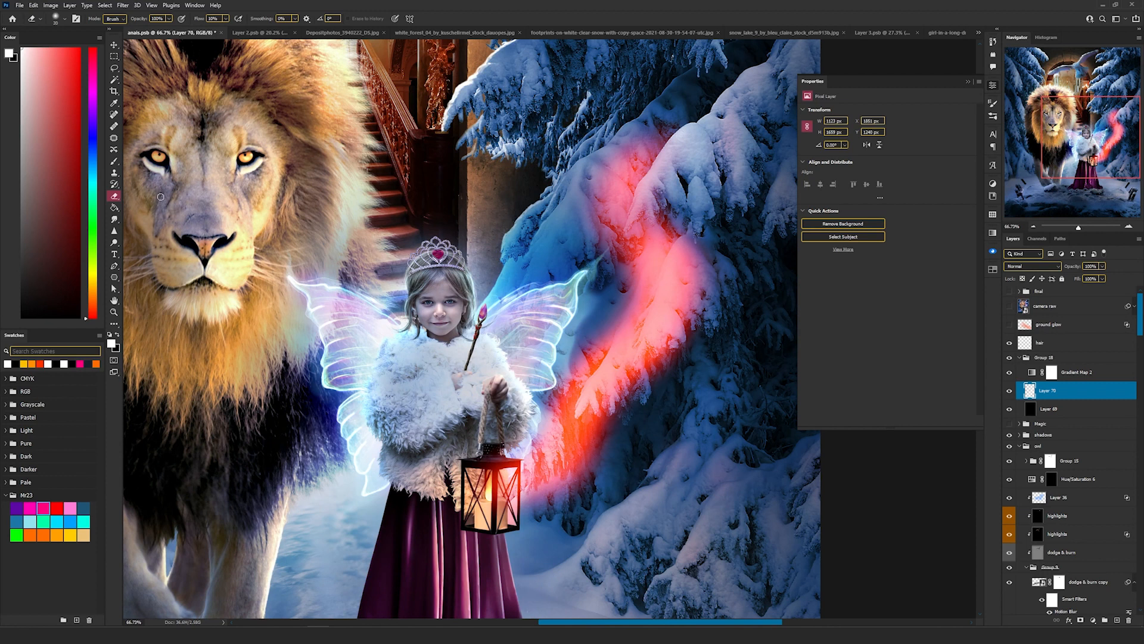
key("bracketright")
key("bracketright")
key("bracketright")
key("bracketright")
key("bracketright")
key("bracketright")
key("bracketright")
key("bracketright")
key("bracketright")
key("bracketright")
key("bracketright")
key("bracketright")
mouse_move(593, 154)
left_mouse_down()
mouse_move(596, 328)
mouse_move(529, 456)
mouse_move(660, 365)
mouse_move(669, 209)
mouse_move(737, 133)
mouse_move(654, 361)
mouse_move(584, 495)
left_mouse_up()
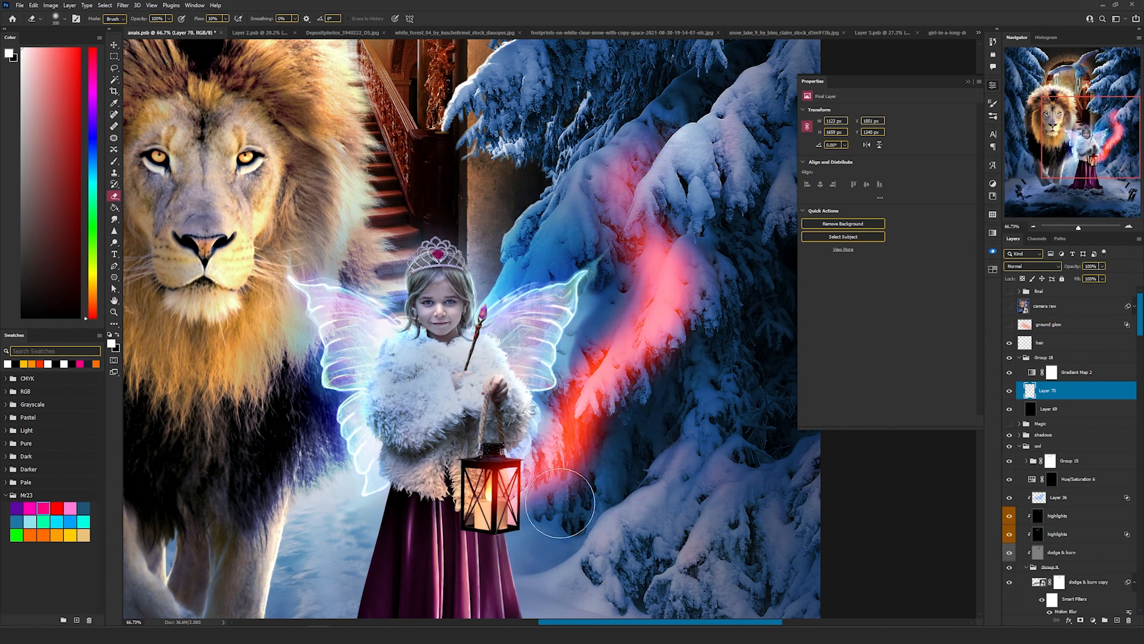
Smudge the red streak over the tree into a wavier, smoke-like shape
left_click(114, 219)
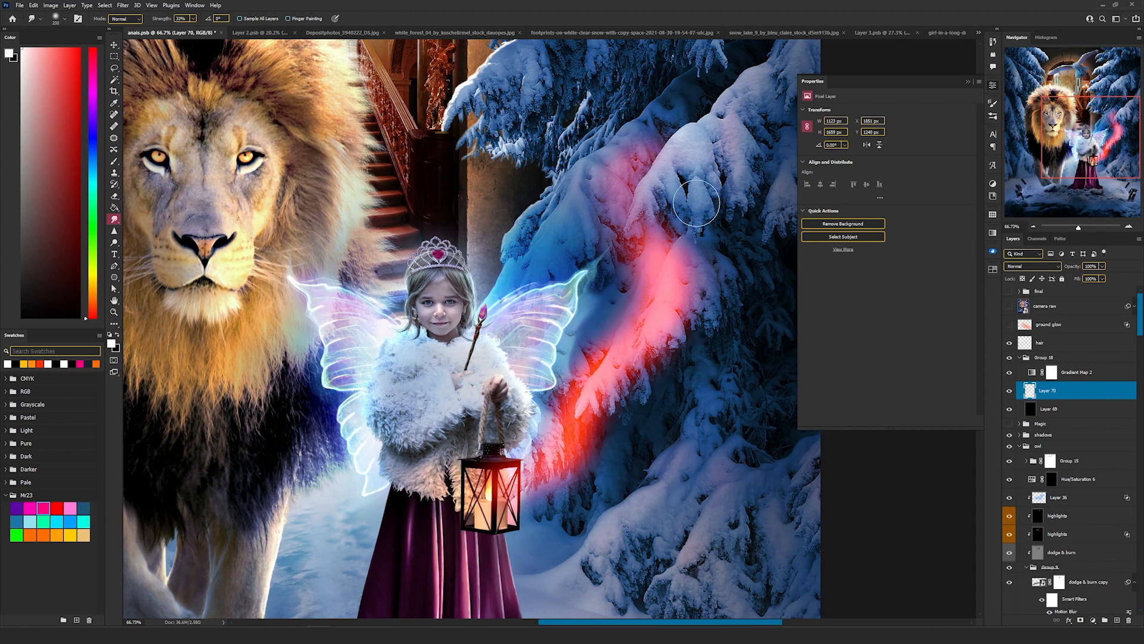
mouse_move(613, 389)
left_mouse_down()
mouse_move(608, 408)
mouse_move(578, 364)
mouse_move(585, 375)
mouse_move(546, 472)
mouse_move(596, 405)
mouse_move(566, 381)
mouse_move(598, 439)
mouse_move(547, 480)
mouse_move(670, 358)
mouse_move(680, 280)
left_mouse_up()
key("b")
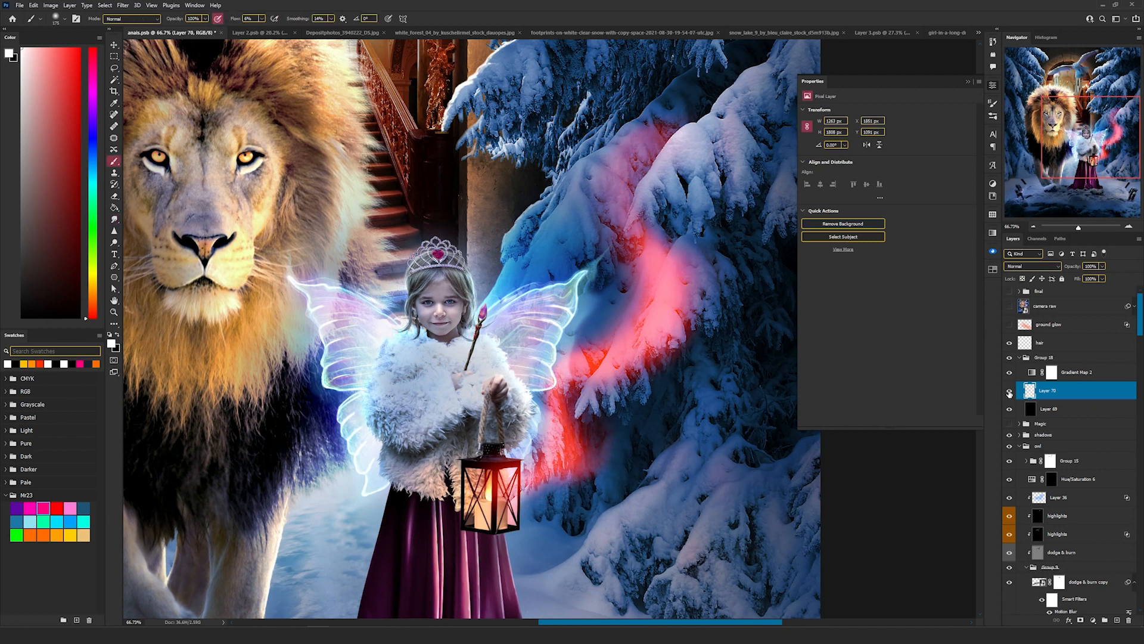
Hide the painted streak layer and select its parent Screen-mode group
left_click(1009, 393)
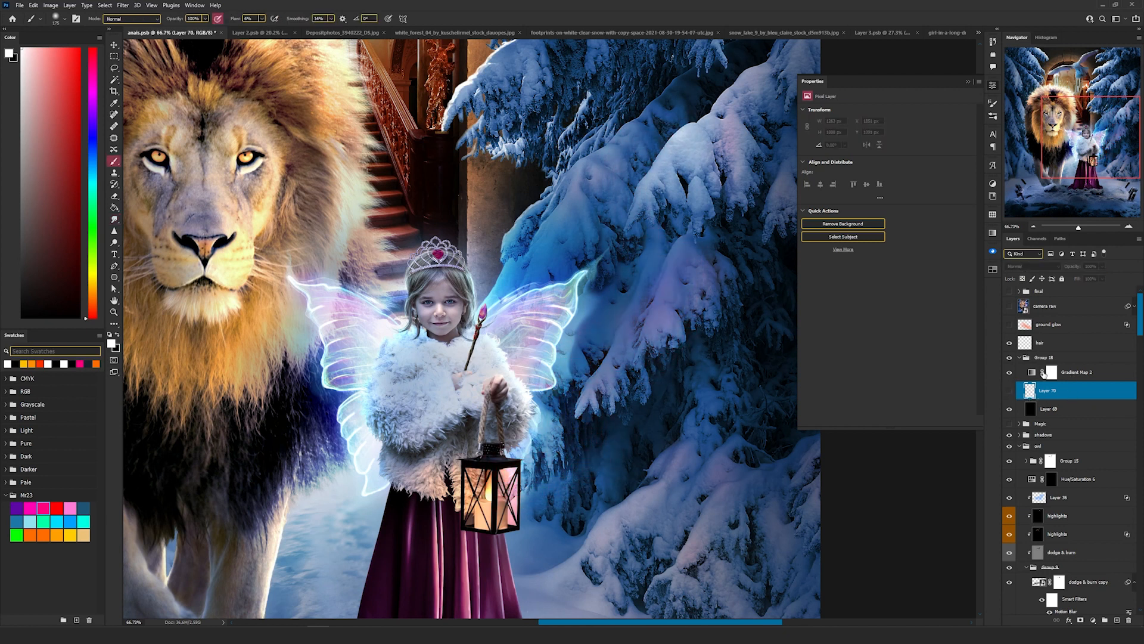
left_click(1048, 359)
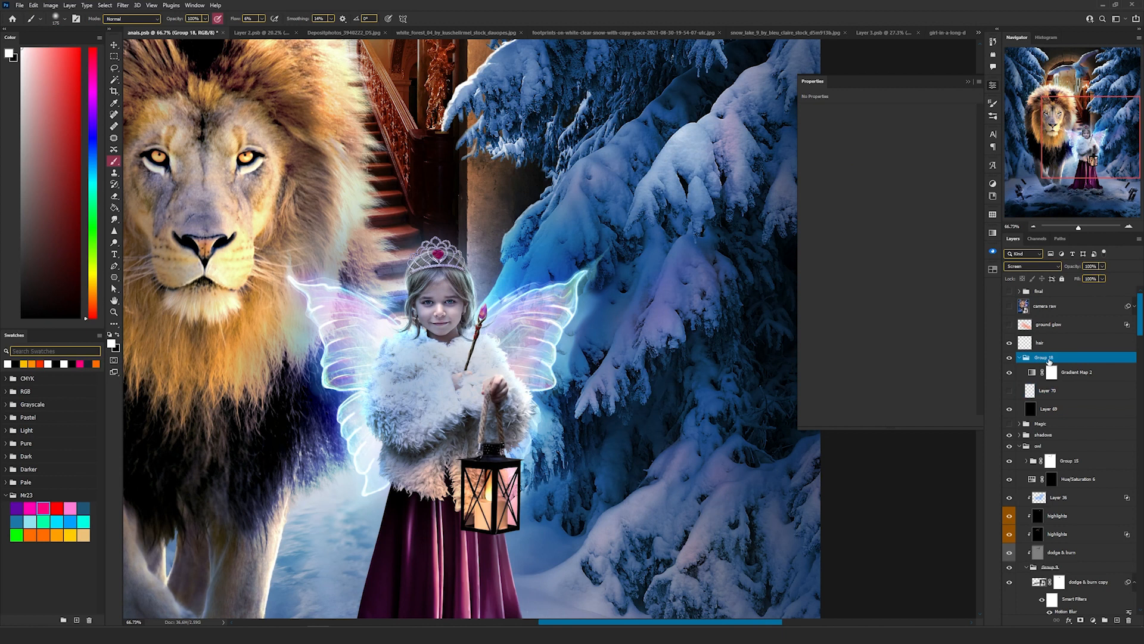
Select the black layer in the glow group, pick the circular splash brush tip, and raise its flow to 100%
left_click(1060, 408)
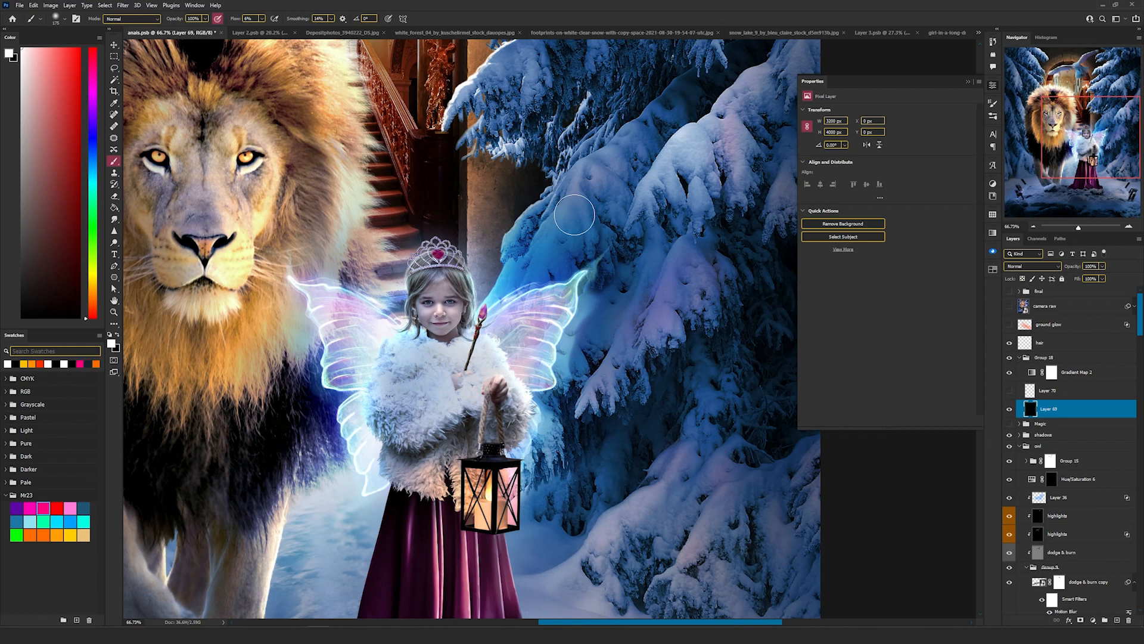
right_click(522, 229)
left_click_drag(996, 363, 1009, 570)
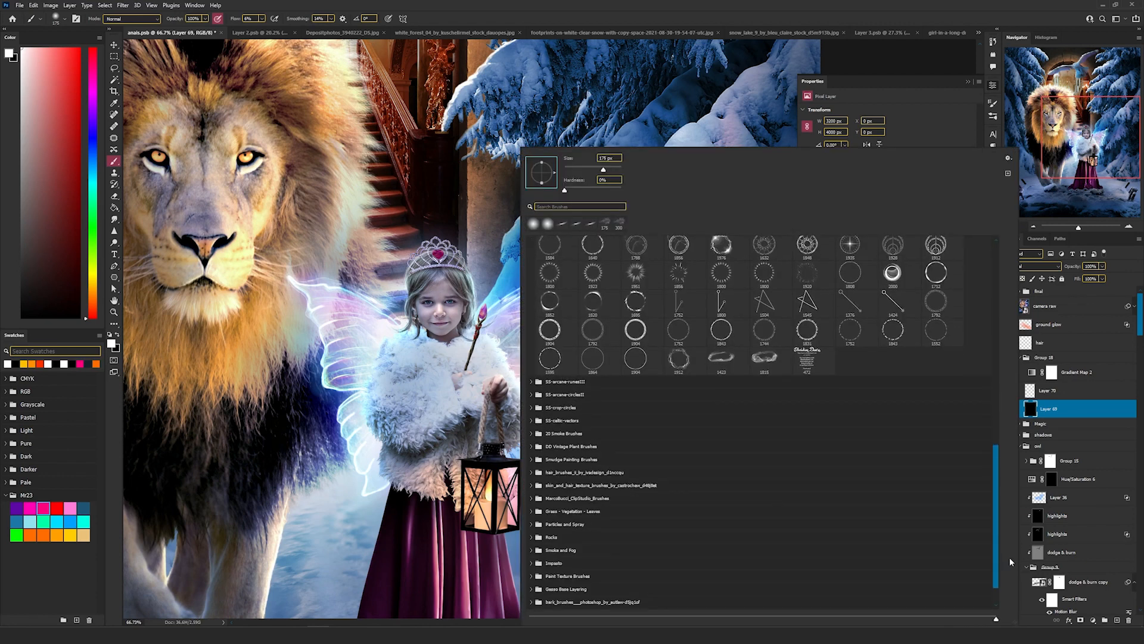
left_click(721, 278)
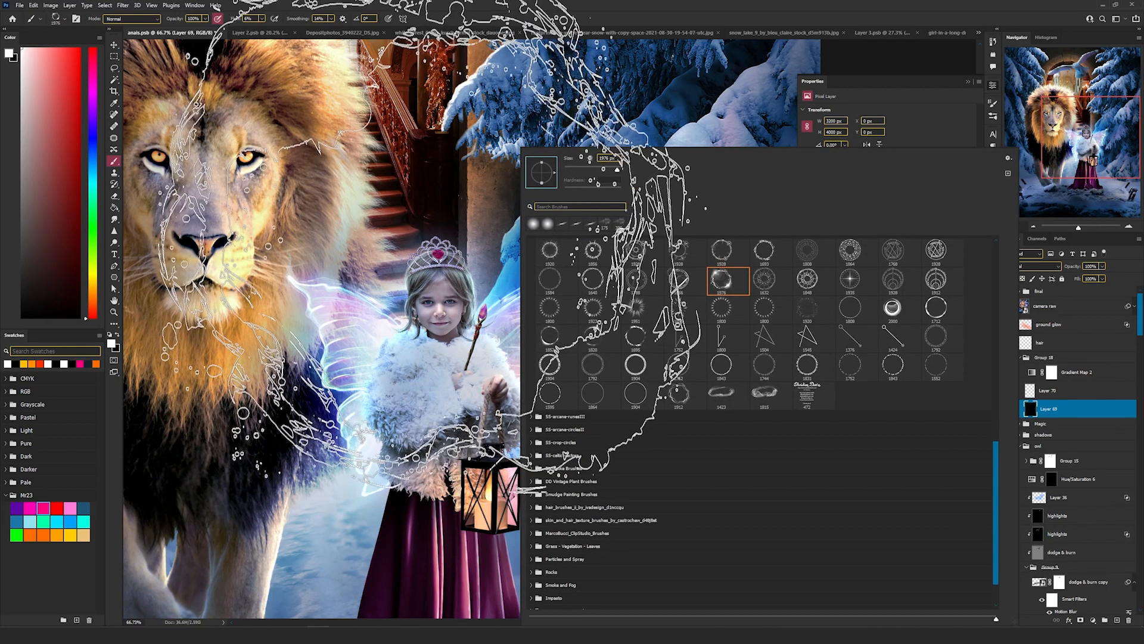
left_click(262, 20)
left_click(262, 19)
left_click_drag(276, 30, 334, 32)
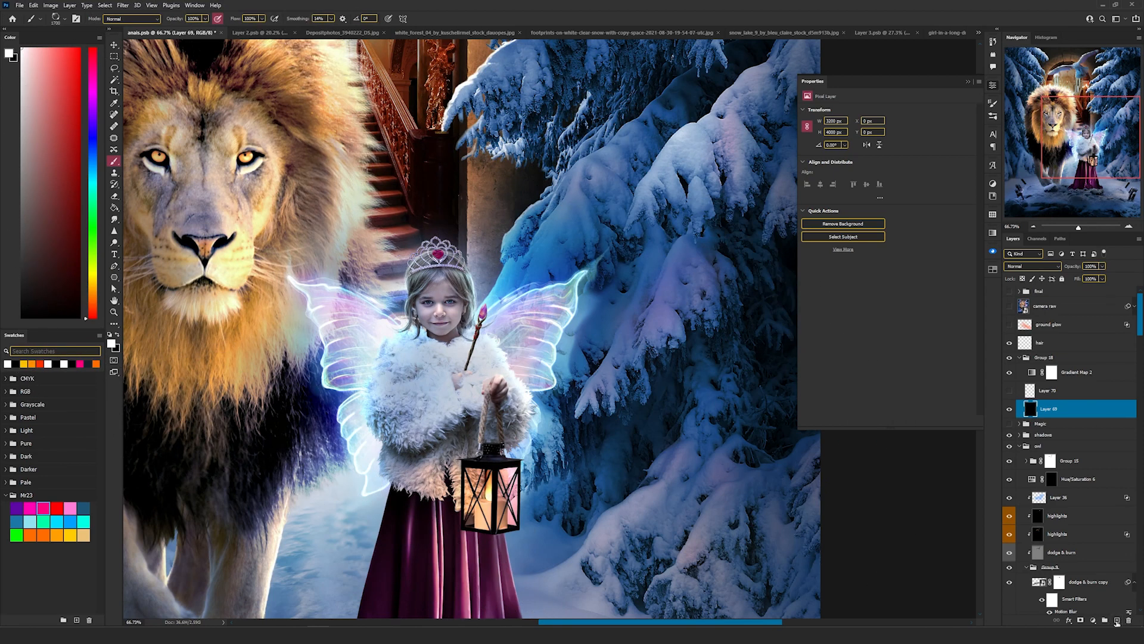
Stamp the splash ring once on a new layer above the black layer and shift it upward over the girl
left_click(1117, 622)
left_click(499, 334)
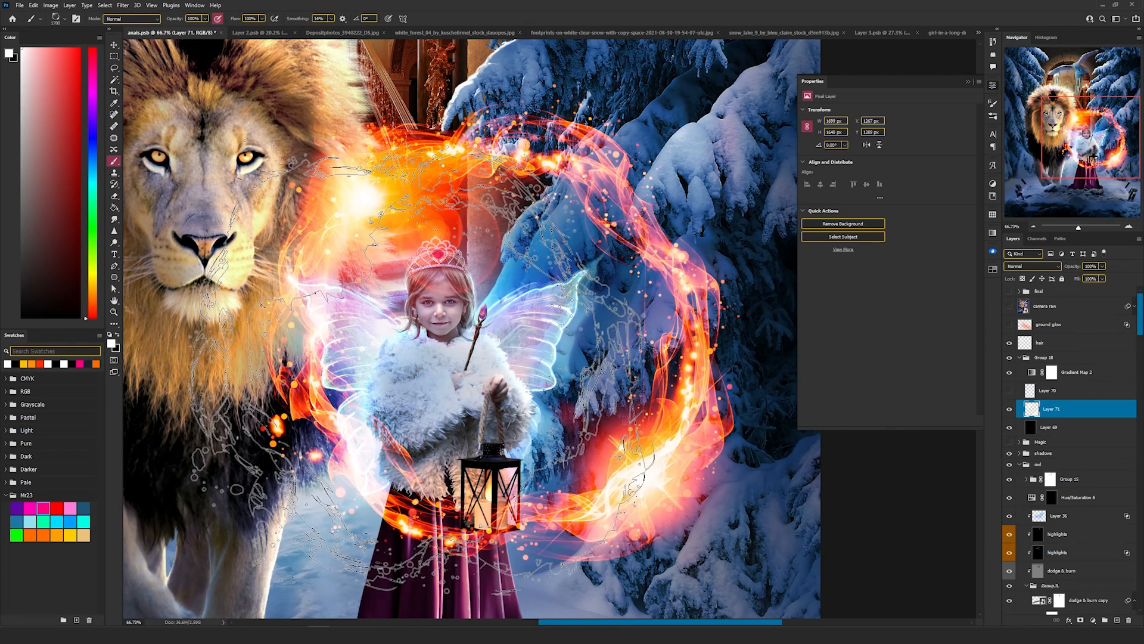
key("v")
scroll(539, 332, "down", 1)
left_click_drag(610, 317, 594, 456)
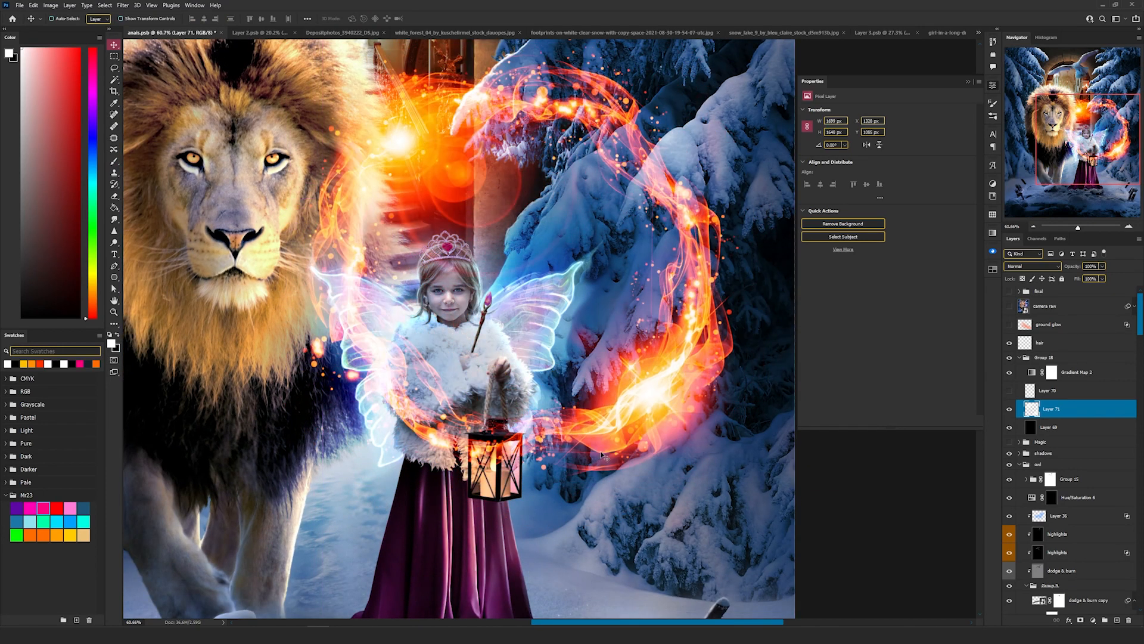
Lasso the upper half of the fiery ring, delete it, and deselect
key("l")
mouse_move(365, 52)
left_mouse_down()
mouse_move(261, 127)
mouse_move(321, 218)
mouse_move(406, 234)
mouse_move(586, 298)
mouse_move(732, 98)
mouse_move(282, 10)
mouse_move(226, 48)
left_mouse_up()
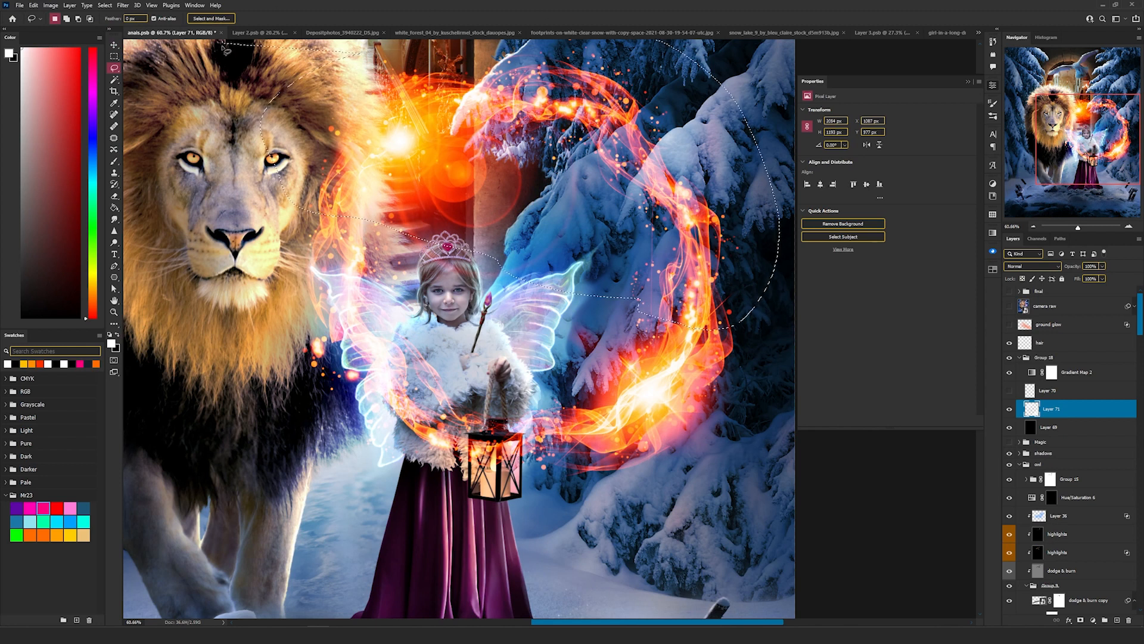
key("Delete")
key("ctrl+d")
Rotate the remaining fiery arc about 69 degrees counterclockwise and place it so its thin end meets the wand
key("v")
left_click_drag(575, 411, 604, 320)
key("ctrl+t")
left_click_drag(739, 426, 790, 117)
left_click_drag(623, 457, 649, 392)
scroll(620, 375, "down", 3)
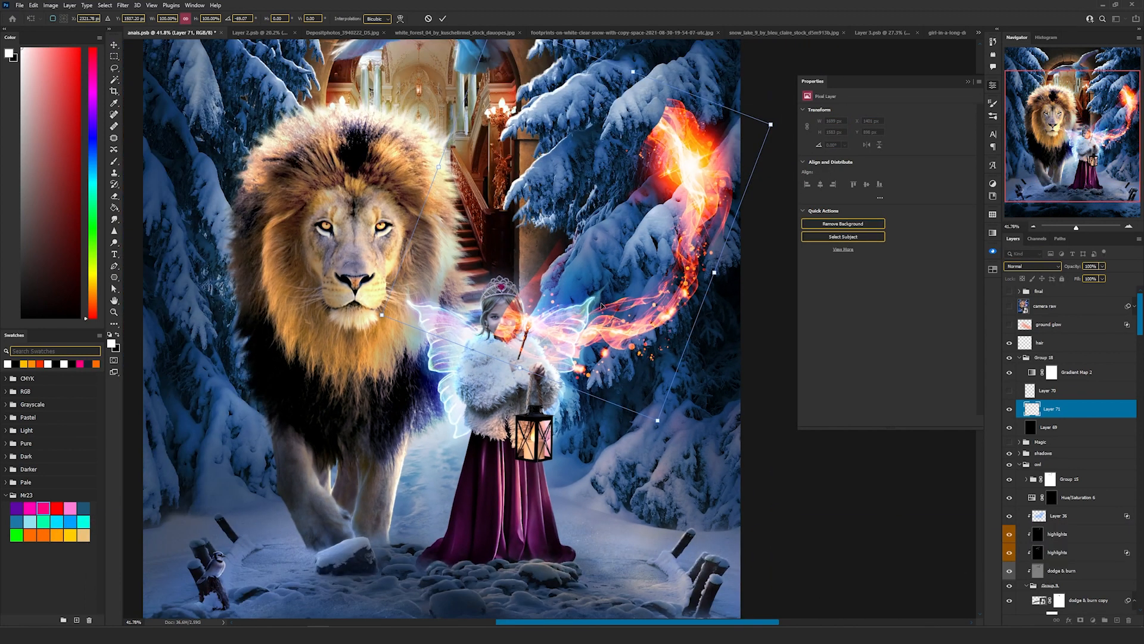
key("Return")
Warp the fiery arc into an S-shaped trail rising from the wand over the snowy tree
key("ctrl+t")
right_click(633, 248)
left_click(666, 311)
left_click_drag(694, 229, 637, 239)
left_click_drag(626, 313, 671, 346)
mouse_move(520, 334)
left_mouse_down()
mouse_move(535, 347)
mouse_move(526, 325)
left_mouse_up()
left_click_drag(751, 87, 666, 100)
left_click_drag(654, 226, 629, 194)
left_click_drag(597, 148, 563, 173)
key("Return")
Fade the upper tip of the fiery trail with a soft Eraser
scroll(606, 213, "up", 2)
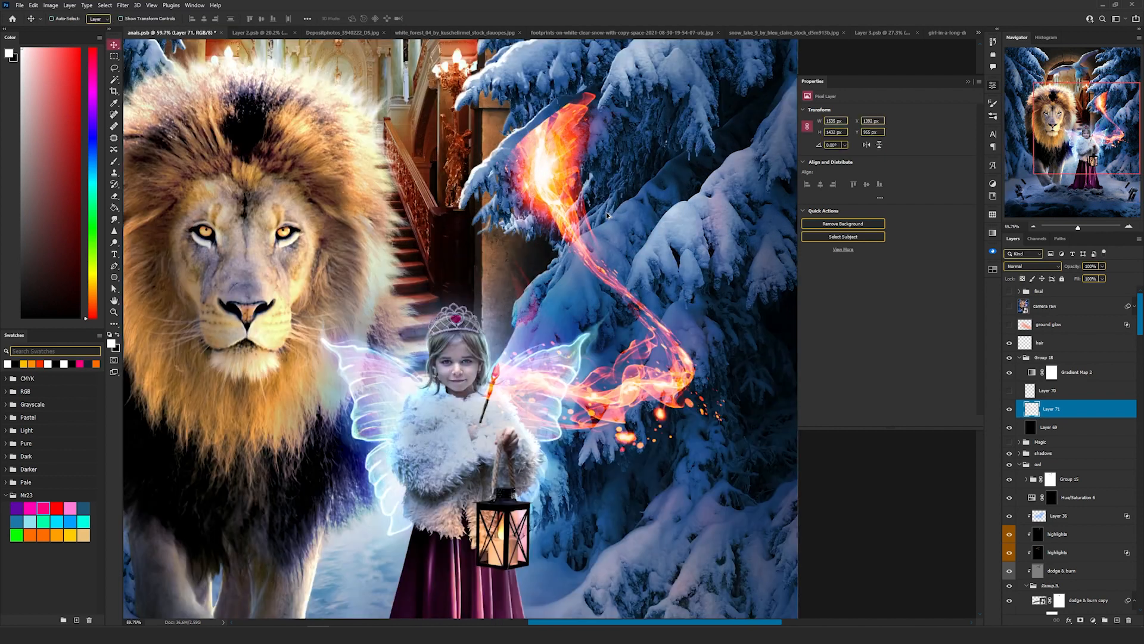
scroll(607, 214, "up", 1)
key("e")
mouse_move(513, 161)
left_mouse_down()
mouse_move(483, 83)
mouse_move(540, 89)
mouse_move(548, 129)
left_mouse_up()
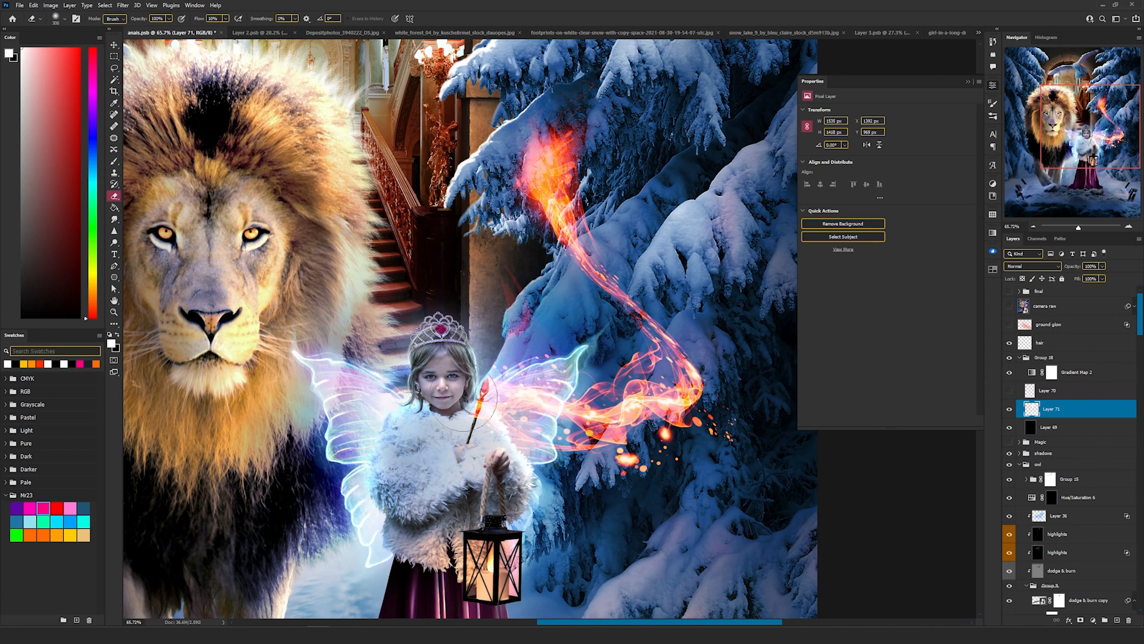
scroll(566, 451, "down", 3)
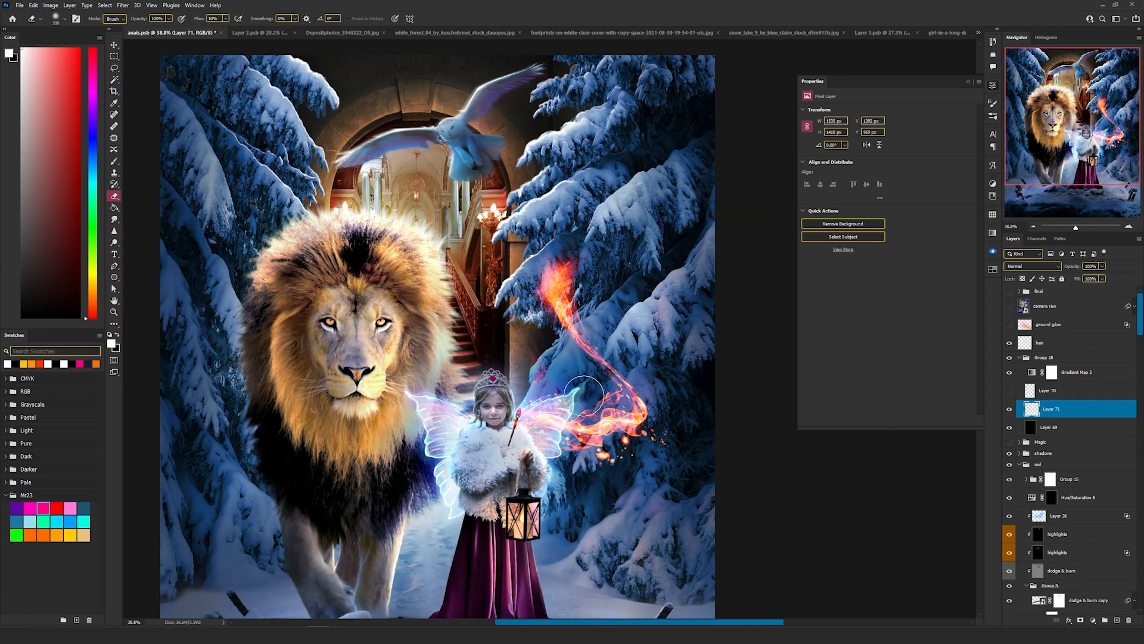
Copy the magic-trails layer into the Screen group, re-enable its layer mask, and position it over the fiery trail
key("v")
scroll(602, 420, "up", 5)
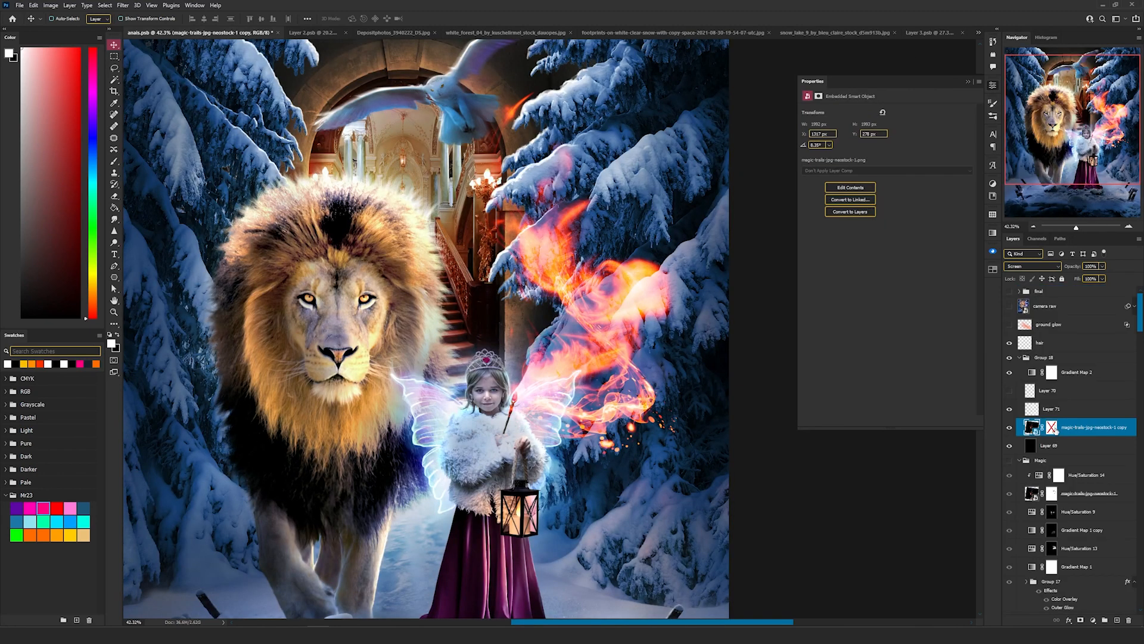
left_click(1052, 427)
left_click_drag(674, 258, 676, 316)
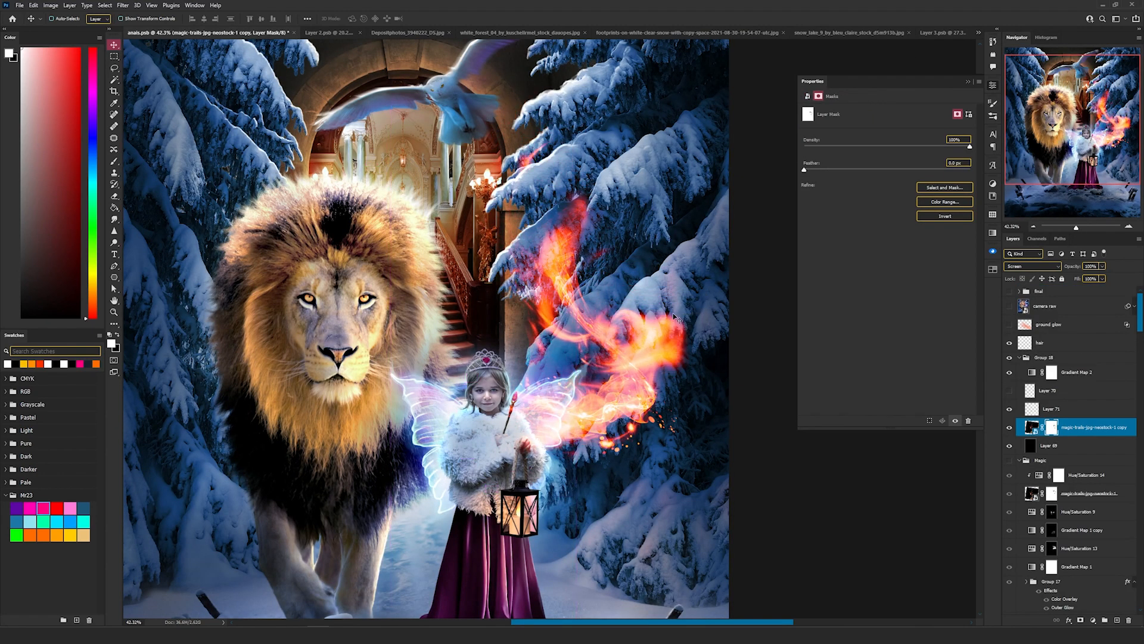
Hide Group 18, show the Magic group instead, and inspect its butterfly trail around the wand up close
left_click_drag(783, 360, 752, 352)
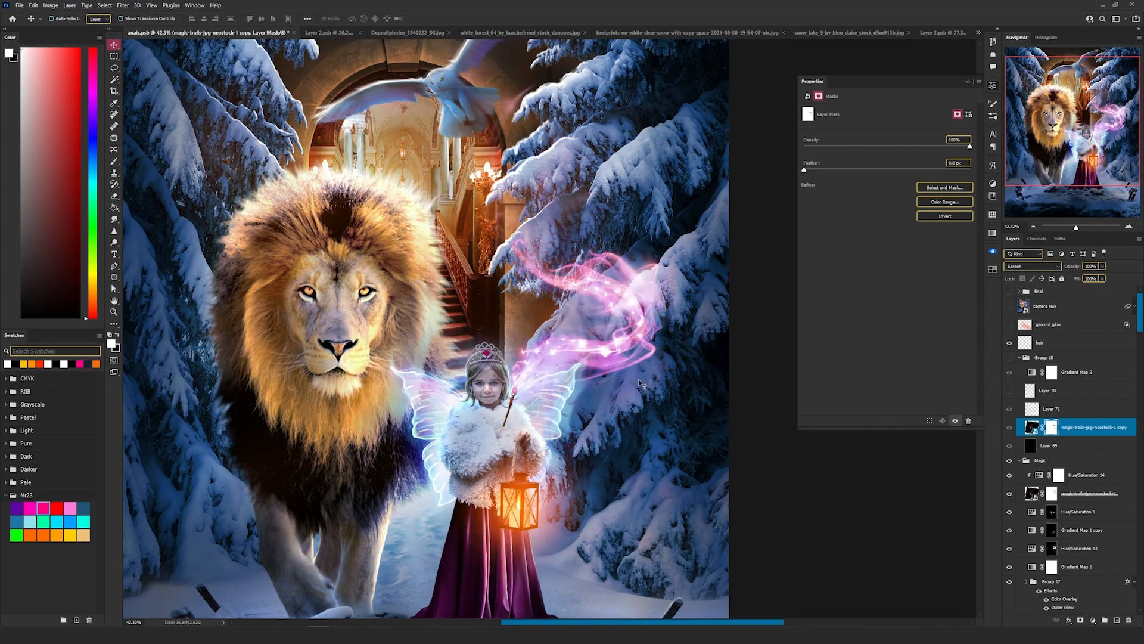
scroll(568, 364, "up", 2)
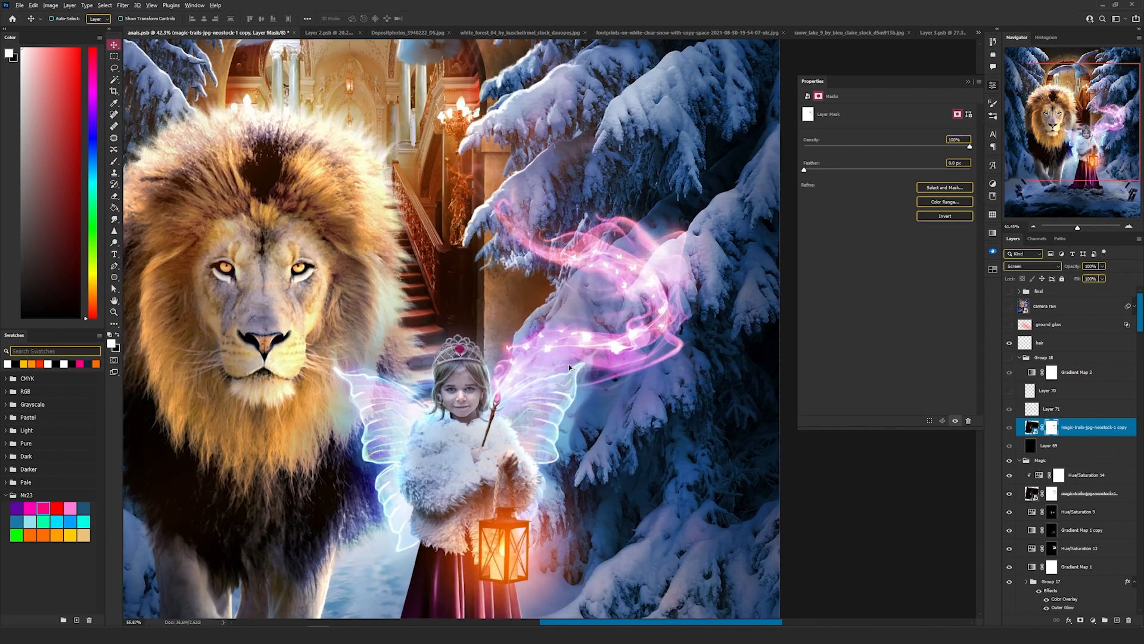
scroll(572, 360, "up", 1)
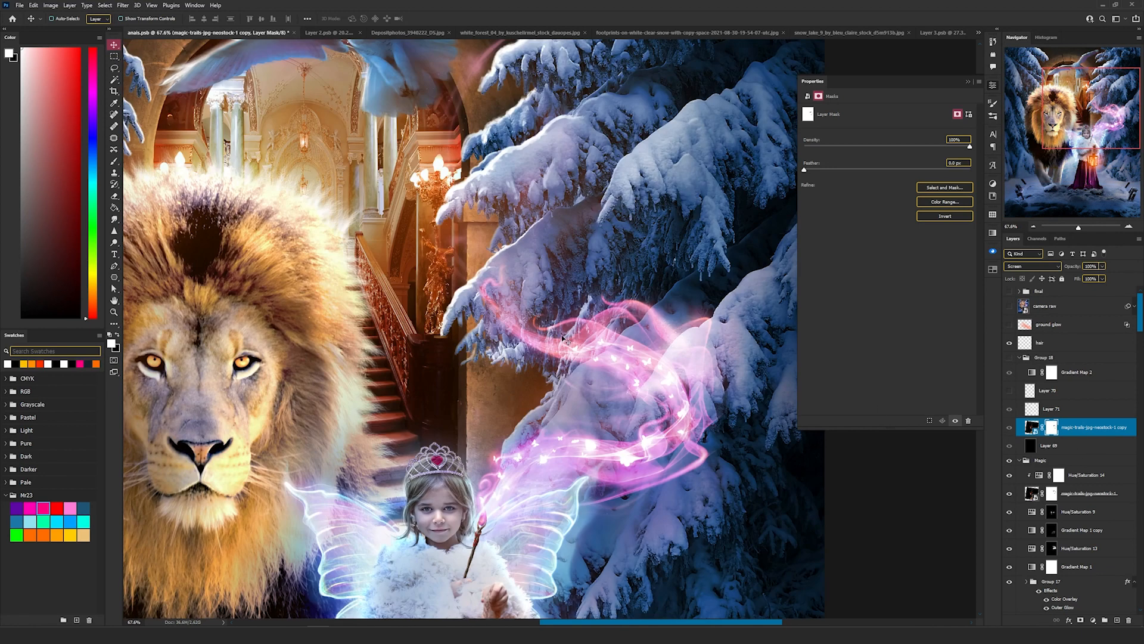
scroll(628, 453, "up", 2)
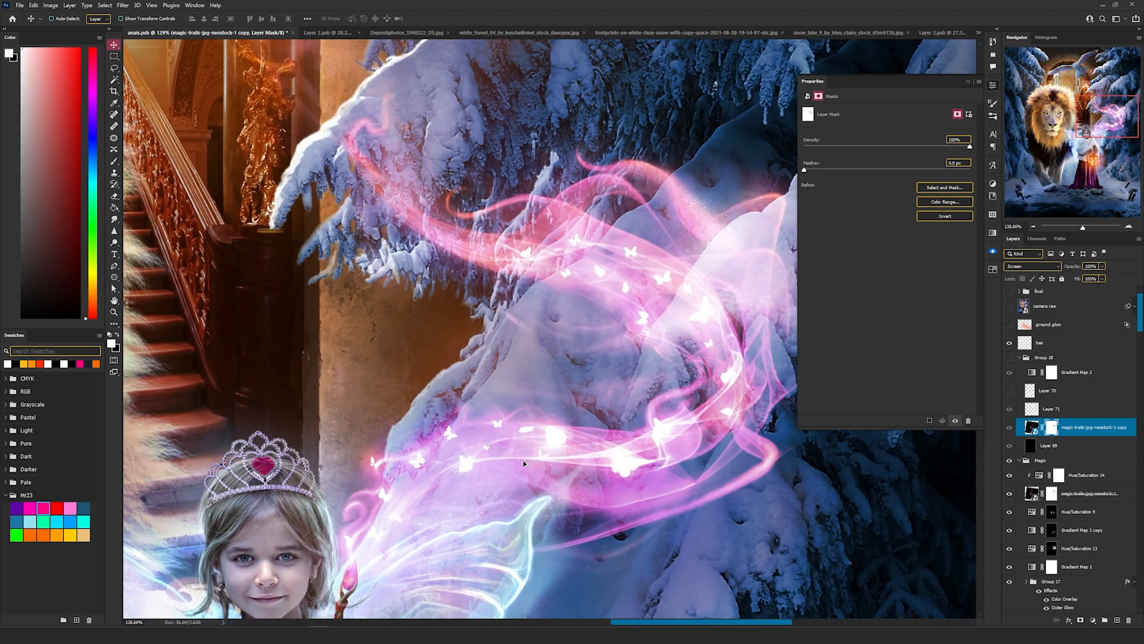
scroll(523, 460, "down", 4)
Show the ground glow layer and toggle its visibility to compare the lantern light on the snow
left_click(1017, 325)
left_click(1009, 324)
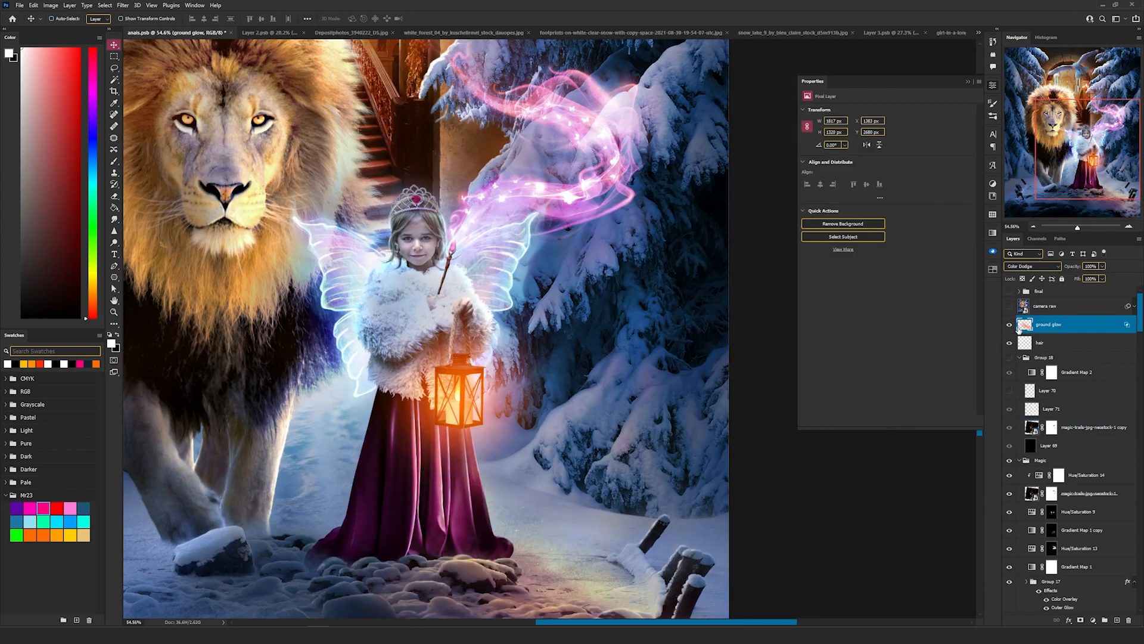
left_click_drag(543, 505, 560, 387)
scroll(561, 388, "up", 1)
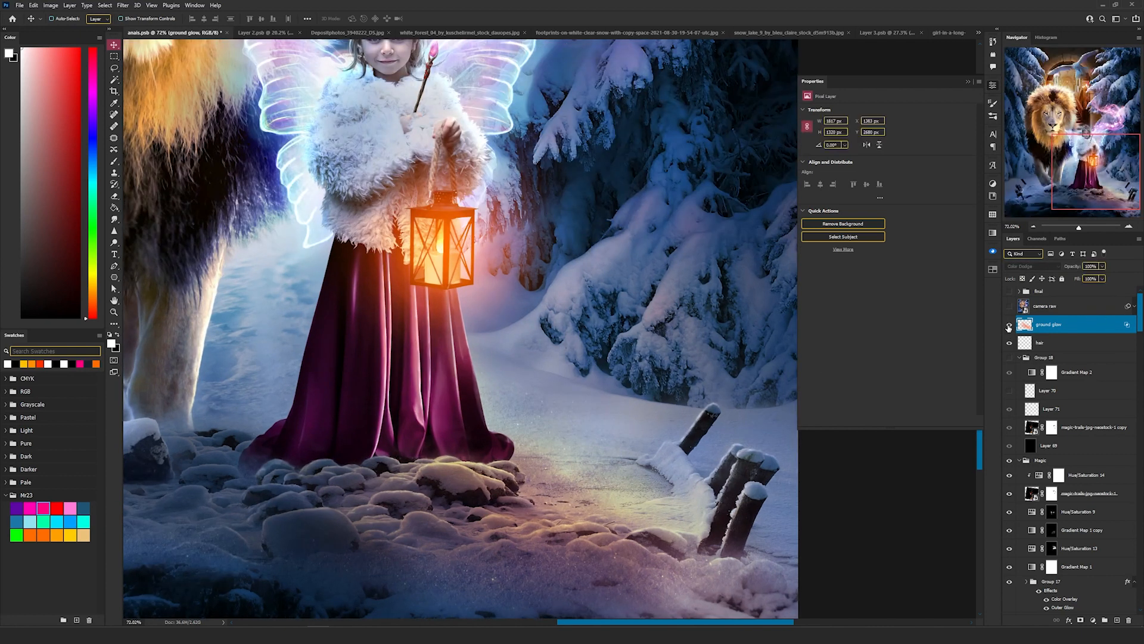
left_click(1009, 325)
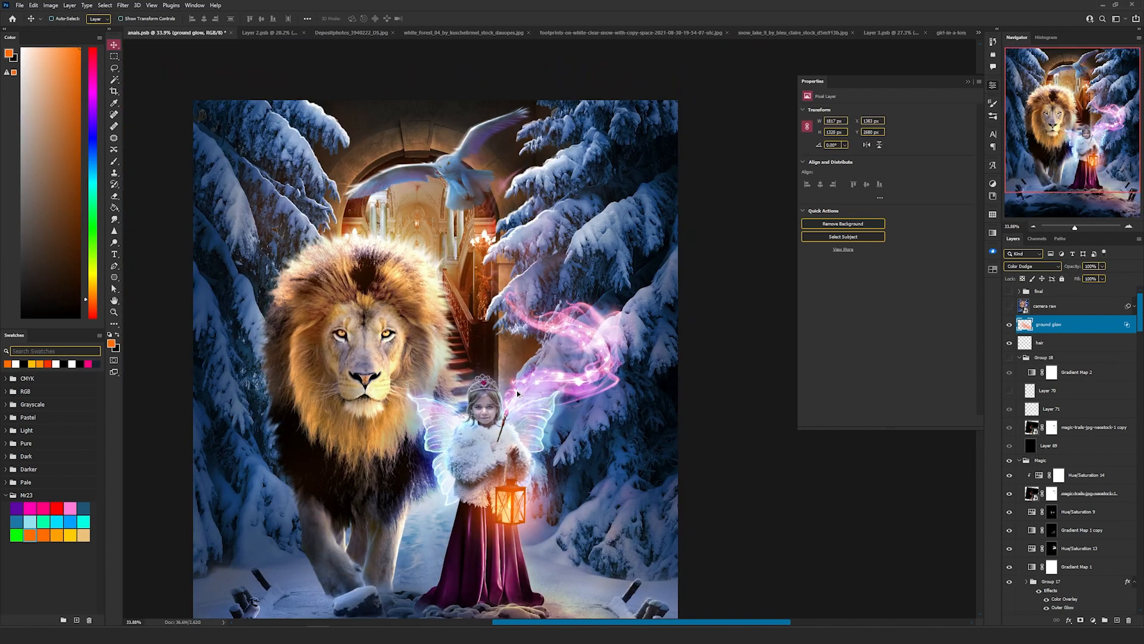
Stamp all visible layers into a new layer above the ground glow and convert it to a smart object
scroll(568, 295, "up", 4)
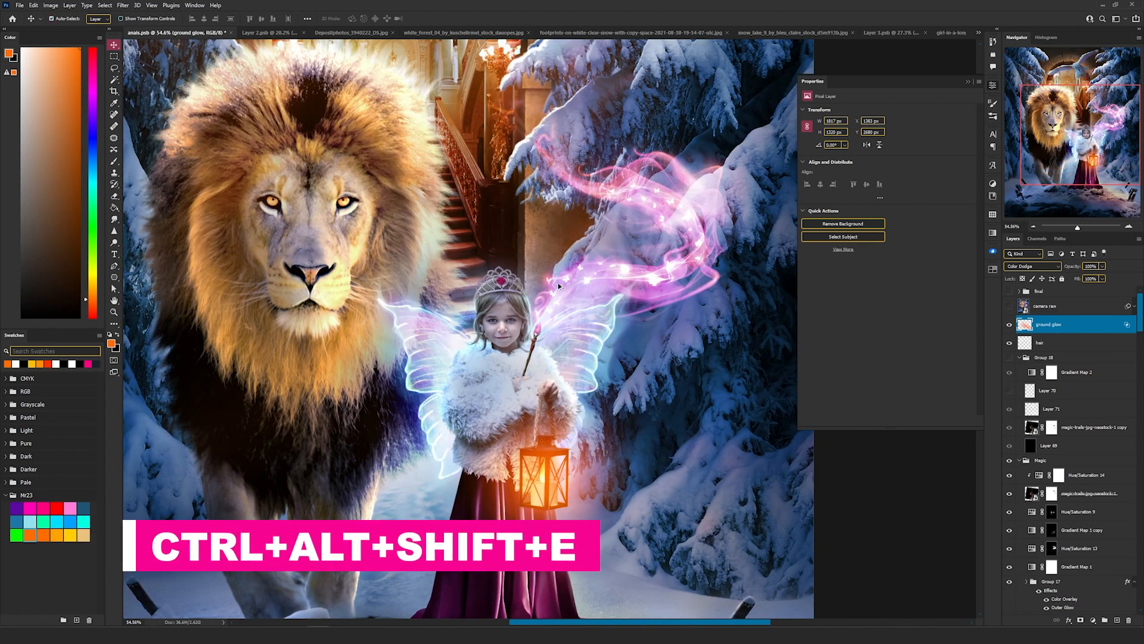
key("ctrl+alt+shift+e")
scroll(559, 287, "down", 5)
left_click_drag(632, 355, 657, 404)
key("ctrl+z")
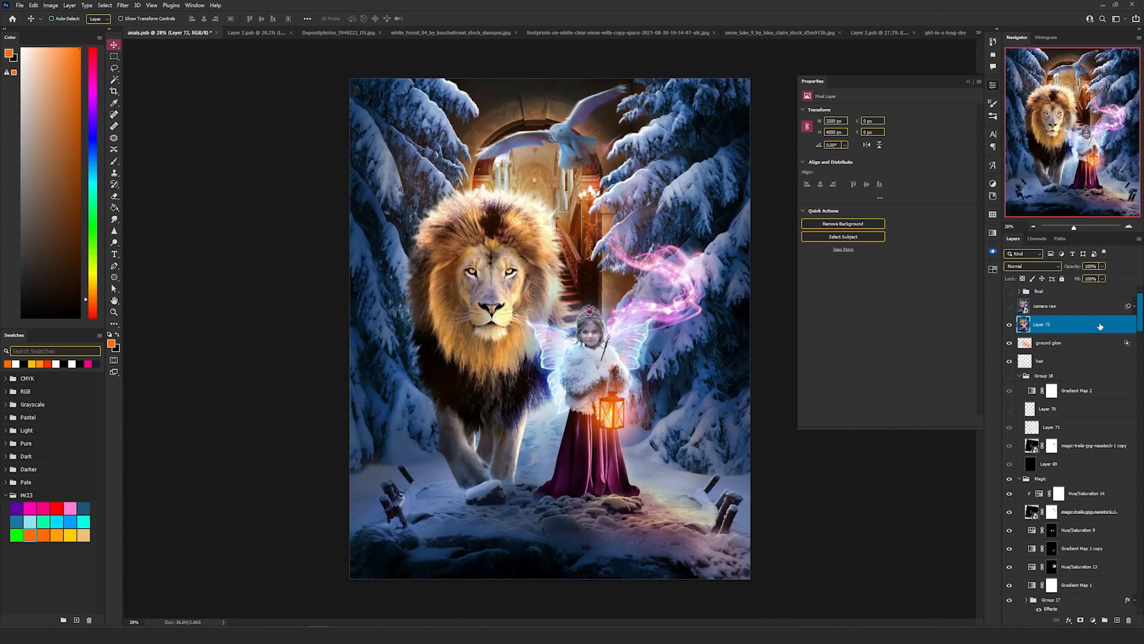
right_click(1099, 324)
left_click(1031, 372)
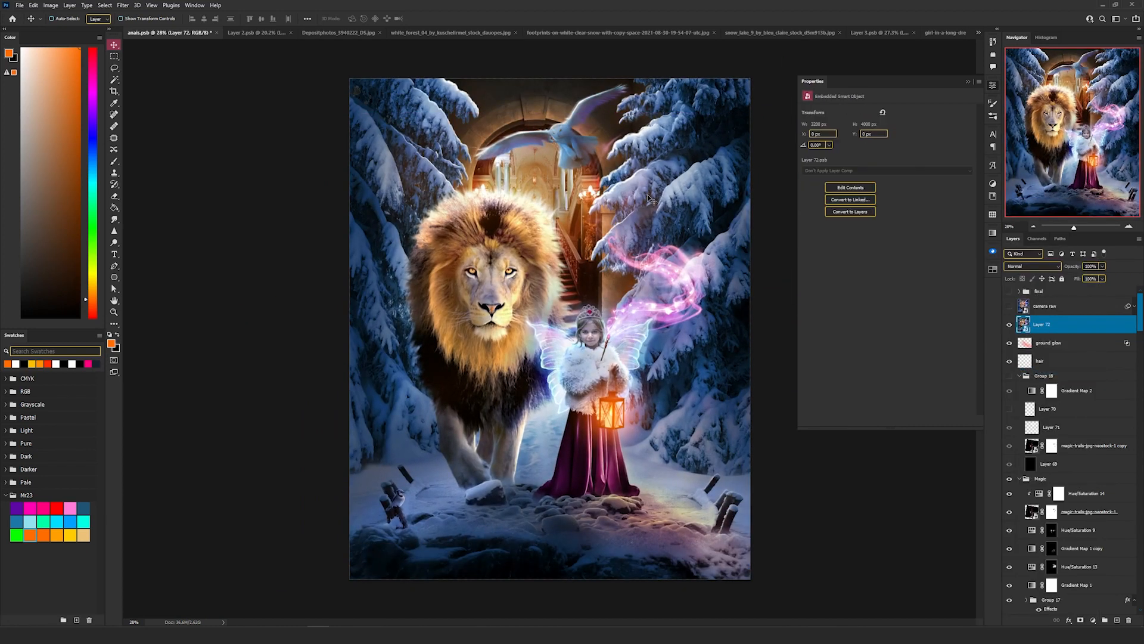
Open the Camera Raw Filter for the merged image, review its Basic, Curve and Detail adjustments, and accept them
left_click(124, 6)
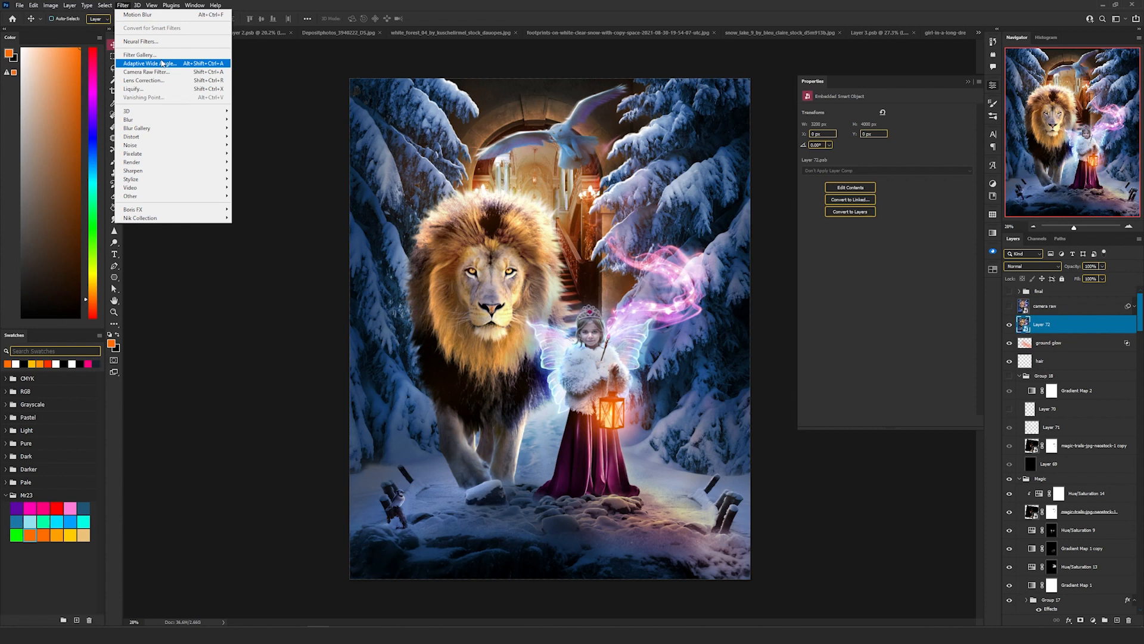
left_click(179, 73)
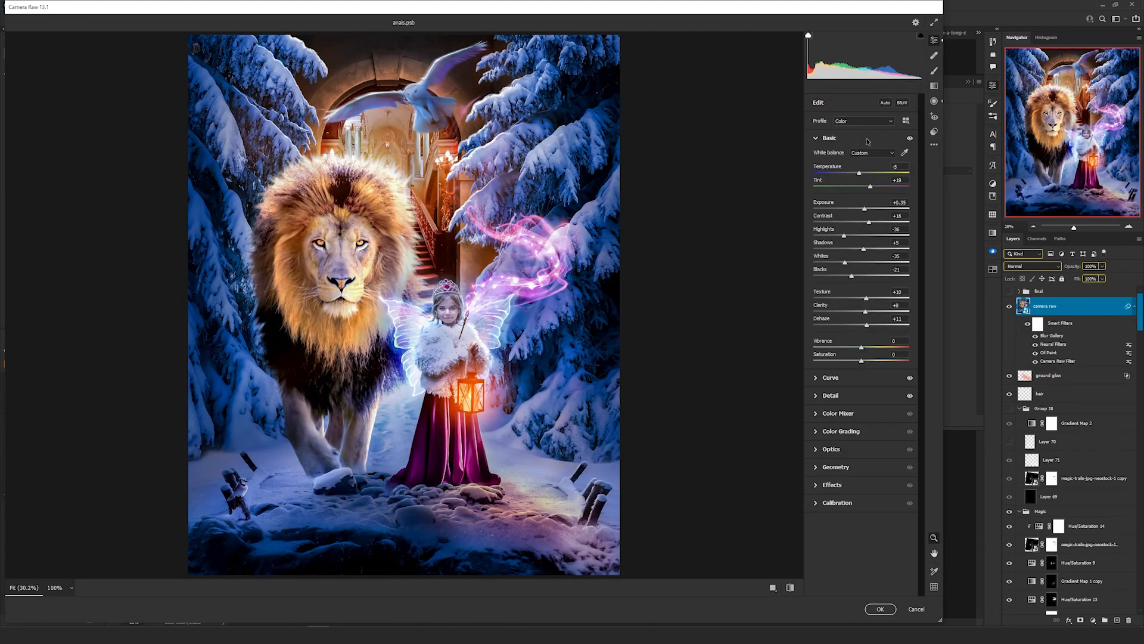
left_click(863, 379)
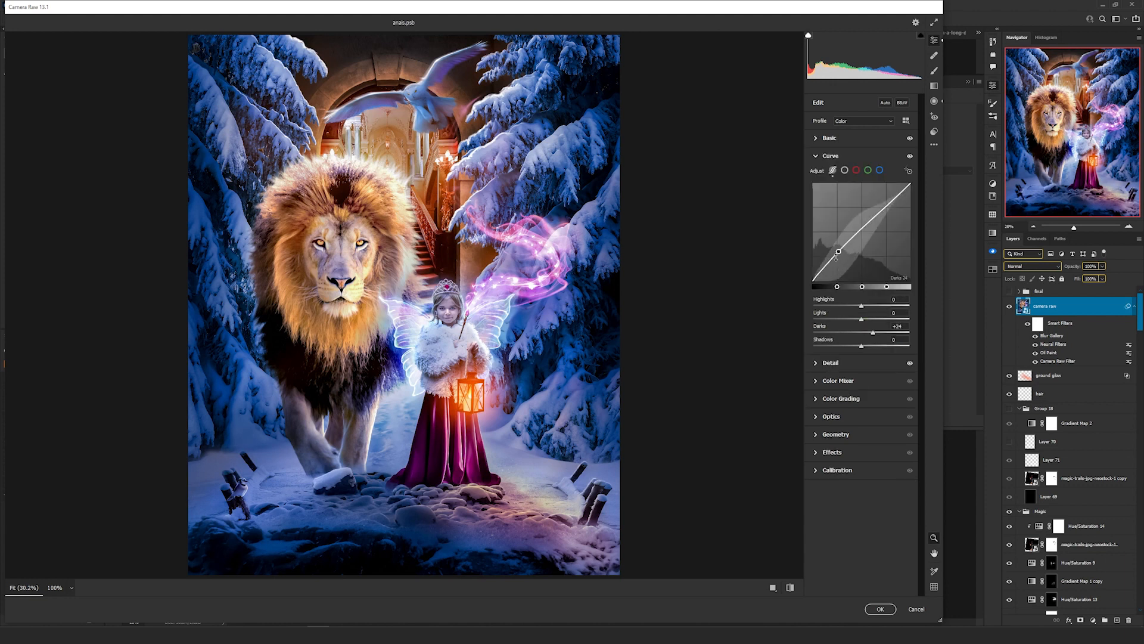
left_click(860, 364)
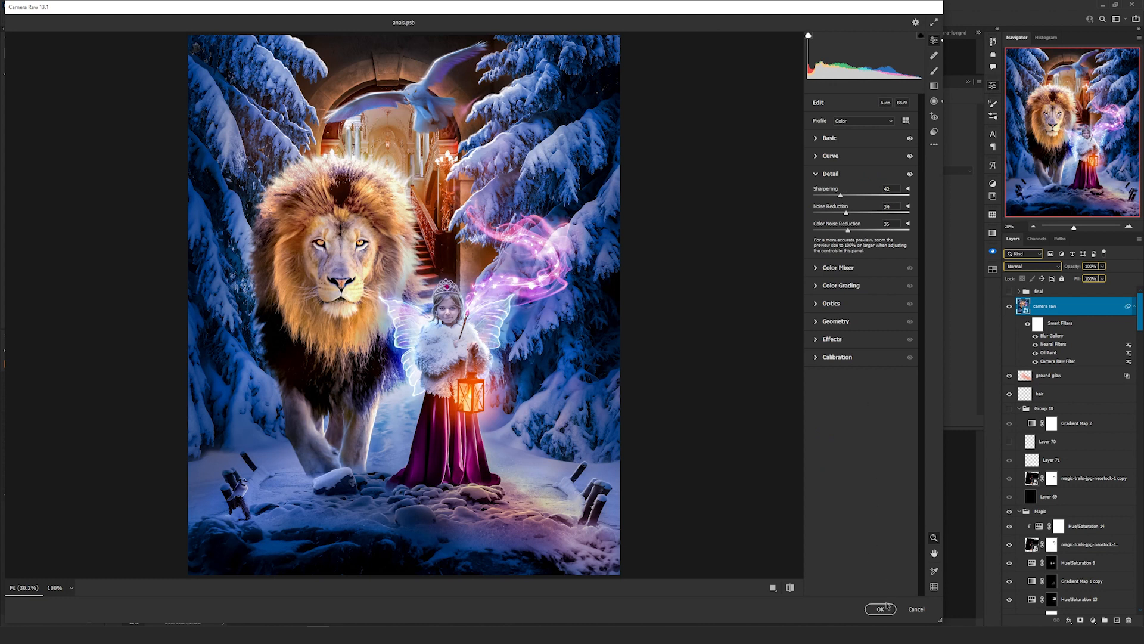
left_click(881, 609)
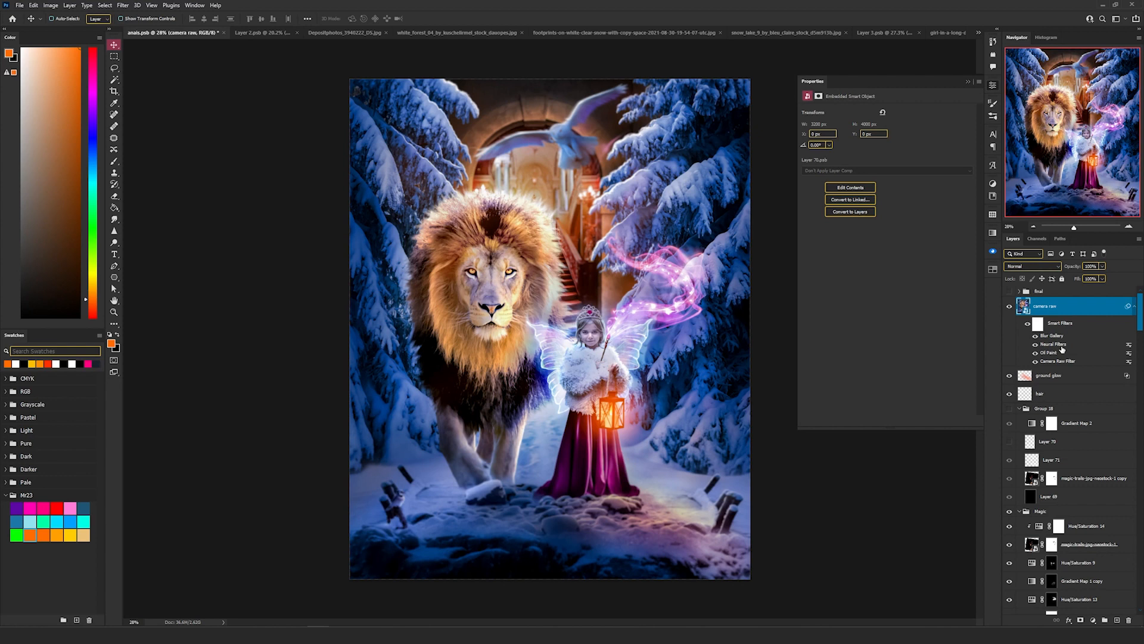
Apply the Depth Blur neural filter with focal distance 25, focal range 74 and blur strength 29 as a smart filter
left_click(127, 6)
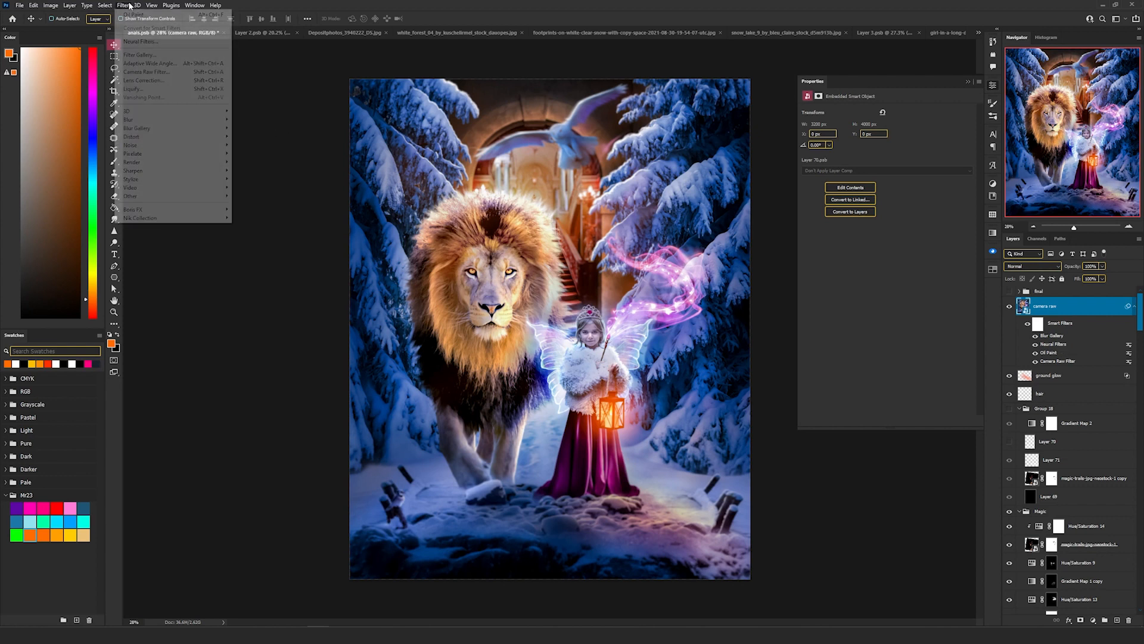
left_click(146, 42)
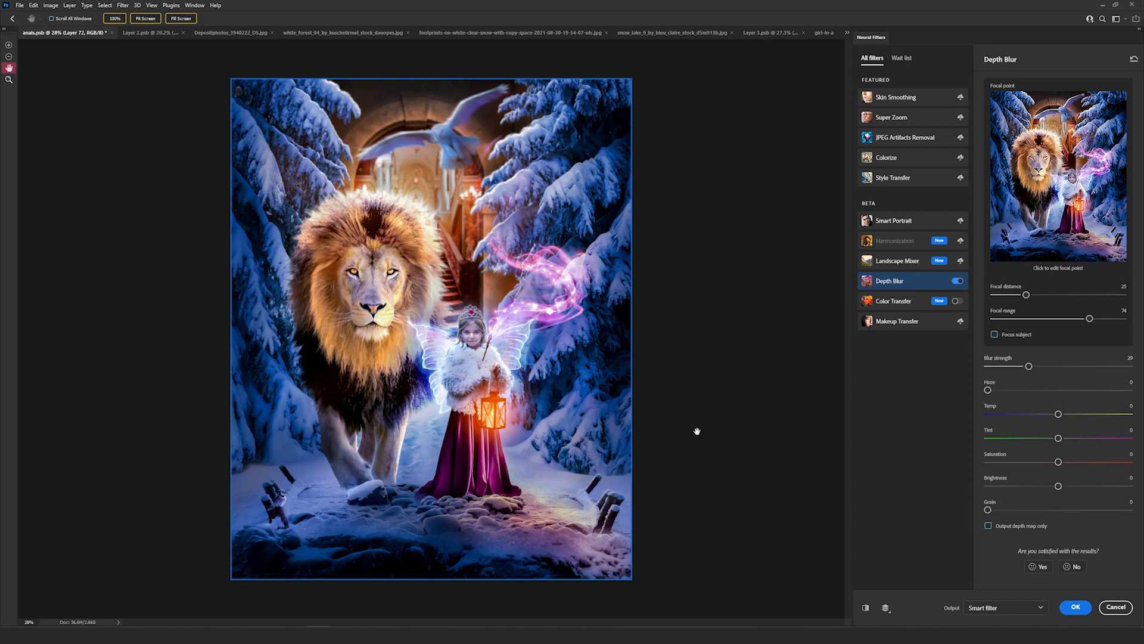
left_click(1076, 605)
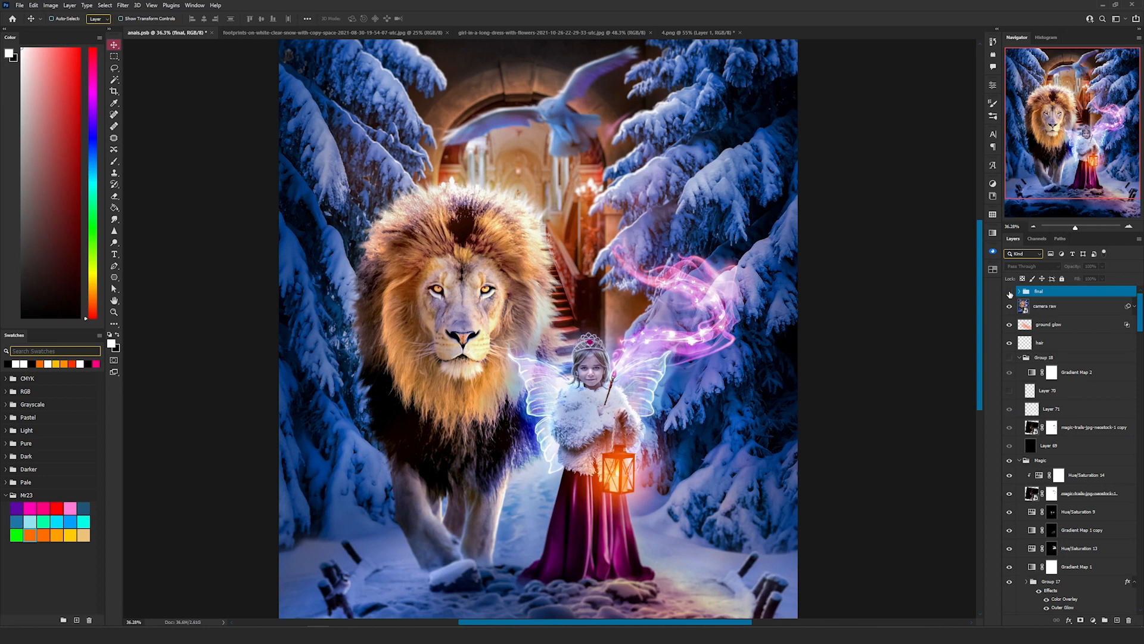
Bring the snow overlay from 4.png into the composite's top layer, then rotate and scale it to cover the whole canvas
left_click(1009, 293)
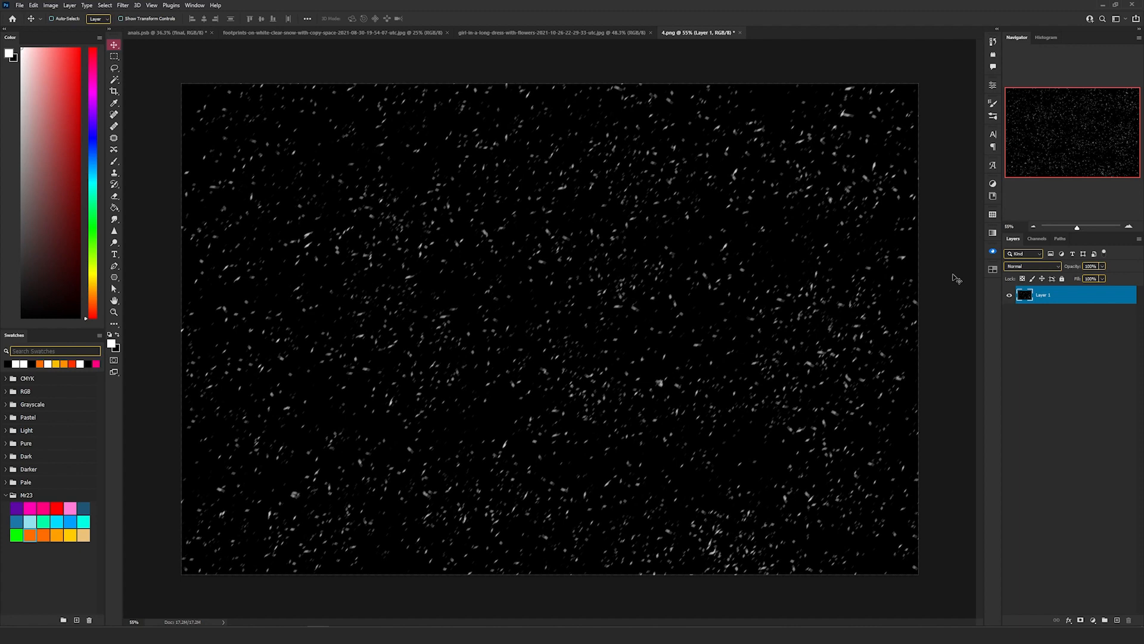
left_click_drag(955, 279, 569, 292)
key("ctrl+t")
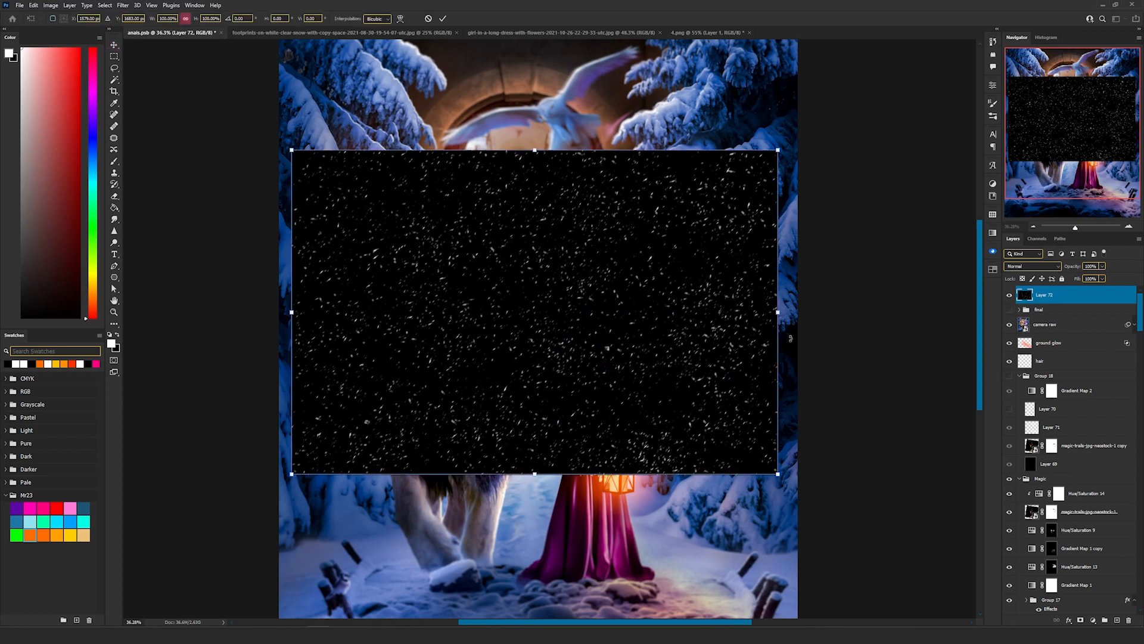
left_click_drag(791, 338, 506, 520)
left_click_drag(697, 69, 698, 68)
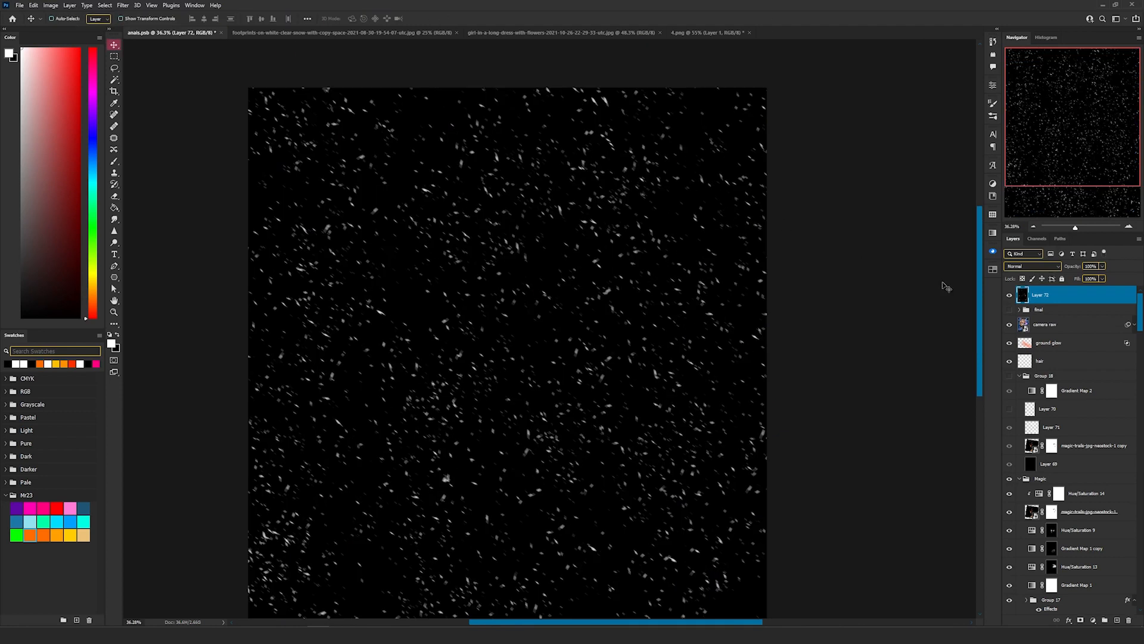
Set the full-canvas snow layer's blend mode to Screen and convert the layer to a smart object
left_click(1028, 266)
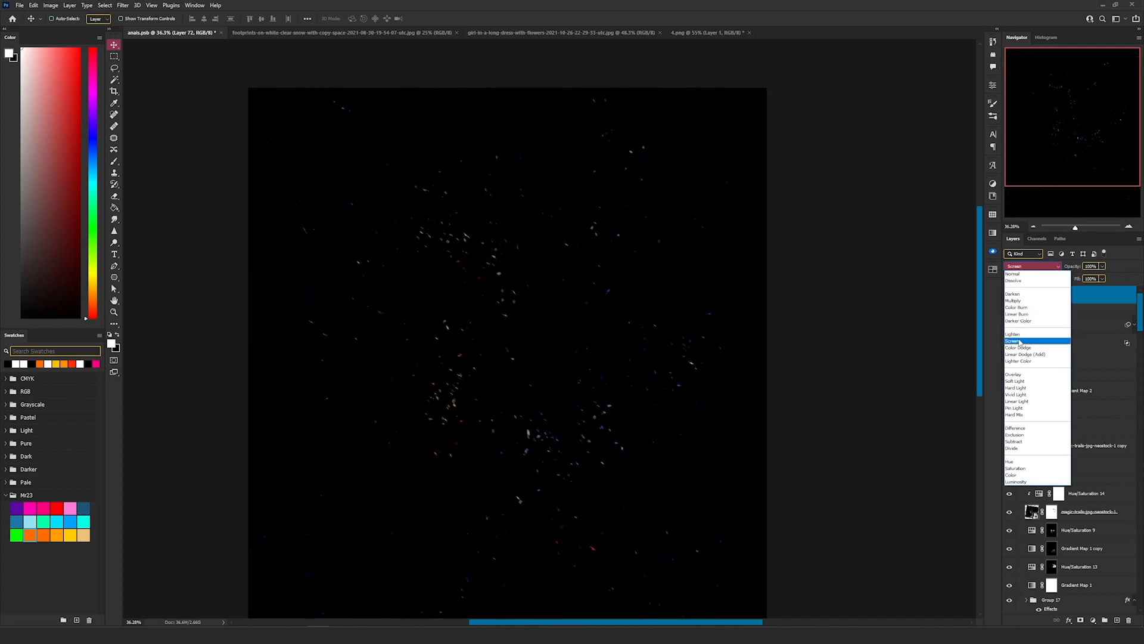
left_click(1035, 340)
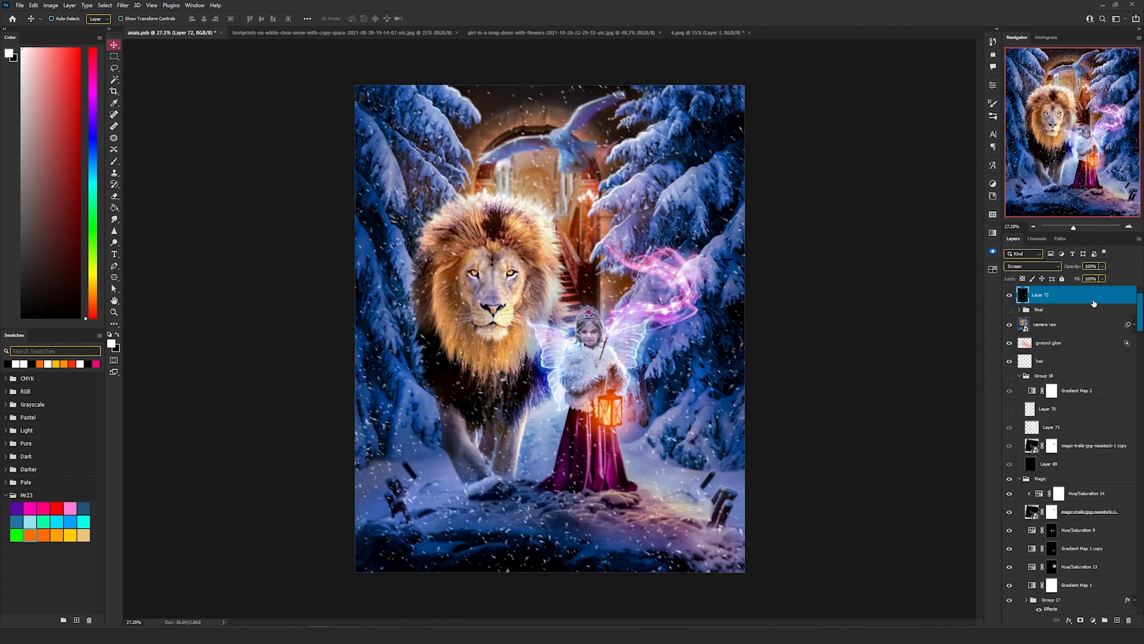
right_click(1093, 300)
left_click(1013, 370)
Apply a Motion Blur smart filter to the snow layer at a 64° angle, adjusting the blur distance slightly
left_click(123, 5)
mouse_move(137, 120)
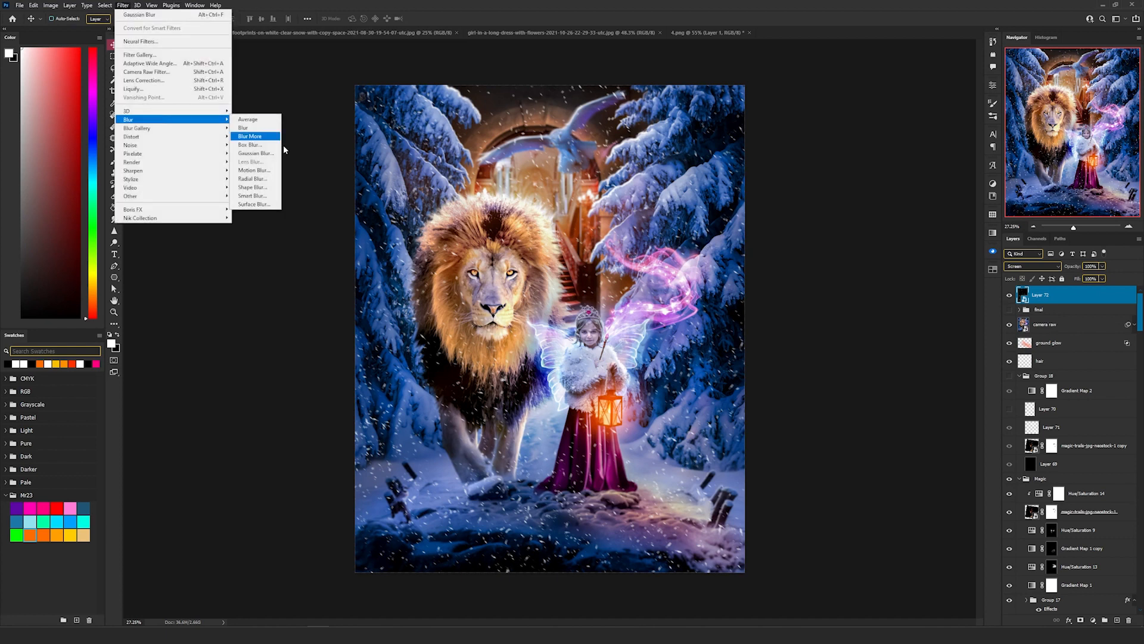
left_click(271, 163)
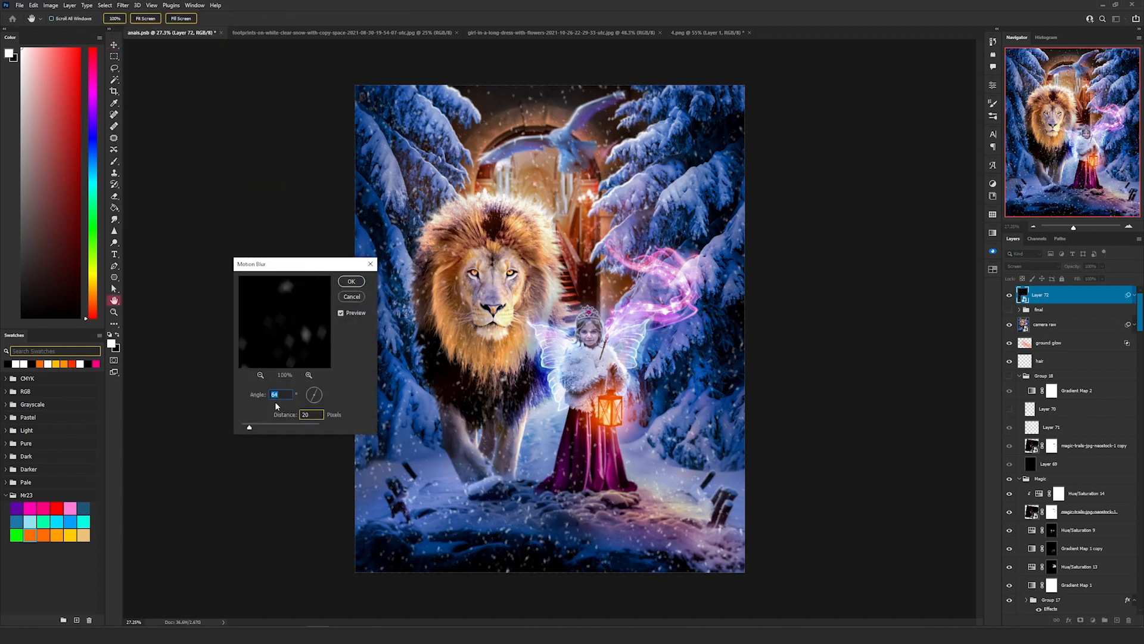
left_click_drag(255, 429, 257, 429)
left_click(360, 280)
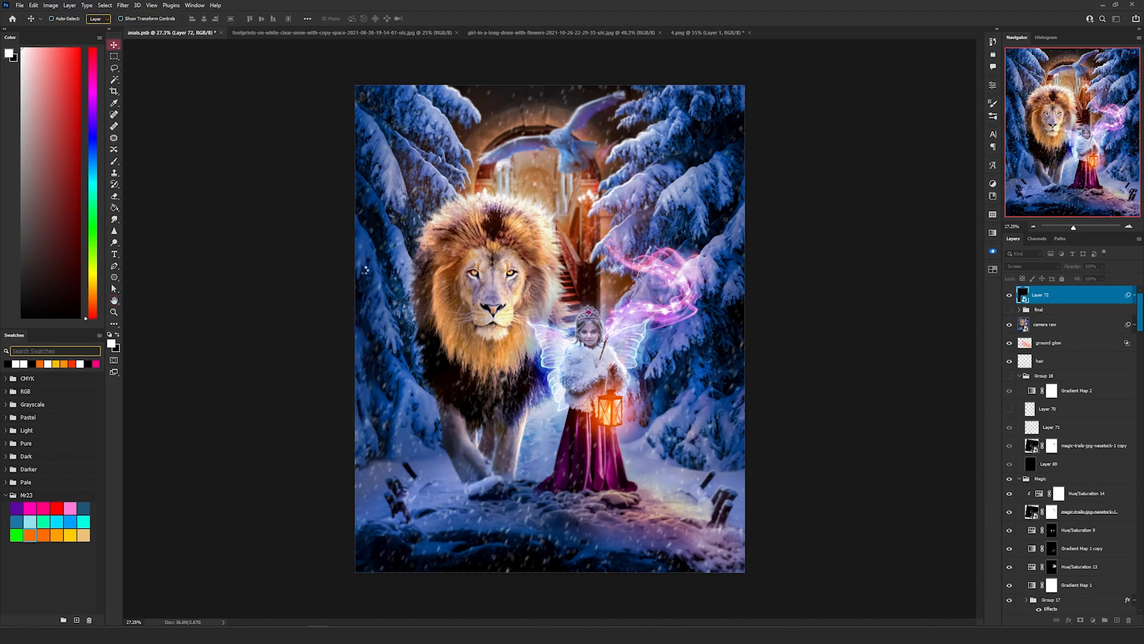
Add a Gaussian Blur smart filter with a 3.0-pixel radius to the snow layer
left_click(123, 6)
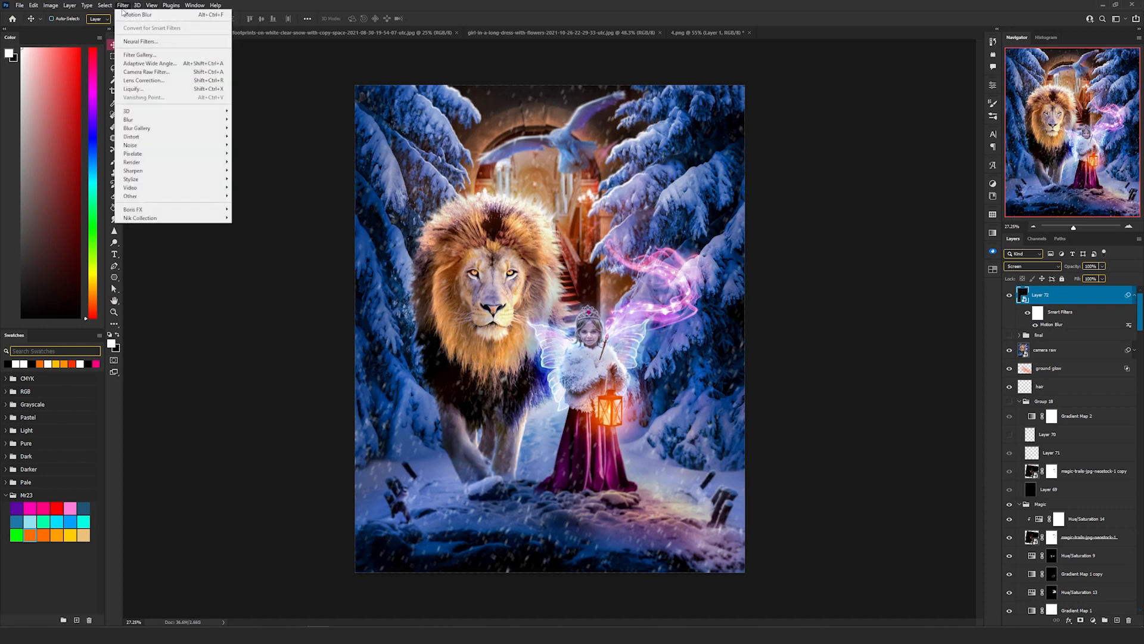
mouse_move(178, 121)
left_click(245, 153)
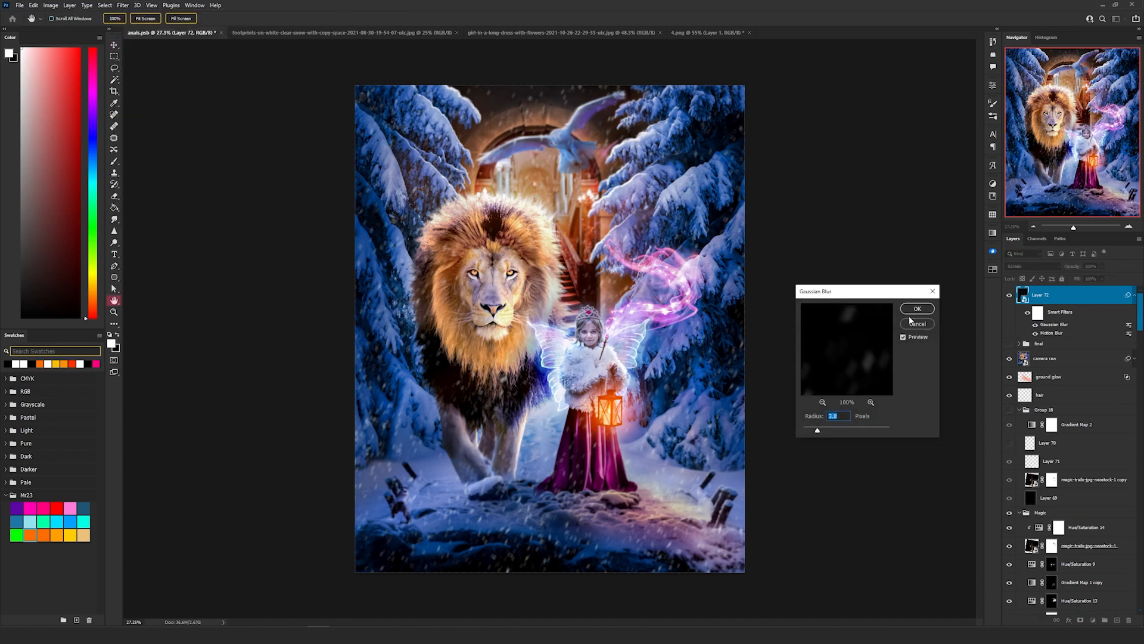
left_click(927, 308)
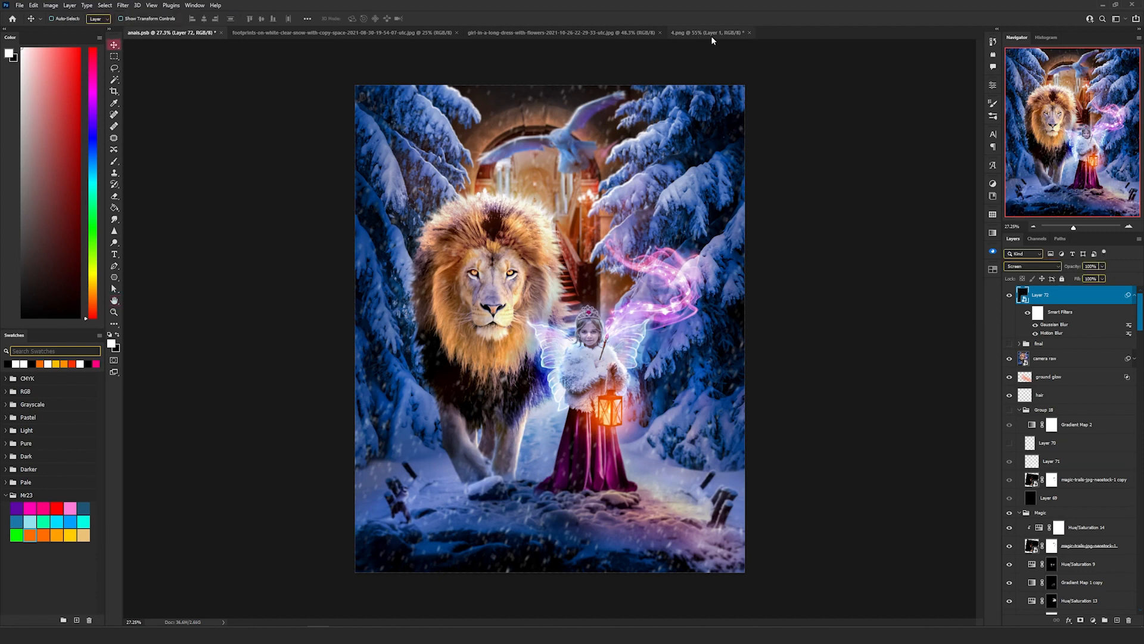
Bring another copy of the snow overlay from 4.png into the composite's top layer and blend it with Screen
left_click(712, 35)
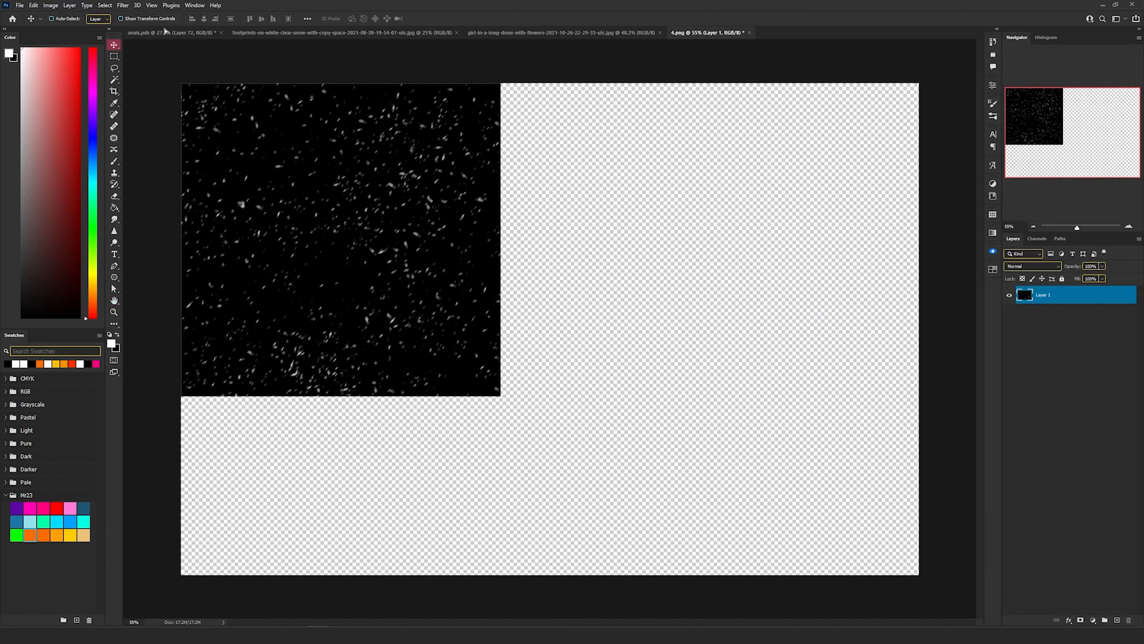
left_click_drag(165, 31, 600, 274)
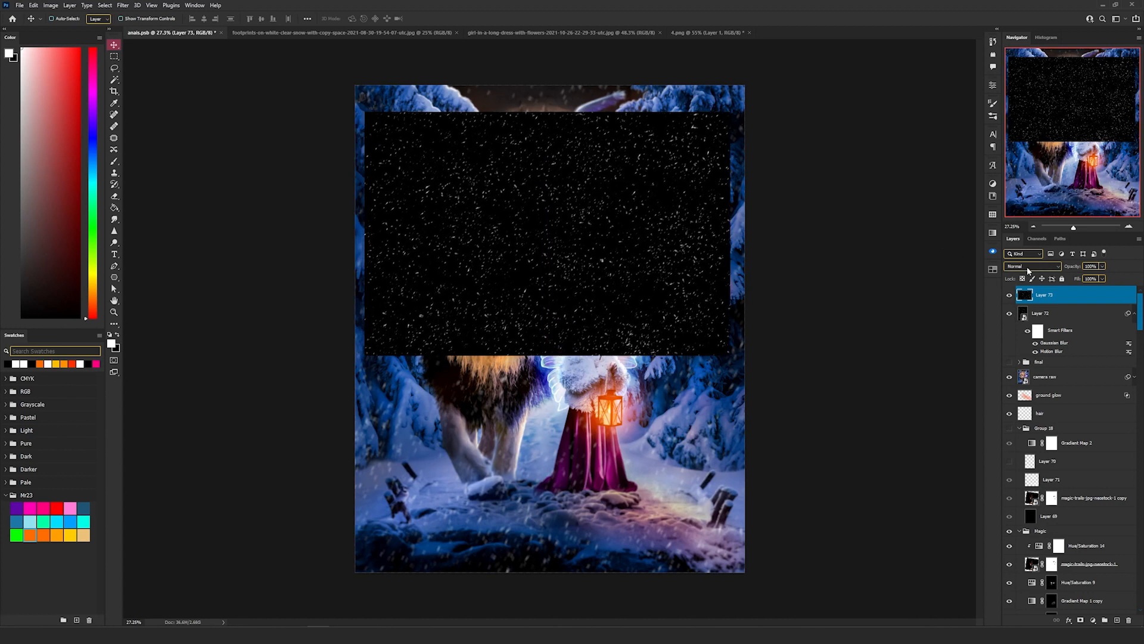
left_click(1028, 266)
left_click(1027, 265)
left_click(1028, 266)
left_click(1013, 341)
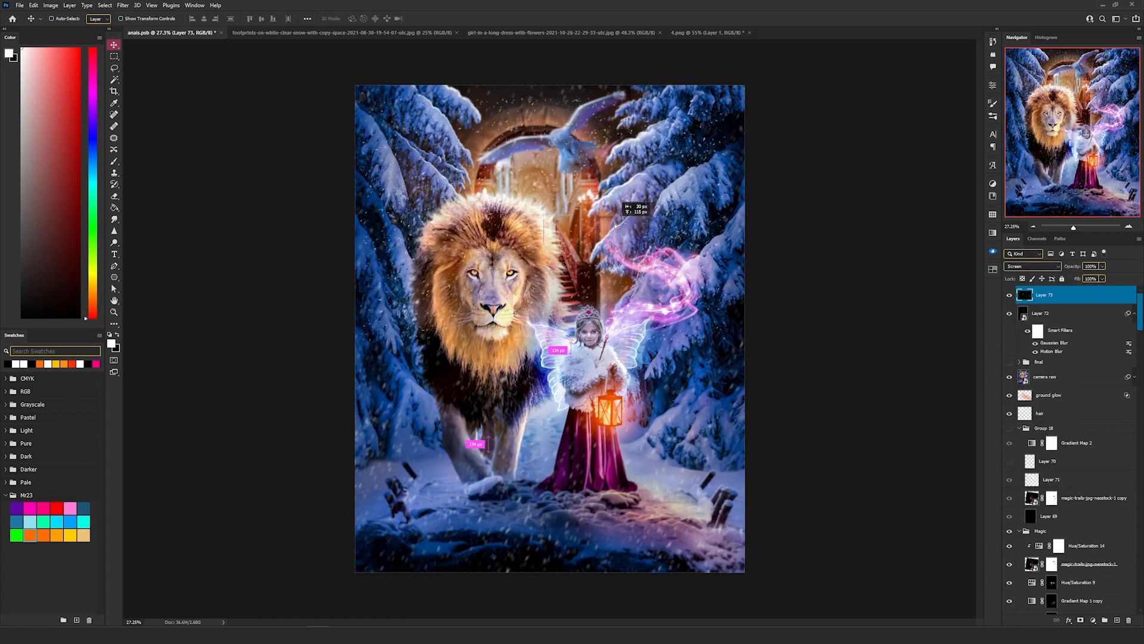
Stretch the fine snow layer to the canvas's right edge and duplicate it over the lower half of the image
key("ctrl+t")
left_click_drag(720, 208, 746, 208)
key("Return")
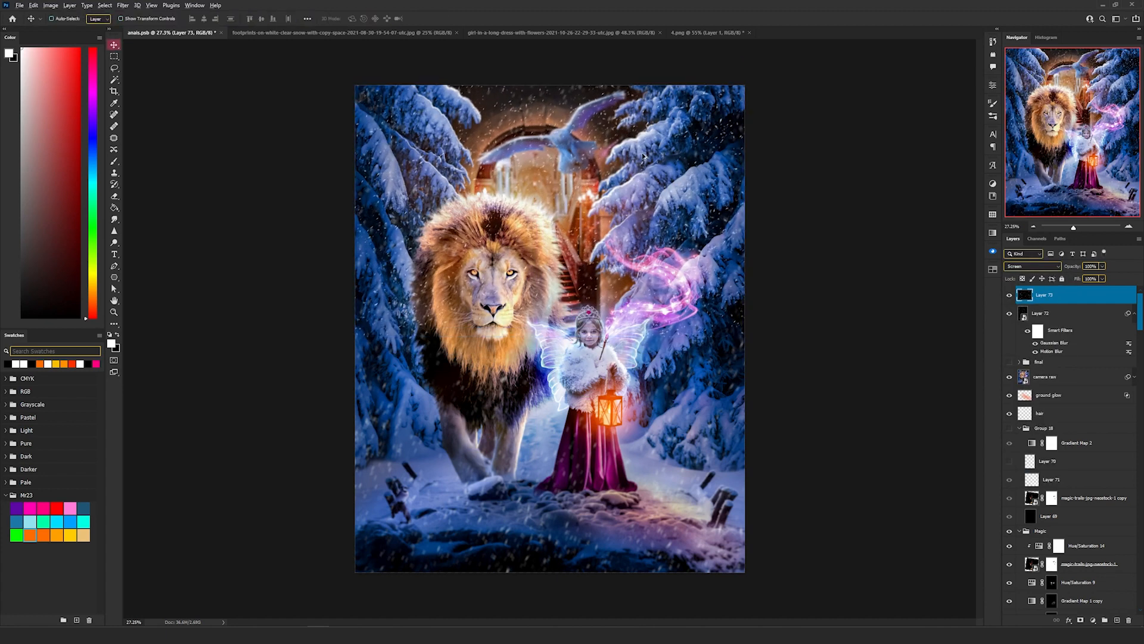
left_click_drag(641, 150, 636, 405)
scroll(650, 304, "up", 3)
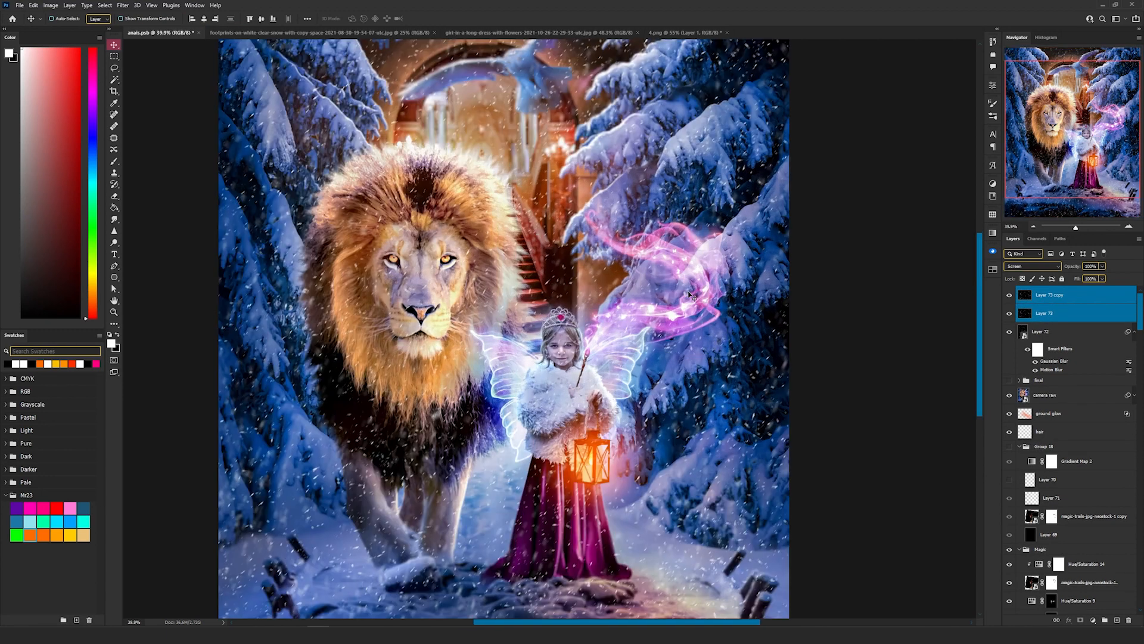
key("ctrl+0")
Open the opacity setting of the two fine snow layers and inspect the snowfall across the composite
left_click(1101, 266)
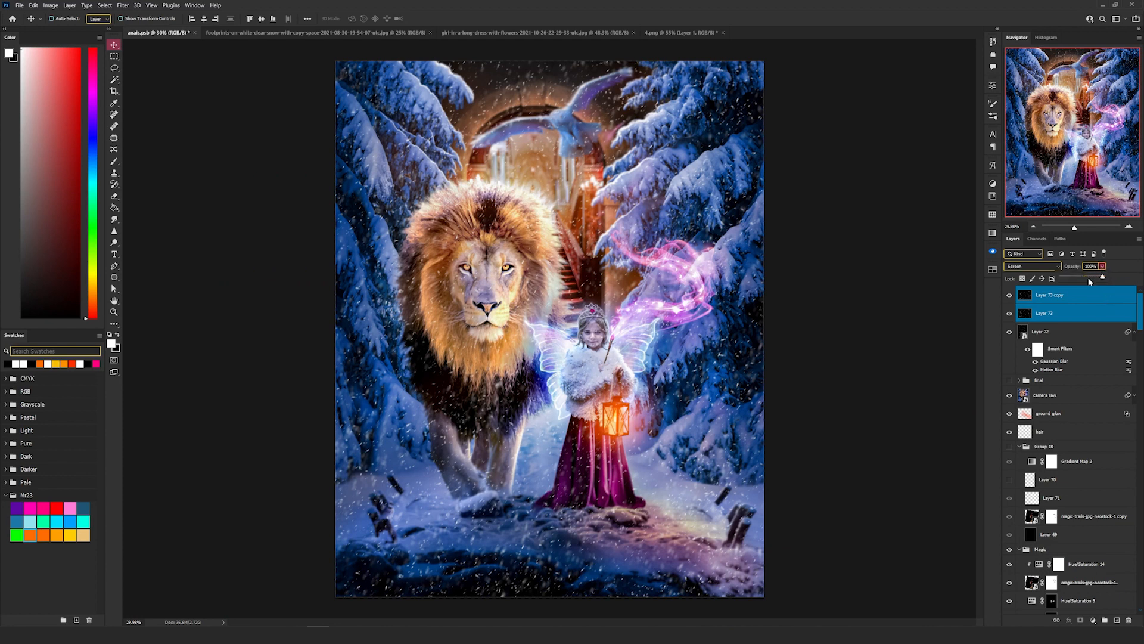
left_click(657, 304)
scroll(649, 319, "up", 3)
scroll(648, 320, "down", 3)
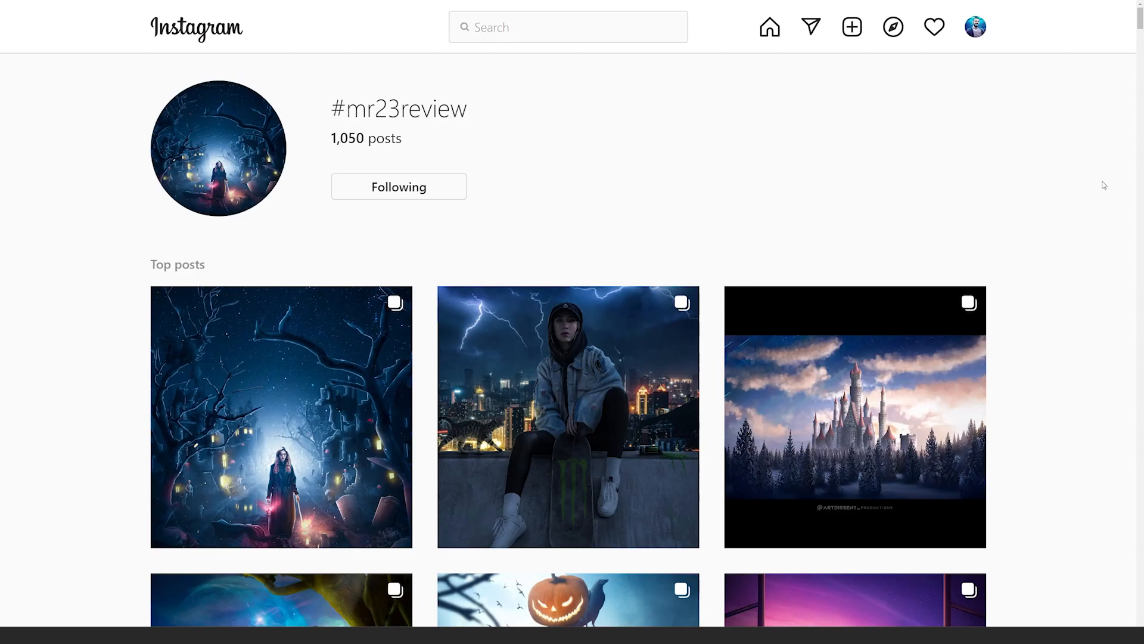
Switch to Instagram and browse the top and most recent posts under #mr23review
scroll(1103, 186, "down", 20)
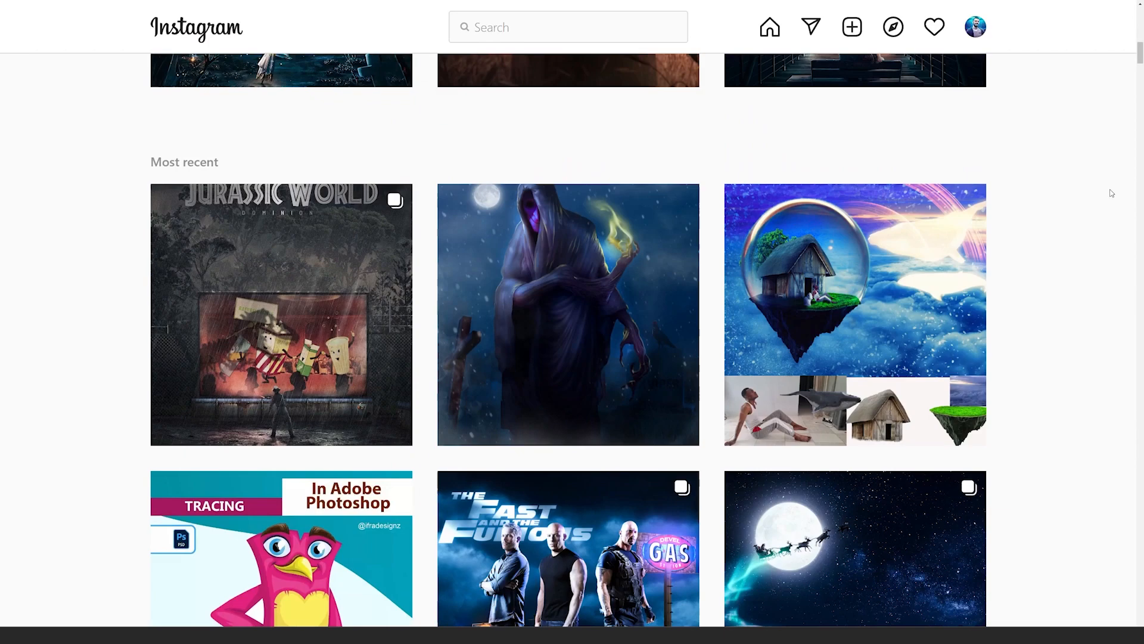
scroll(1121, 208, "down", 20)
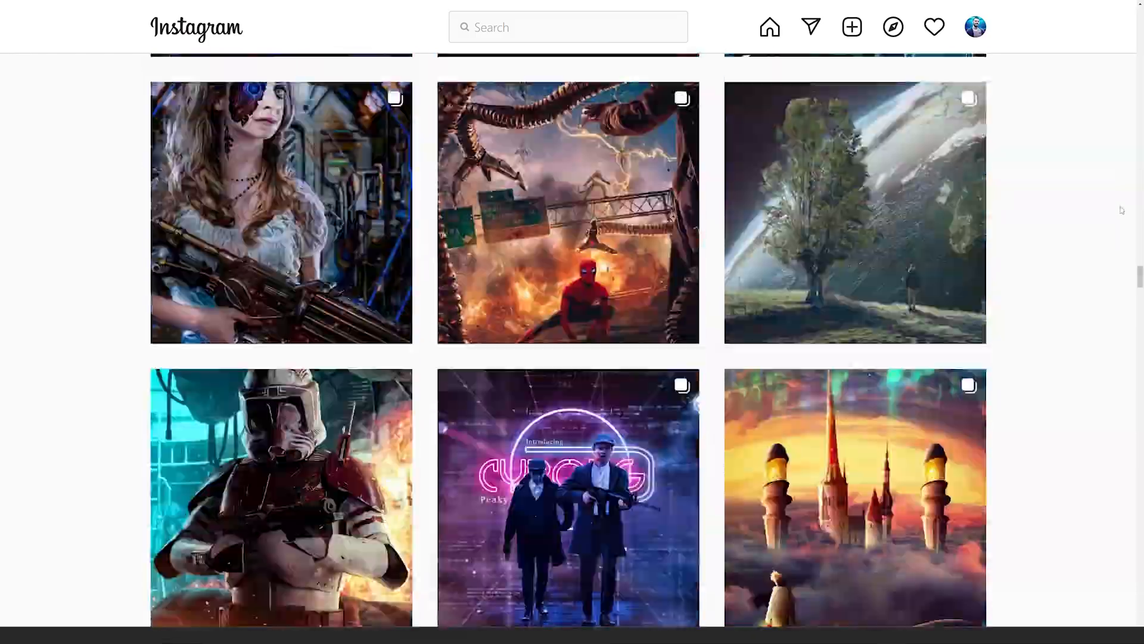
scroll(1122, 211, "down", 20)
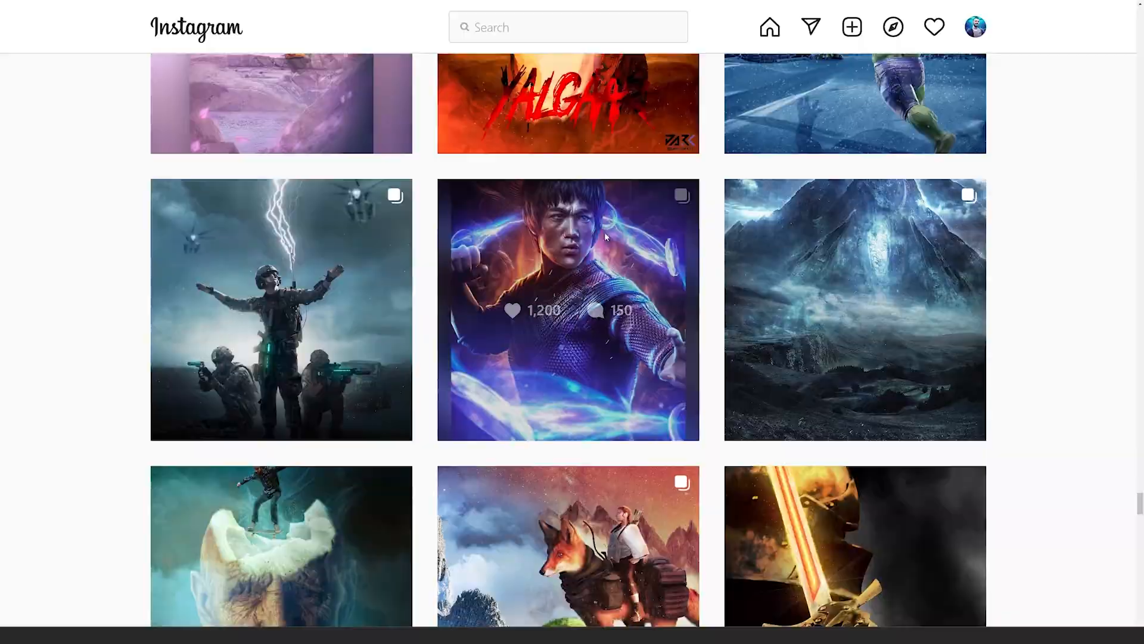
Open the Bruce Lee artwork post with the glowing blue rings and view its carousel images
left_click(604, 231)
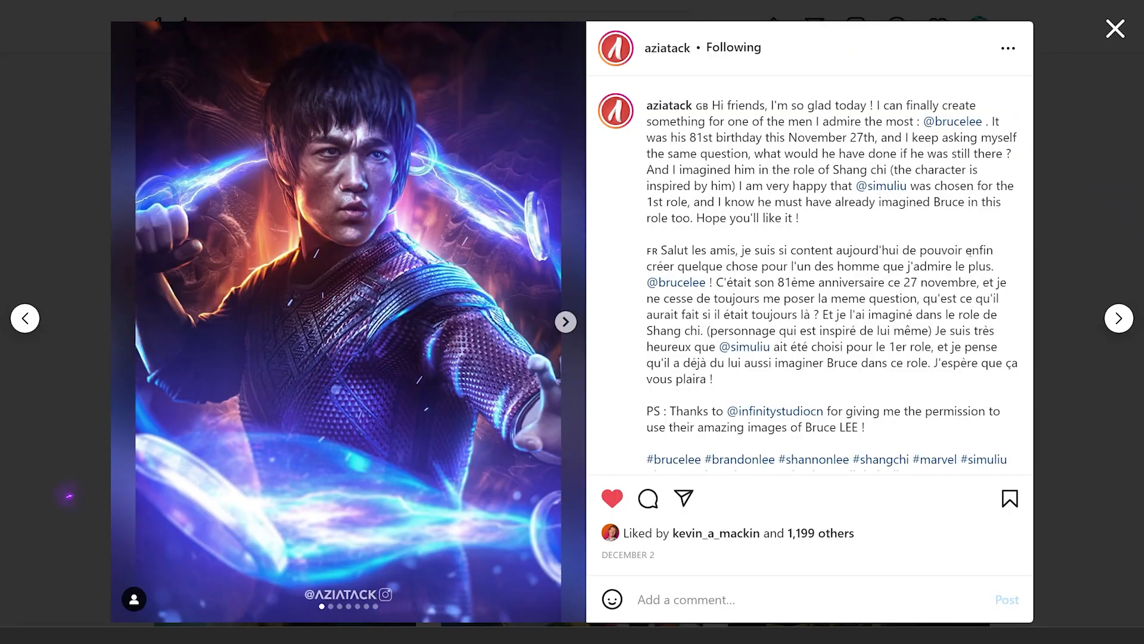
left_click(565, 321)
left_click(565, 322)
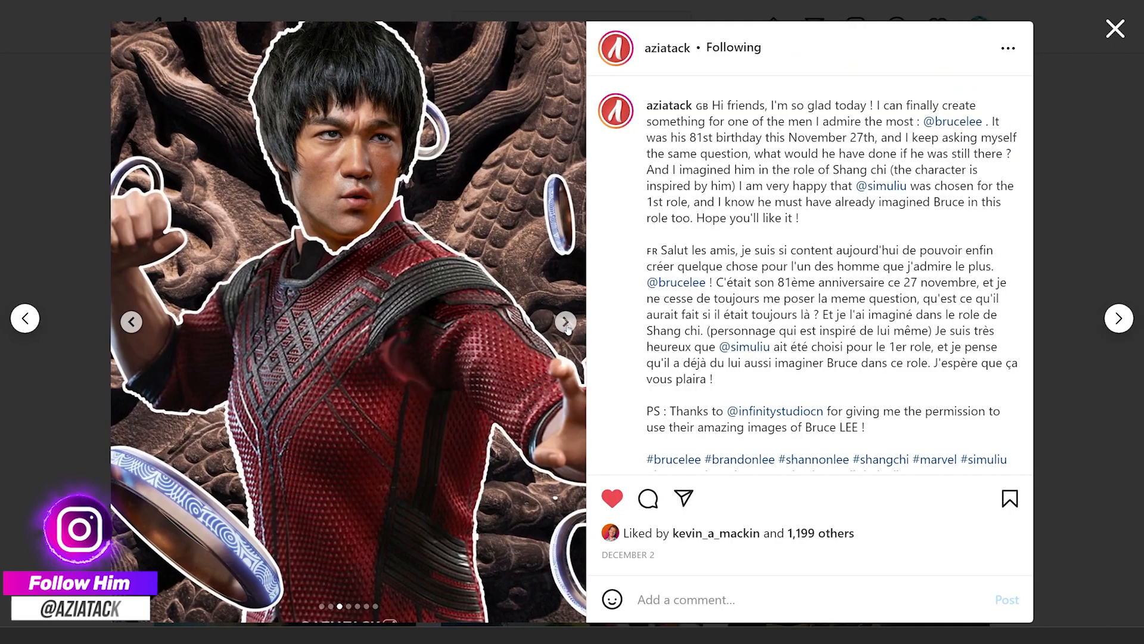
left_click(565, 322)
left_click(565, 322)
left_click(565, 322)
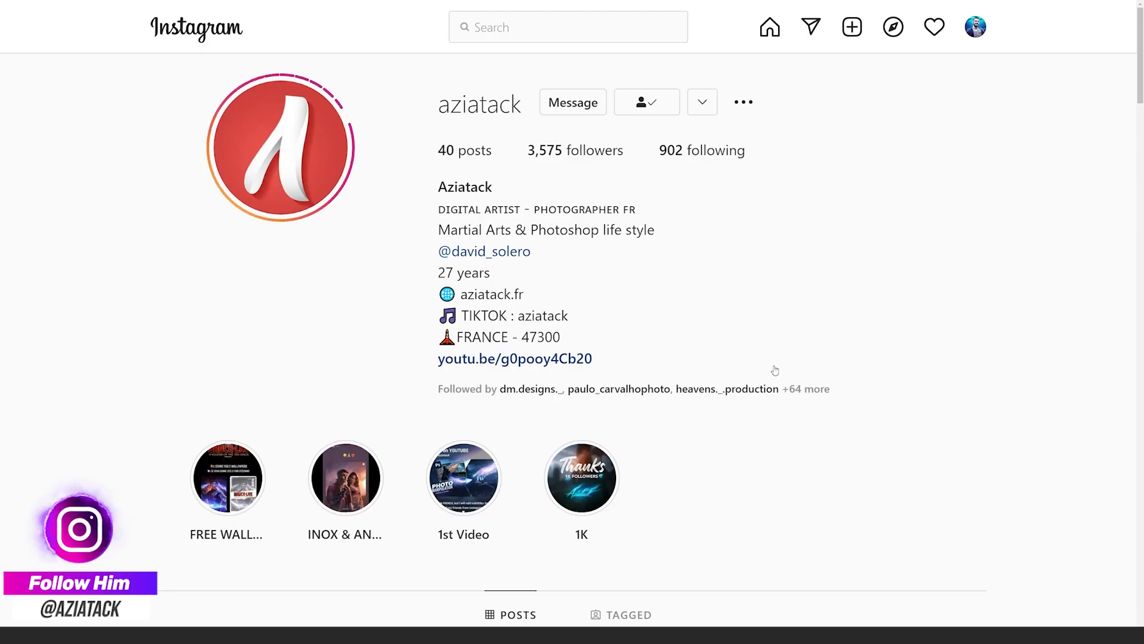
Browse the profile page of the Bruce Lee artwork's creator and look through the posted artworks
scroll(774, 366, "down", 15)
scroll(908, 384, "down", 20)
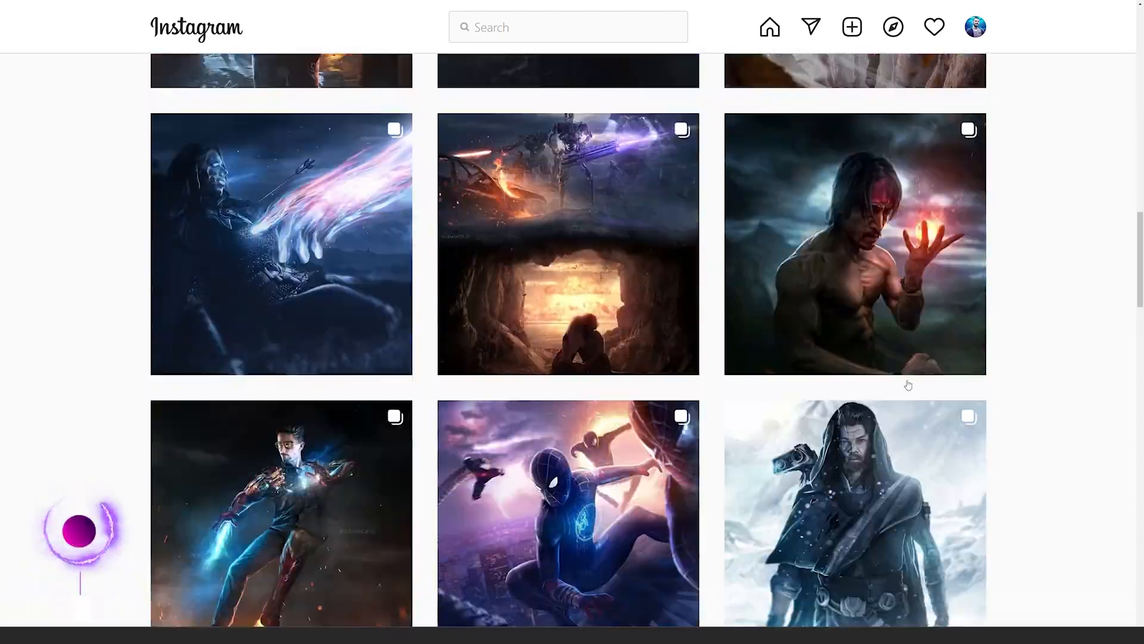
scroll(908, 384, "down", 20)
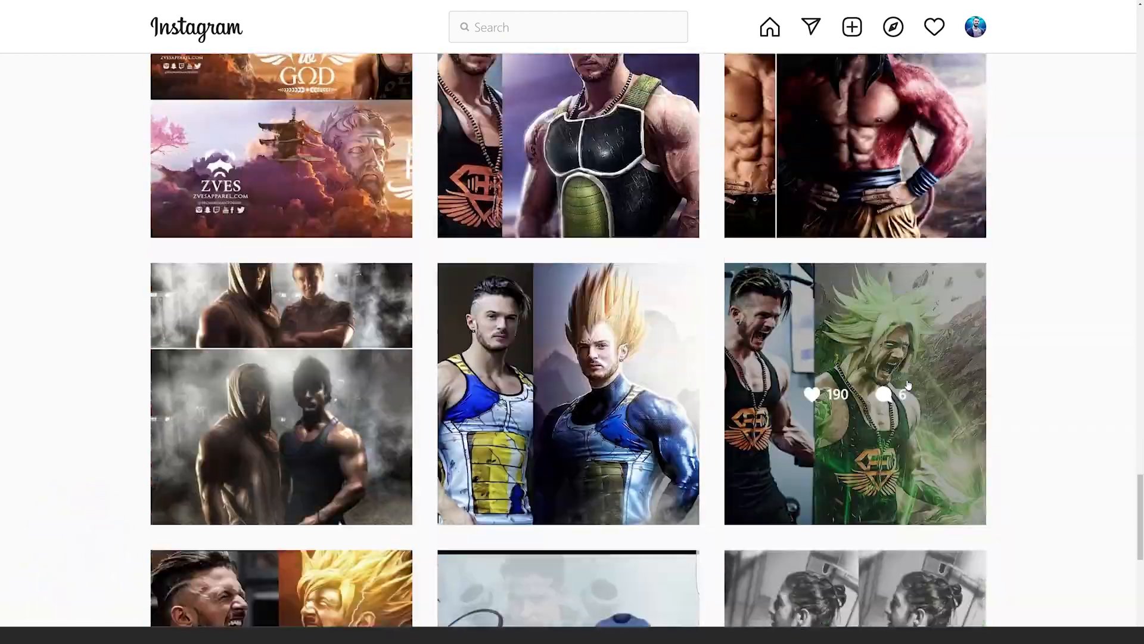
scroll(908, 385, "up", 20)
scroll(1041, 309, "down", 6)
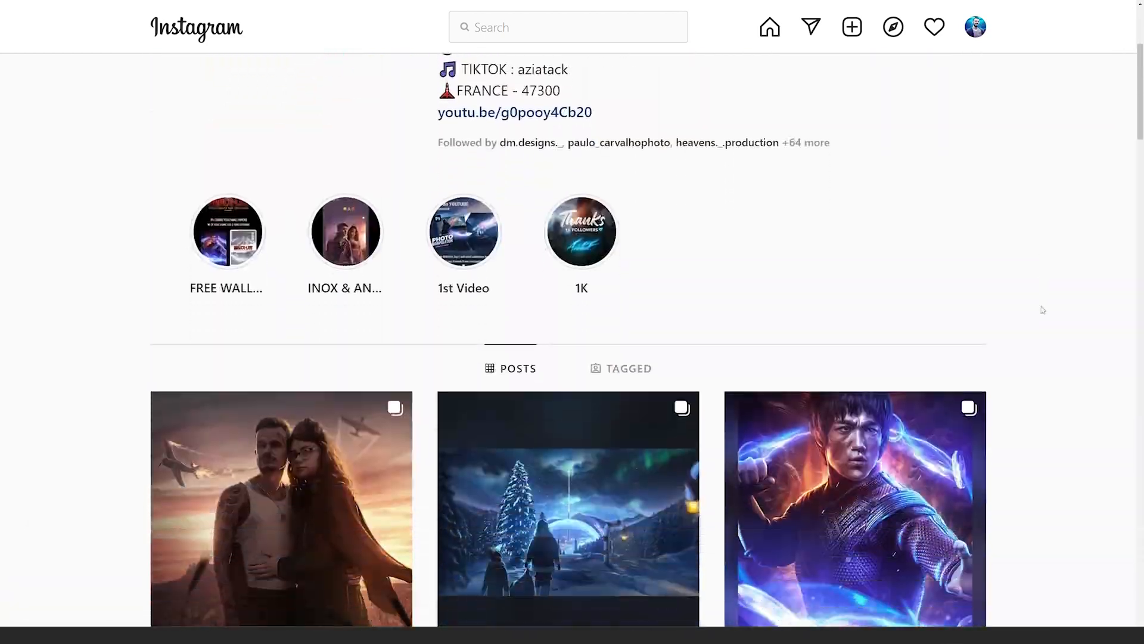
scroll(1041, 310, "down", 5)
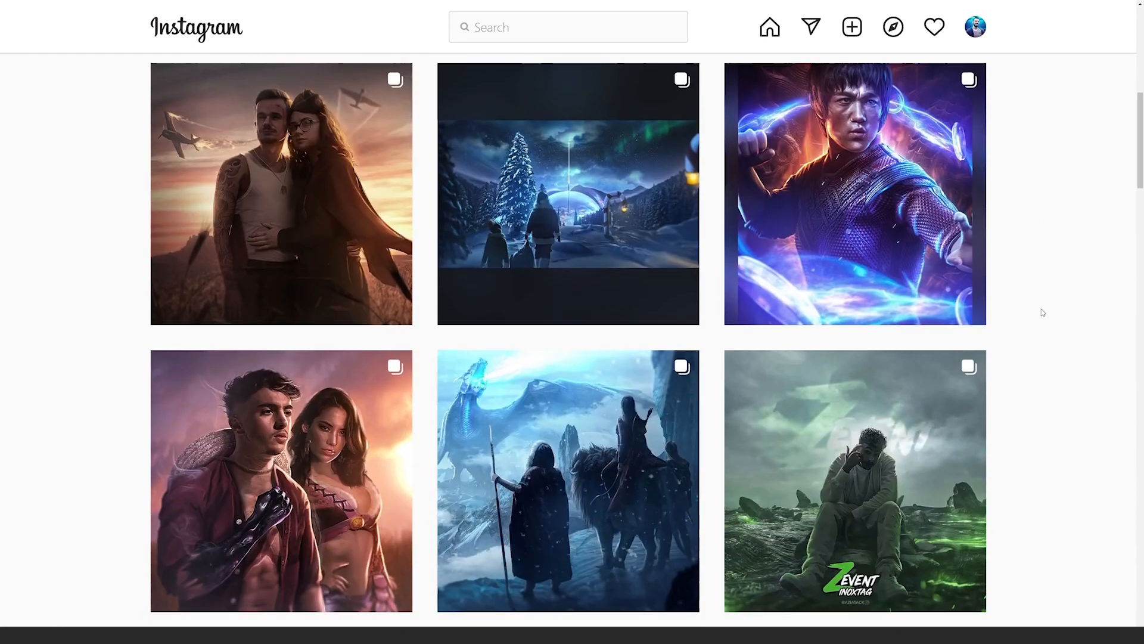
scroll(1043, 313, "down", 6)
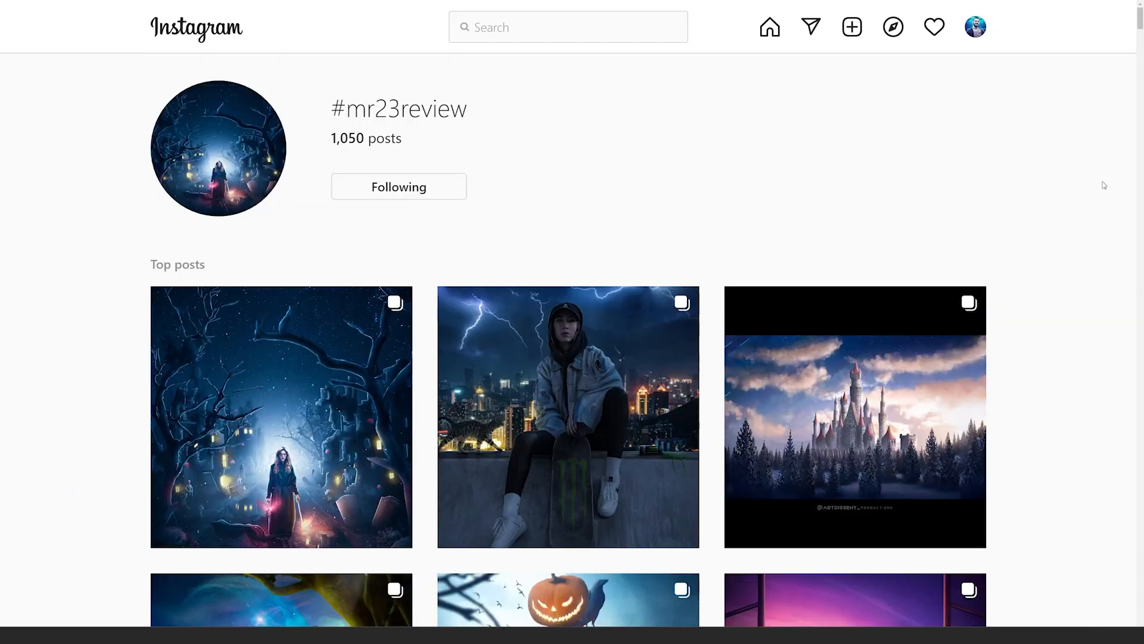
Return to the #mr23review hashtag page and look through its submissions from the start
scroll(1109, 187, "down", 20)
scroll(1113, 196, "down", 20)
scroll(1121, 208, "down", 20)
scroll(1122, 211, "down", 20)
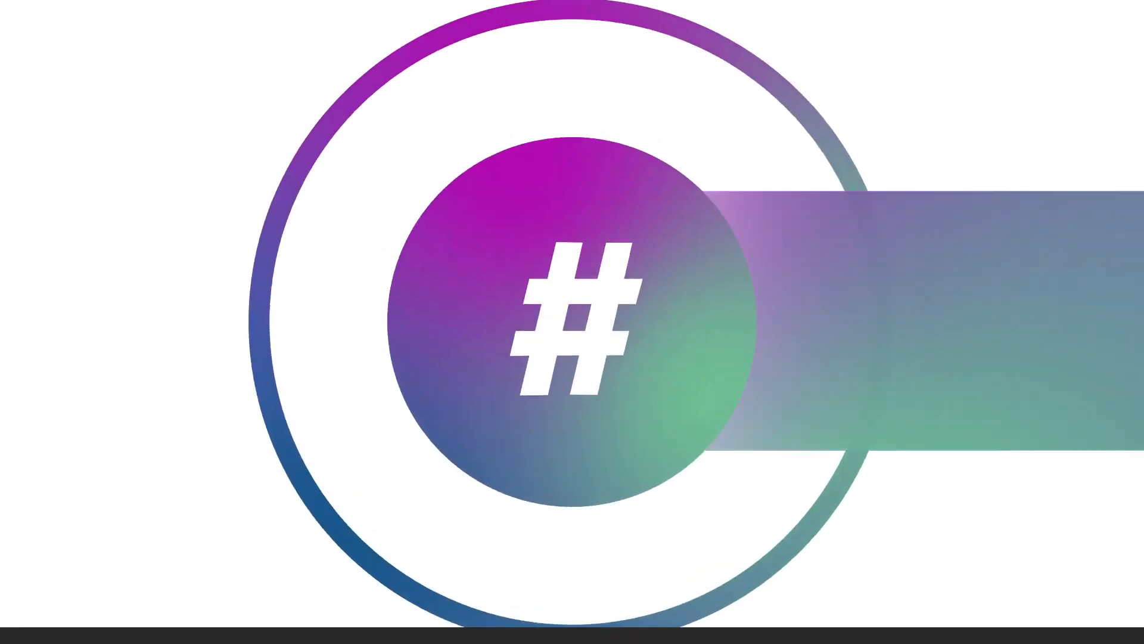